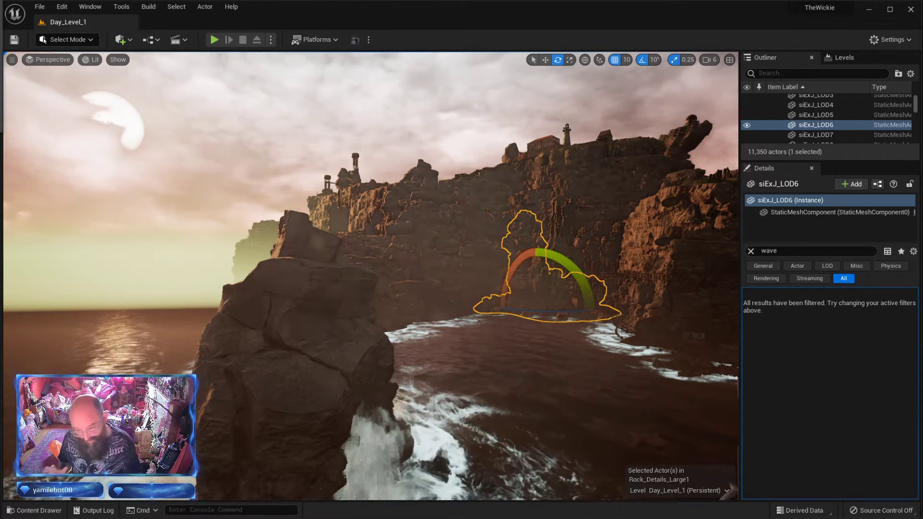
- Clear the rock mesh selection and inspect the stone doorway set into the cliff face
right_click_drag(380, 273, 473, 303)
key("a")
key("w")
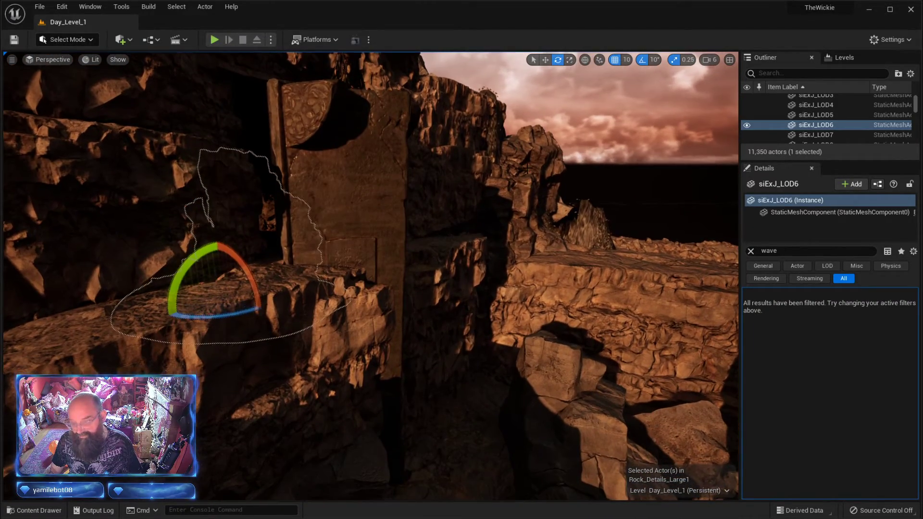
left_click(600, 116)
key("Escape")
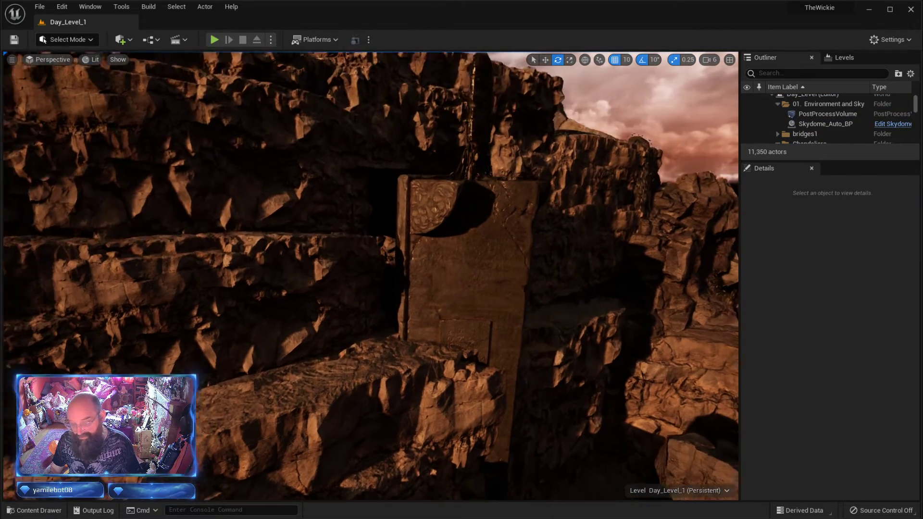
right_click_drag(371, 276, 417, 351)
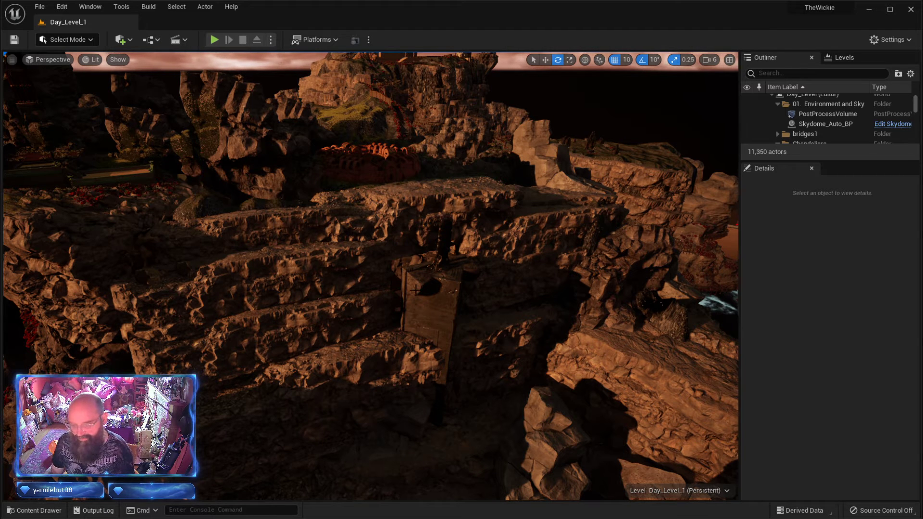
- Enlarge the levels list and make the Brock_SubLevel_1 sublevel visible
left_click(840, 58)
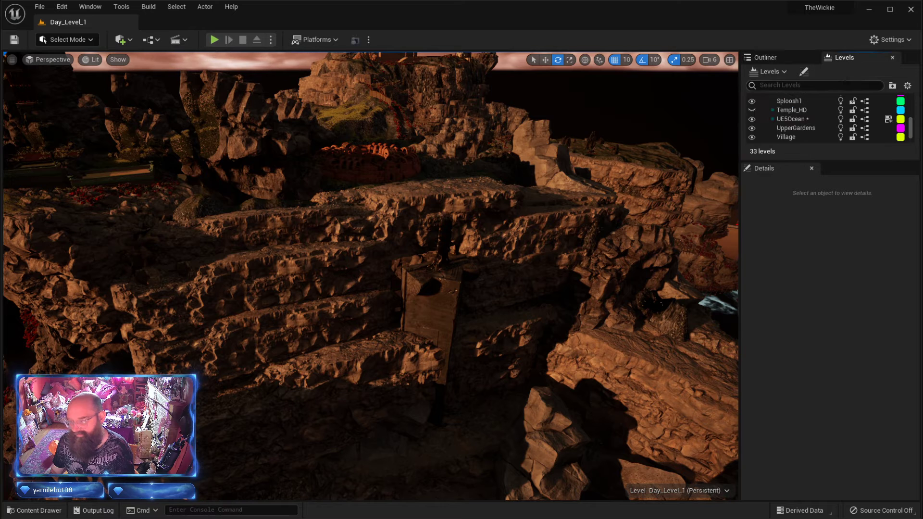
scroll(809, 125, "down", 5)
scroll(812, 124, "up", 5)
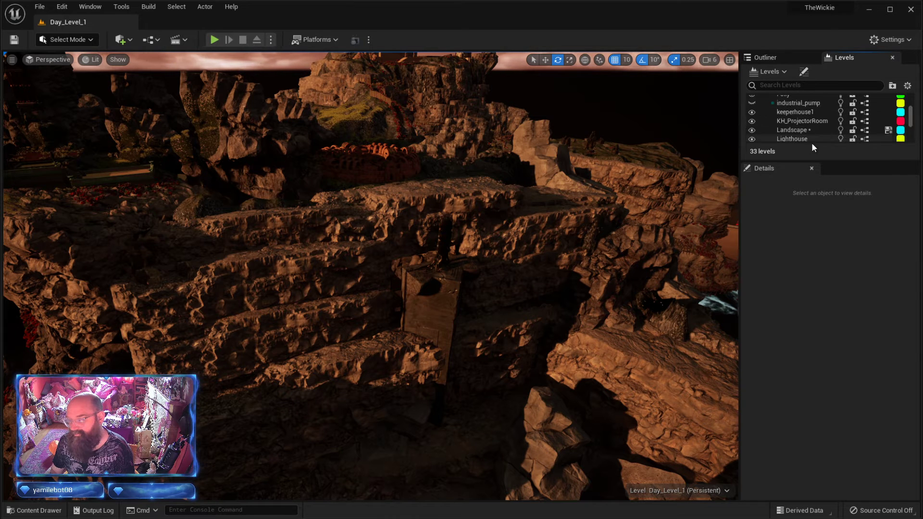
left_click_drag(815, 192, 815, 314)
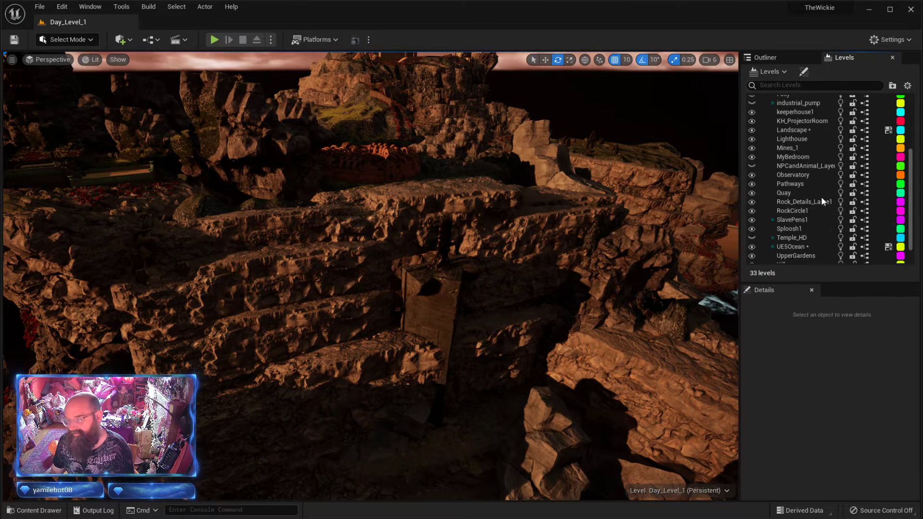
scroll(817, 195, "up", 5)
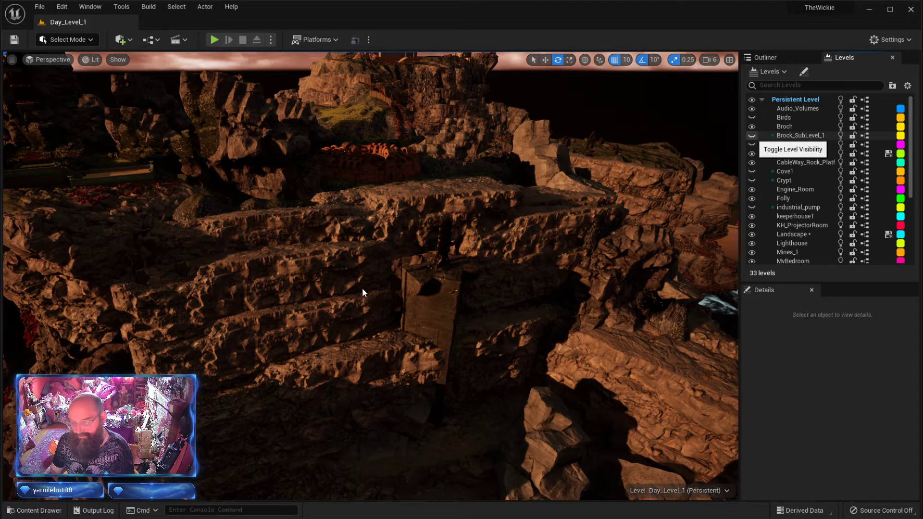
left_click(751, 136)
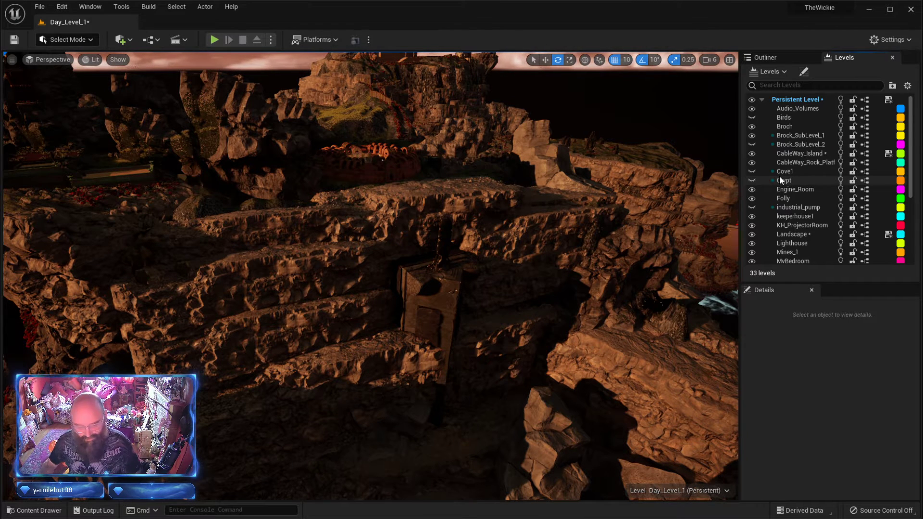
- Survey the whole island and its surrounding rocks from a distance
right_click_drag(554, 350, 483, 342)
key("s")
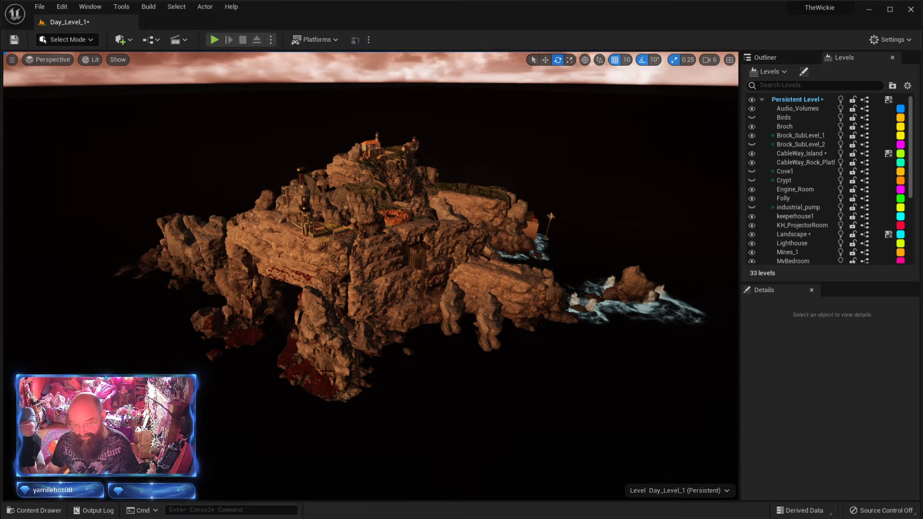
right_click_drag(370, 276, 407, 262)
key("w")
key("a")
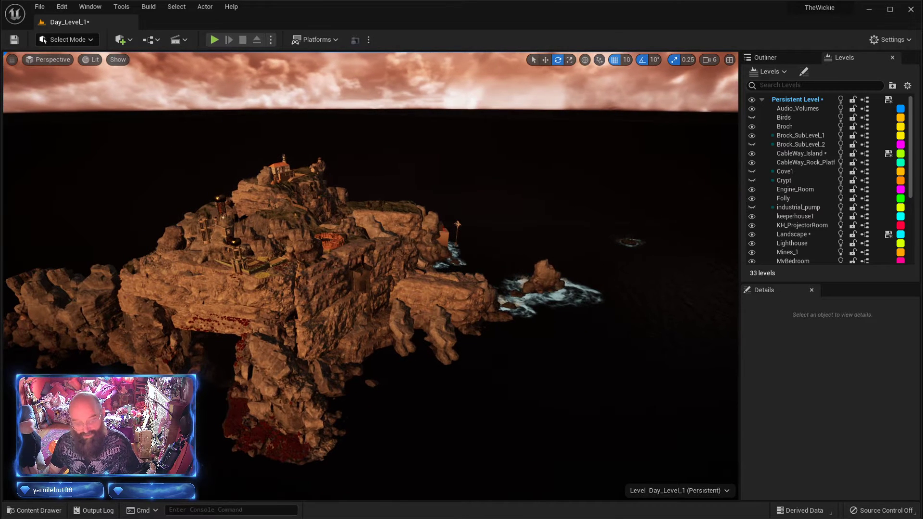
- Open Content Browser 2 and enlarge its window to fill most of the screen
left_click(90, 7)
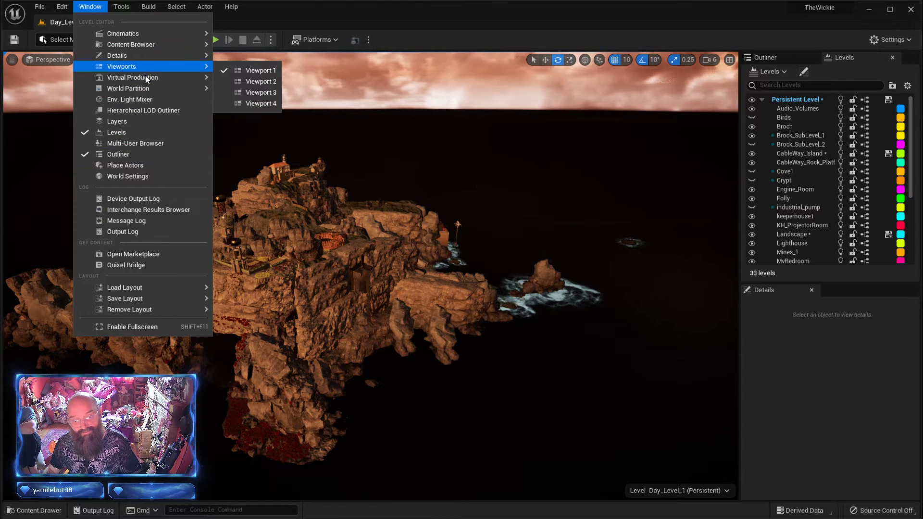
mouse_move(151, 45)
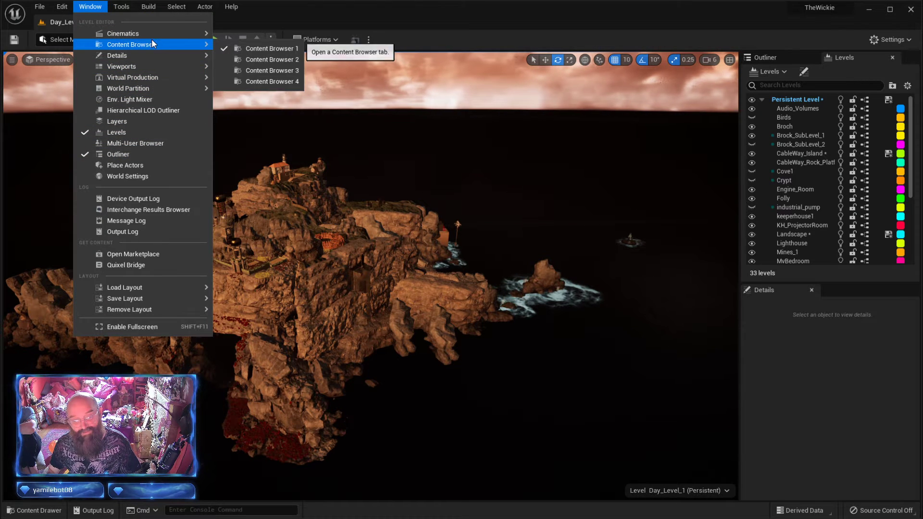
left_click(265, 59)
left_click_drag(492, 49, 280, 16)
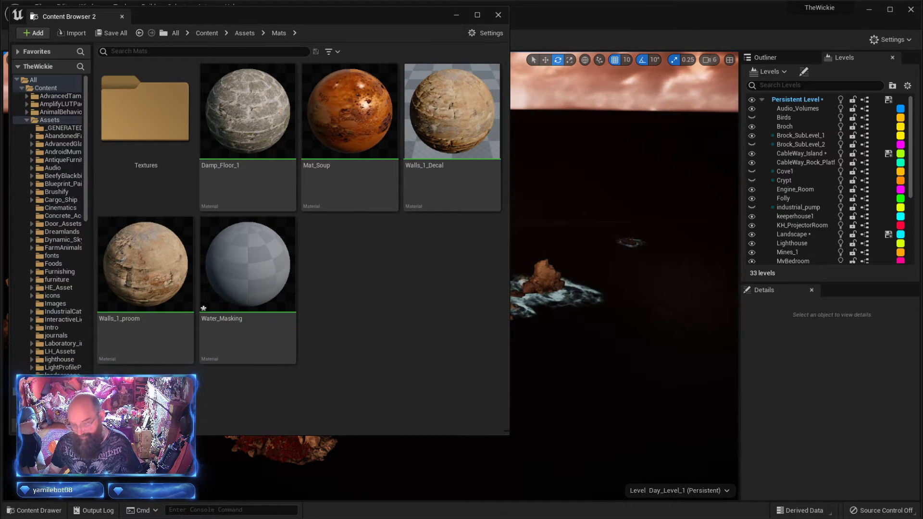
left_click_drag(508, 432, 908, 491)
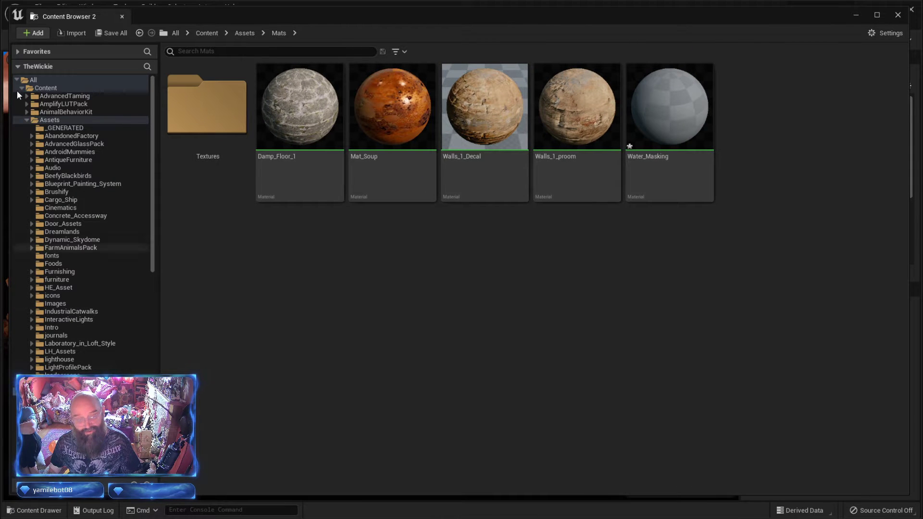
- Collapse the Assets folder tree and open the streaming folder inside DAYS
left_click(24, 118)
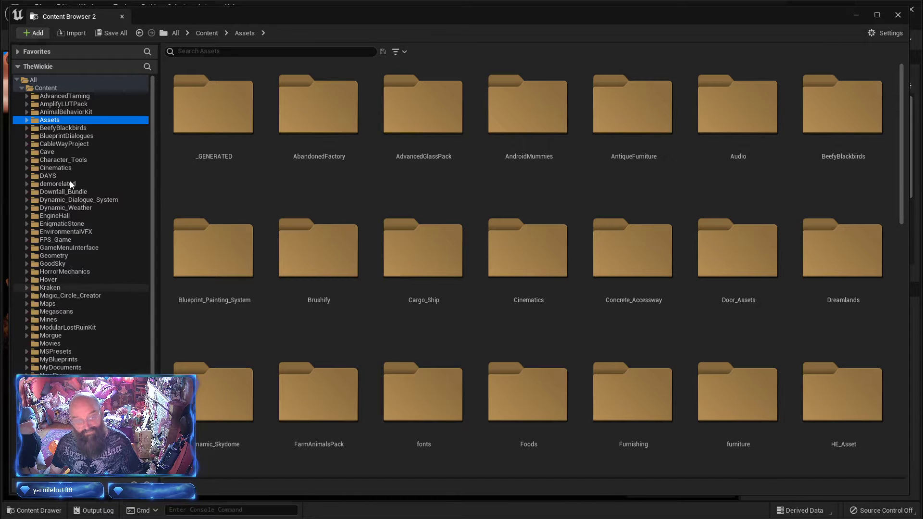
left_click(48, 176)
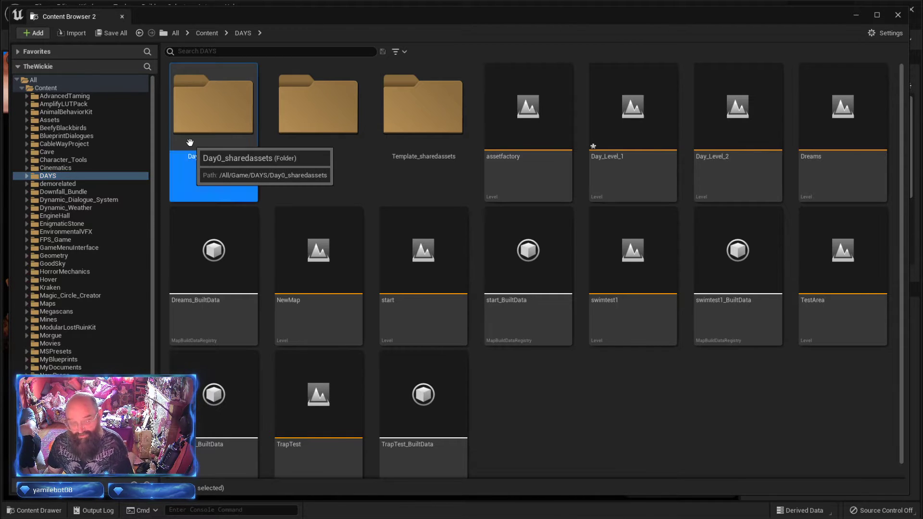
double_click(242, 124)
key("alt+Left")
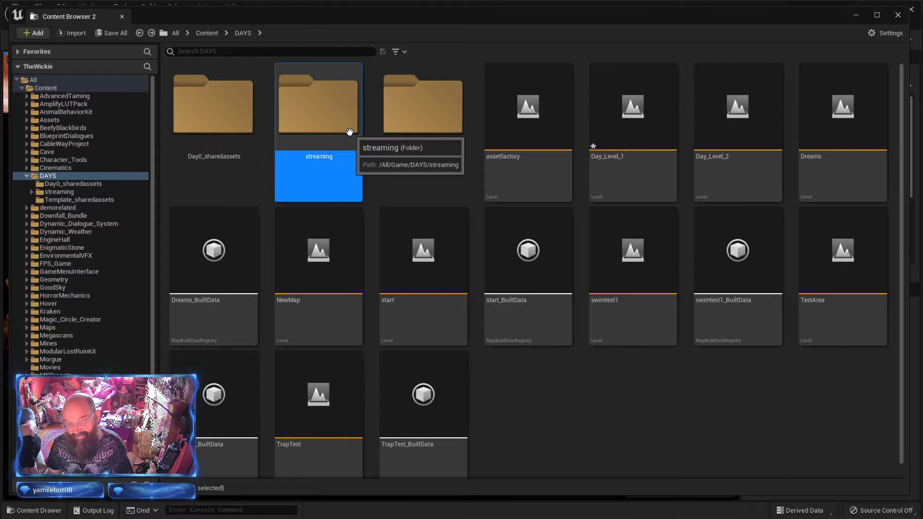
double_click(353, 130)
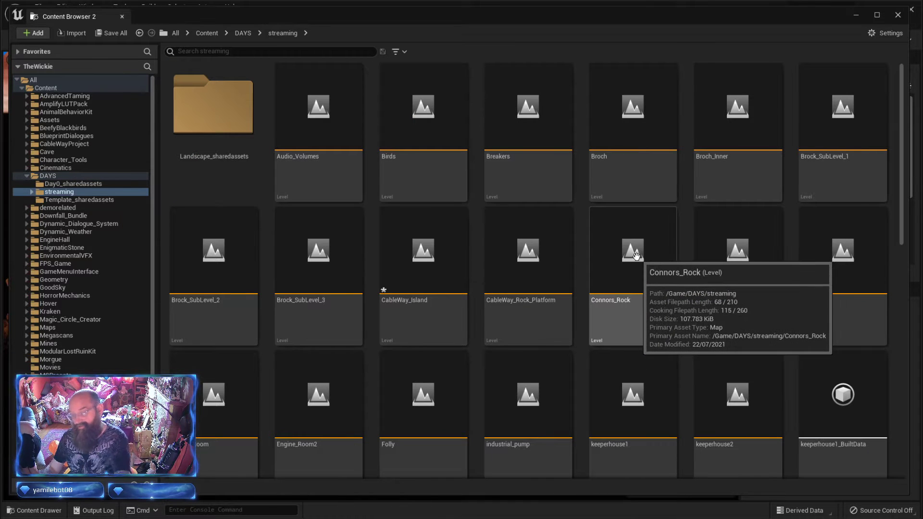
- Open the Brock_SubLevel_1 level from the streaming folder, saving all listed unsaved content
scroll(638, 258, "down", 2)
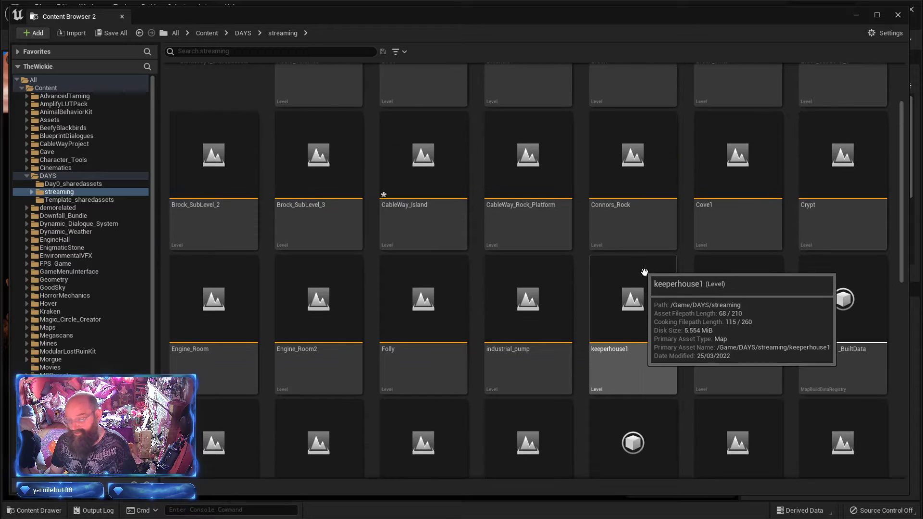
scroll(645, 269, "up", 2)
scroll(651, 277, "up", 1)
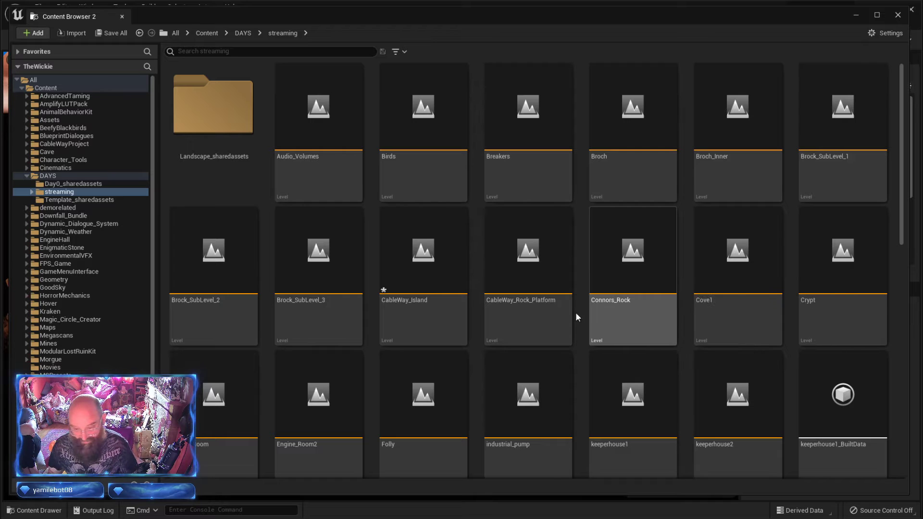
left_click(428, 286)
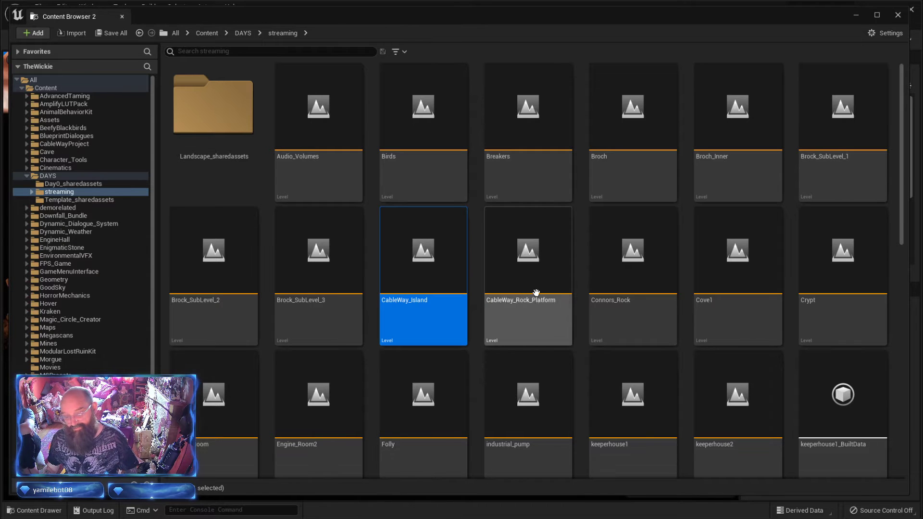
left_click(849, 123)
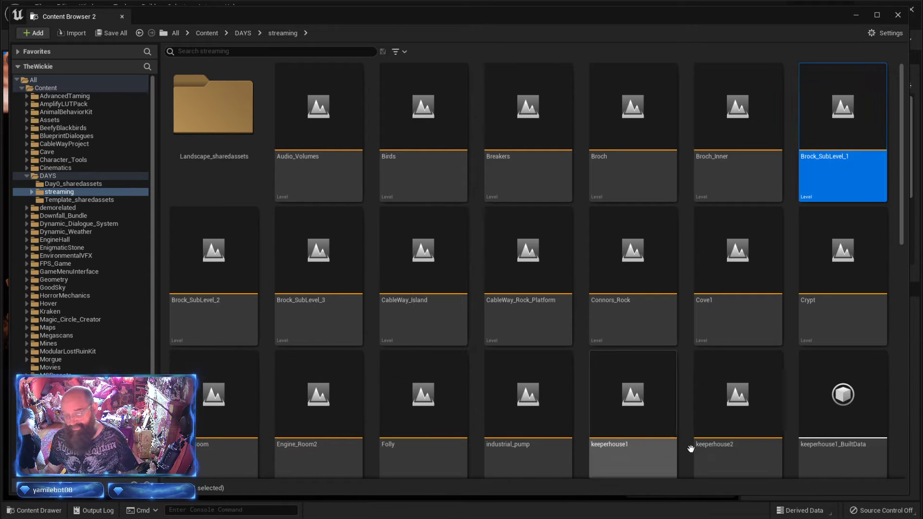
double_click(849, 126)
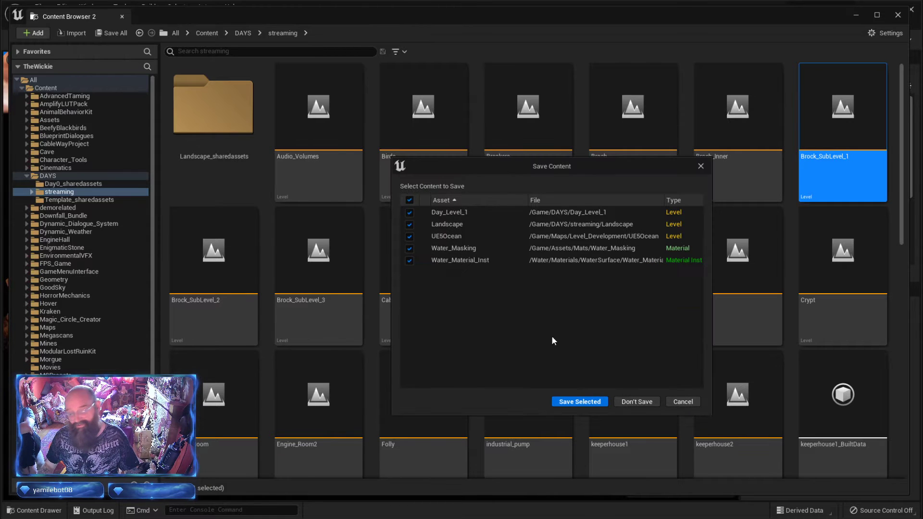
left_click(579, 400)
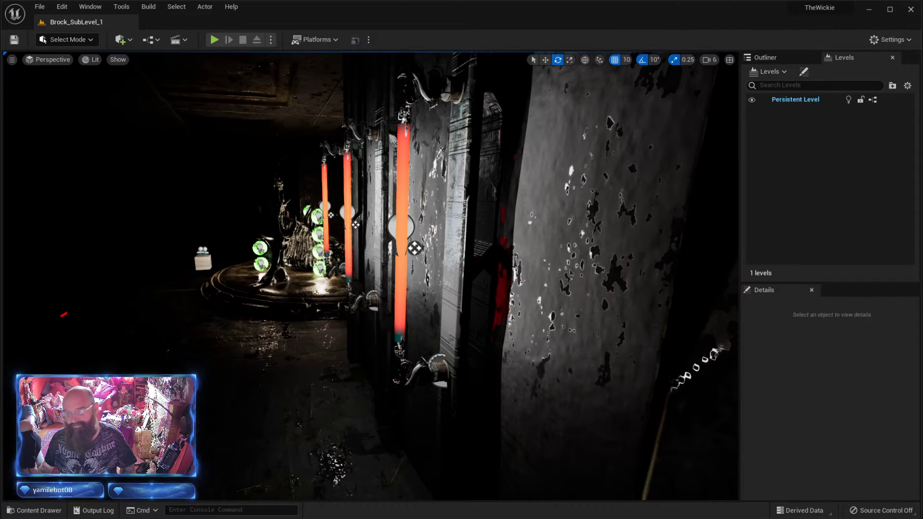
- Switch the viewport to Unlit and examine the underground rooms from outside and inside
right_click_drag(370, 276, 325, 287)
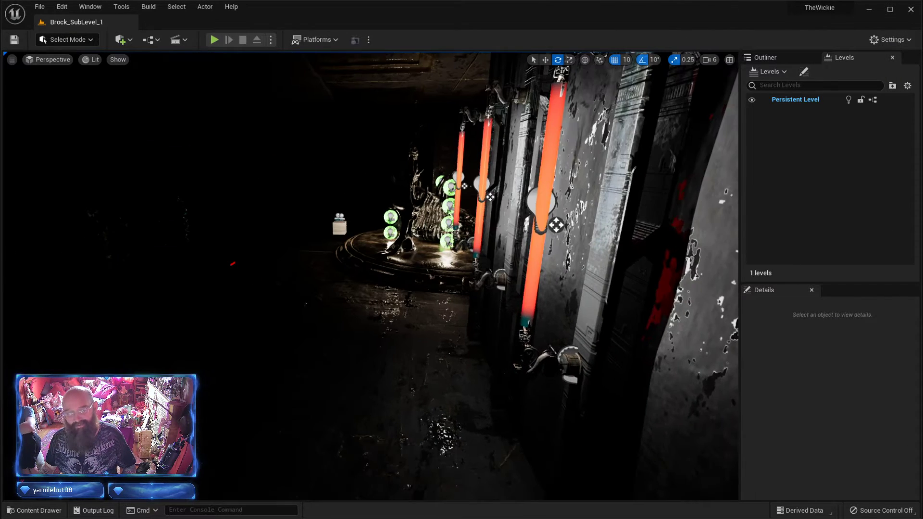
left_click(96, 60)
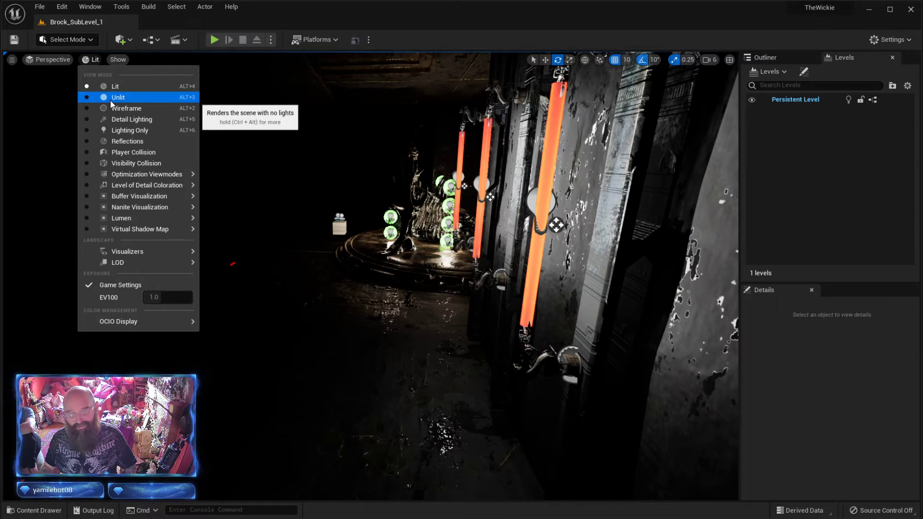
left_click(110, 101)
right_click_drag(255, 284, 214, 284)
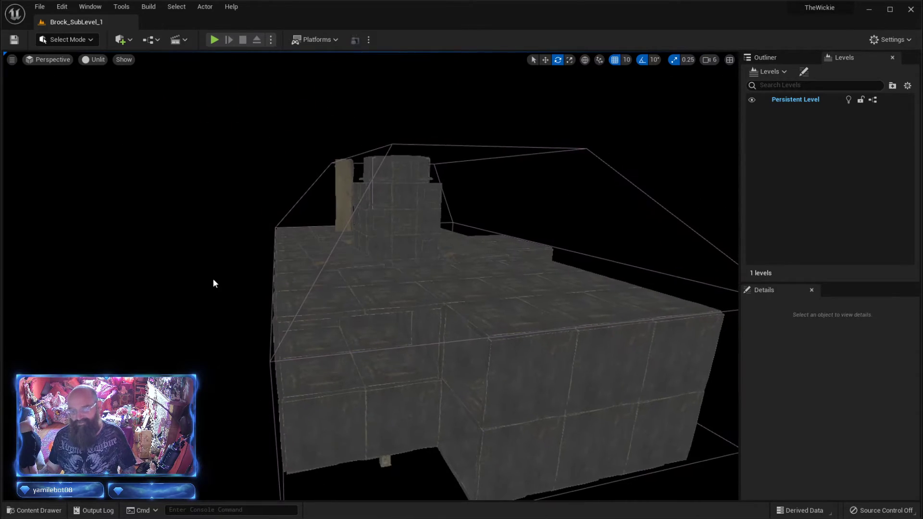
left_click(324, 264)
right_click_drag(324, 264, 255, 295)
right_click_drag(442, 295, 411, 299)
right_click_drag(474, 294, 357, 284)
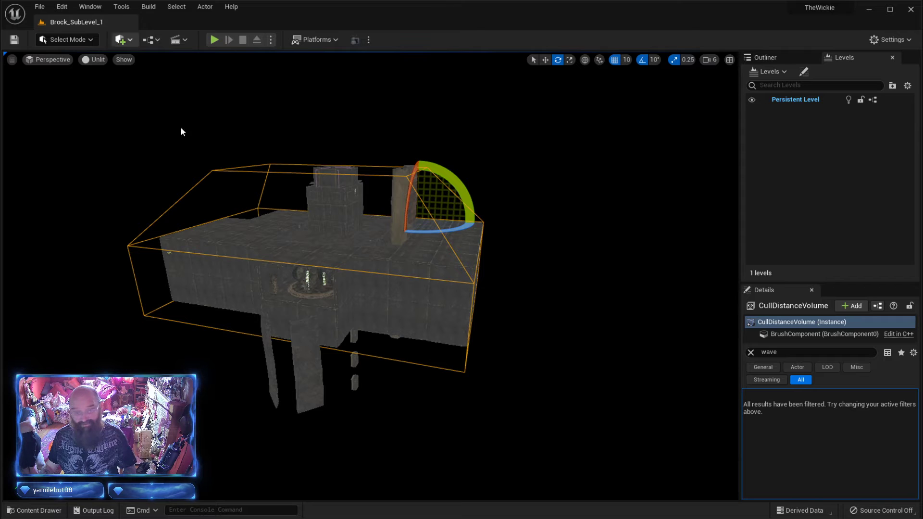
right_click_drag(182, 130, 267, 142)
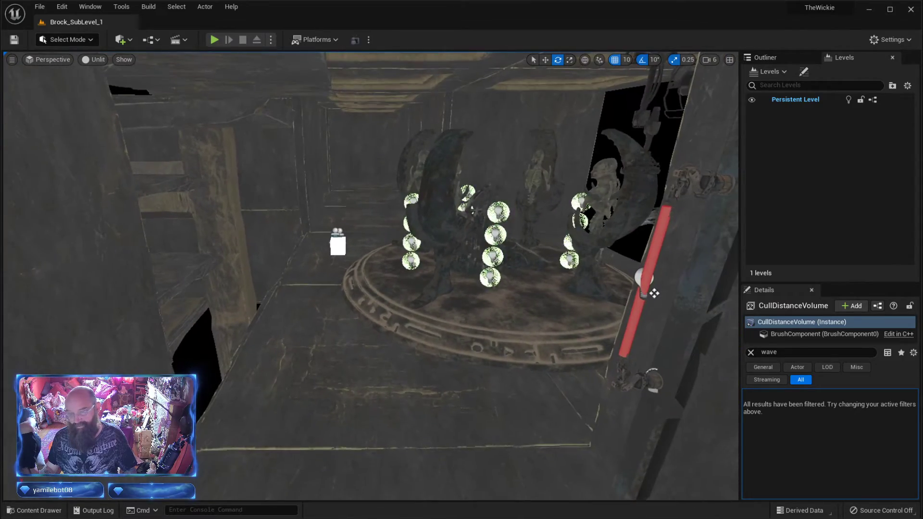
- Return the viewport to Lit shading and face the circular statue platform
left_click(99, 60)
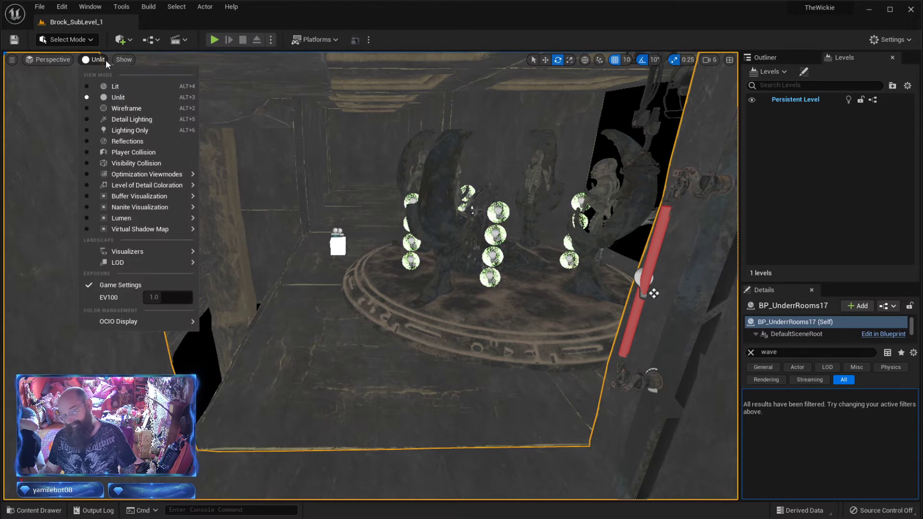
left_click(116, 87)
right_click_drag(117, 233, 83, 232)
- Delete BP_UnderRoom_Lamp37, the front green lamp column on the circular statue platform
left_click(375, 246)
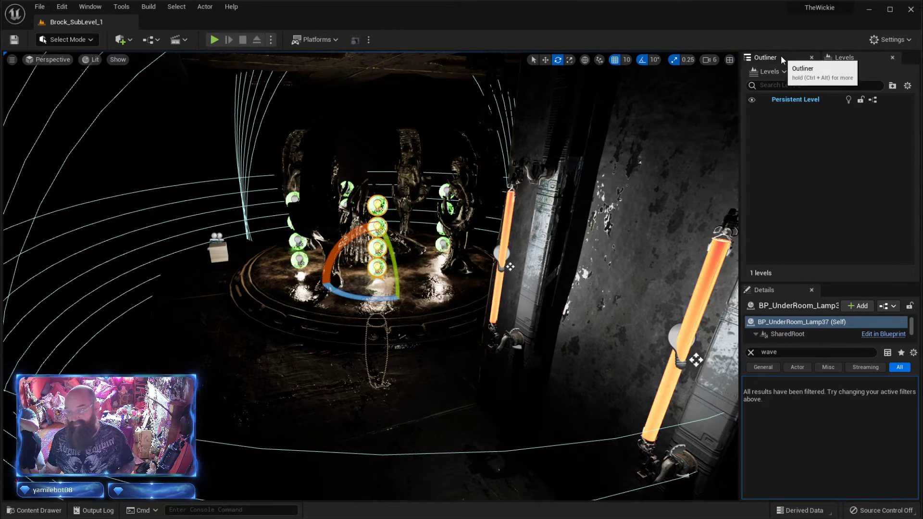
left_click(767, 58)
left_click(376, 229)
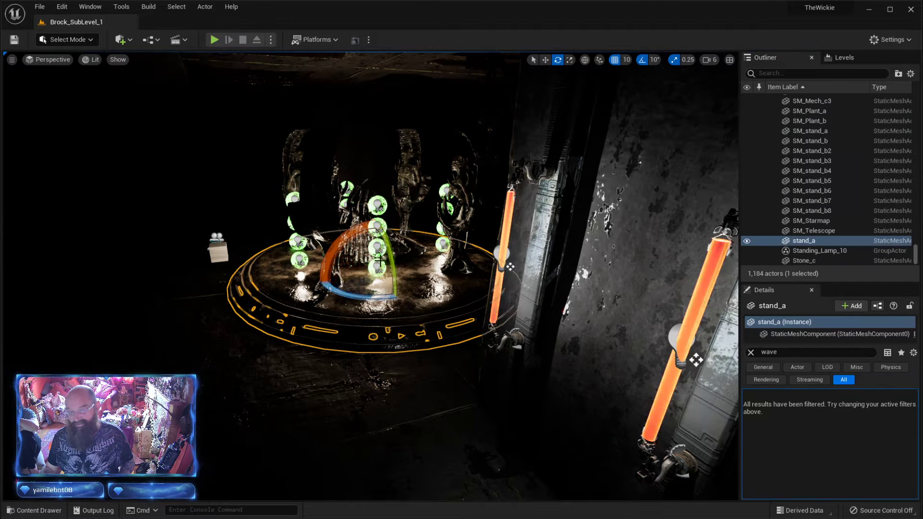
left_click(373, 231)
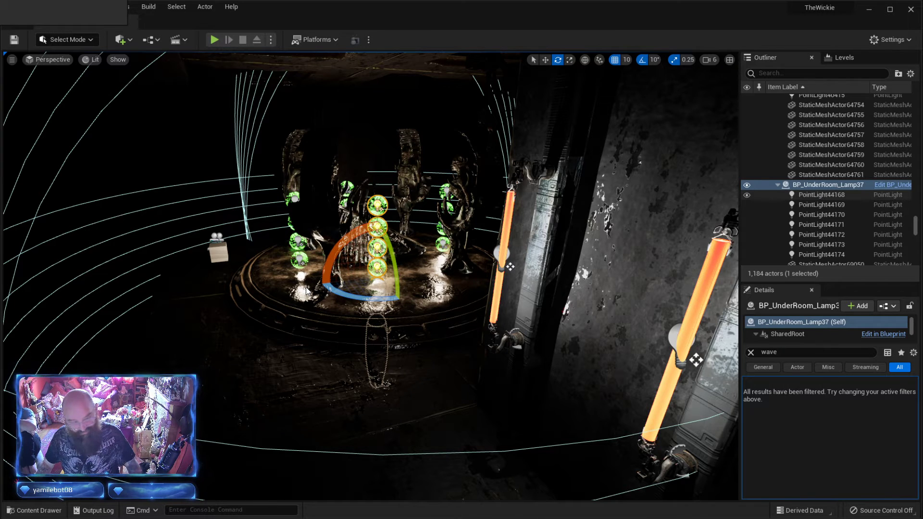
key("Delete")
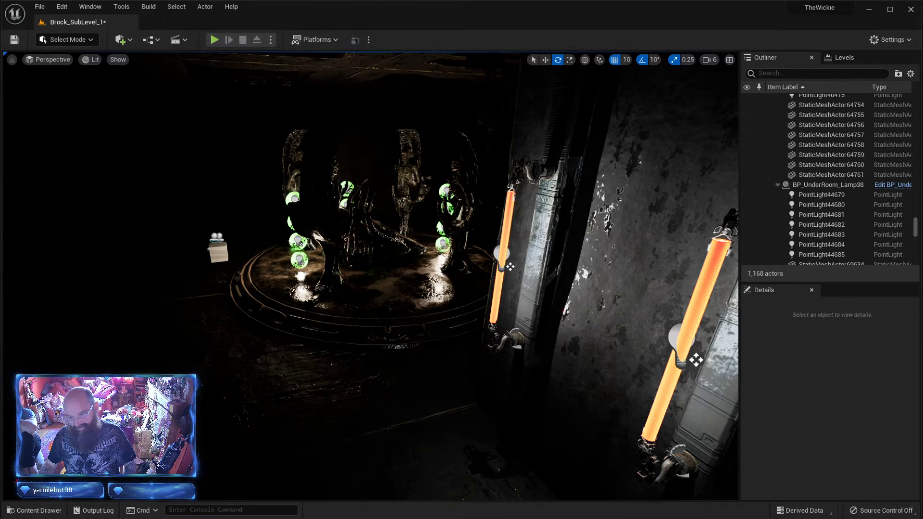
mouse_move(370, 277)
right_mouse_down()
mouse_move(255, 262)
mouse_move(373, 266)
right_mouse_up()
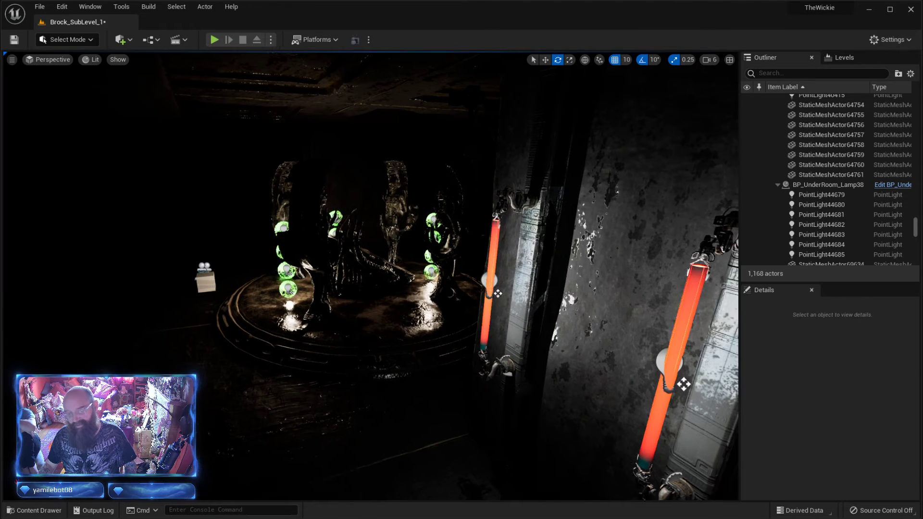
- Delete the remaining green lamp columns on the circular statue platform, including BP_UnderRoom_Lamp40
left_click(289, 290)
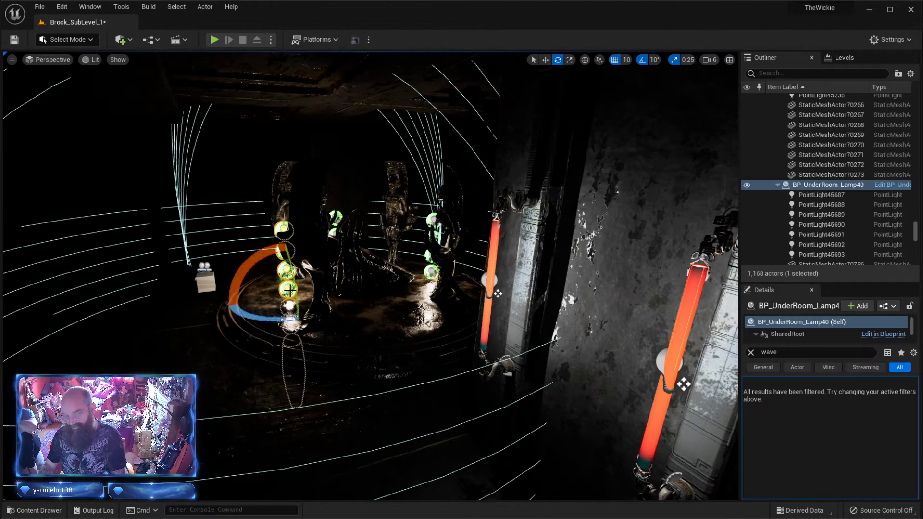
key("Delete")
left_click(431, 271)
key("Delete")
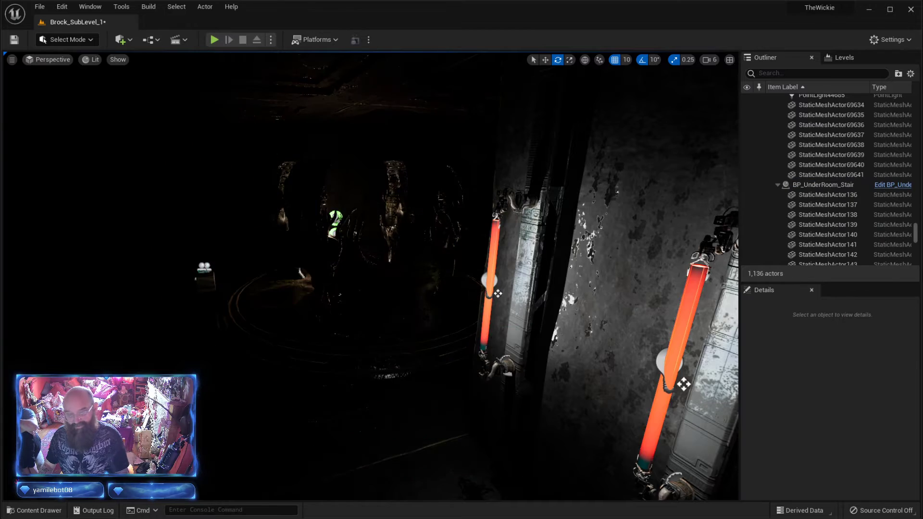
mouse_move(431, 271)
right_mouse_down()
mouse_move(485, 278)
mouse_move(413, 270)
mouse_move(445, 281)
right_mouse_up()
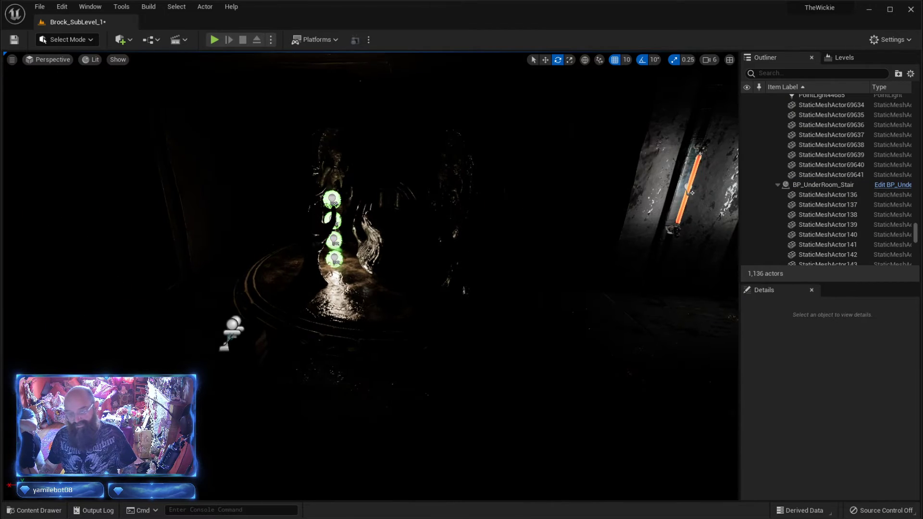
left_click(336, 246)
right_click_drag(336, 245, 465, 276)
key("Delete")
- Place a Directional Light on the floor near the red wall lamps and set its mobility to Movable
key("w")
key("w")
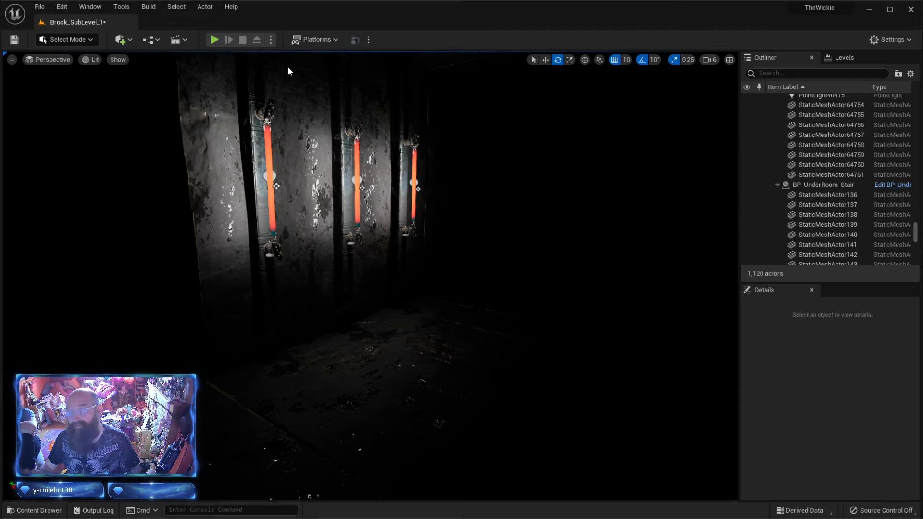
left_click(121, 7)
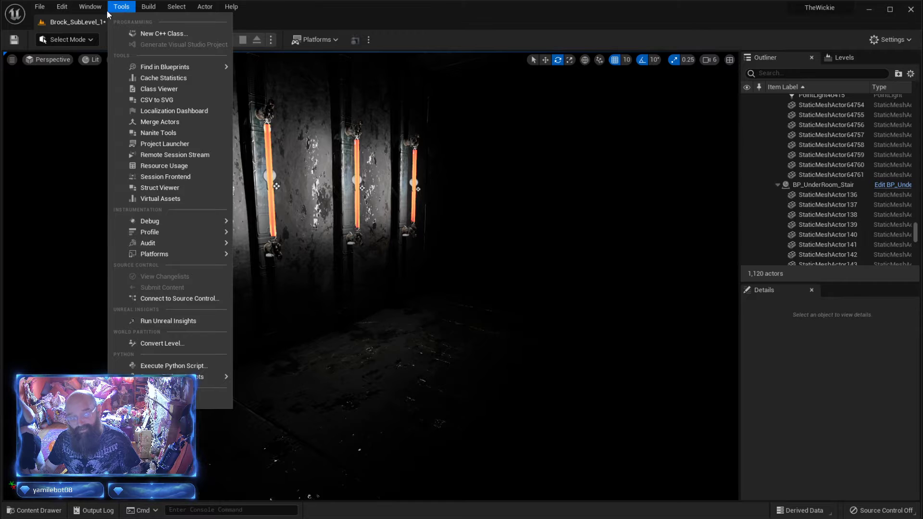
mouse_move(100, 10)
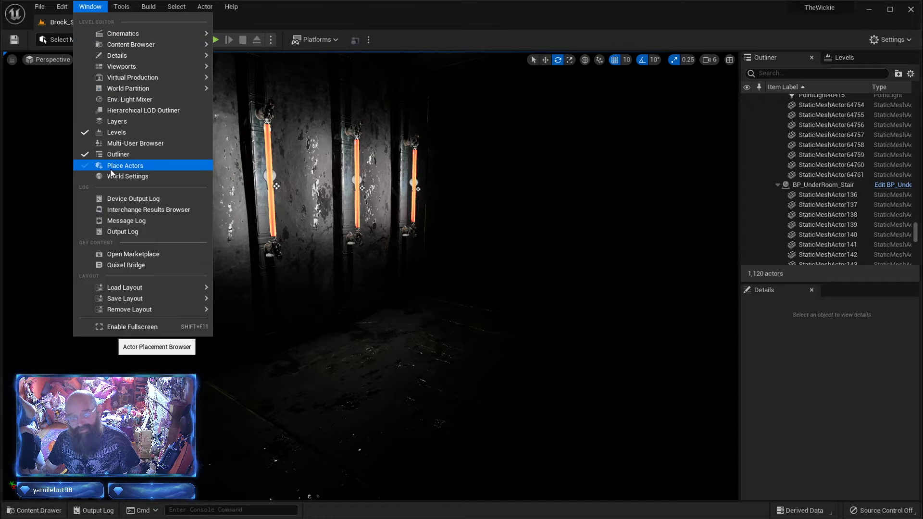
left_click(124, 165)
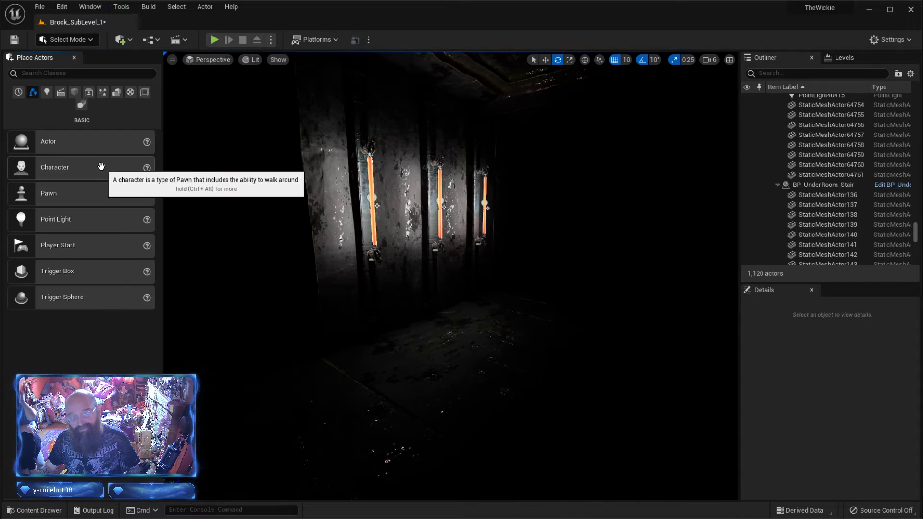
left_click(46, 92)
left_click_drag(51, 168, 415, 370)
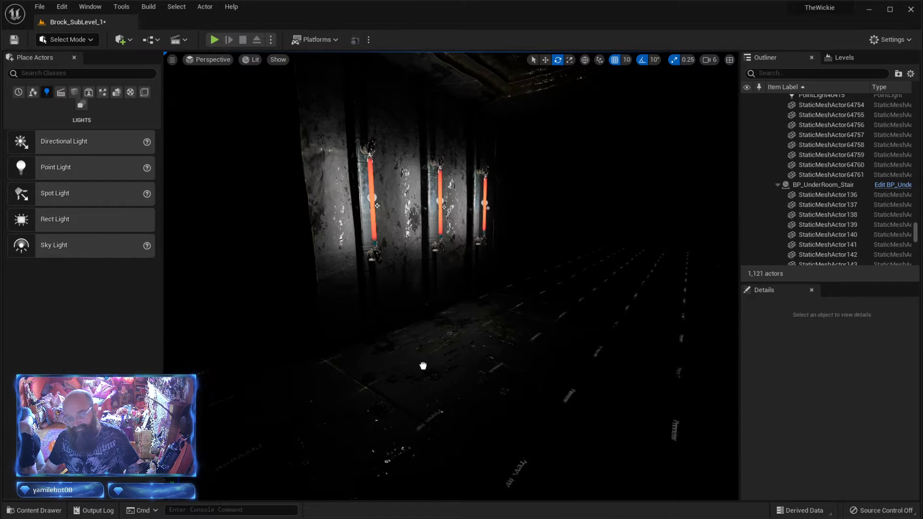
left_click(417, 369)
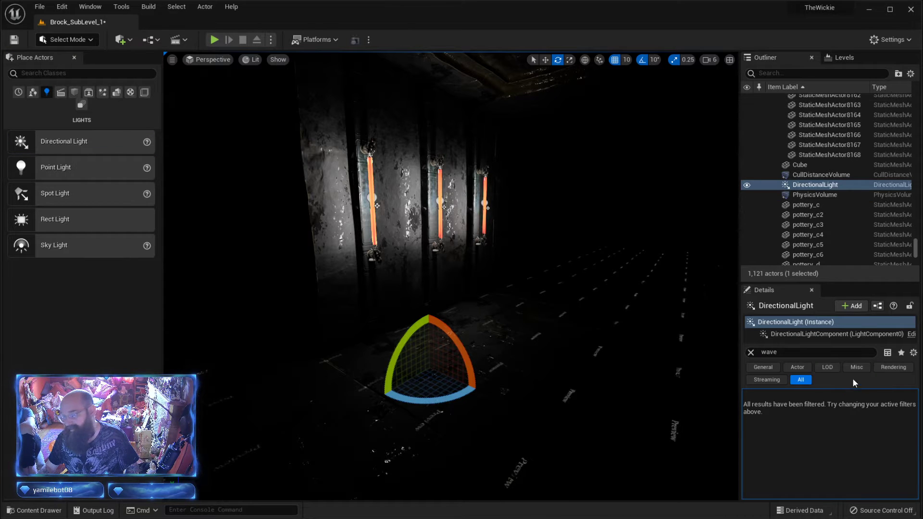
left_click(751, 353)
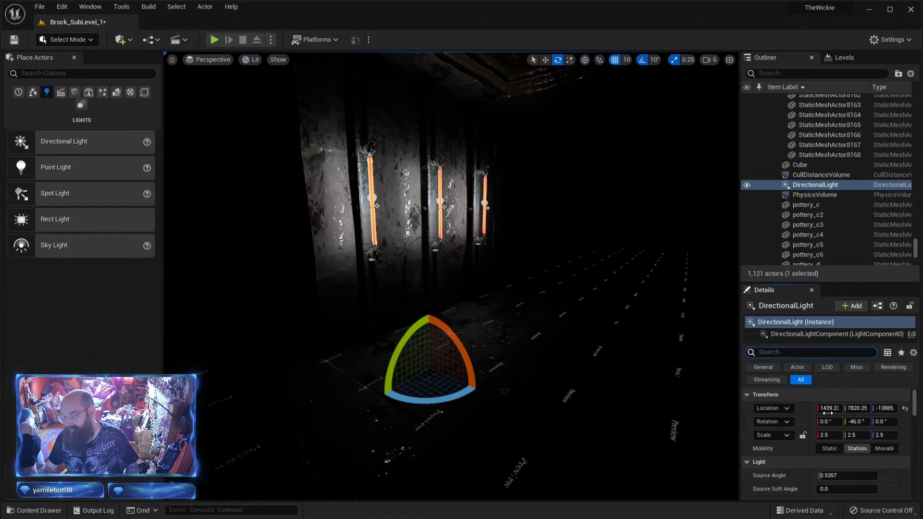
left_click(882, 449)
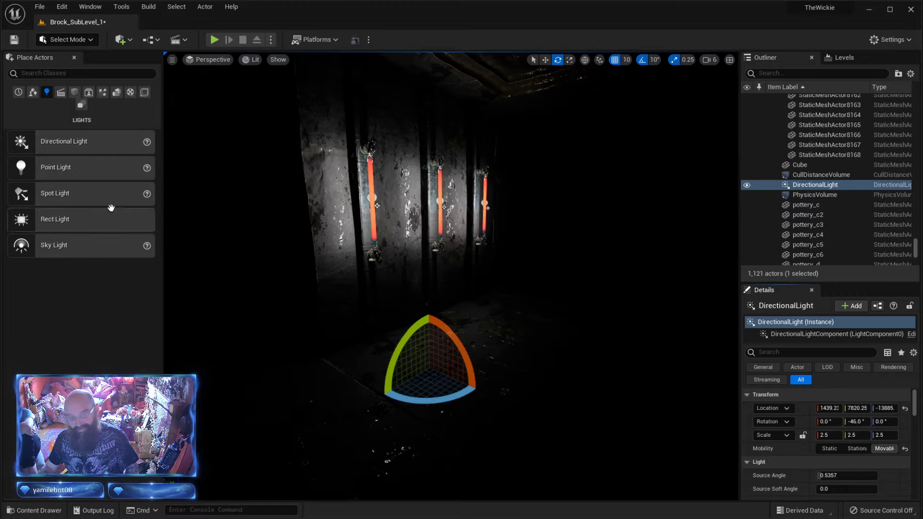
- Place a Sky Light in the dark room near the red wall lamps
left_click(43, 245)
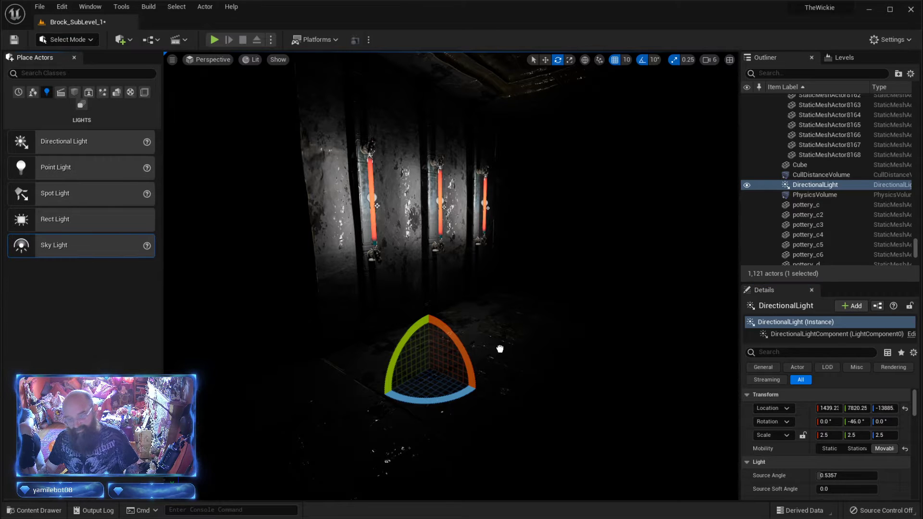
left_click_drag(500, 349, 500, 349)
mouse_move(499, 349)
right_mouse_down()
mouse_move(634, 331)
mouse_move(630, 289)
mouse_move(630, 331)
mouse_move(495, 332)
right_mouse_up()
key("w")
key("g")
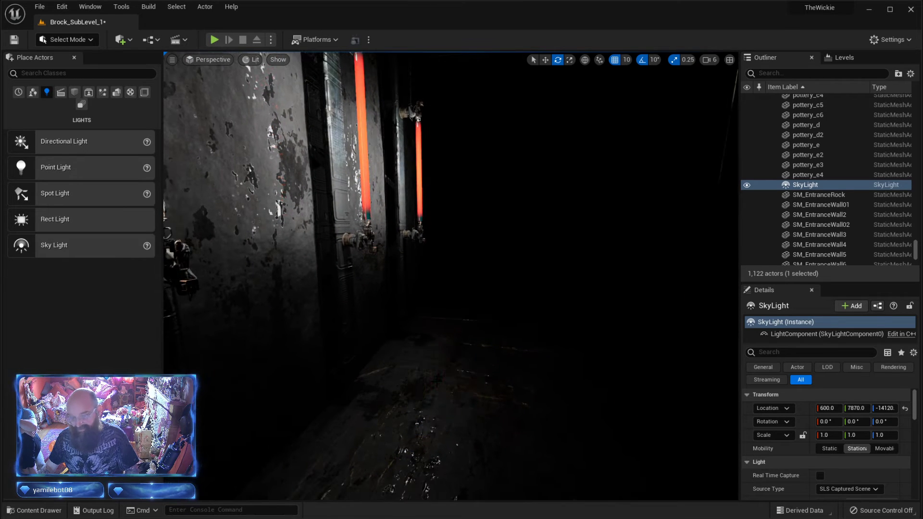
key("g")
key("s")
mouse_move(436, 381)
right_mouse_down()
mouse_move(462, 377)
mouse_move(432, 373)
right_mouse_up()
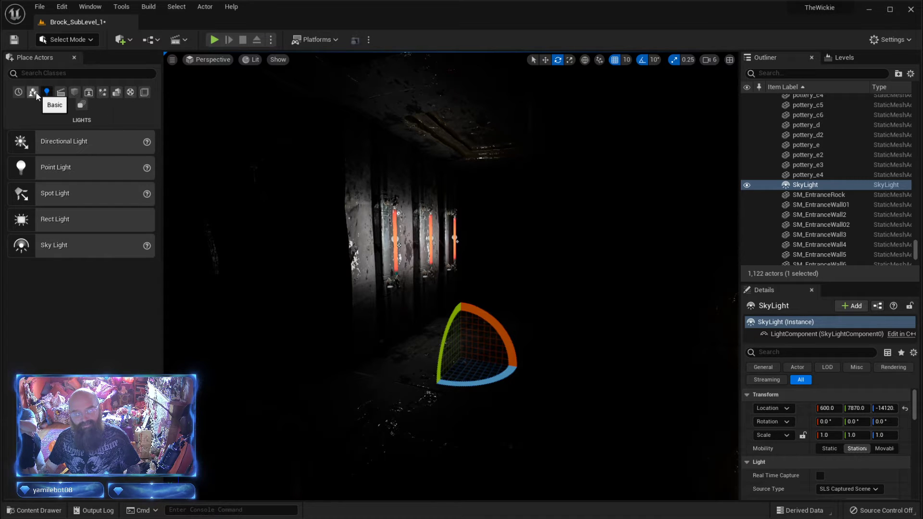
- Place an Exponential Height Fog and a Sky Atmosphere in the room with the red wall lamps
left_click(103, 93)
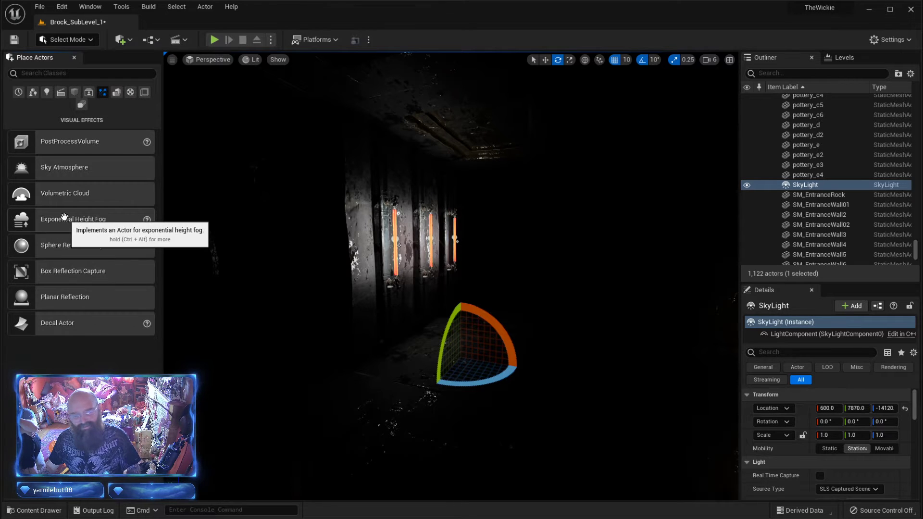
left_click_drag(66, 220, 418, 362)
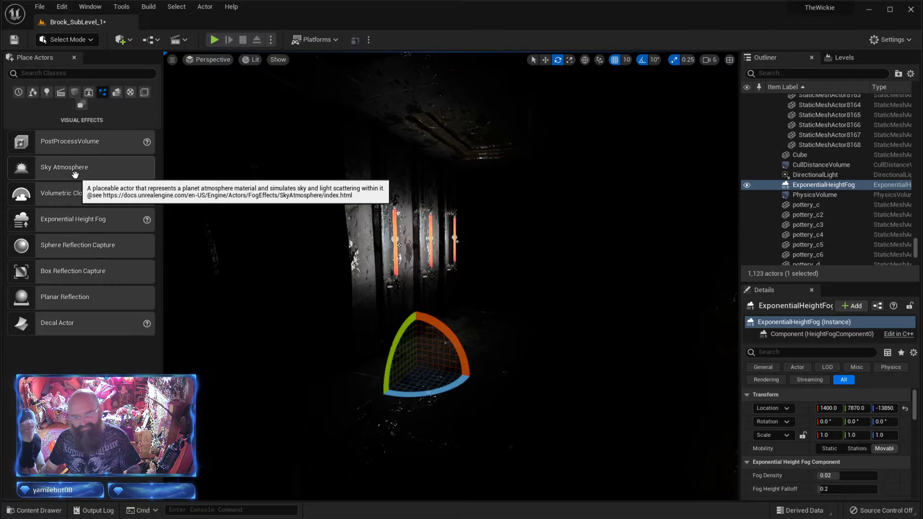
left_click_drag(74, 174, 366, 457)
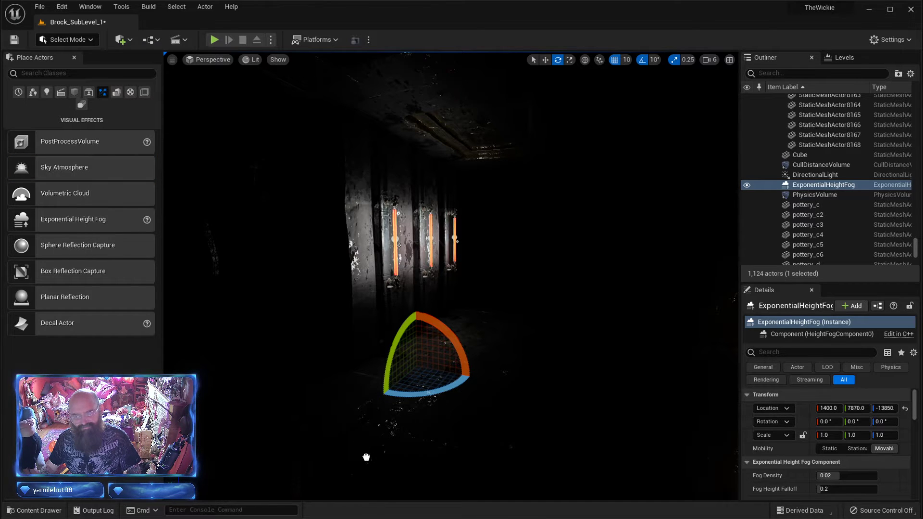
left_click_drag(385, 404, 347, 447)
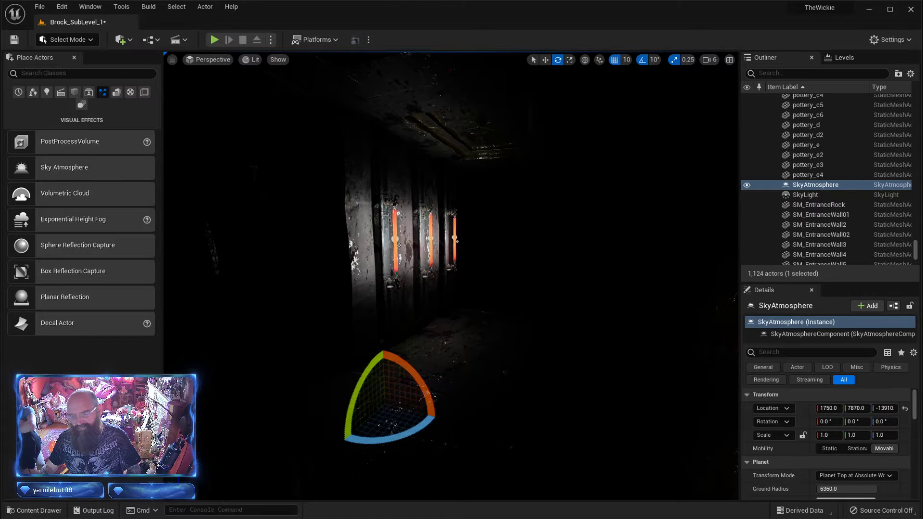
- Group the SkyAtmosphere and SkyLight actors in a new Outliner folder named Temp
key("w")
right_click_drag(384, 365, 627, 372)
key("d")
key("a")
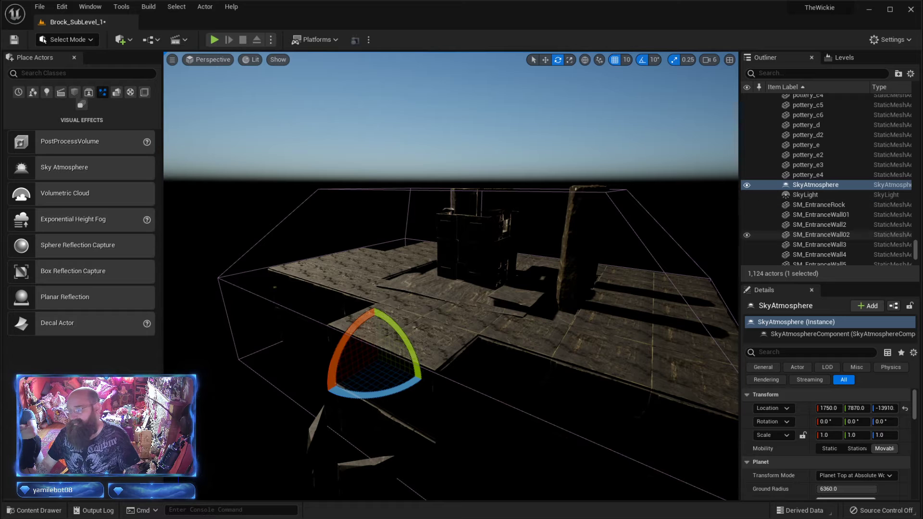
left_click(814, 195, "ctrl")
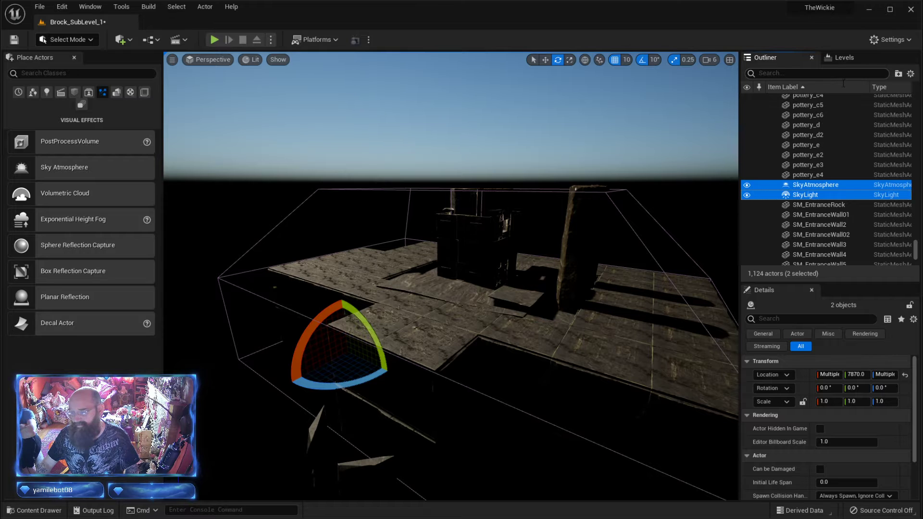
left_click(898, 74)
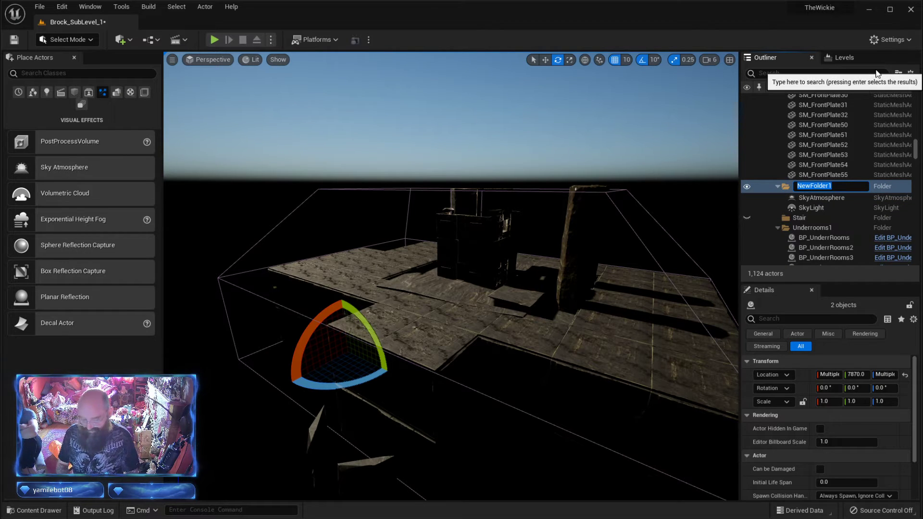
type("Temp")
key("Return")
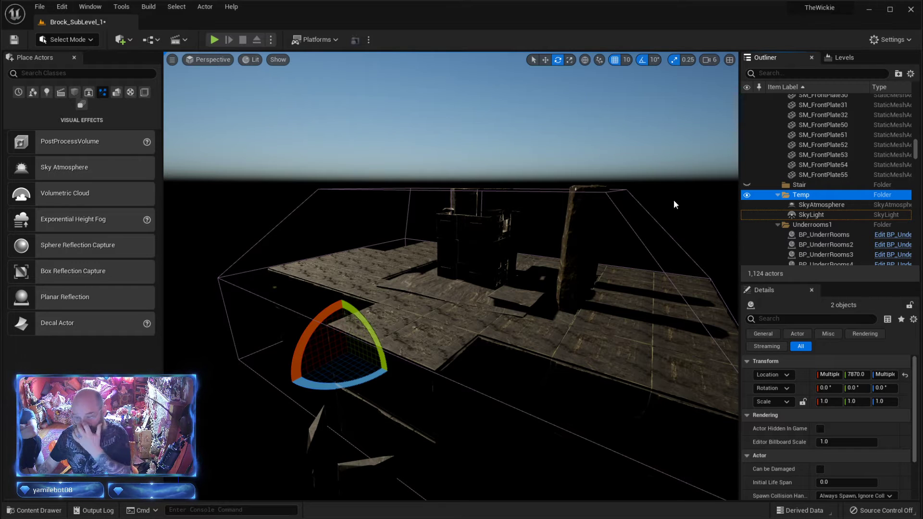
- Search the Outliner for "fog" and try to move ExponentialHeightFog into the Temp folder
left_click(749, 71)
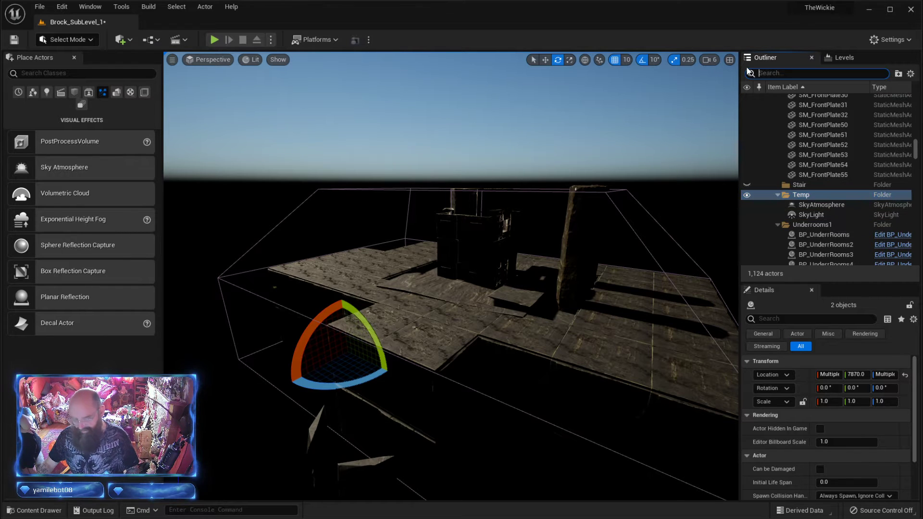
type("fog")
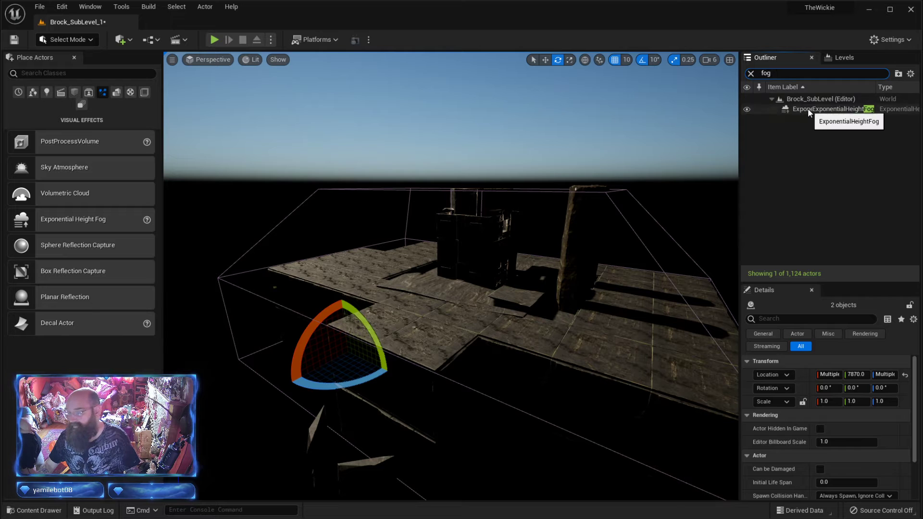
left_click(808, 109)
right_click(843, 111)
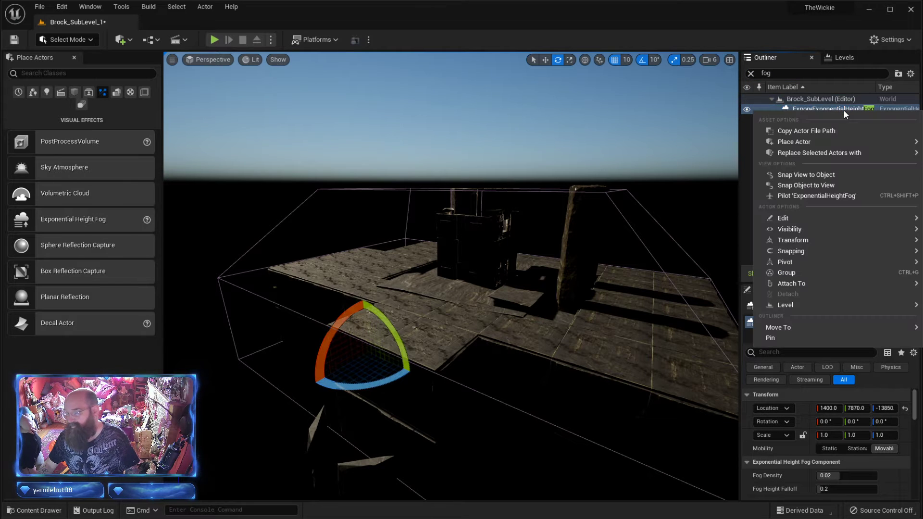
mouse_move(783, 330)
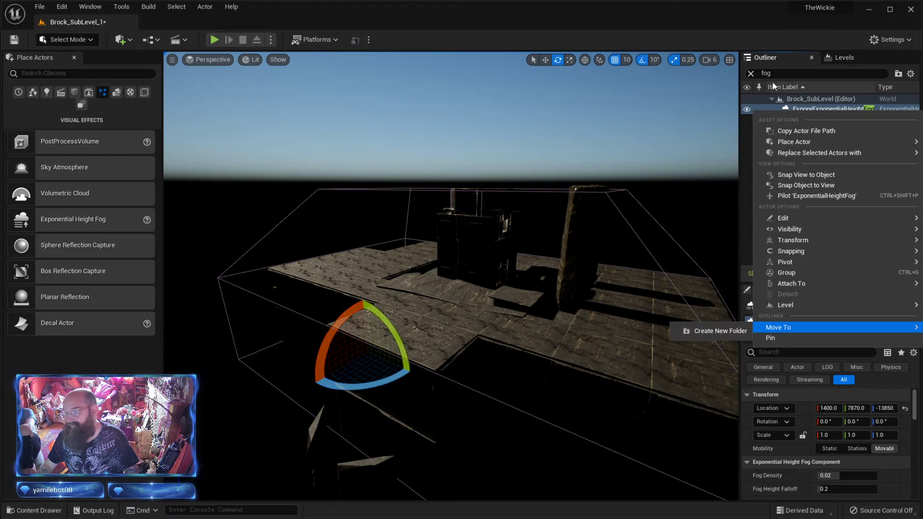
left_click(751, 74)
left_click(750, 73)
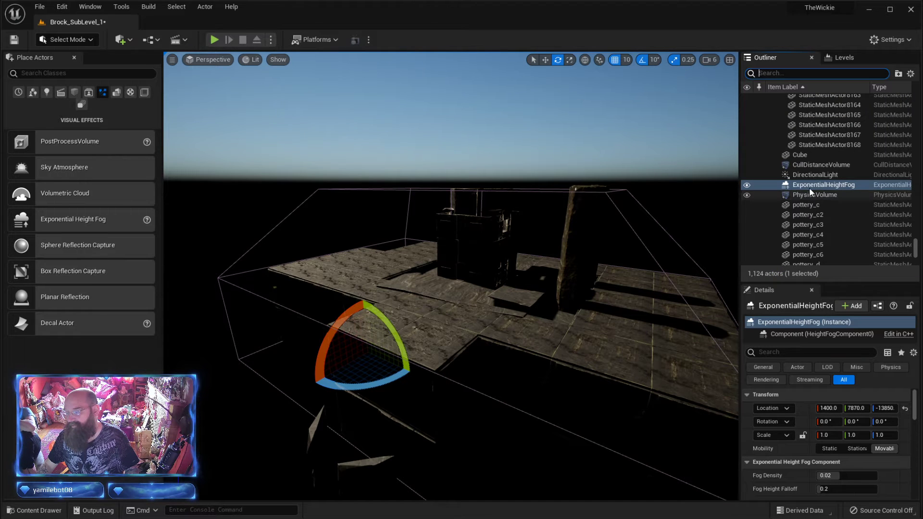
scroll(810, 185, "up", 1)
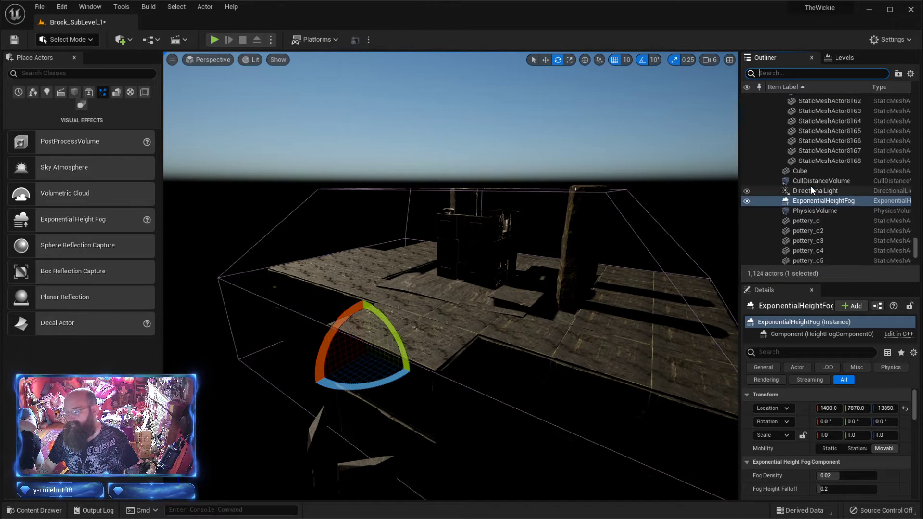
scroll(850, 217, "up", 5)
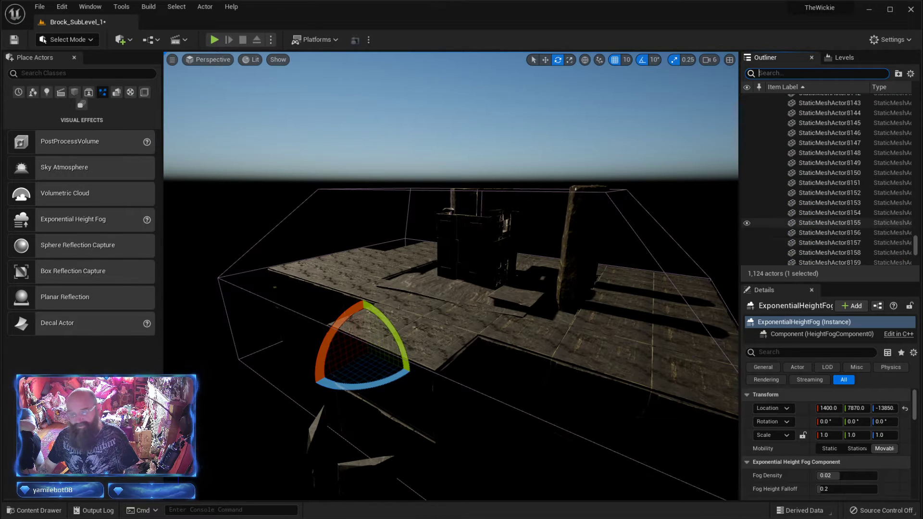
- Filter the Outliner by "sky", select the SkyLight actor and enable its Real Time Capture
right_click_drag(529, 269, 469, 273)
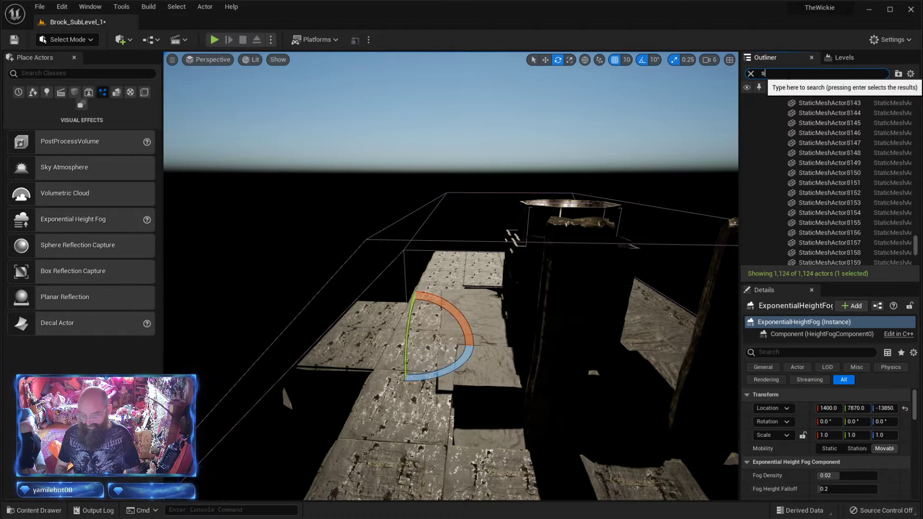
left_click(811, 130)
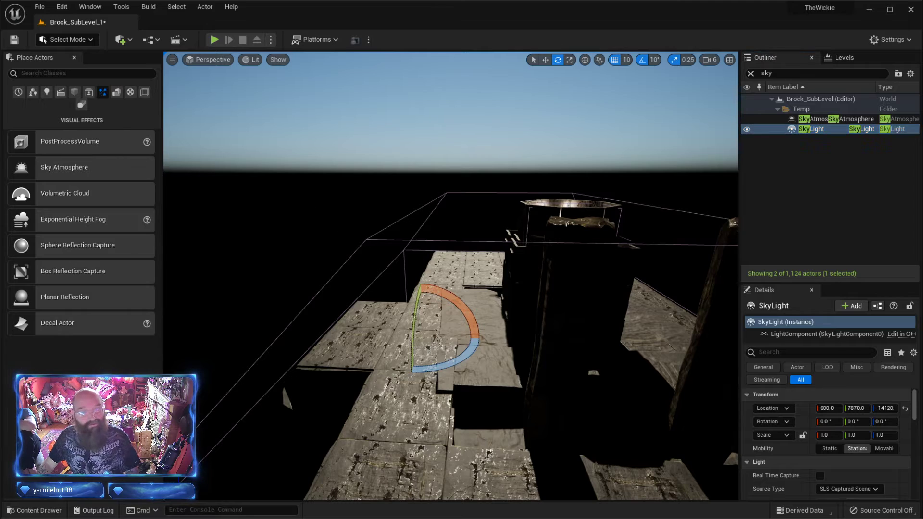
right_click_drag(451, 277, 430, 258)
key("q")
key("d")
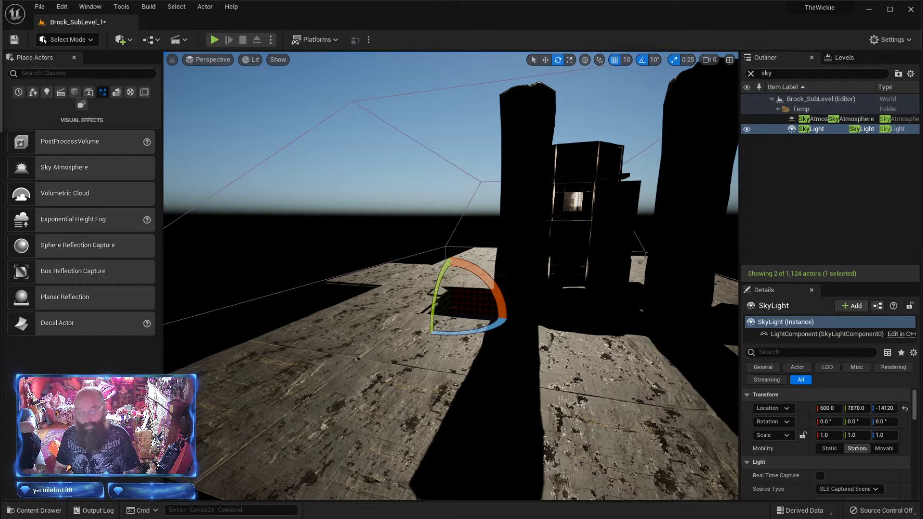
right_click_drag(703, 475, 687, 468)
key("w")
key("a")
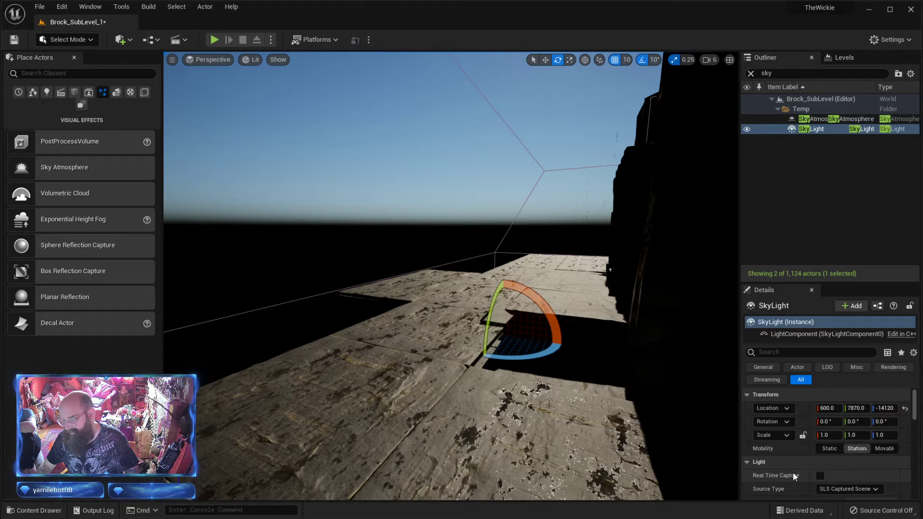
left_click(820, 474)
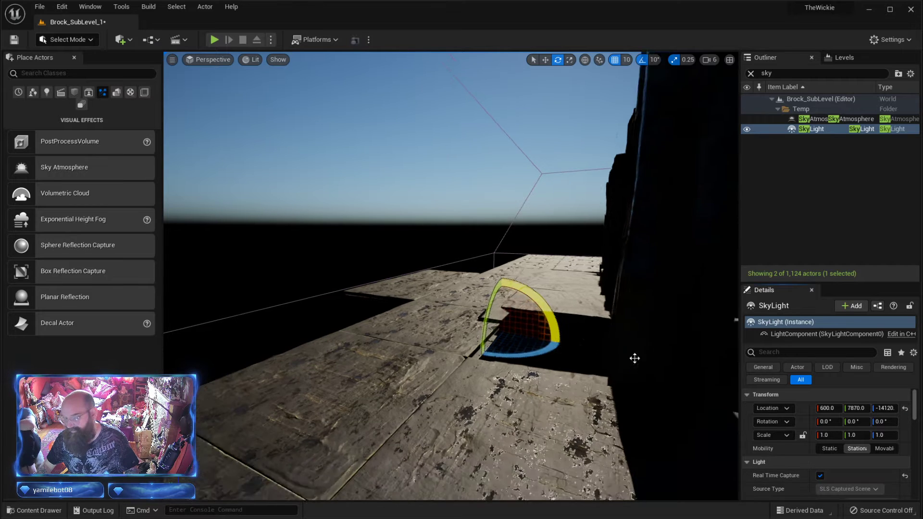
scroll(886, 469, "down", 3)
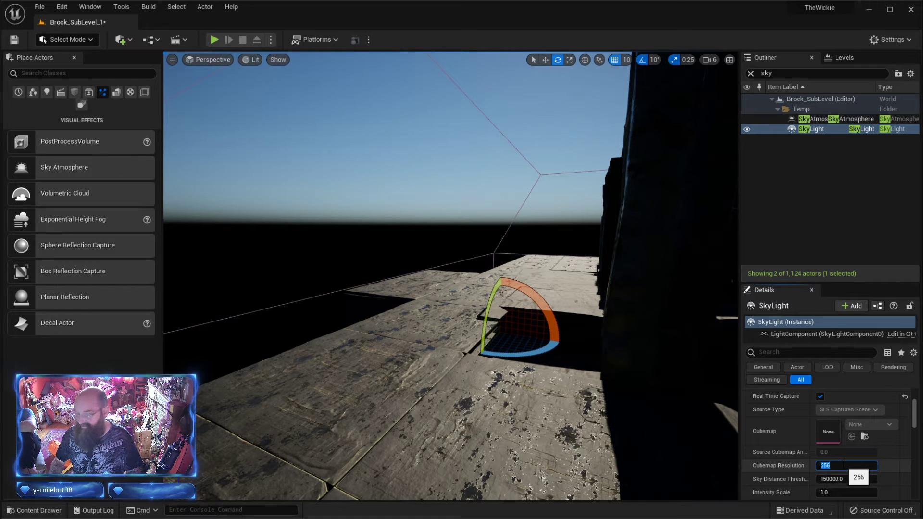
- Filter the Outliner by "light" and look through the listed light actors
right_click_drag(436, 268, 533, 269)
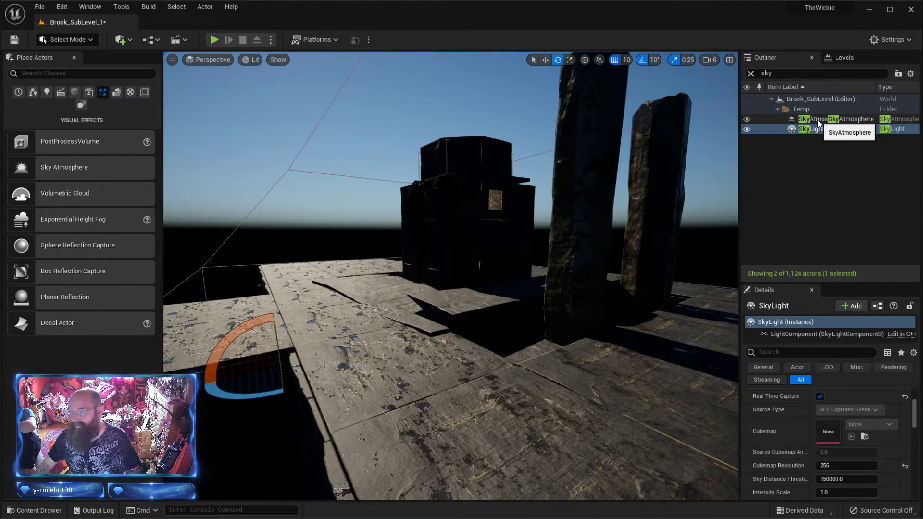
left_click(816, 72)
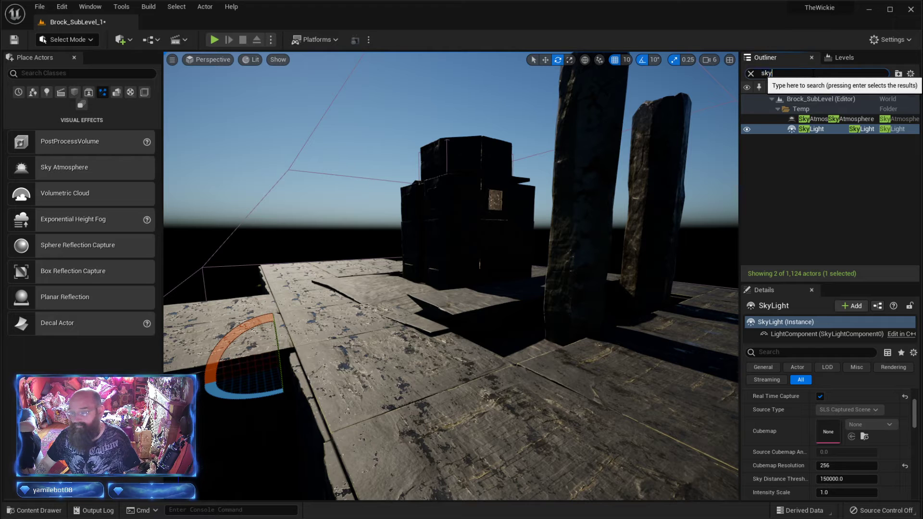
type("light")
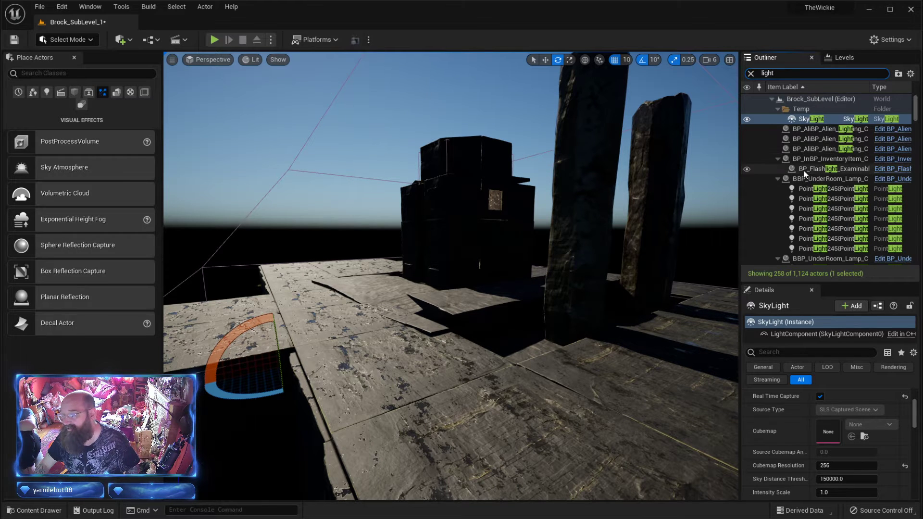
scroll(804, 169, "down", 3)
scroll(833, 161, "up", 2)
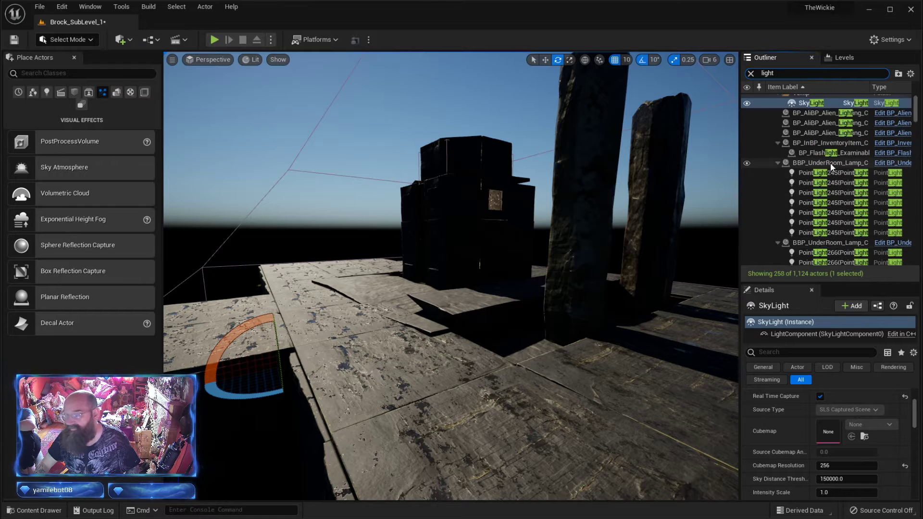
scroll(829, 163, "up", 2)
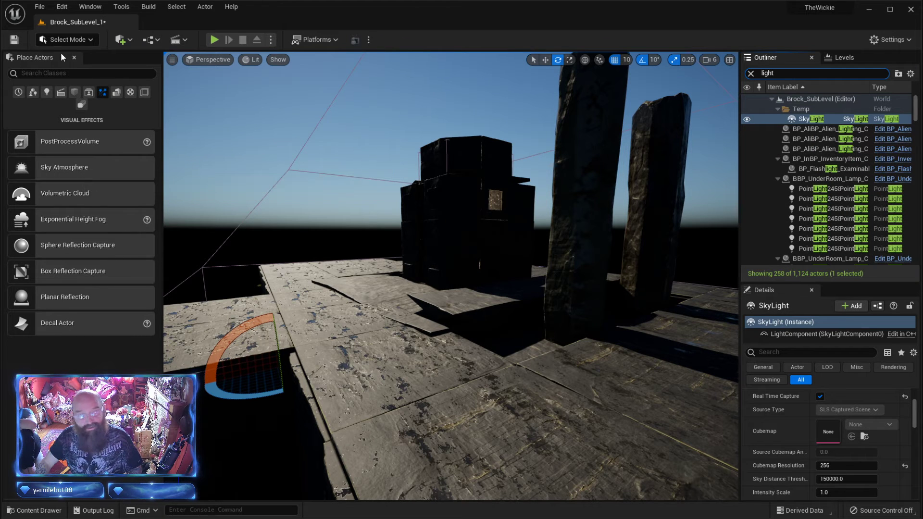
- Filter the Outliner by "direc", select the DirectionalLight and move it above the structure's roof near the stacked blocks
right_click_drag(290, 213, 311, 220)
key("s")
key("g")
key("g")
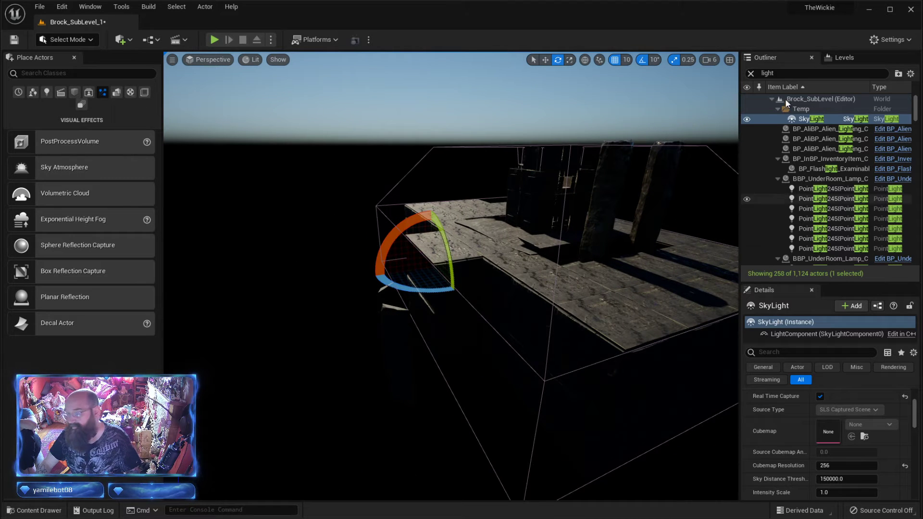
left_click(793, 70)
type("direc")
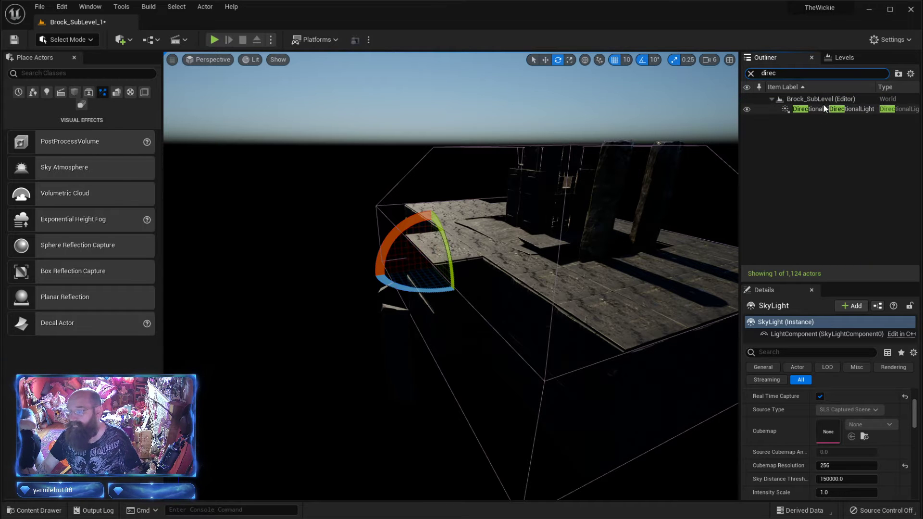
double_click(823, 109)
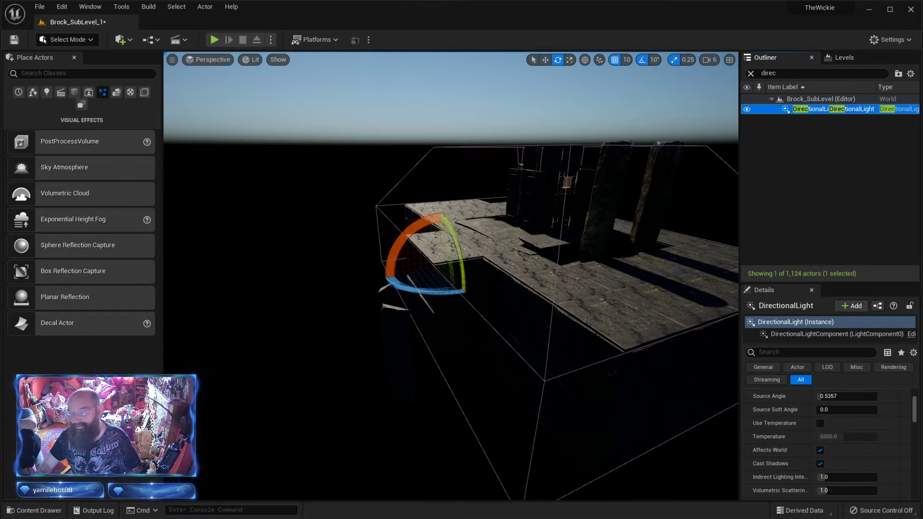
key("w")
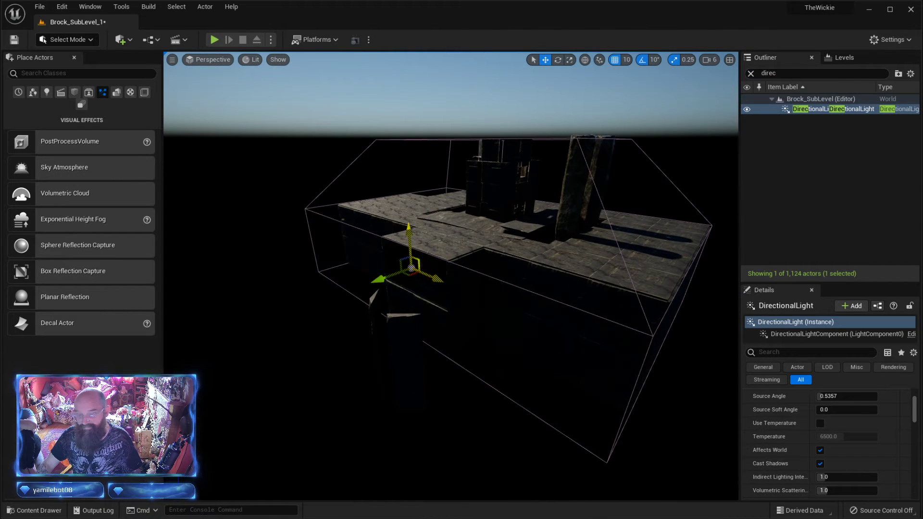
left_click_drag(419, 262, 513, 175)
scroll(513, 175, "up", 3)
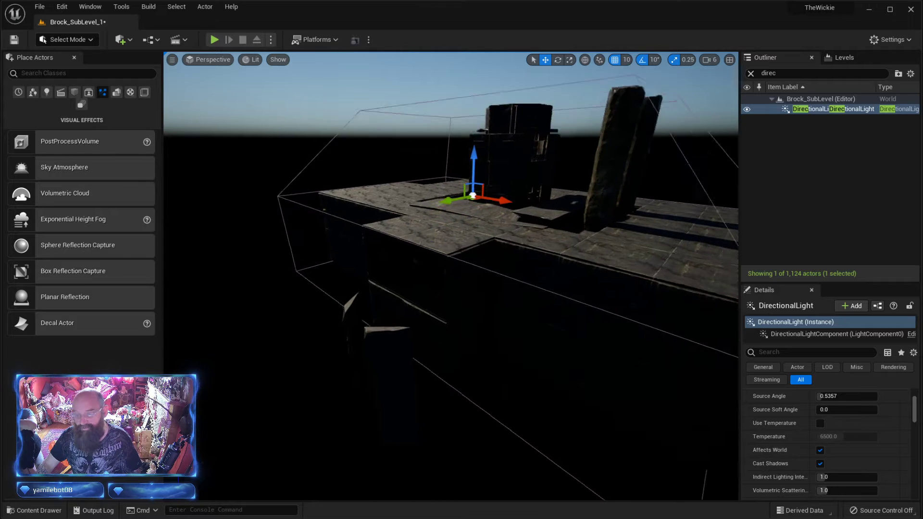
- Rotate the DirectionalLight so it lights the stacked blocks on the roof from another side
mouse_move(413, 325)
right_mouse_down()
mouse_move(425, 294)
mouse_move(412, 325)
right_mouse_up()
key("e")
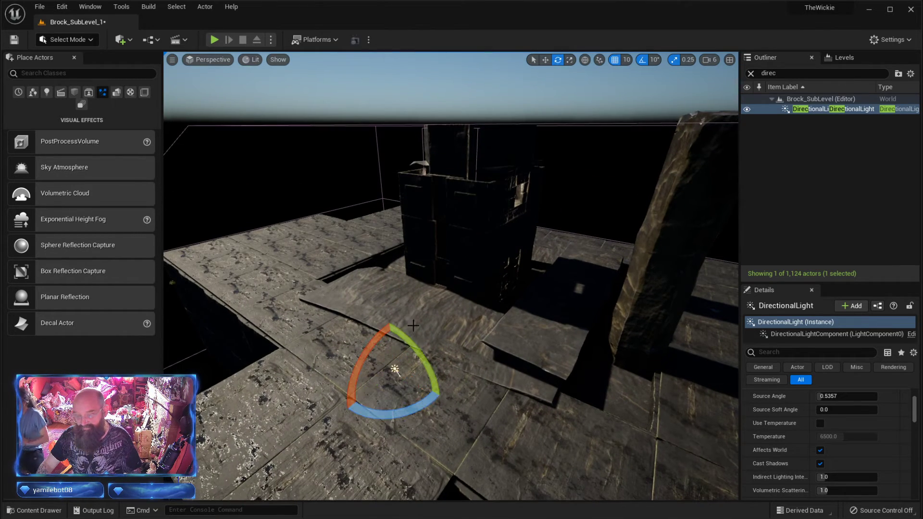
left_click_drag(419, 356, 389, 412)
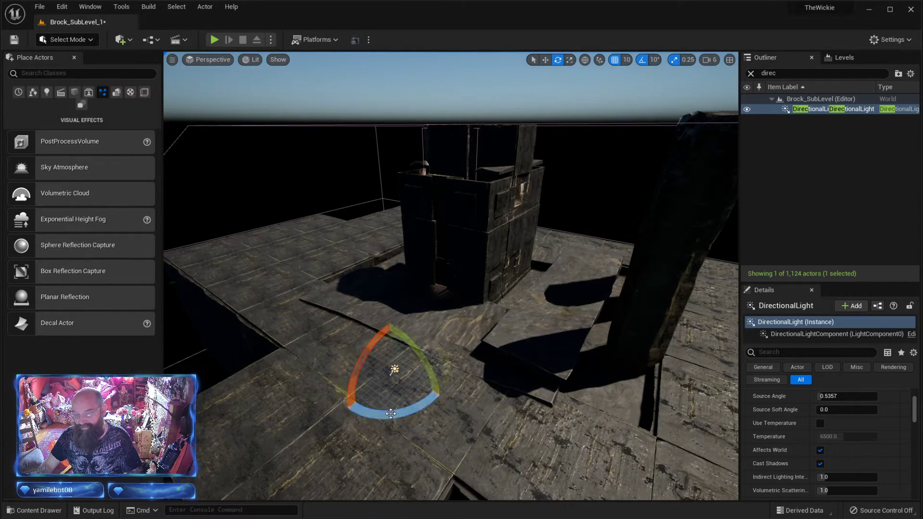
- Inspect the structure's roof, pillars and outer walls under the rotated directional light
key("d")
right_click_drag(392, 406, 308, 368)
key("d")
key("w")
key("a")
key("e")
right_click_drag(587, 346, 587, 347)
key("e")
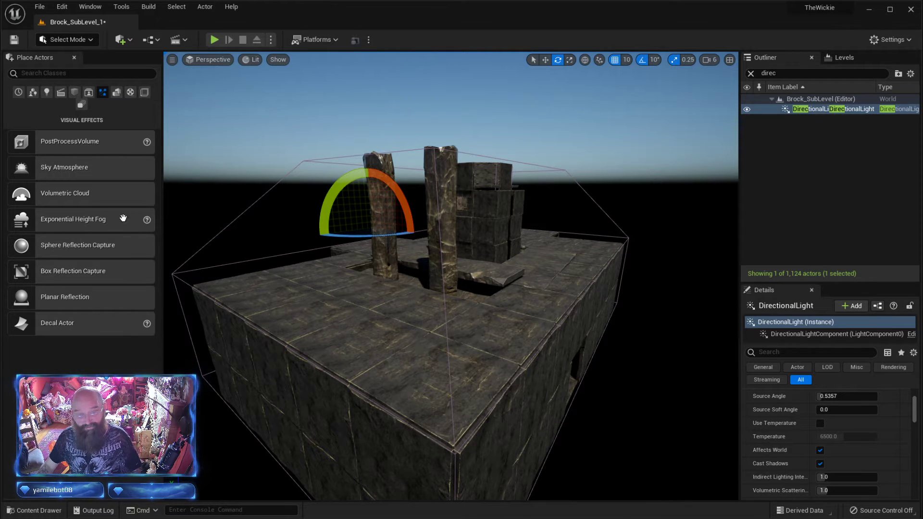
right_click_drag(507, 313, 353, 293)
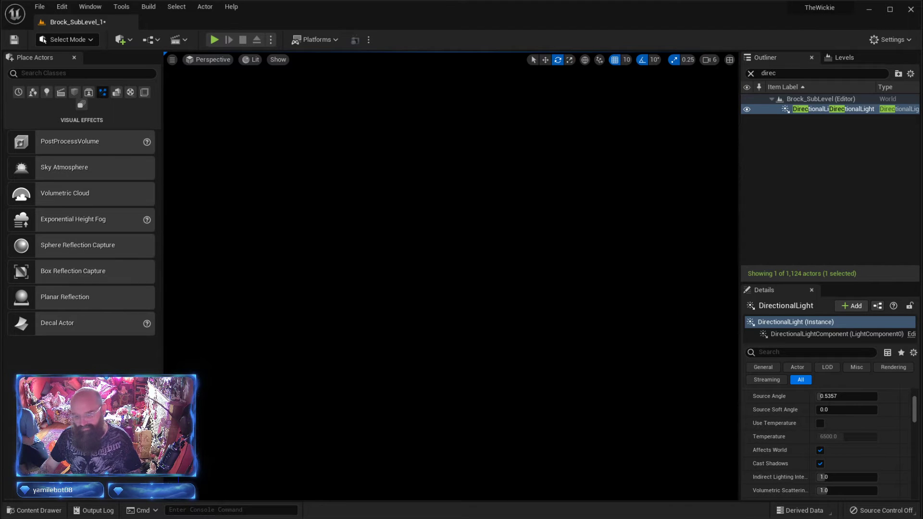
- Examine the inside of the altar chamber in Unlit view mode and return the viewport to Lit
left_click(250, 60)
left_click(268, 98)
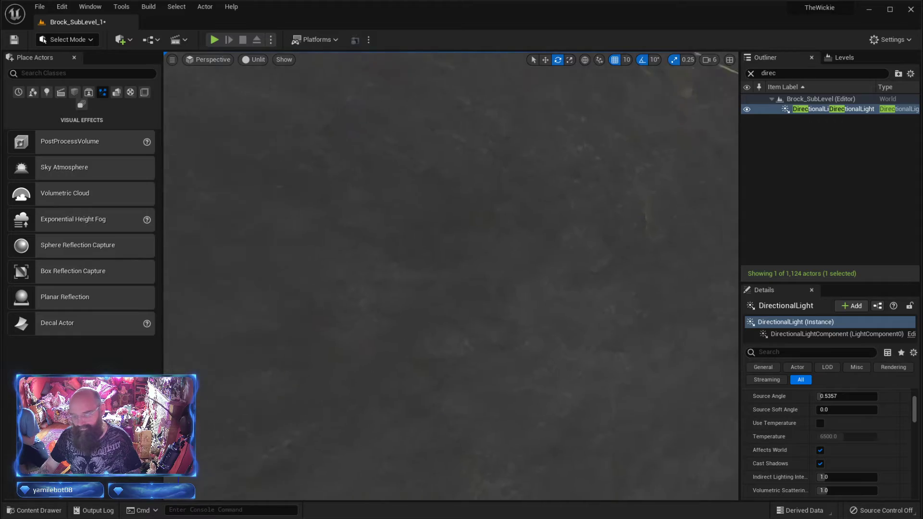
right_click_drag(268, 98, 298, 100)
right_click_drag(354, 168, 354, 168)
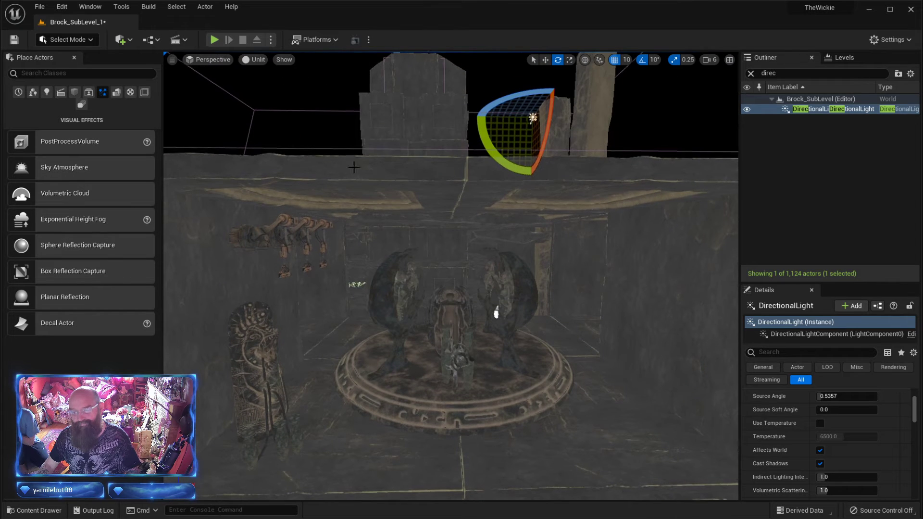
left_click(258, 59)
left_click(269, 81)
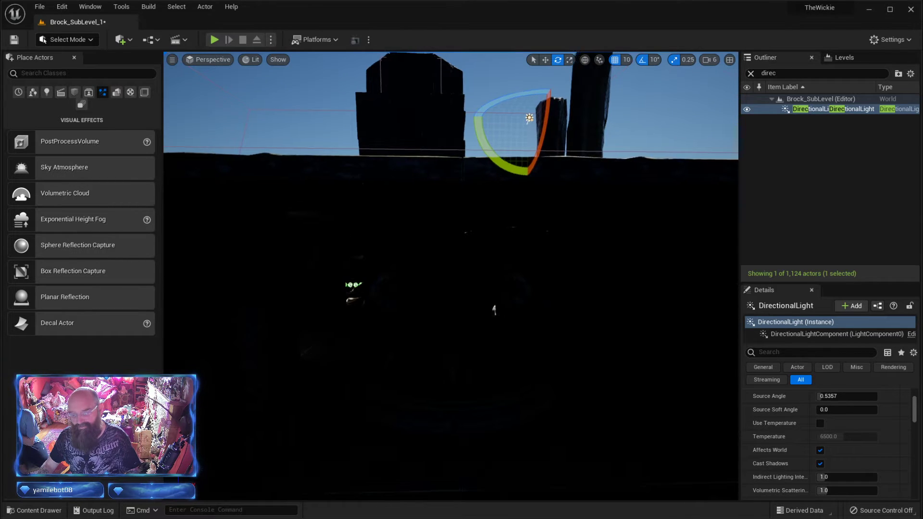
- Rotate the DirectionalLight horizontally so it shines through the open front of the altar chamber
right_click_drag(475, 214, 475, 215)
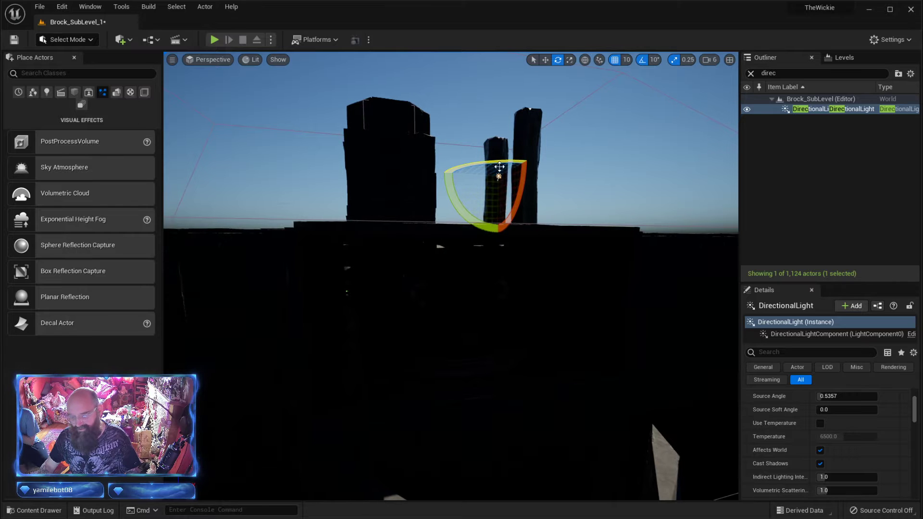
left_click_drag(499, 167, 456, 162)
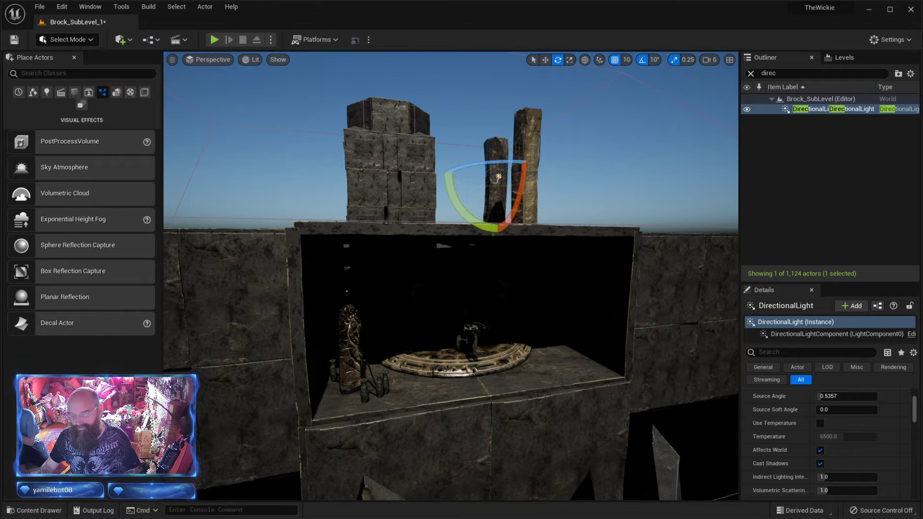
key("a")
right_click_drag(428, 367, 514, 367)
key("w")
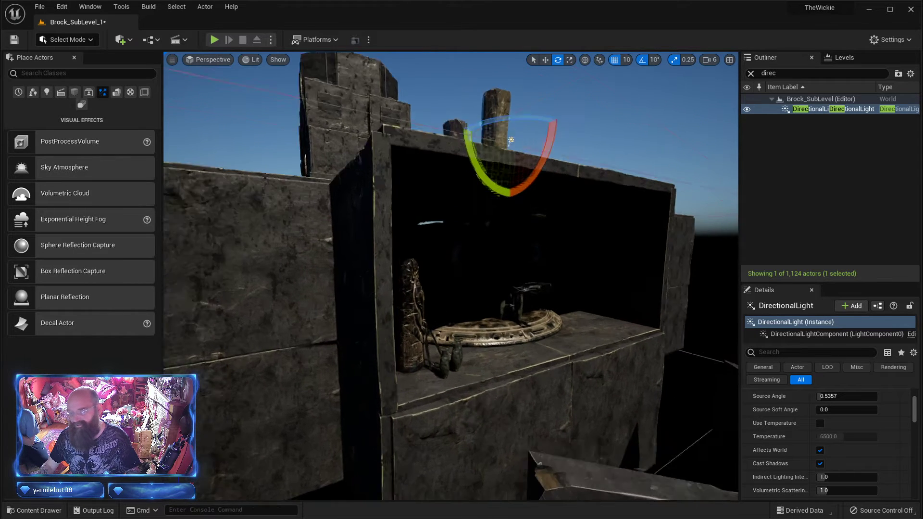
- Filter the Outliner by "sky", select the SkyLight, try Intensity Scale values of 5 and 10, and set it to 0
left_click(751, 73)
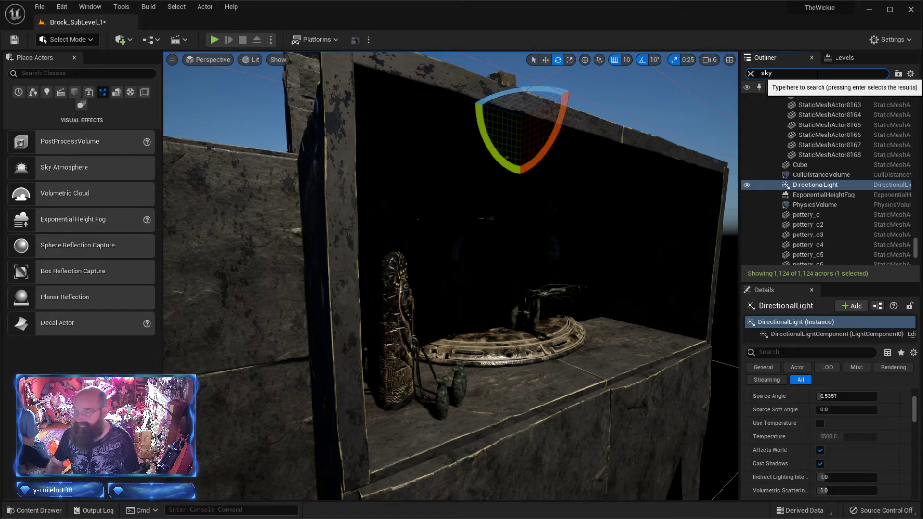
left_click(813, 128)
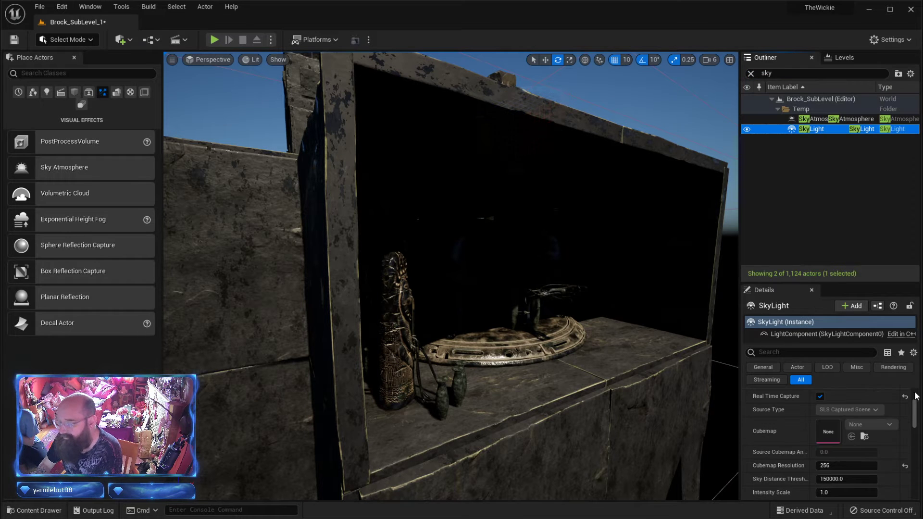
scroll(896, 435, "down", 3)
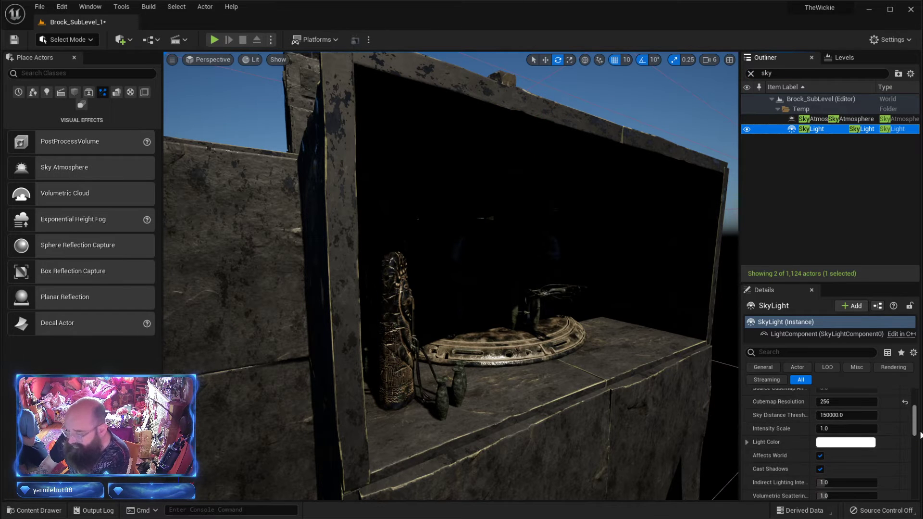
scroll(889, 440, "down", 3)
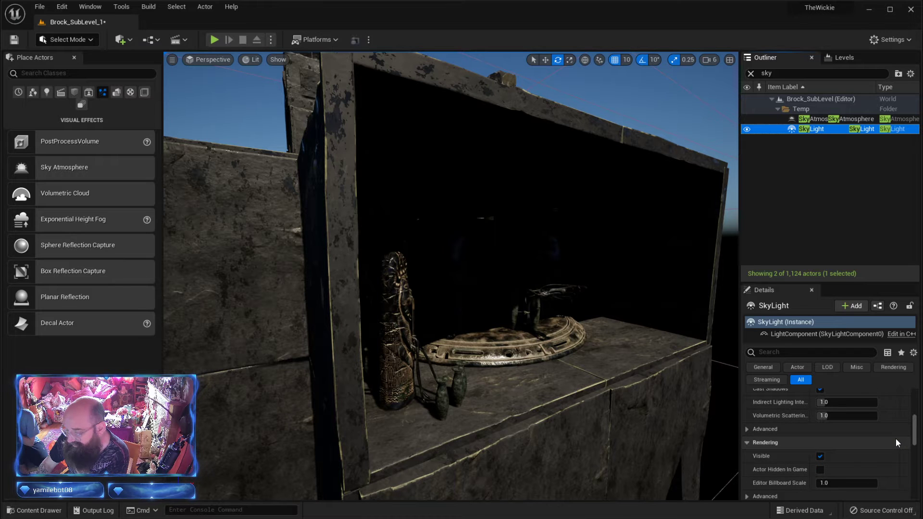
scroll(895, 439, "up", 3)
scroll(896, 438, "up", 2)
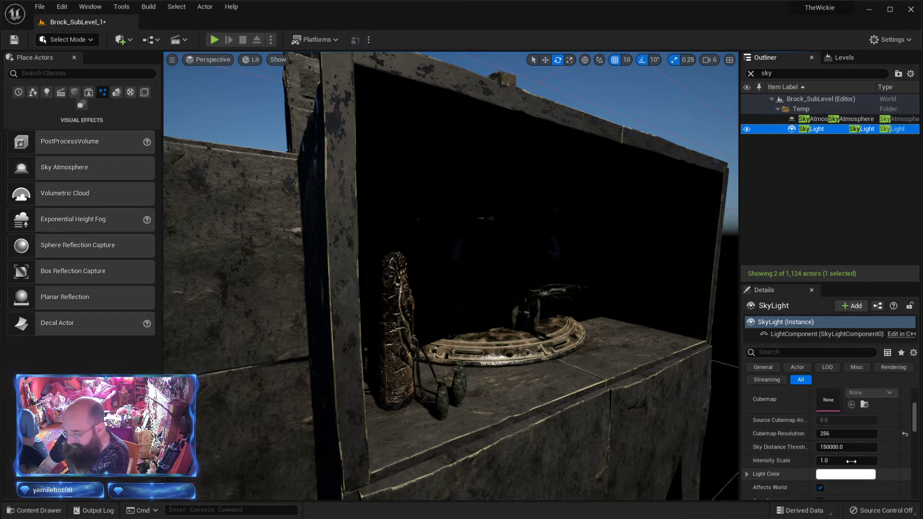
left_click(851, 460)
key("Return")
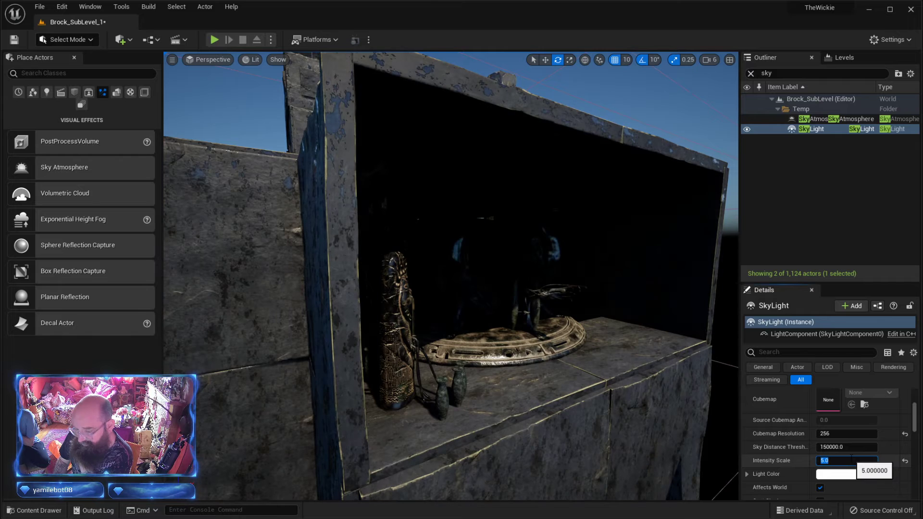
type("10")
key("Return")
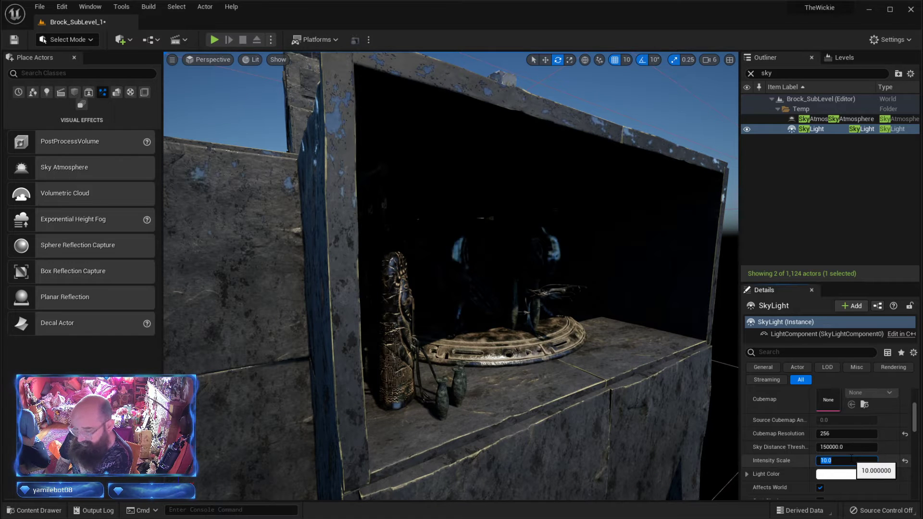
type("0")
key("Return")
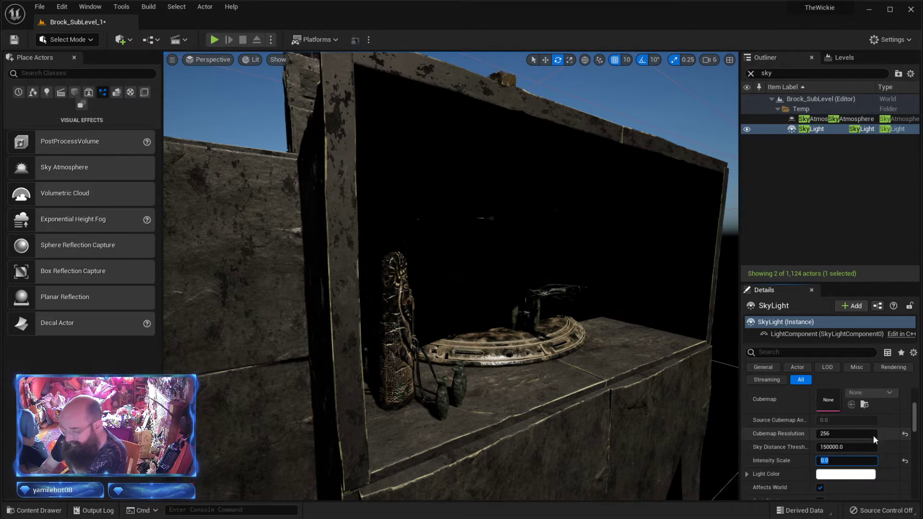
- Review the SkyLight's remaining rendering, occlusion, atmosphere and cooking settings
scroll(885, 443, "down", 4)
scroll(884, 443, "down", 3)
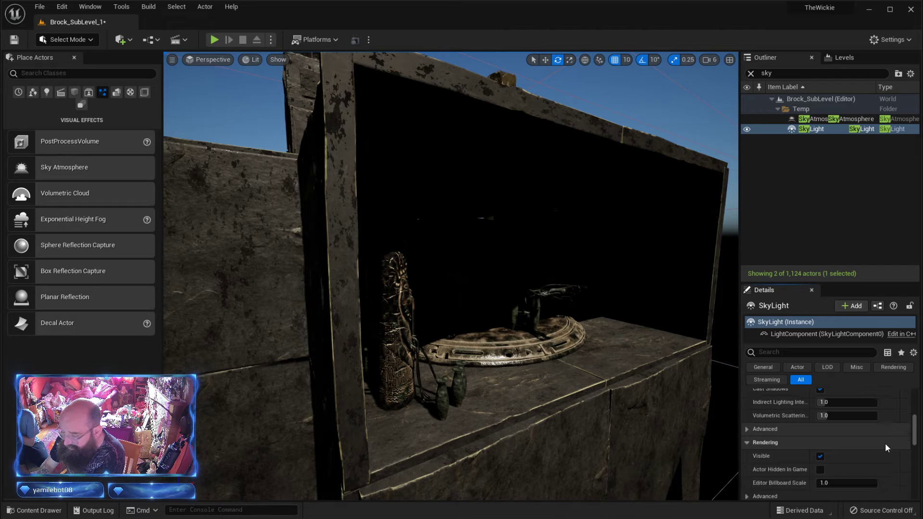
scroll(852, 449, "down", 3)
scroll(860, 454, "down", 1)
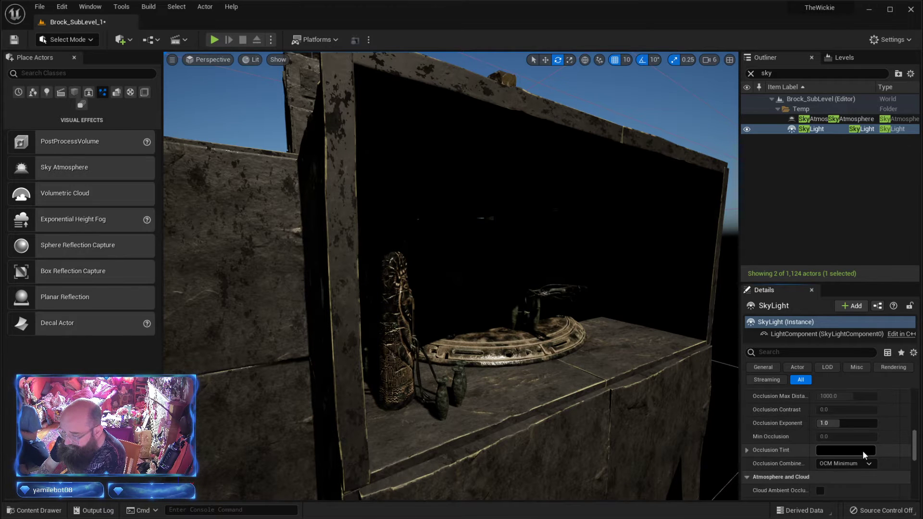
scroll(858, 452, "down", 6)
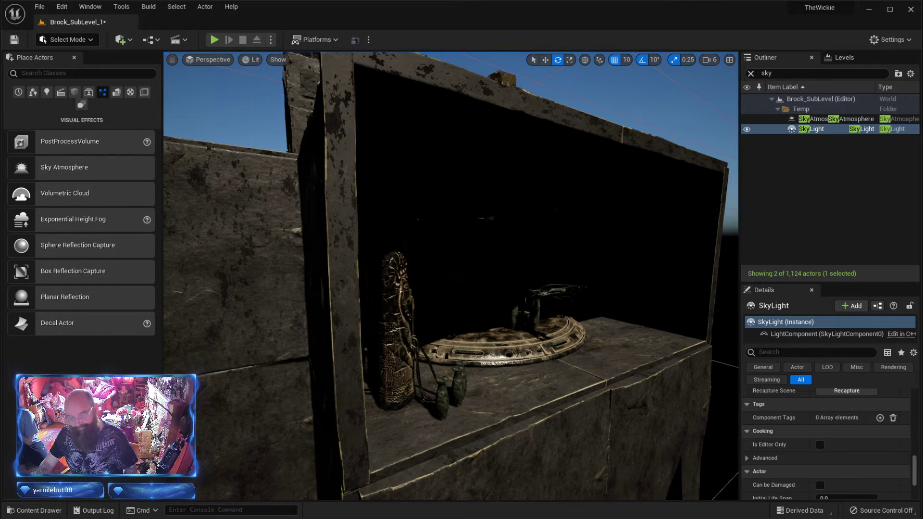
- Duplicate the altar chamber's BP_UnderrRooms35 room block and place the copy in the open space in front of the chamber
key("d")
right_click_drag(548, 328, 406, 347)
key("s")
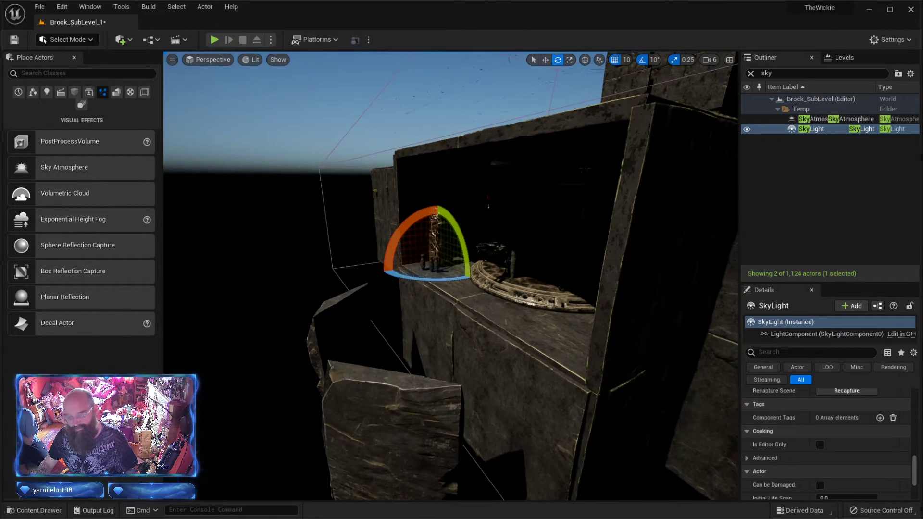
key("a")
right_click_drag(454, 325, 553, 358)
key("s")
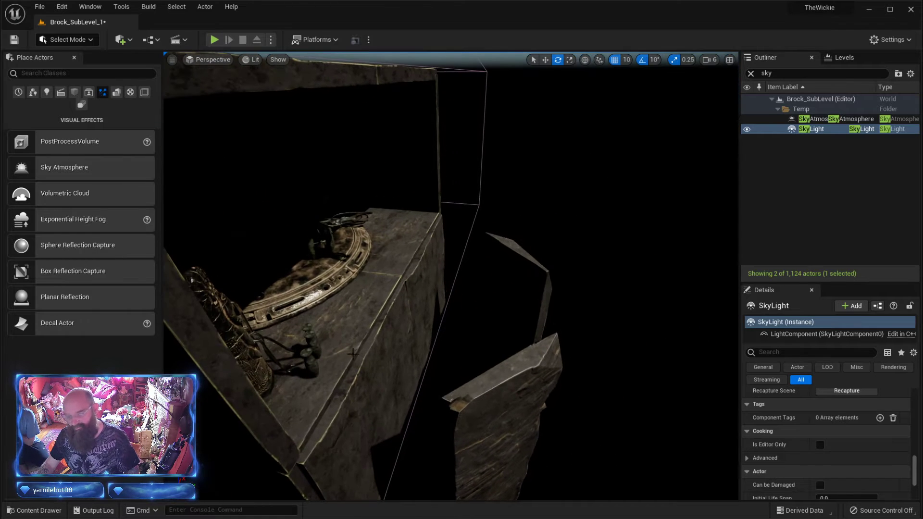
left_click(345, 314)
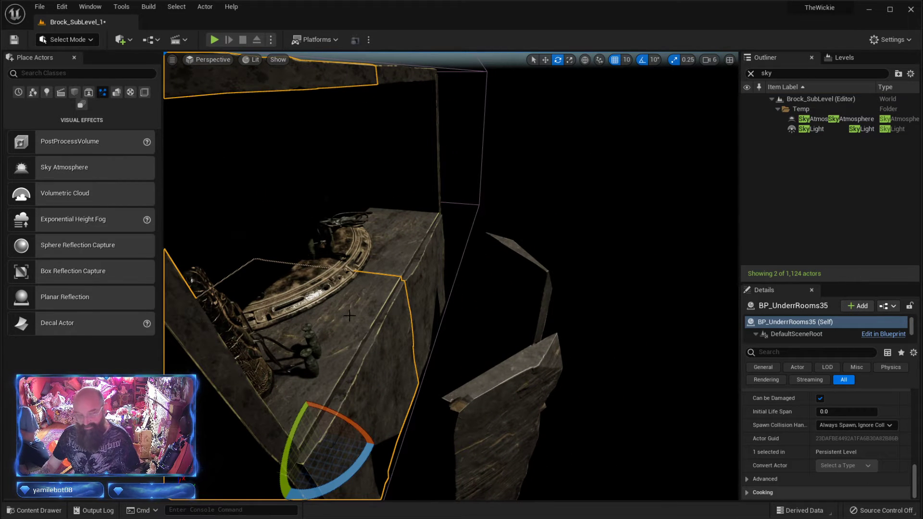
key("w")
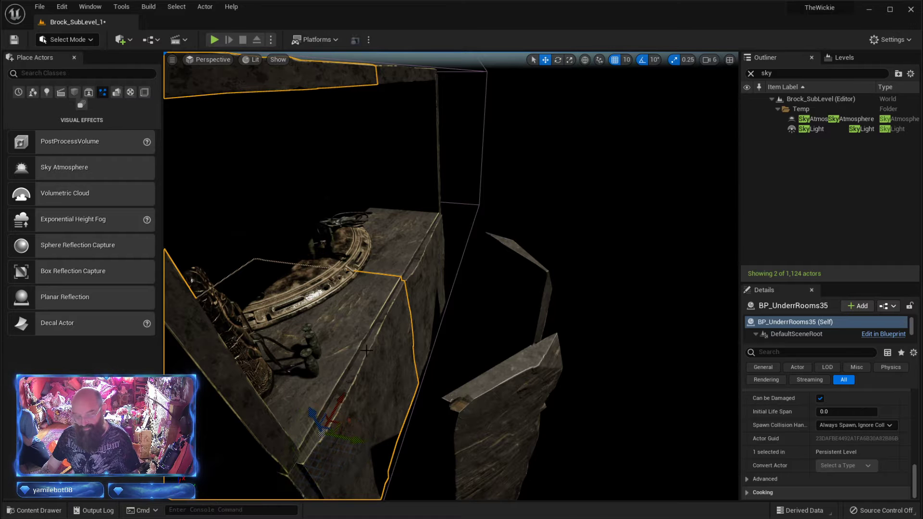
left_click_drag(356, 441, 733, 490, "alt")
right_click_drag(481, 288, 432, 264)
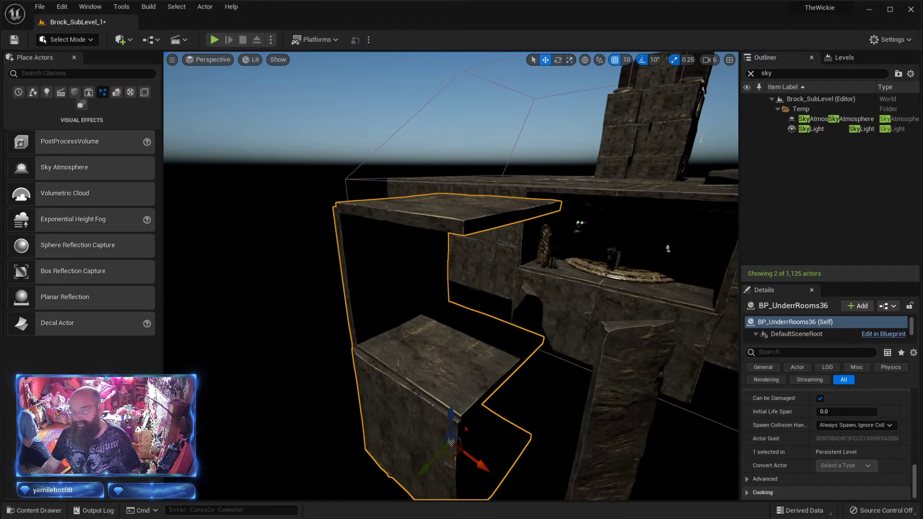
- Clear the "sky" filter from the Outliner and enlarge the Details area to show the copied room block's wall options
left_click(751, 74)
key("Escape")
left_click(423, 358)
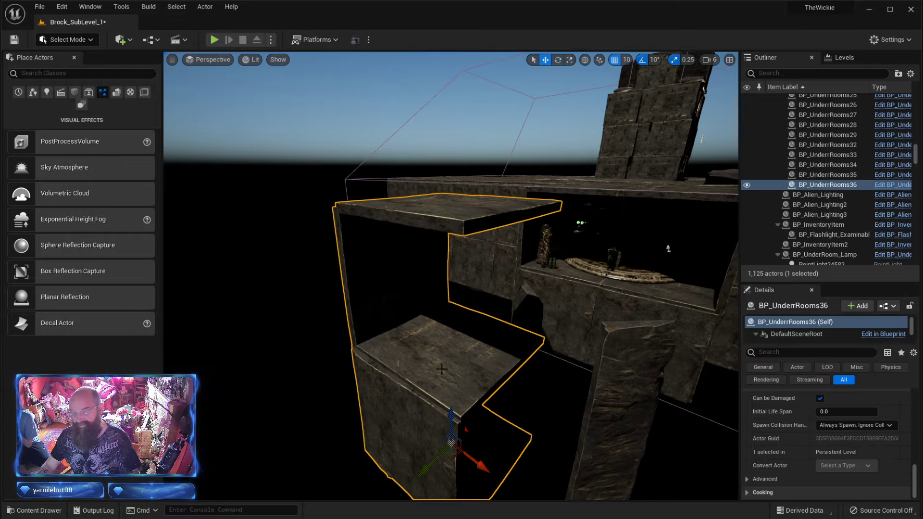
scroll(833, 439, "up", 10)
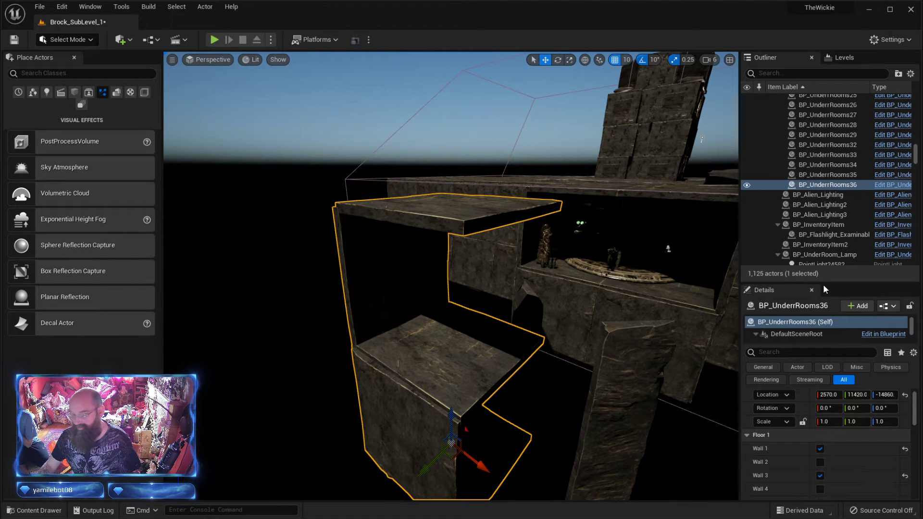
left_click_drag(823, 284, 823, 193)
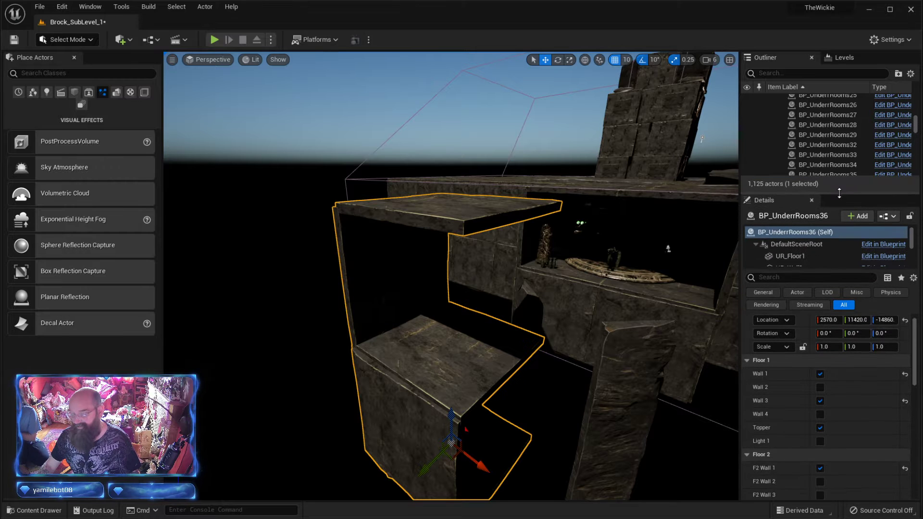
- Disable F2 Wall 1, Main Floor, 2f Walkable?, 1f Walkable? and Topper 2 on the copied room block
right_click_drag(452, 277, 435, 265)
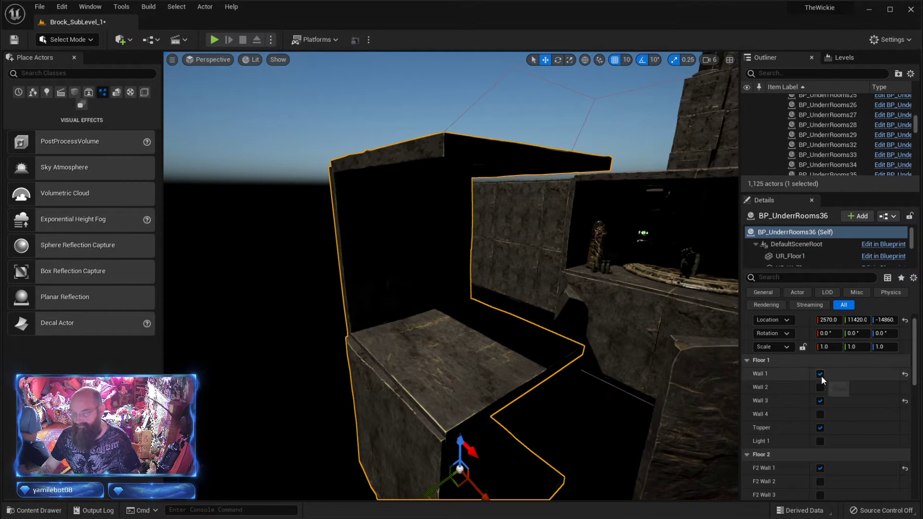
scroll(813, 466, "down", 3)
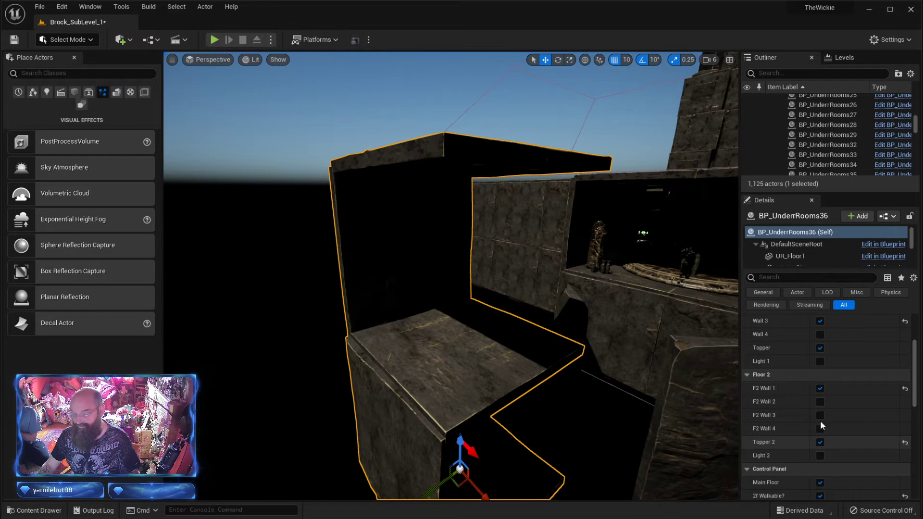
left_click(820, 389)
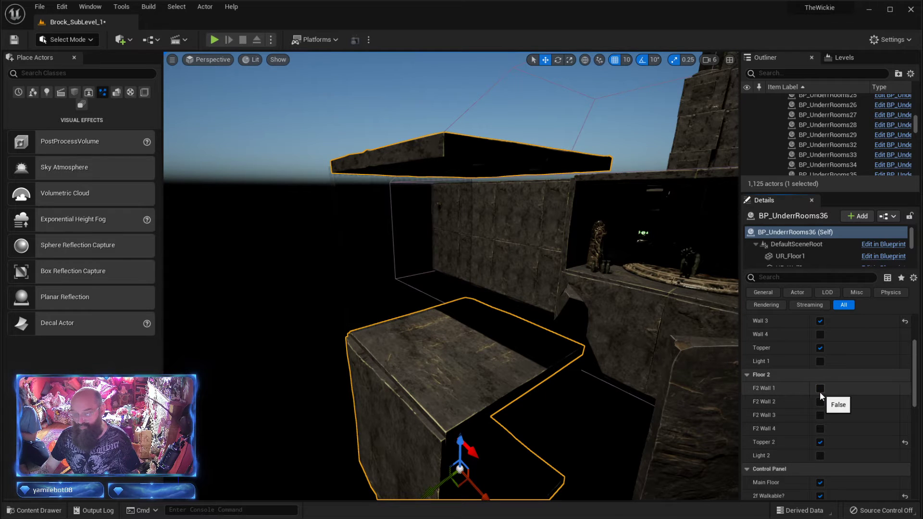
left_click(820, 483)
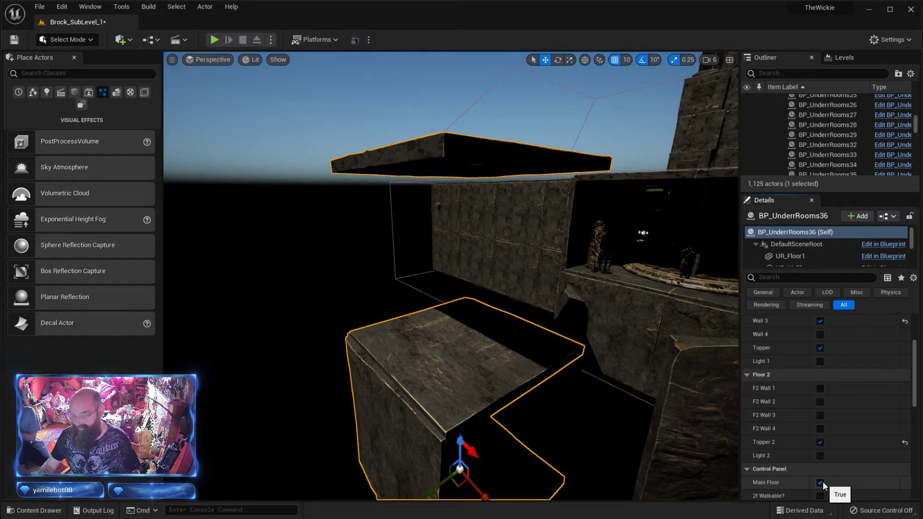
scroll(823, 468, "down", 3)
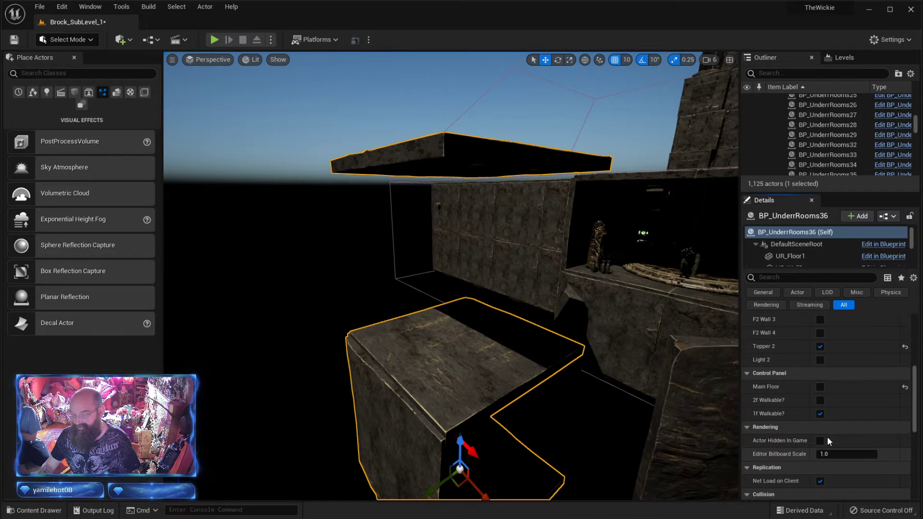
left_click(820, 413)
left_click(820, 346)
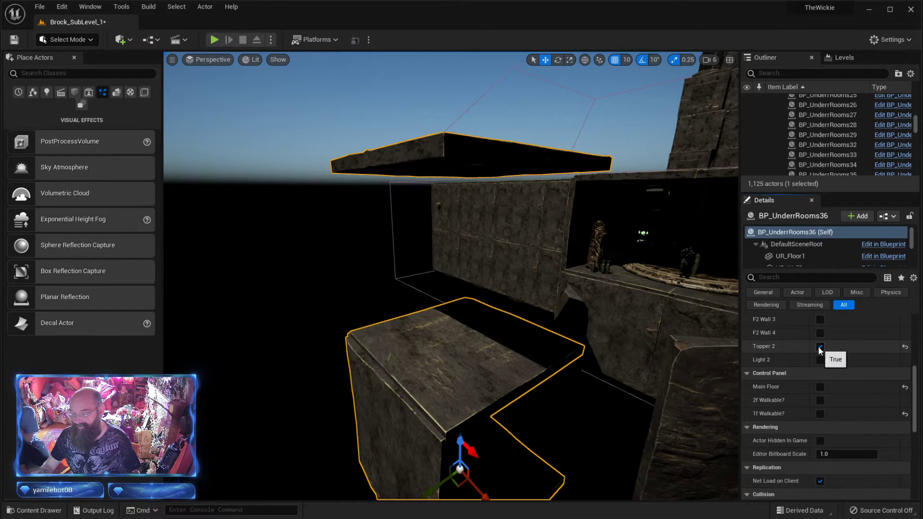
right_click_drag(450, 275, 551, 310)
- Create a folder named CR_MyBlueprint inside the MyBlueprints content folder
key("ctrl+space")
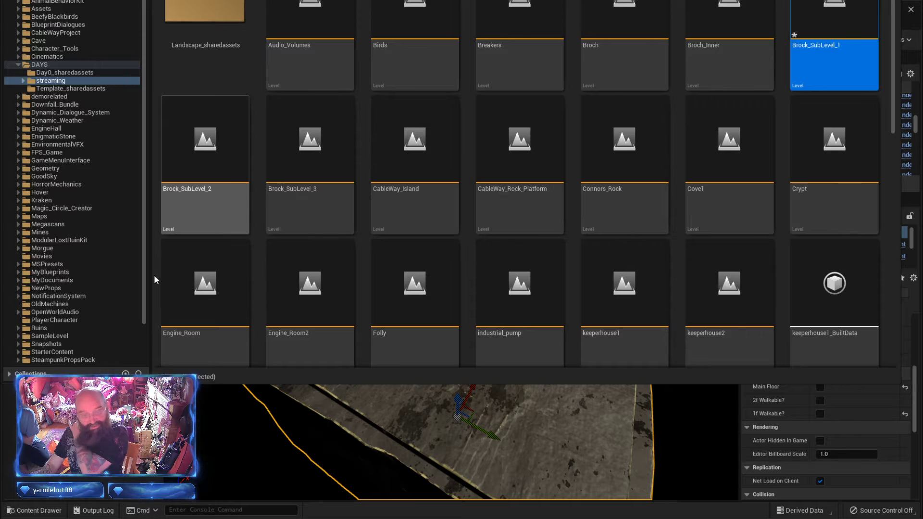
left_click(48, 272)
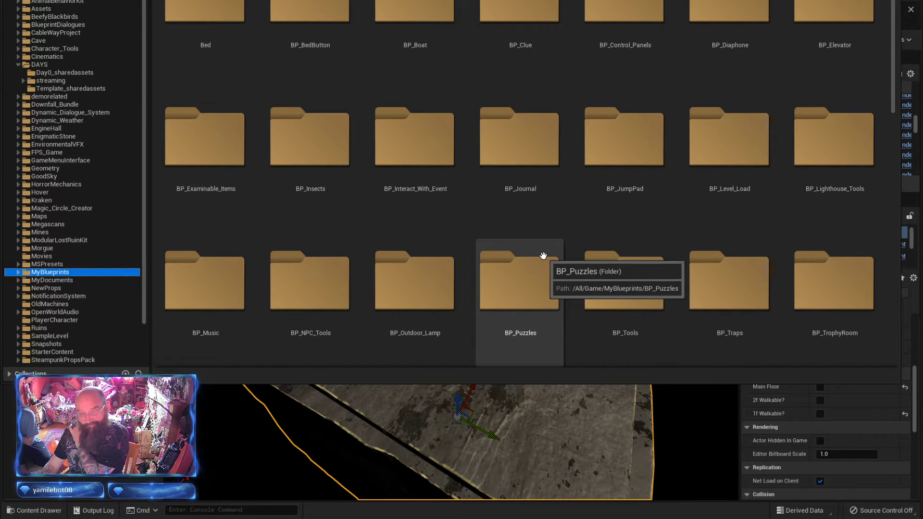
scroll(544, 269, "down", 5)
scroll(544, 273, "down", 5)
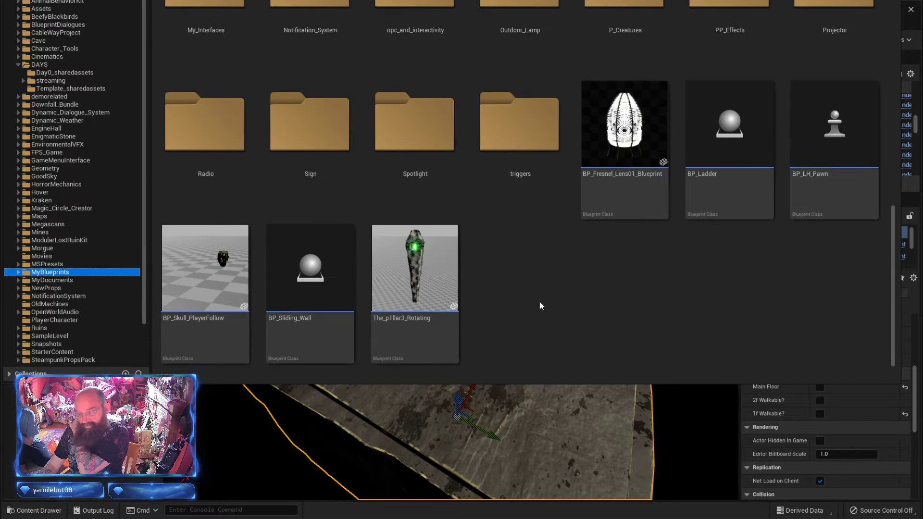
right_click(545, 306)
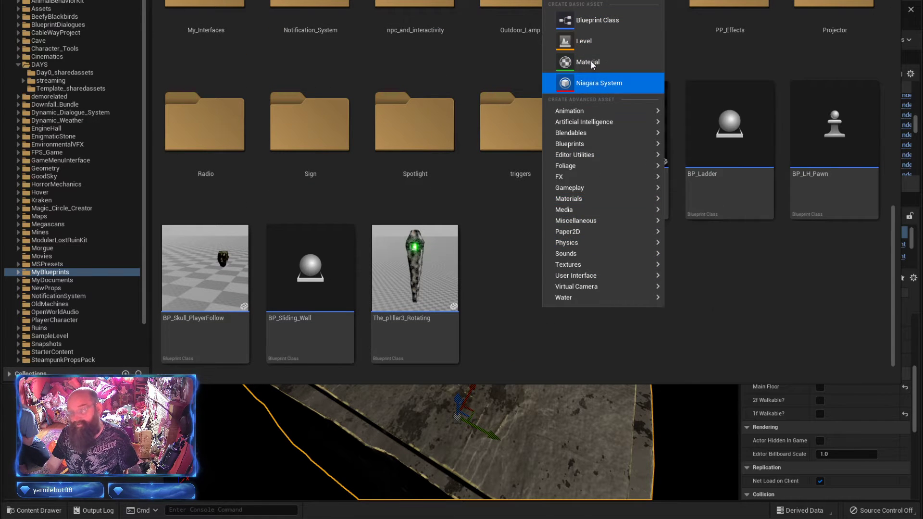
left_click(601, 10)
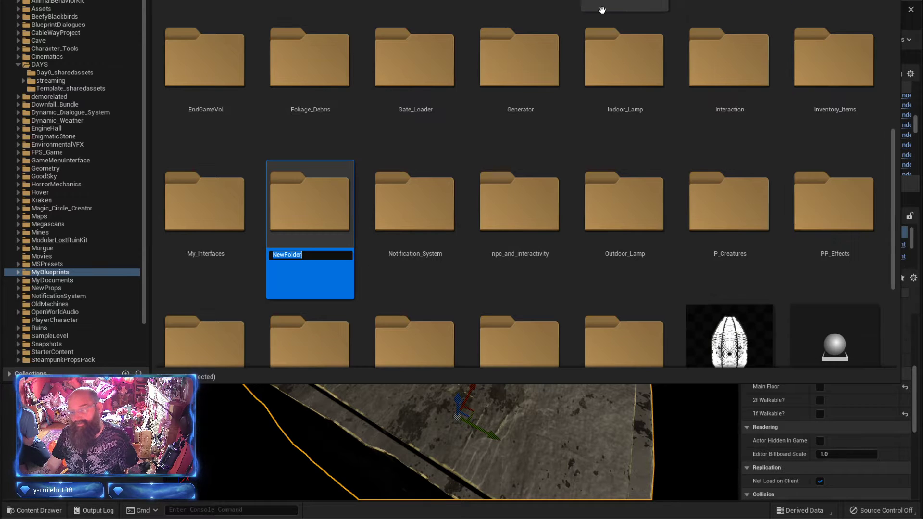
type("CR_")
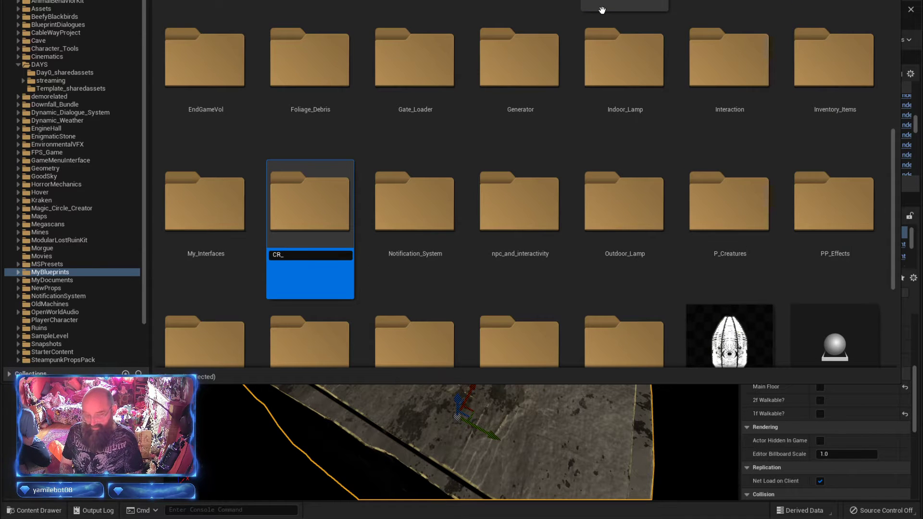
type("MyBlueprint")
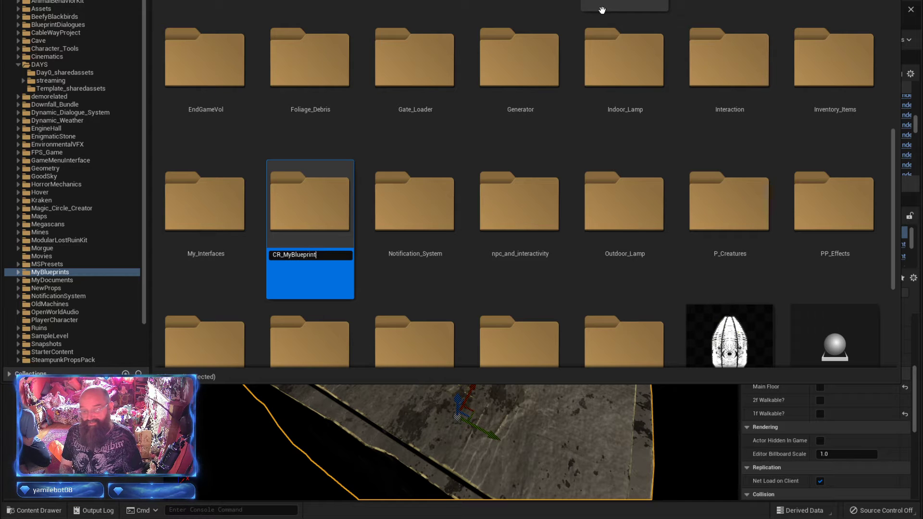
key("Return")
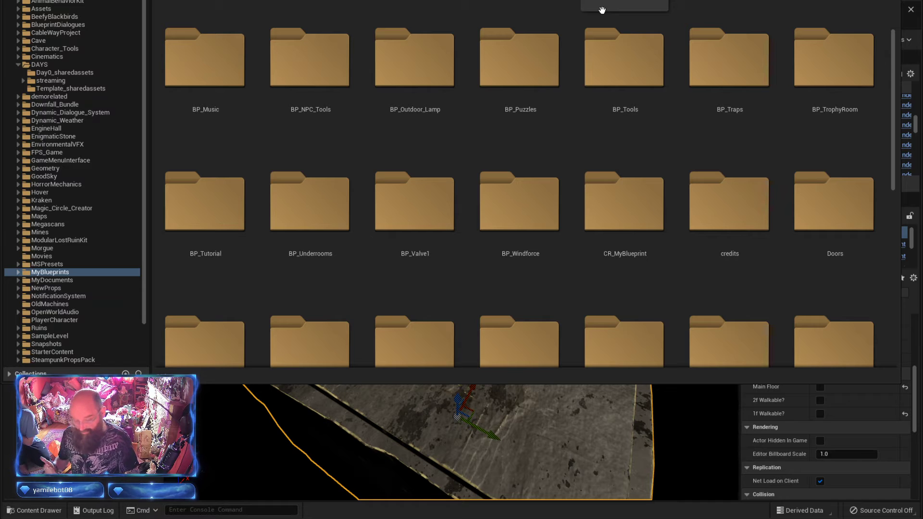
- Open the CR_MyBlueprint folder and bring its separate Content Browser window over the level editor
scroll(603, 9, "up", 3)
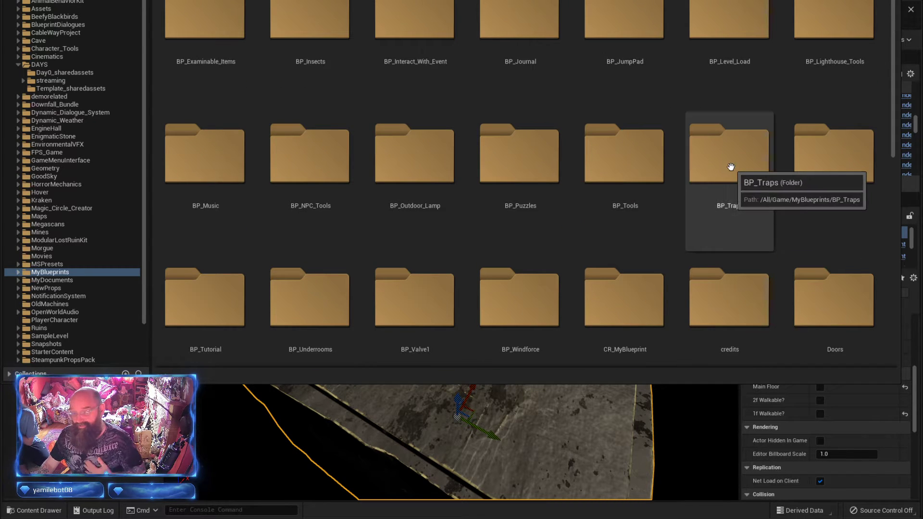
scroll(731, 166, "down", 3)
scroll(682, 219, "down", 6)
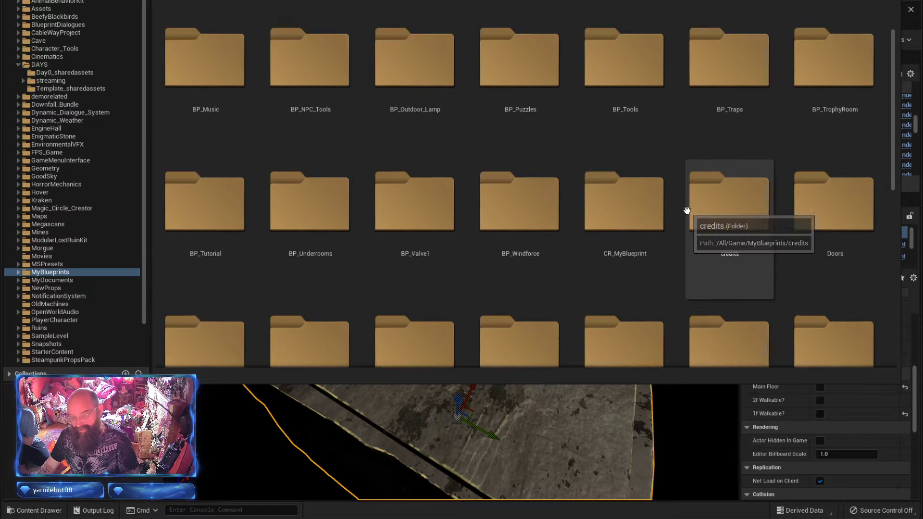
scroll(685, 212, "up", 2)
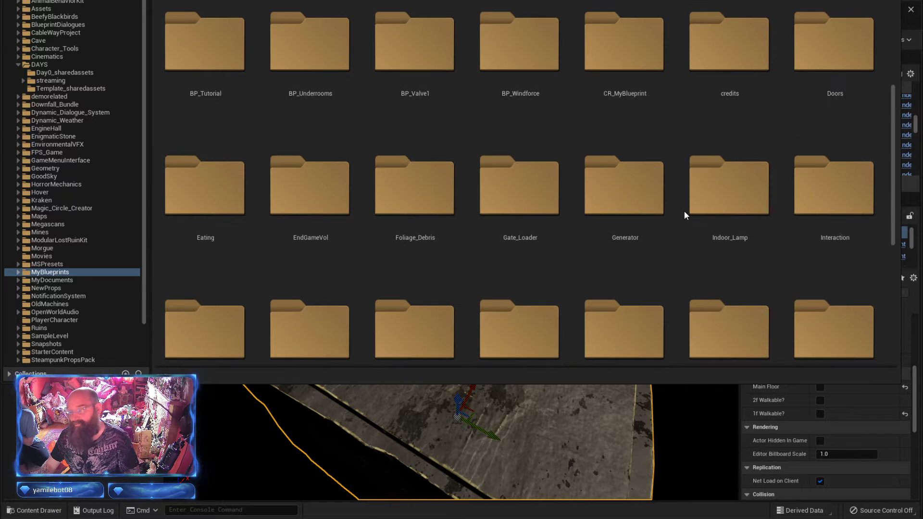
double_click(609, 87)
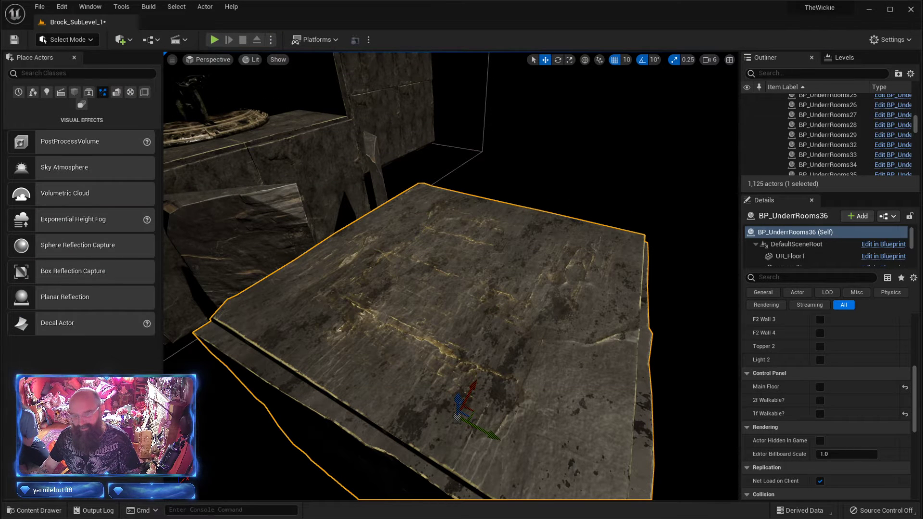
right_click_drag(457, 269, 500, 216)
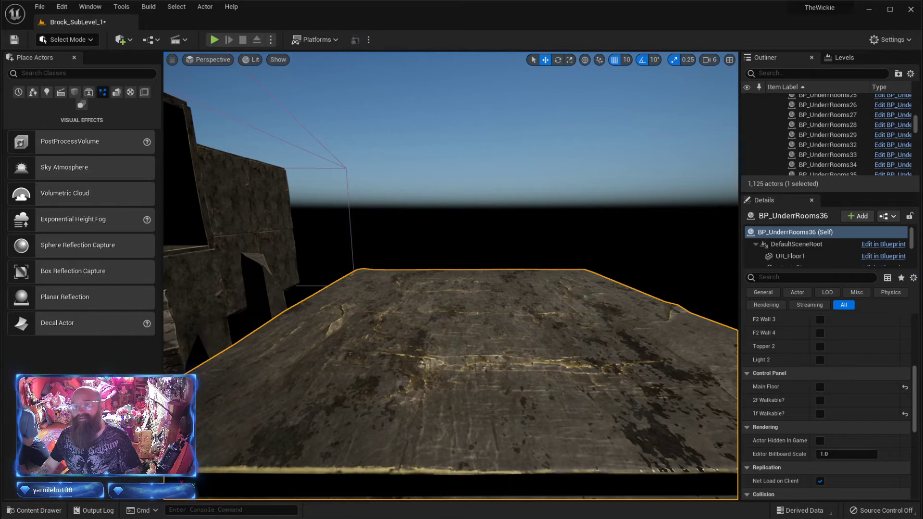
left_click_drag(0, 84, 451, 51)
- Create an Actor Blueprint class named BP_C_Esoteric_Light in CR_MyBlueprint and reposition the Content Browser window
right_click(387, 289)
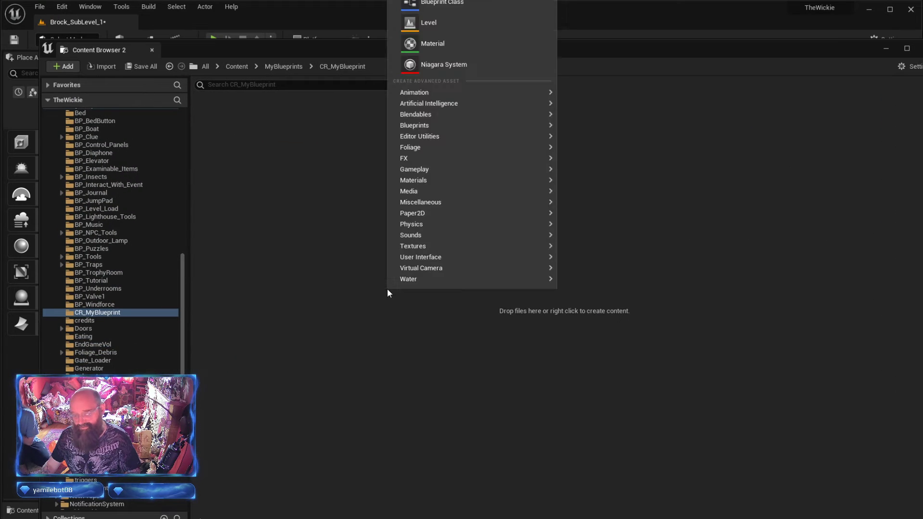
left_click(432, 5)
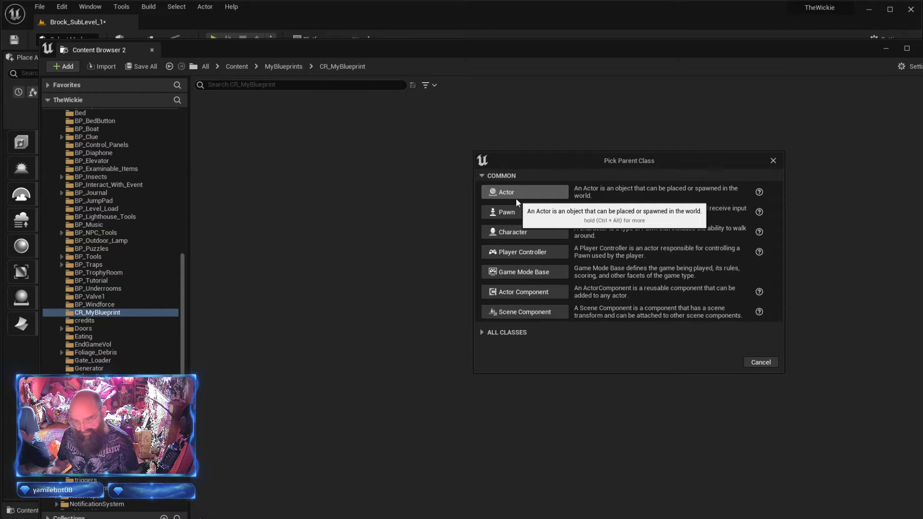
left_click(515, 197)
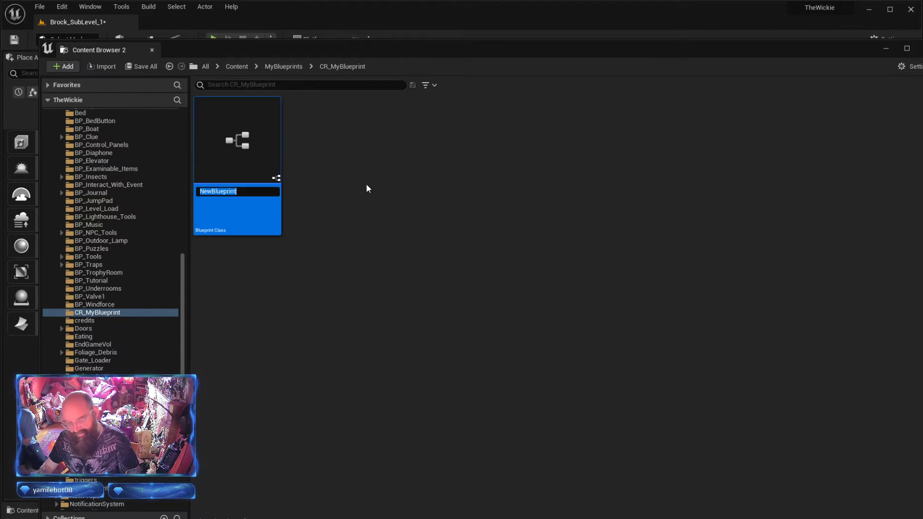
type("BP")
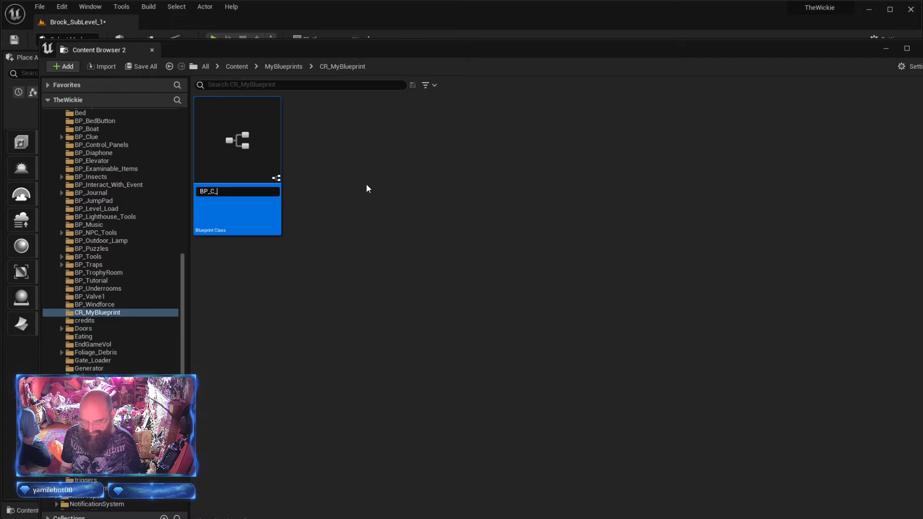
type("_C_")
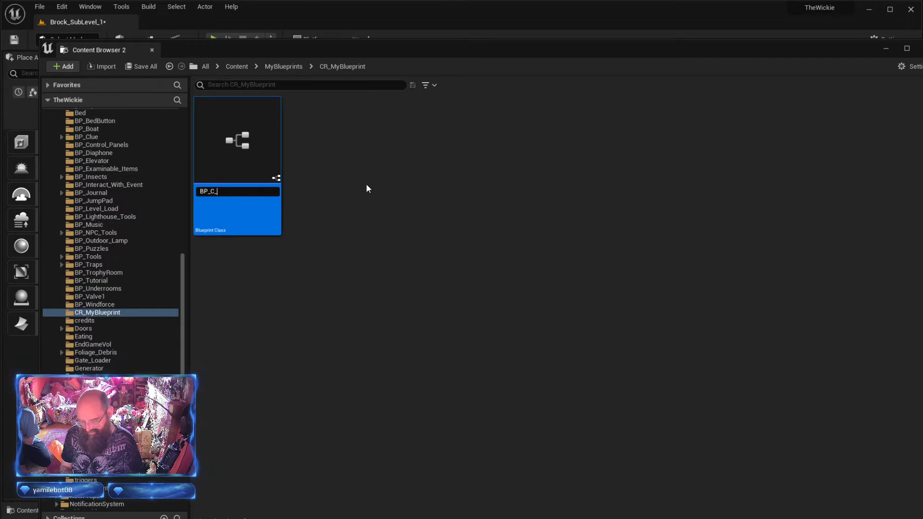
type("Esoteric")
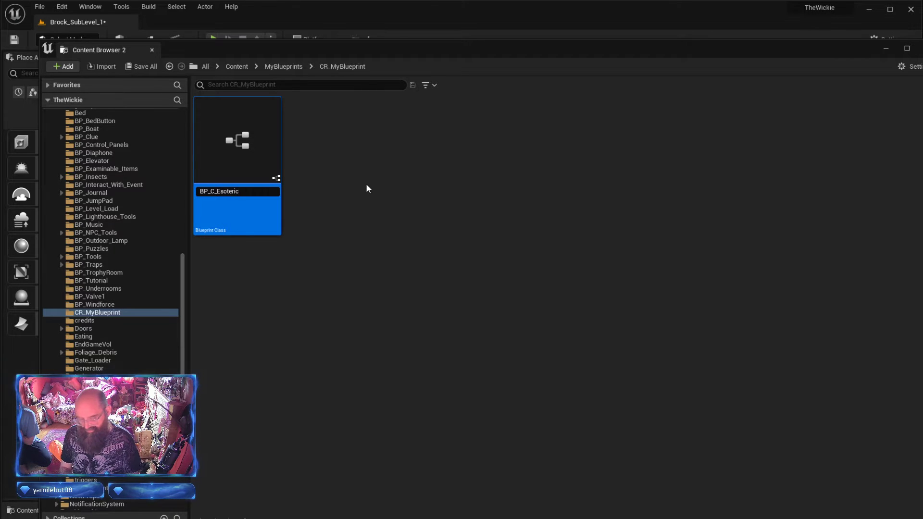
type("_Light")
key("Return")
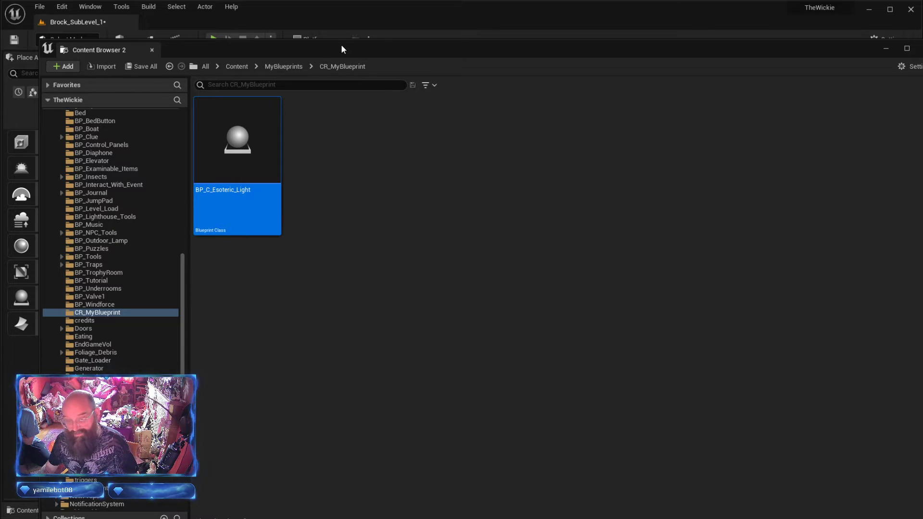
left_click_drag(342, 42, 303, 7)
mouse_move(192, 109)
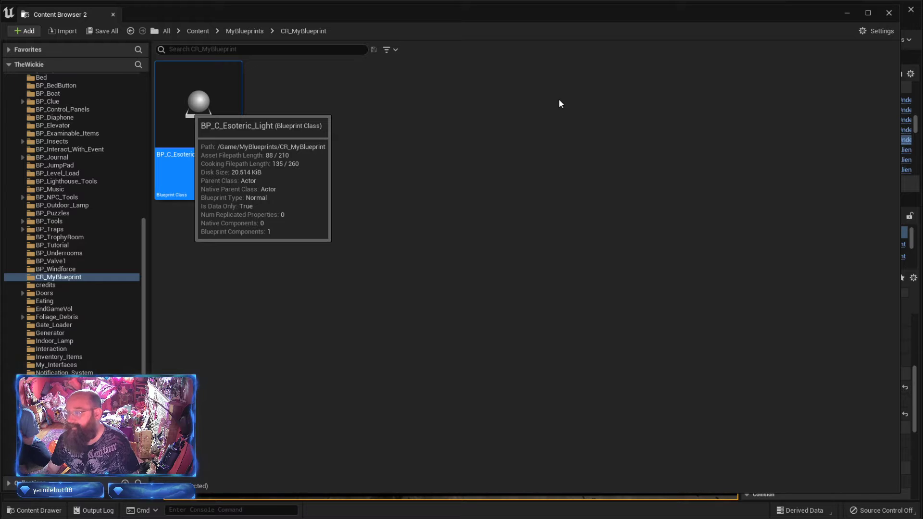
- Open BP_C_Esoteric_Light in the Blueprint editor and reposition and resize its window to show the component list, viewport and details
double_click(209, 110)
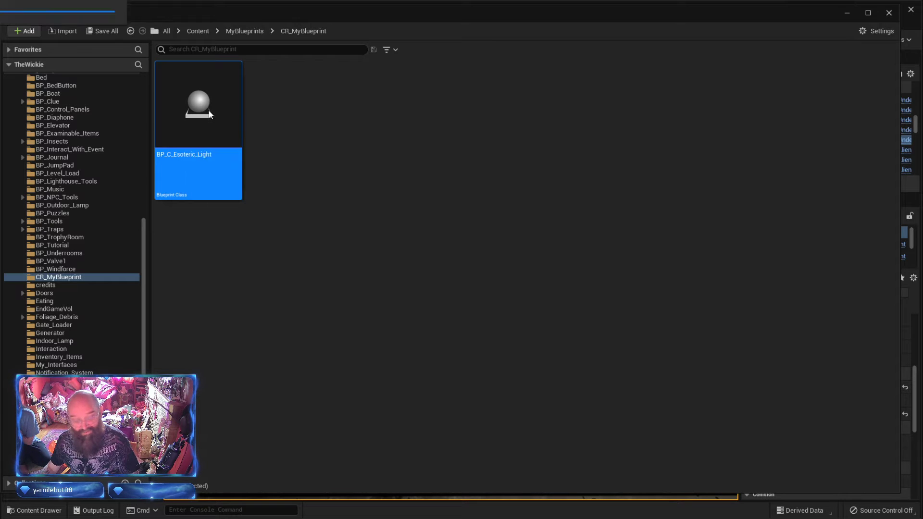
left_click_drag(394, 52, 523, 89)
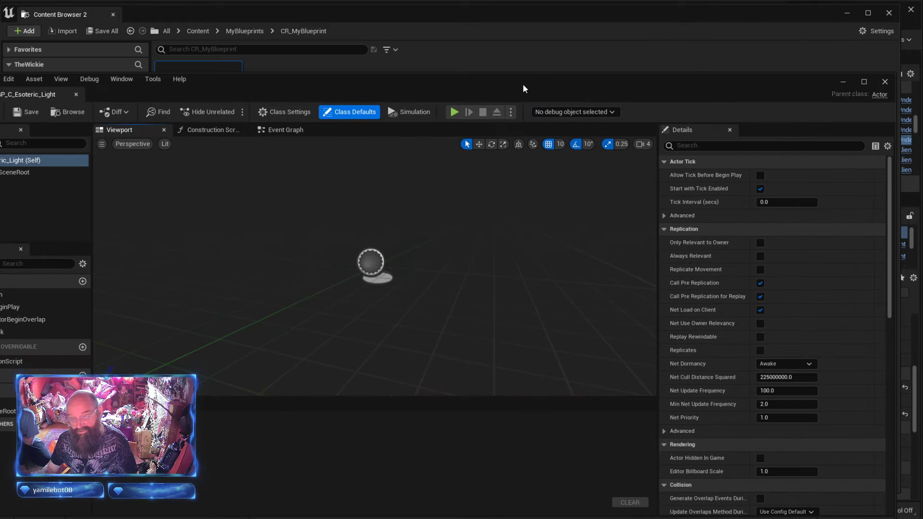
left_click_drag(220, 9, 220, 0)
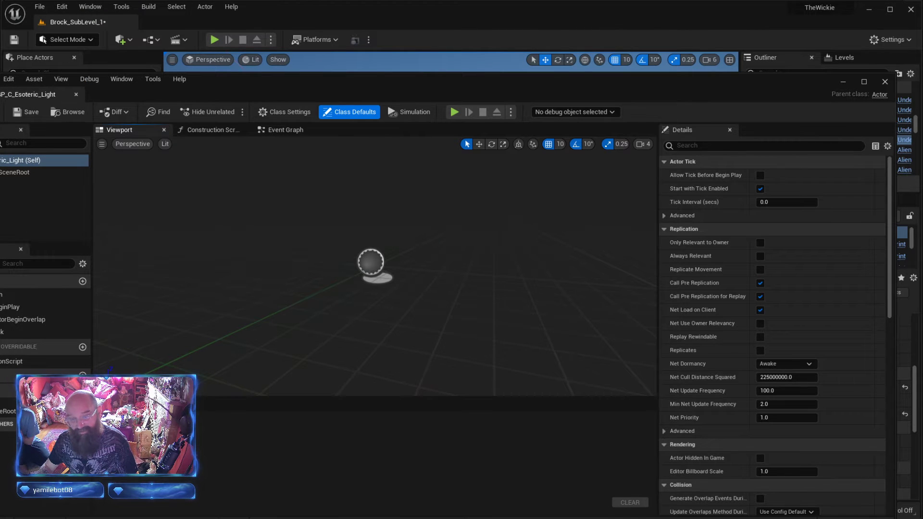
left_click_drag(330, 93, 348, 24)
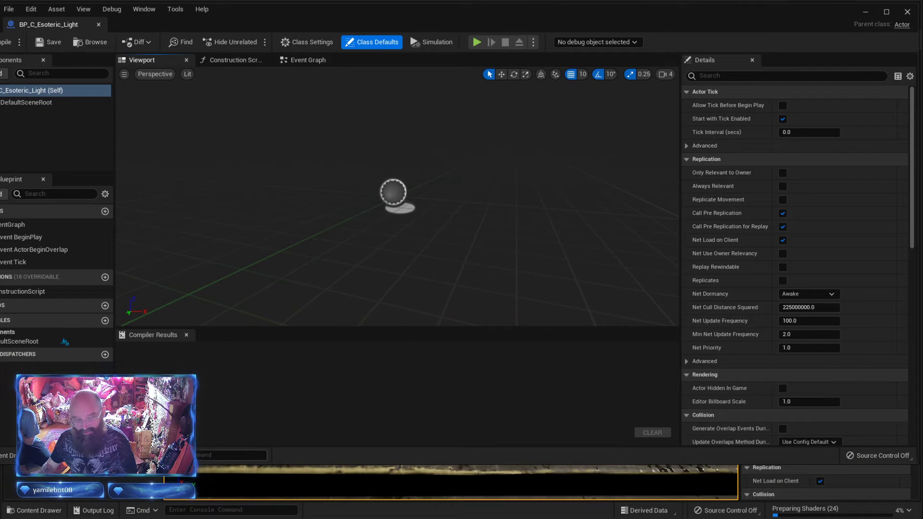
left_click_drag(0, 464, 13, 493)
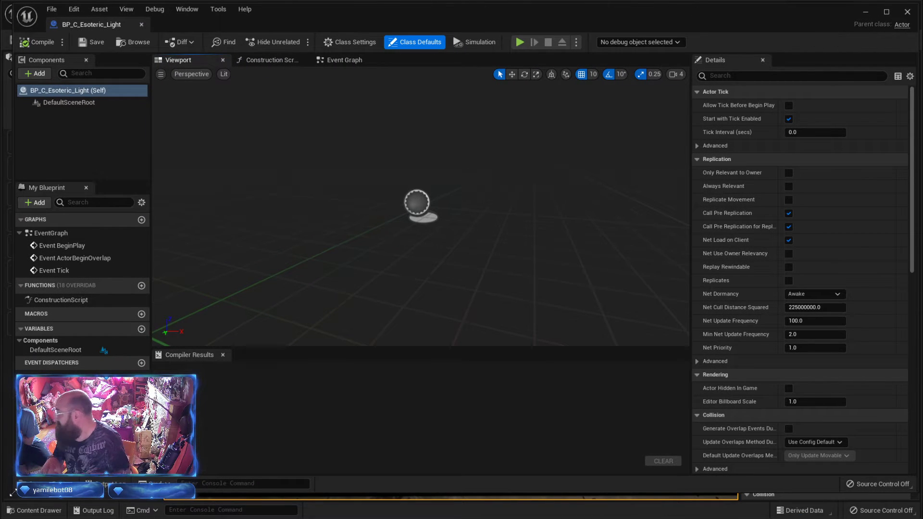
right_click_drag(332, 221, 433, 215)
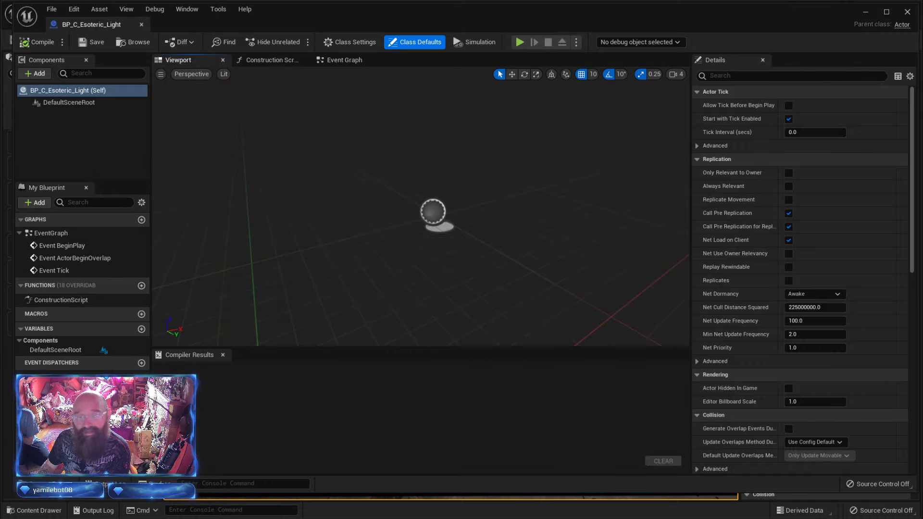
- Open the EnigmaticStone folder in the separate Content Browser and filter it to show only Static Mesh assets
left_click_drag(484, 0, 296, 30)
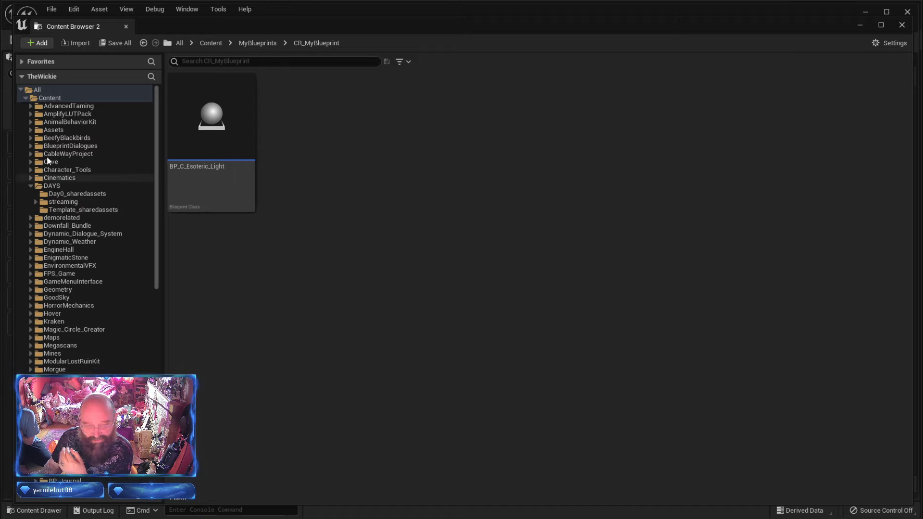
left_click(63, 257)
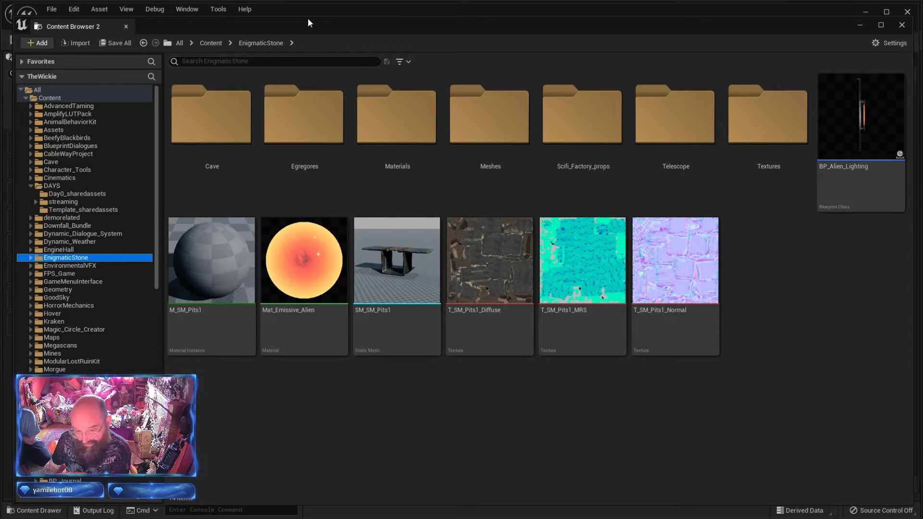
left_click_drag(308, 18, 300, 15)
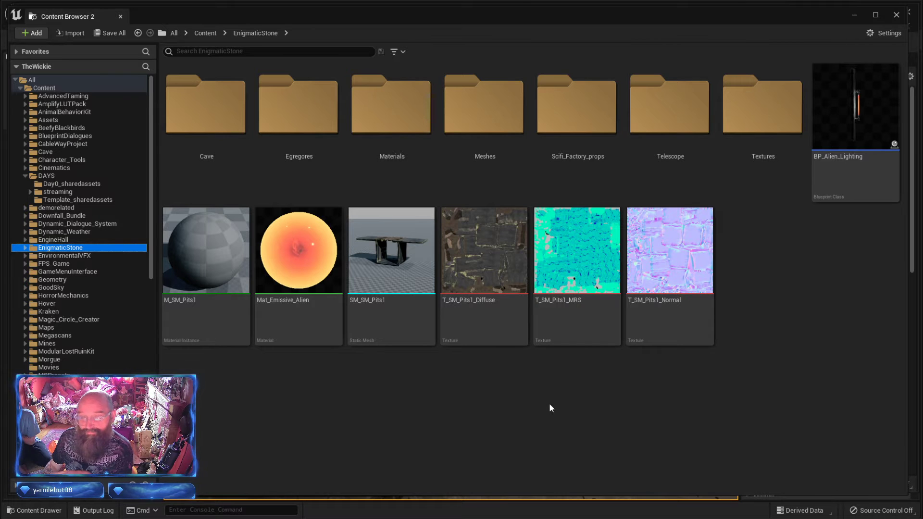
left_click(398, 51)
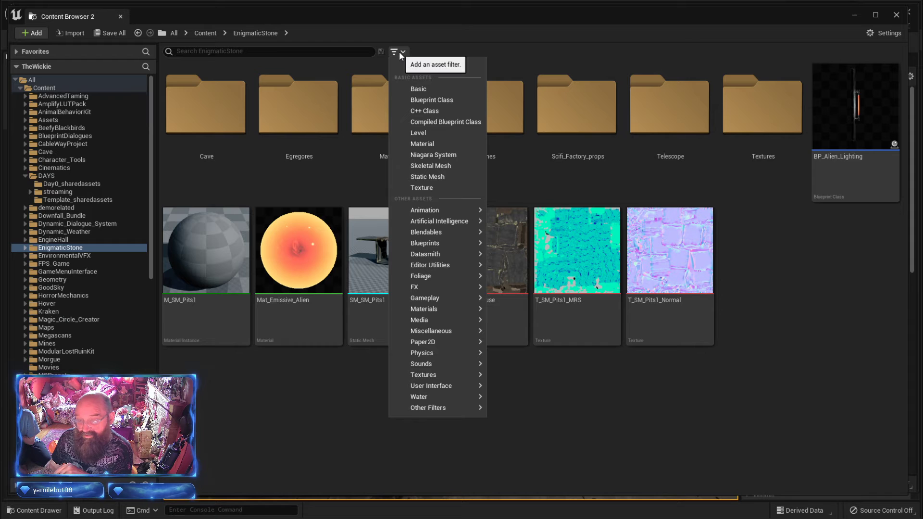
left_click(424, 176)
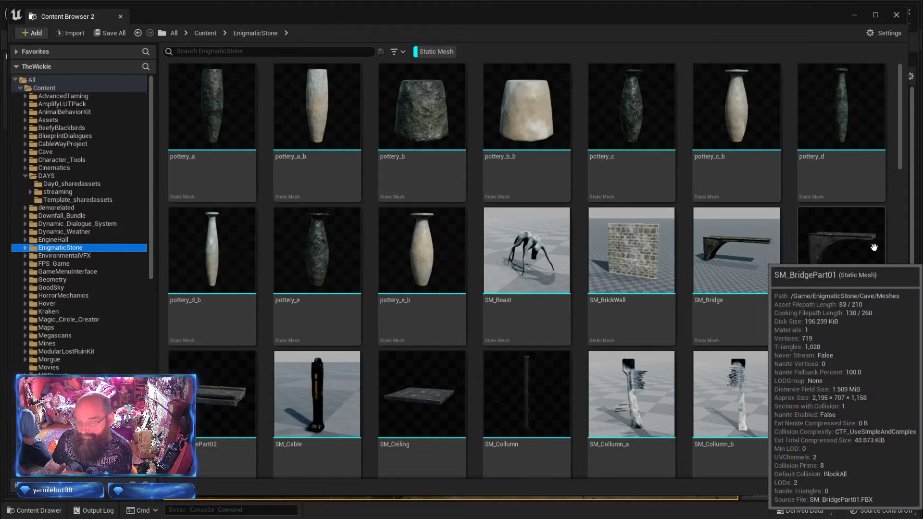
left_click_drag(900, 124, 896, 91)
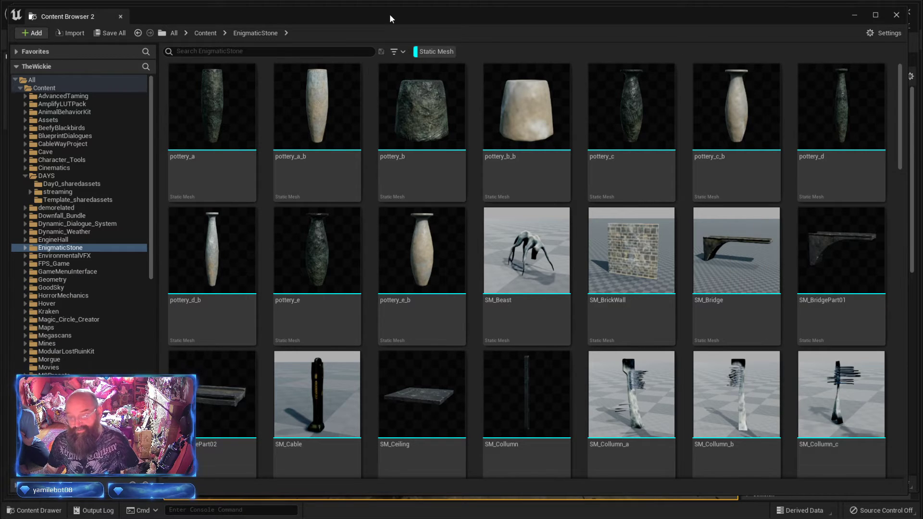
left_click_drag(391, 18, 368, 18)
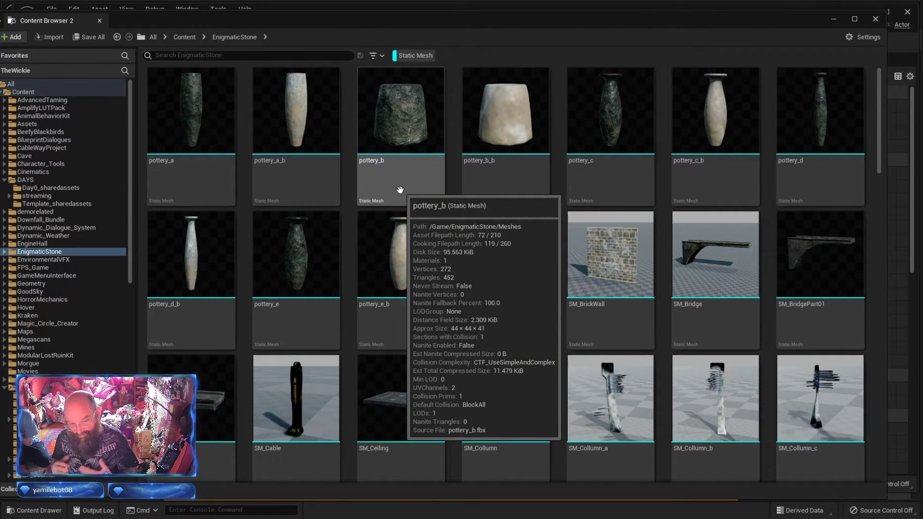
- Return to the BP_C_Esoteric_Light editor, disable Start with Tick Enabled and compile the Blueprint
left_click_drag(313, 20, 312, 0)
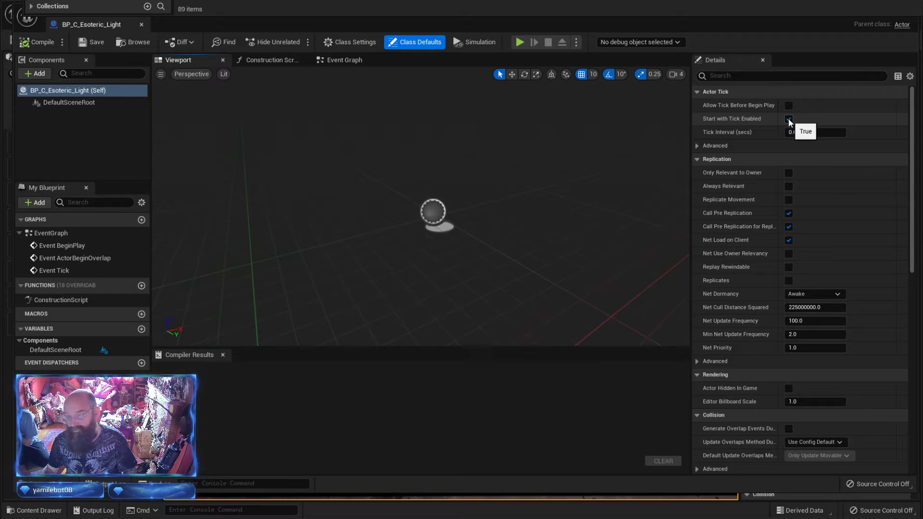
left_click(789, 119)
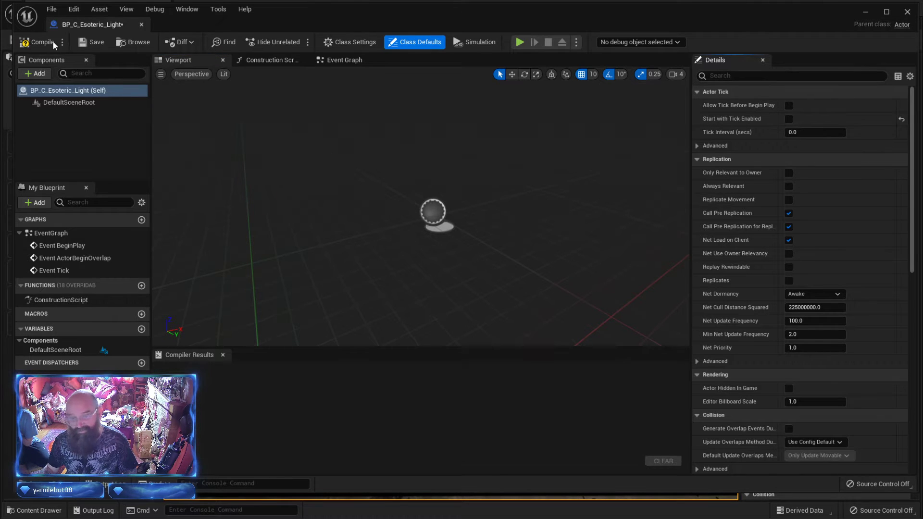
left_click(24, 46)
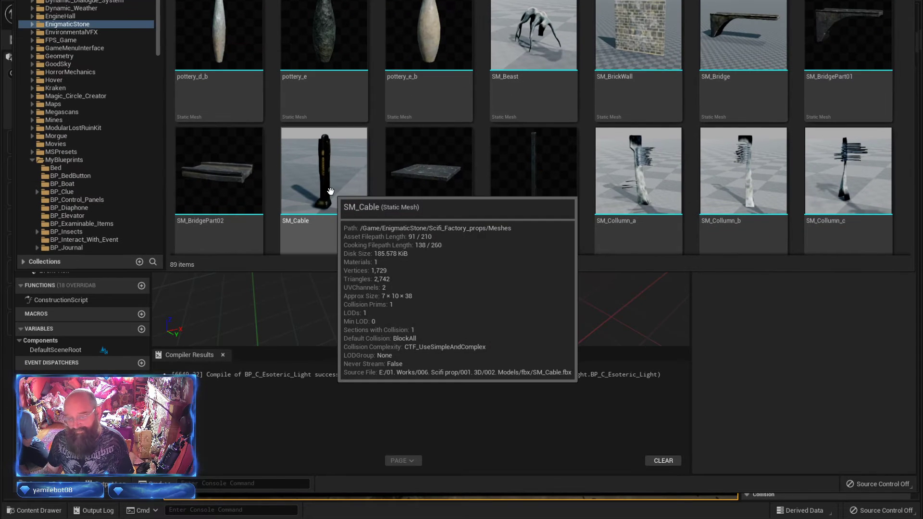
- Add the SM_Cable static mesh from EnigmaticStone to the BP_C_Esoteric_Light Blueprint as a component
left_click_drag(329, 191, 408, 311)
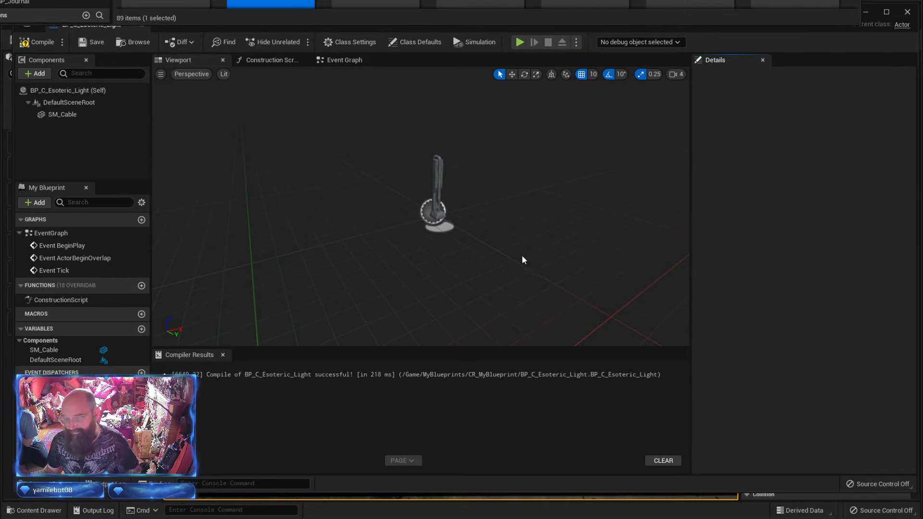
right_click_drag(522, 255, 515, 229)
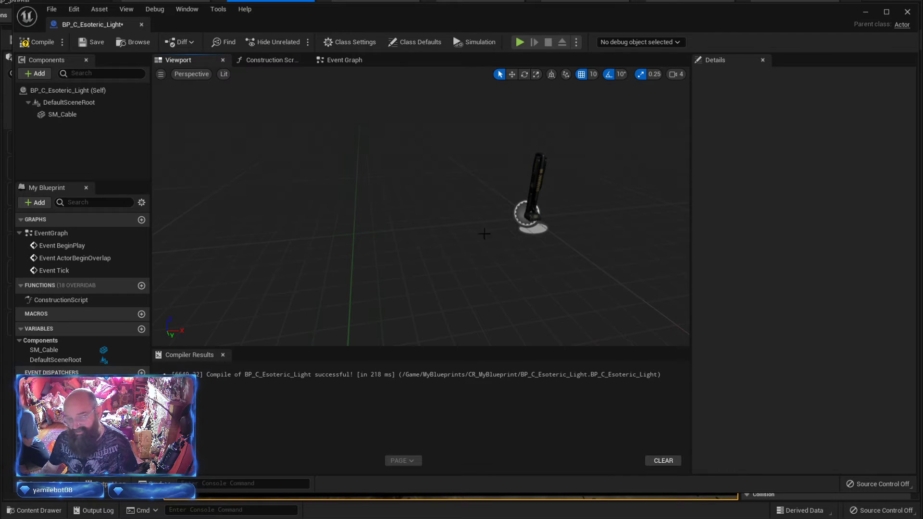
mouse_move(485, 234)
right_mouse_down()
mouse_move(509, 227)
mouse_move(470, 234)
mouse_move(485, 234)
right_mouse_up()
scroll(485, 234, "up", 5)
scroll(484, 234, "down", 5)
key("w")
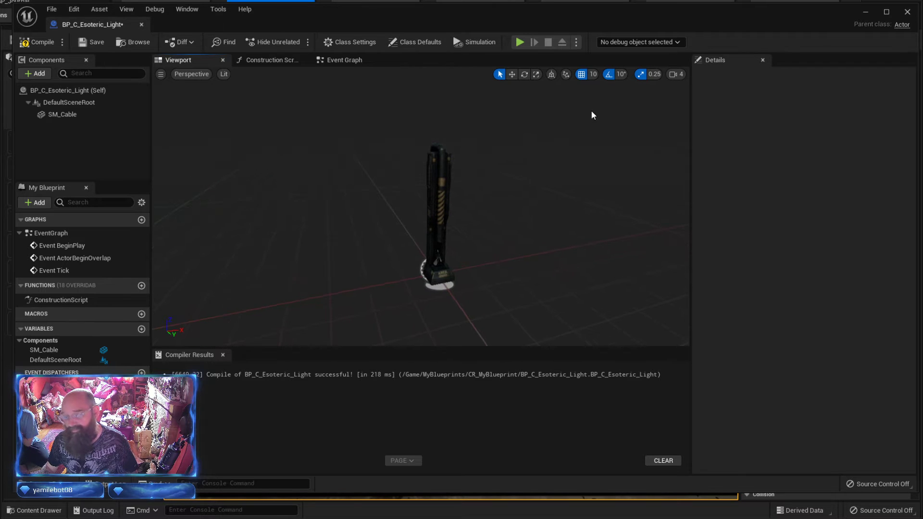
- Lower the Blueprint viewport's camera speed to 2 and examine the SM_Cable mesh up close from several sides
left_click(676, 74)
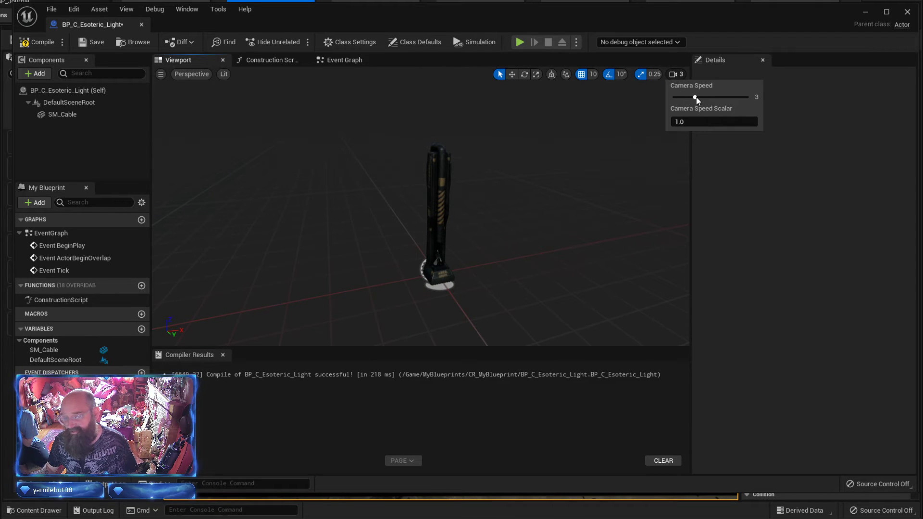
left_click_drag(690, 97, 689, 97)
mouse_move(569, 236)
right_mouse_down()
mouse_move(614, 236)
mouse_move(590, 244)
mouse_move(578, 210)
mouse_move(560, 241)
mouse_move(536, 245)
mouse_move(533, 259)
mouse_move(485, 257)
mouse_move(552, 250)
mouse_move(566, 243)
mouse_move(568, 223)
mouse_move(559, 222)
right_mouse_up()
key("w")
key("a")
key("w")
key("d")
key("s")
key("d")
key("w")
key("w")
key("d")
key("a")
key("s")
key("w")
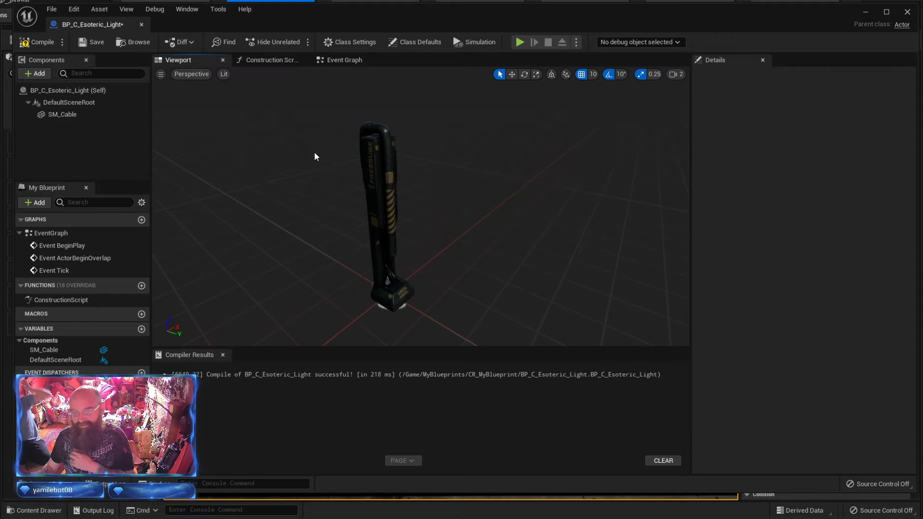
- Select the SM_Cable component and set the viewport's position snap size to 1
left_click(63, 116)
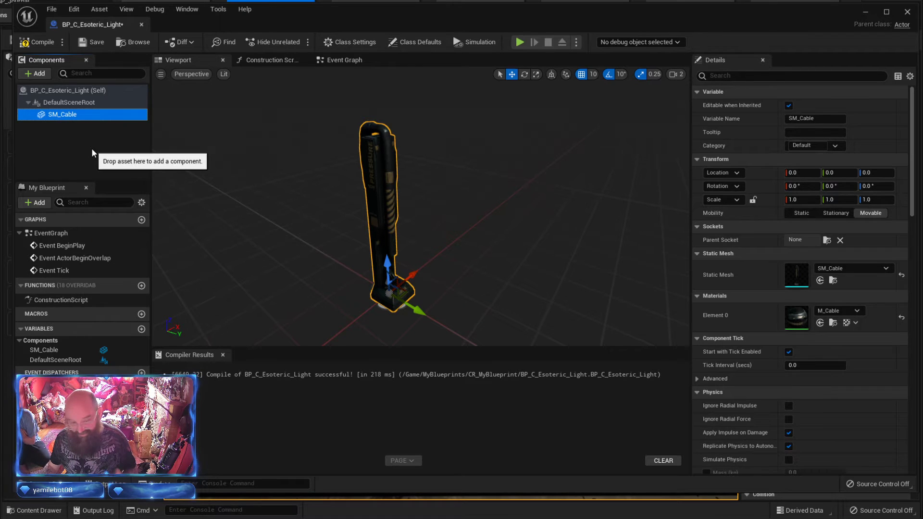
left_click(92, 148)
left_click(73, 117)
mouse_move(415, 275)
left_mouse_down()
mouse_move(473, 227)
mouse_move(380, 302)
mouse_move(414, 273)
left_mouse_up()
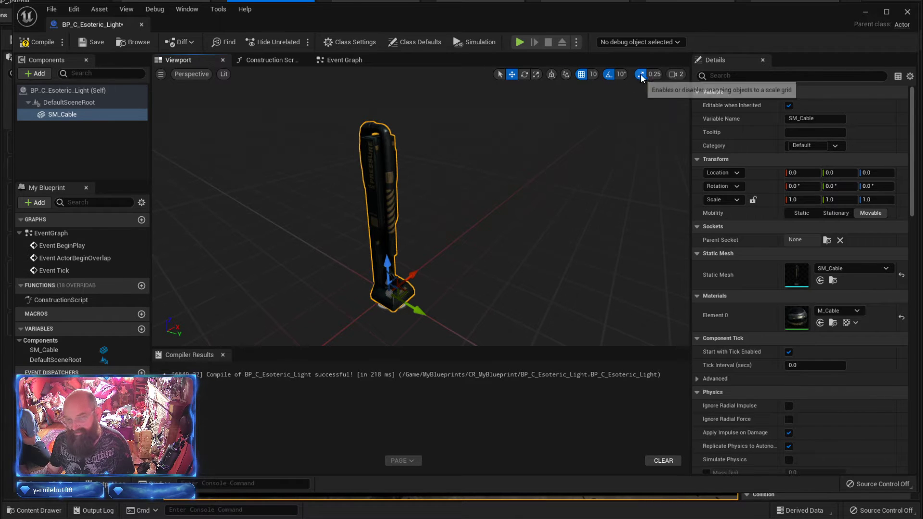
left_click(593, 74)
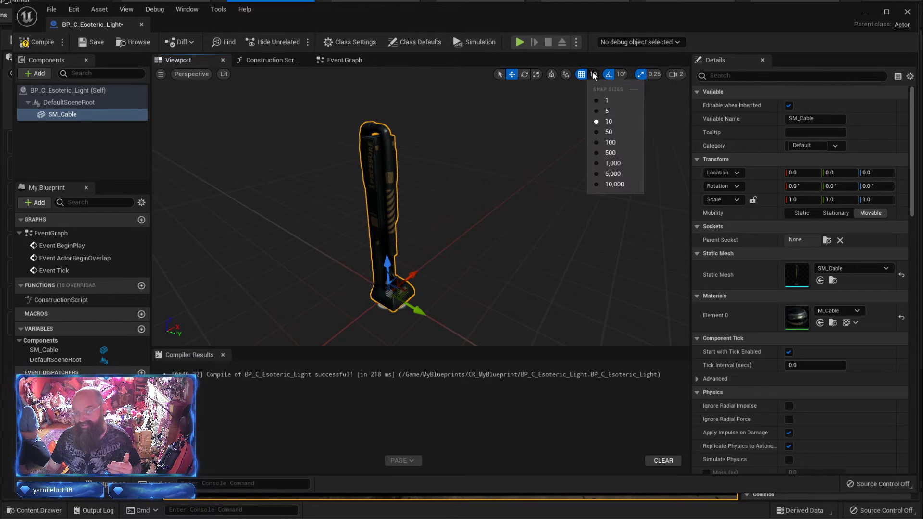
left_click(604, 98)
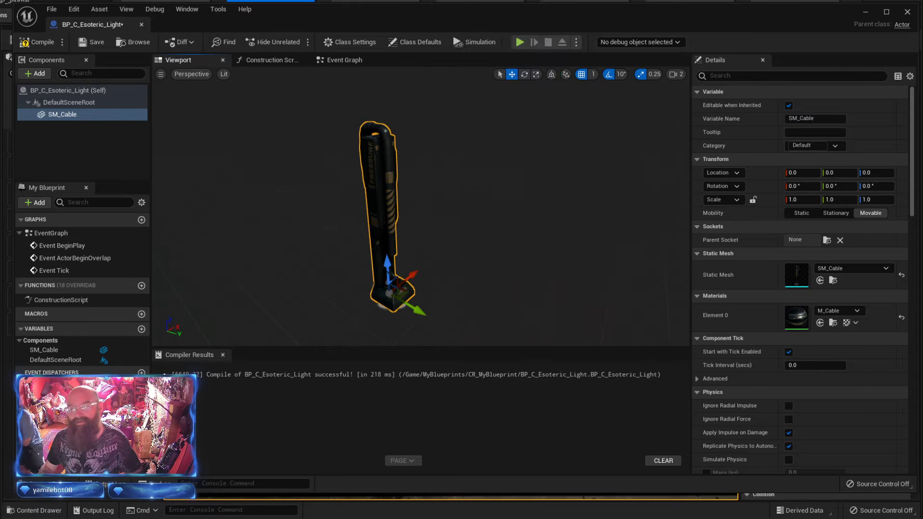
- Add the SM_Collumn static mesh to the Blueprint as a child component of SM_Cable
mouse_move(507, 183)
right_mouse_down()
mouse_move(489, 196)
mouse_move(500, 198)
right_mouse_up()
key("s")
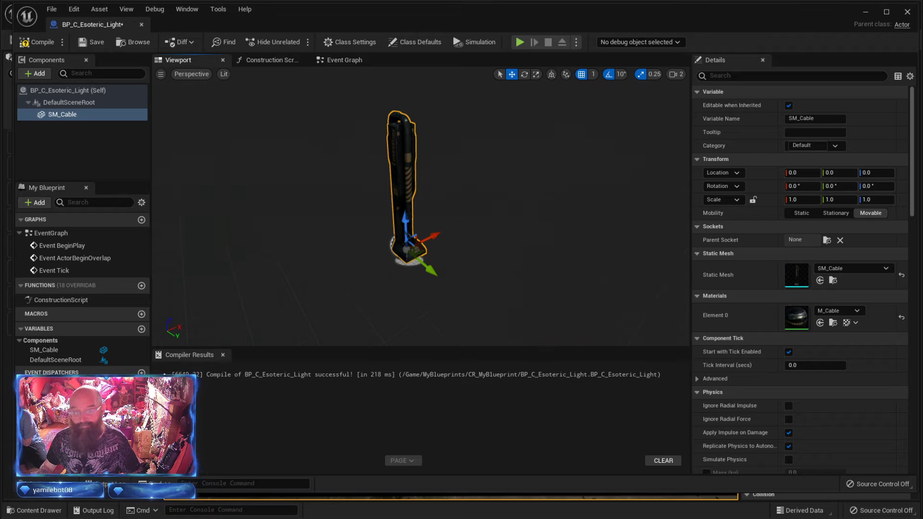
left_click_drag(644, 87, 102, 166)
right_click_drag(344, 241, 346, 220)
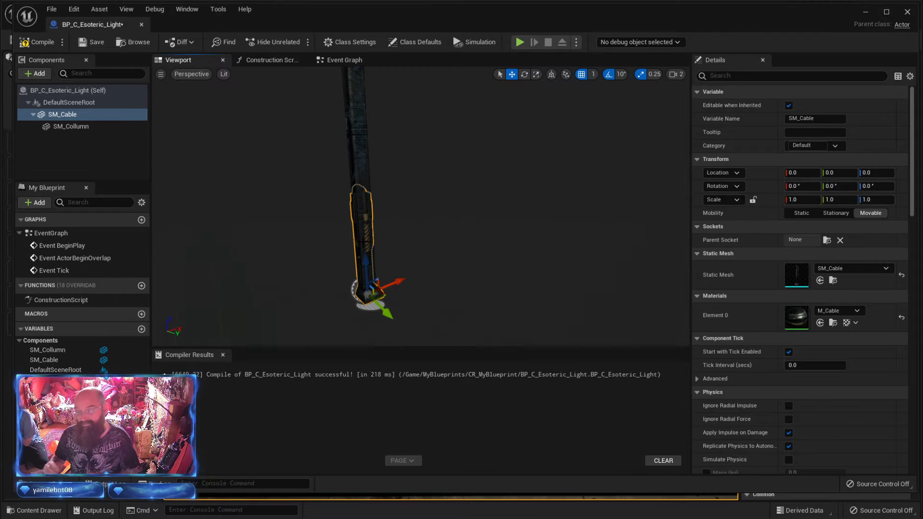
- Try to rotate the SM_Cable component in the Blueprint viewport
mouse_move(456, 279)
right_mouse_down()
mouse_move(447, 279)
mouse_move(456, 279)
right_mouse_up()
key("e")
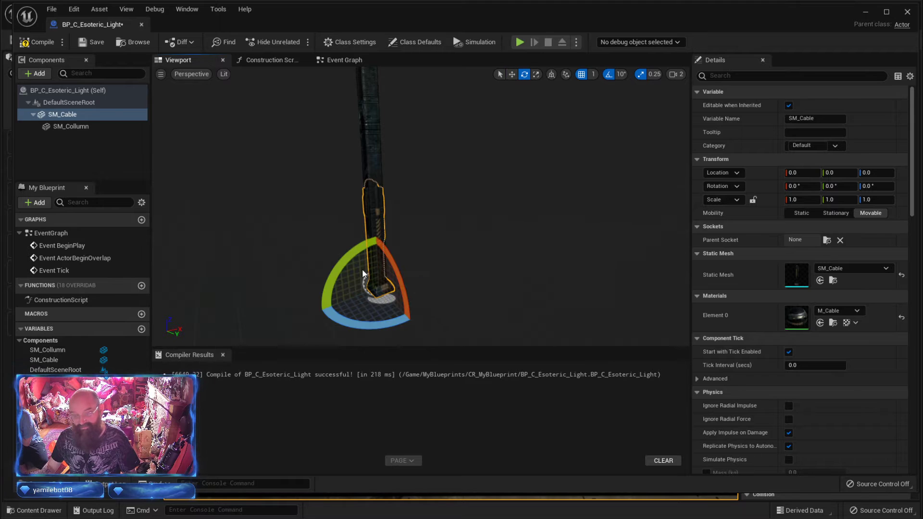
mouse_move(362, 271)
left_mouse_down()
mouse_move(413, 248)
mouse_move(362, 271)
left_mouse_up()
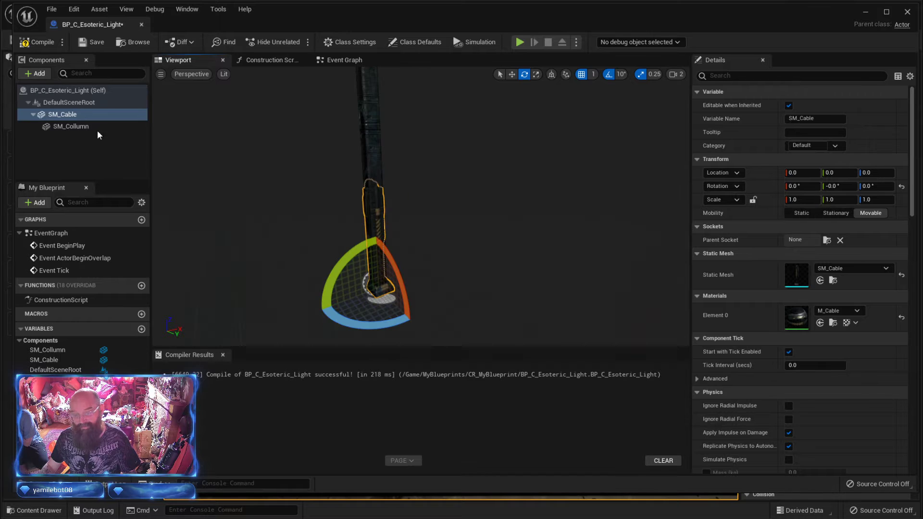
- Move SM_Collumn out from under SM_Cable to sit directly under DefaultSceneRoot, and rotate it 90° about the Y axis
left_click(68, 126)
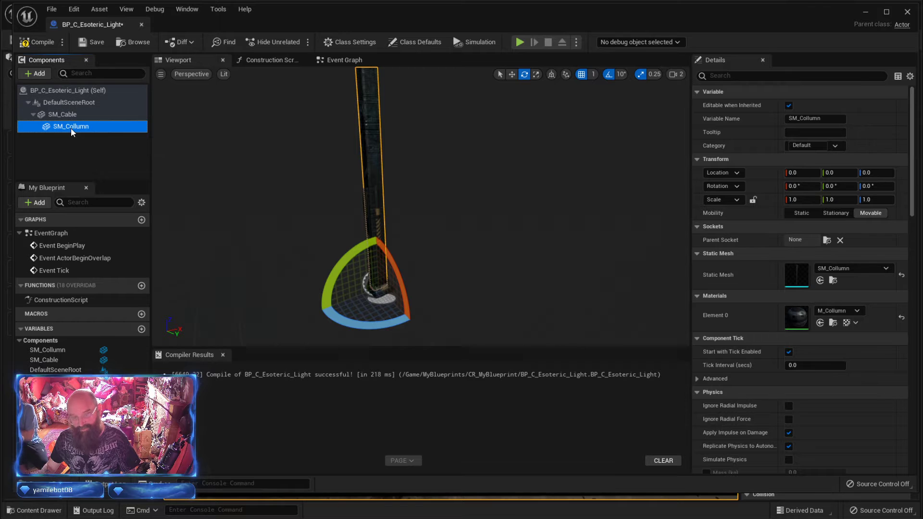
left_click_drag(71, 128, 70, 120)
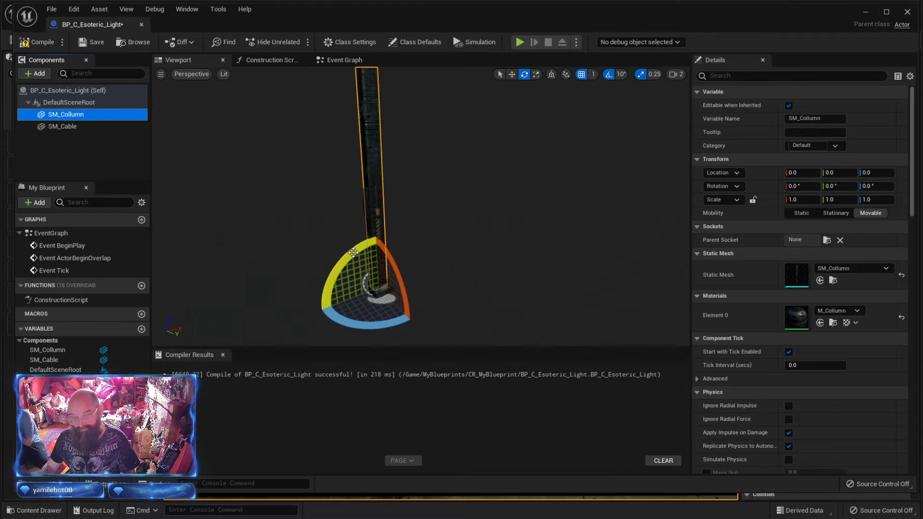
left_click_drag(336, 270, 465, 262)
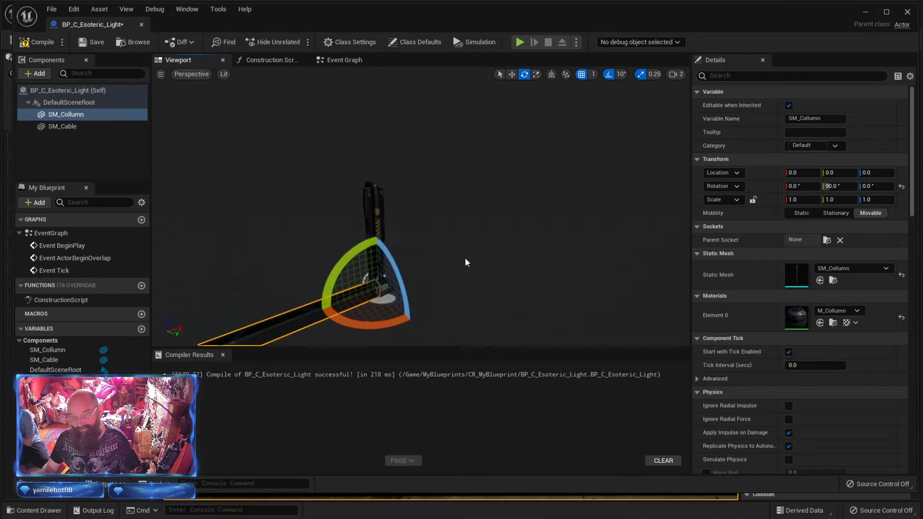
- Scale the SM_Collumn component to 0.5 on all three axes
right_click_drag(466, 262, 423, 264)
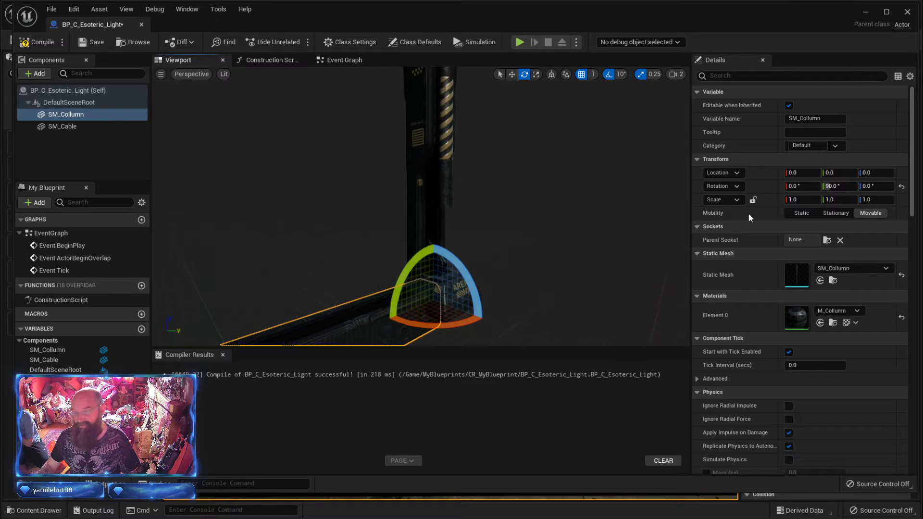
left_click(807, 199)
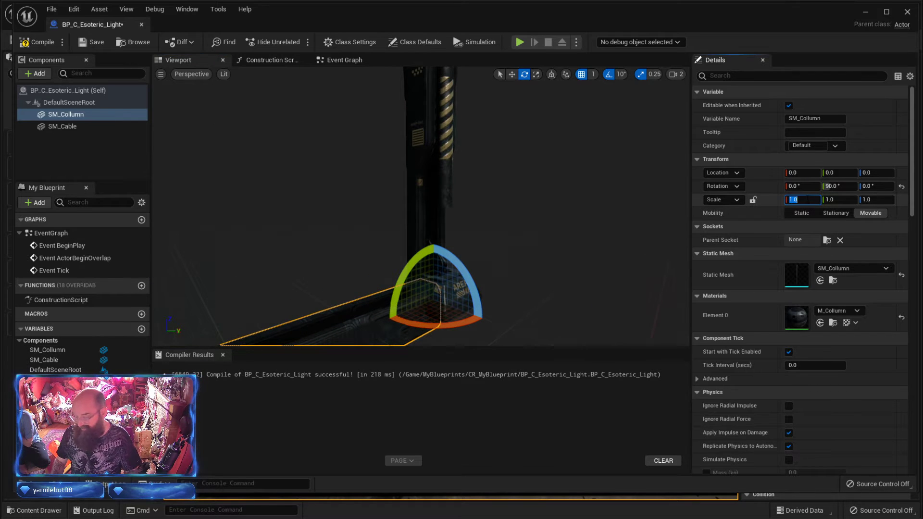
key("Tab")
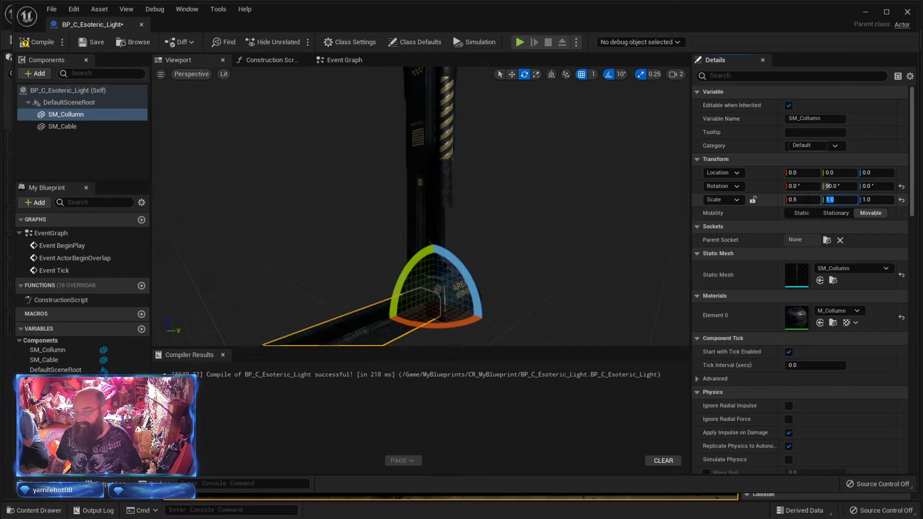
key("Tab")
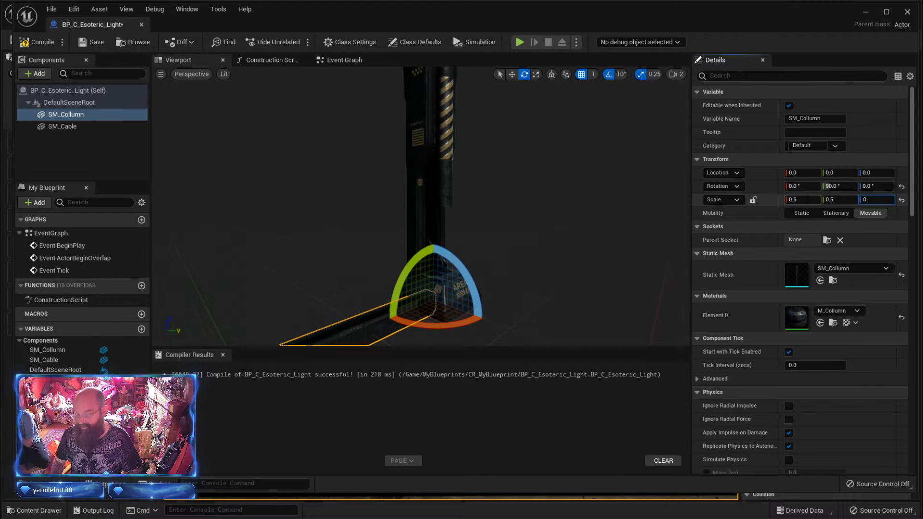
- Raise the SM_Collumn component to a Z location of 1.0 in the Blueprint viewport
right_click_drag(379, 150, 256, 165)
key("w")
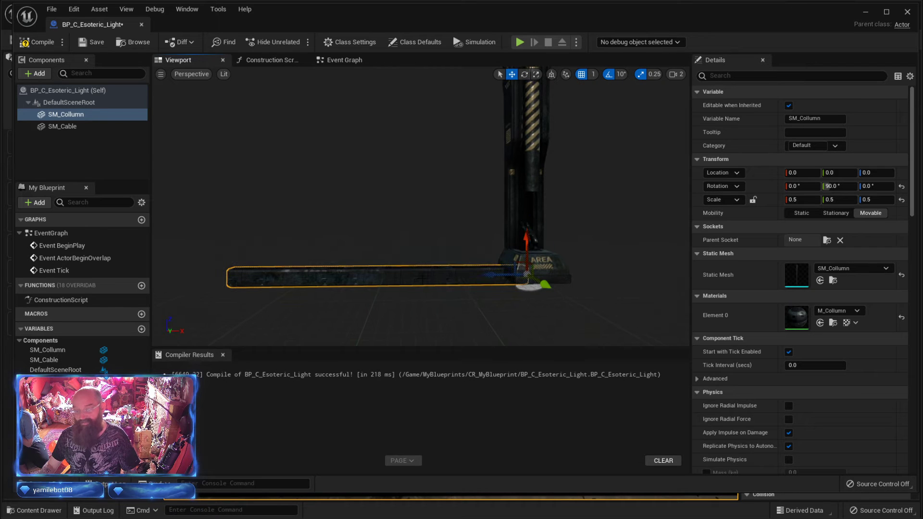
mouse_move(530, 242)
left_mouse_down()
mouse_move(534, 230)
mouse_move(522, 234)
left_mouse_up()
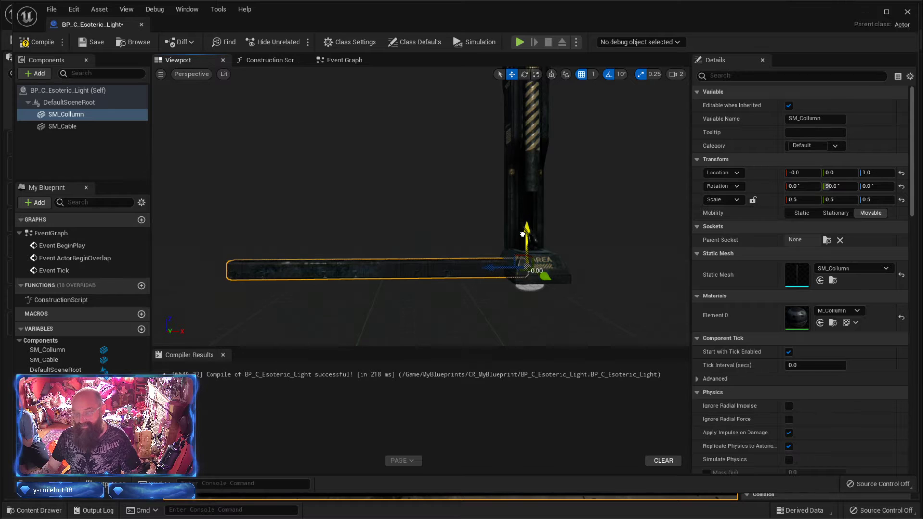
left_click(522, 234)
key("s")
right_click_drag(423, 259, 447, 264)
key("w")
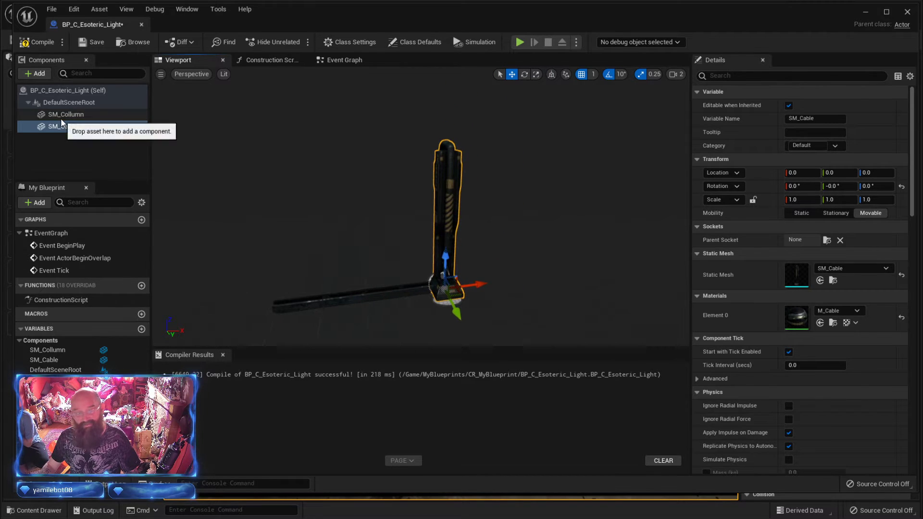
- Duplicate the SM_Cable component and move the copy along X to -42, at the far end of the column
left_click(61, 117)
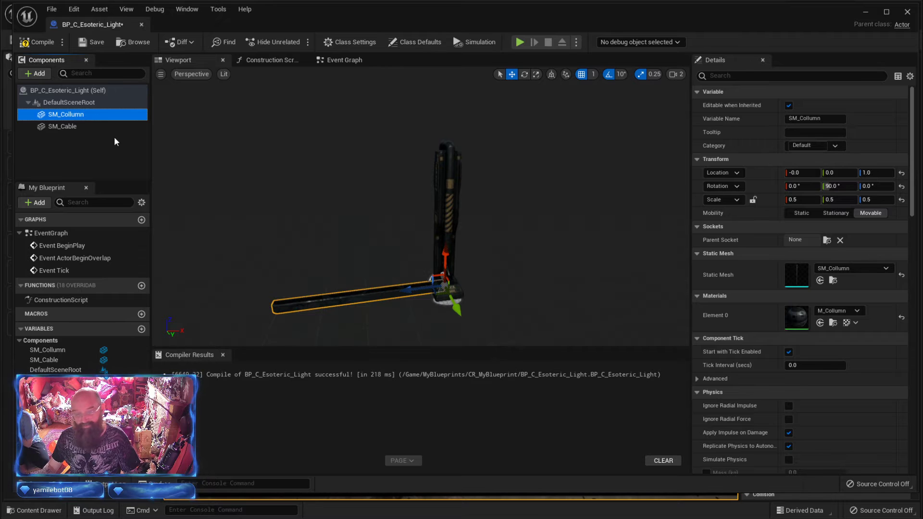
left_click(73, 127)
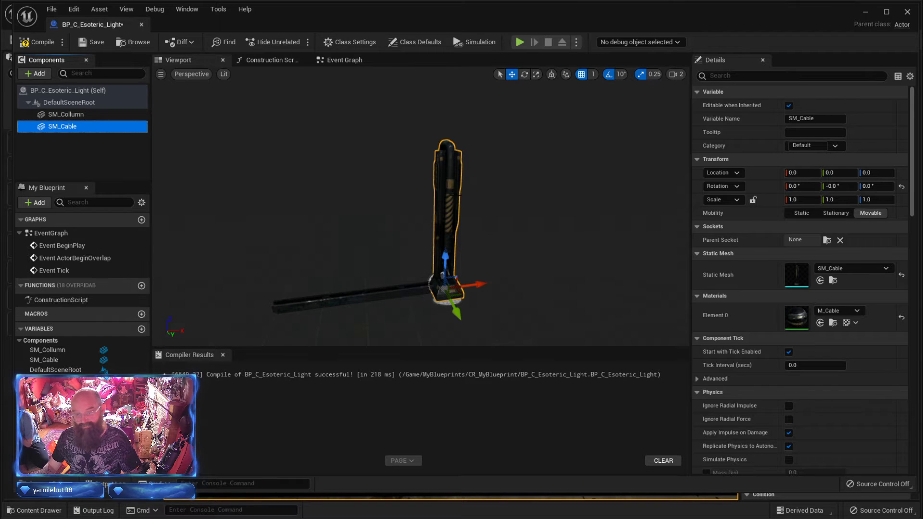
right_click_drag(451, 194, 448, 193)
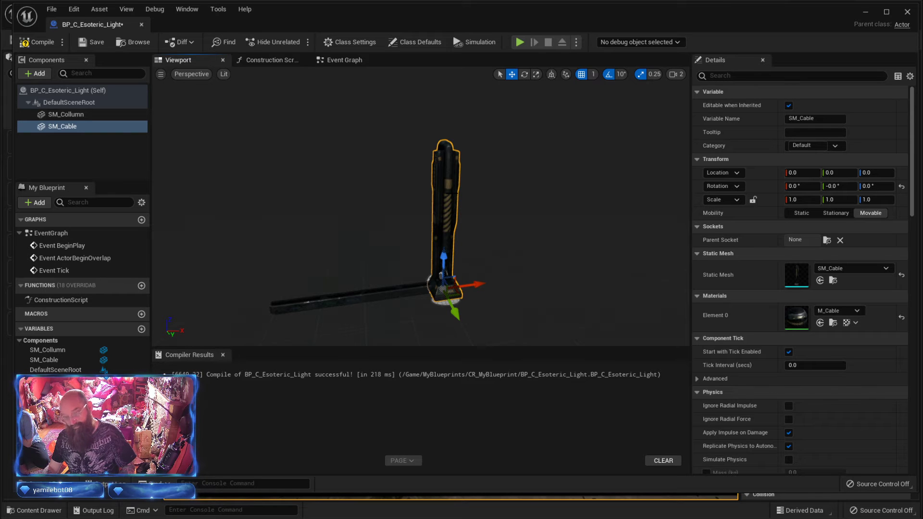
key("ctrl+d")
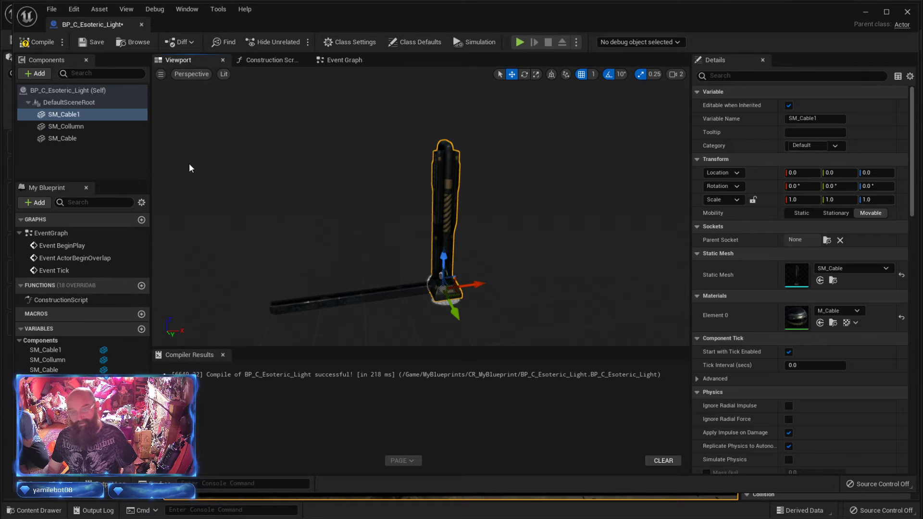
left_click(68, 112)
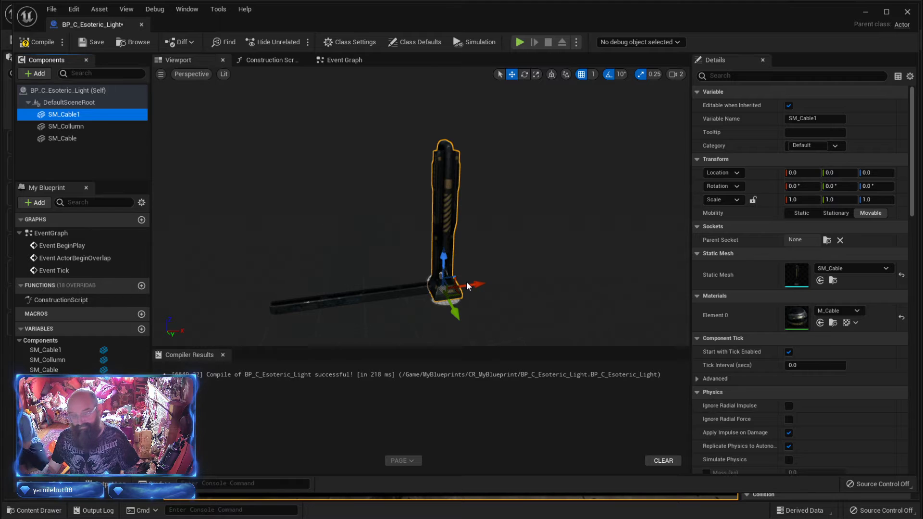
left_click_drag(476, 285, 311, 305)
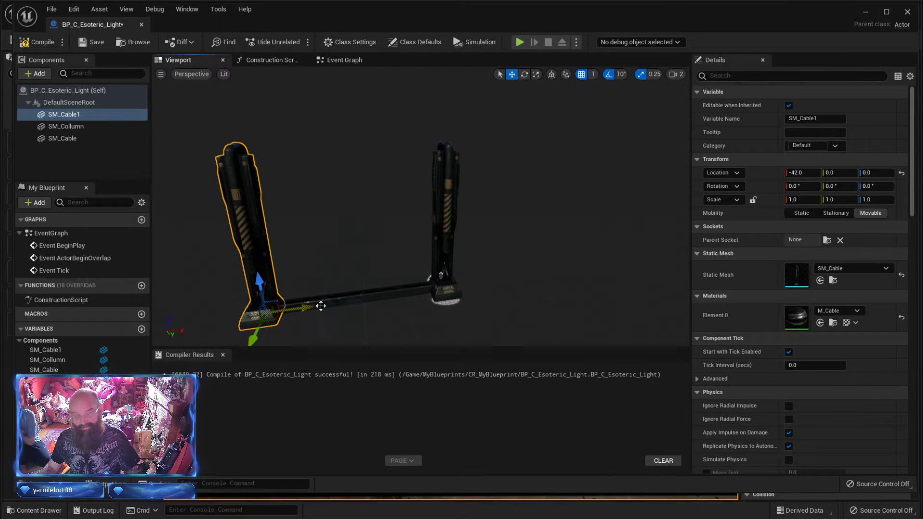
- Check the two-post assembly from another angle, and compile and save the BP_C_Esoteric_Light Blueprint
right_click_drag(516, 270, 591, 284)
key("s")
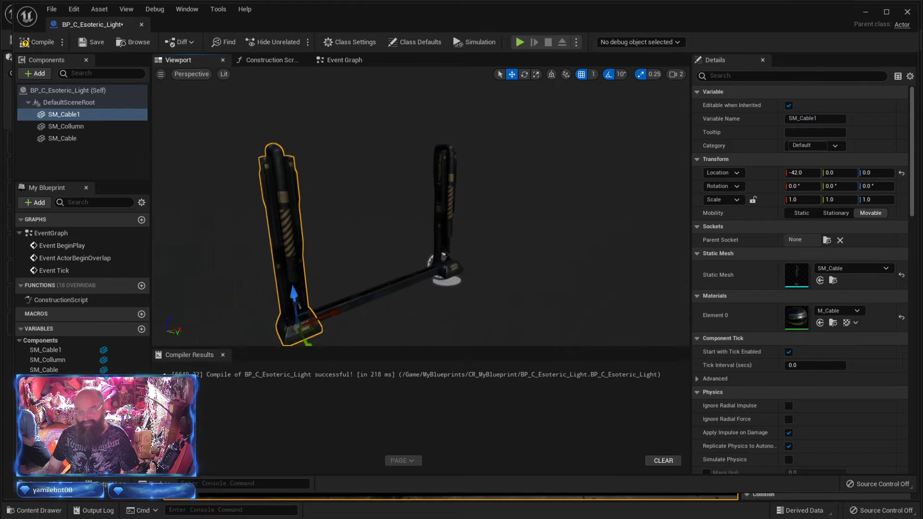
key("a")
key("w")
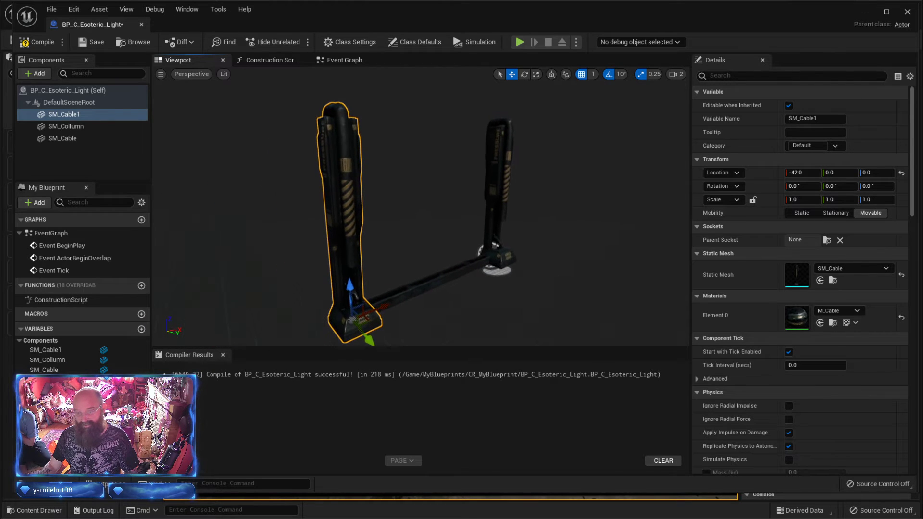
left_click(52, 40)
left_click(92, 44)
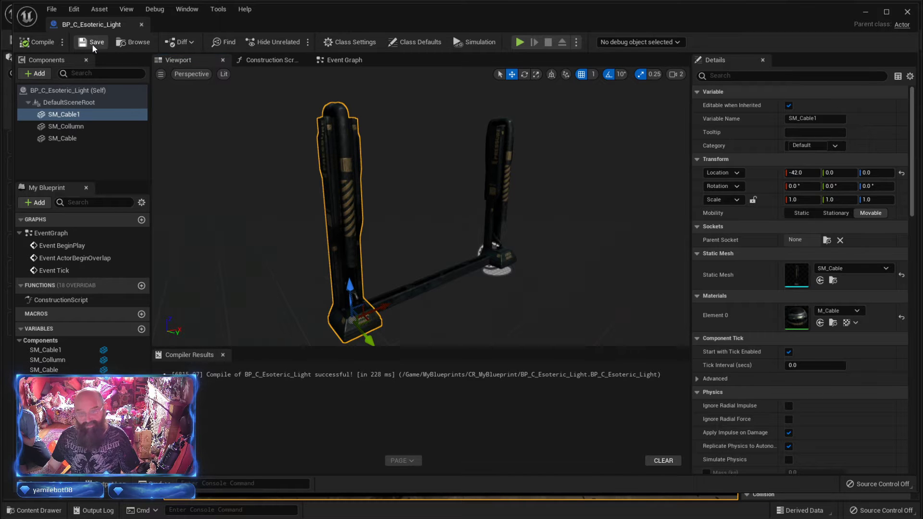
- Move the Blueprint editor aside, open Content Browser 1 from the level editor and enlarge its window
left_click_drag(281, 9, 0, 72)
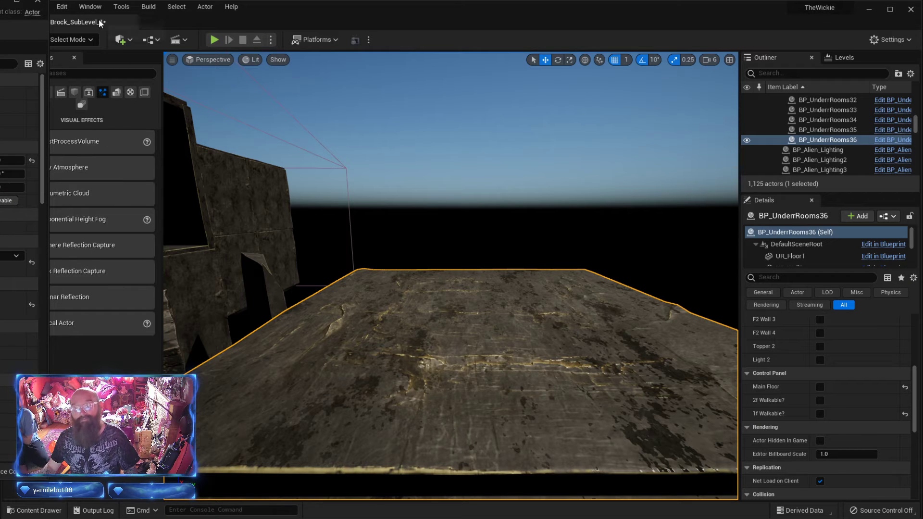
left_click(89, 7)
mouse_move(131, 47)
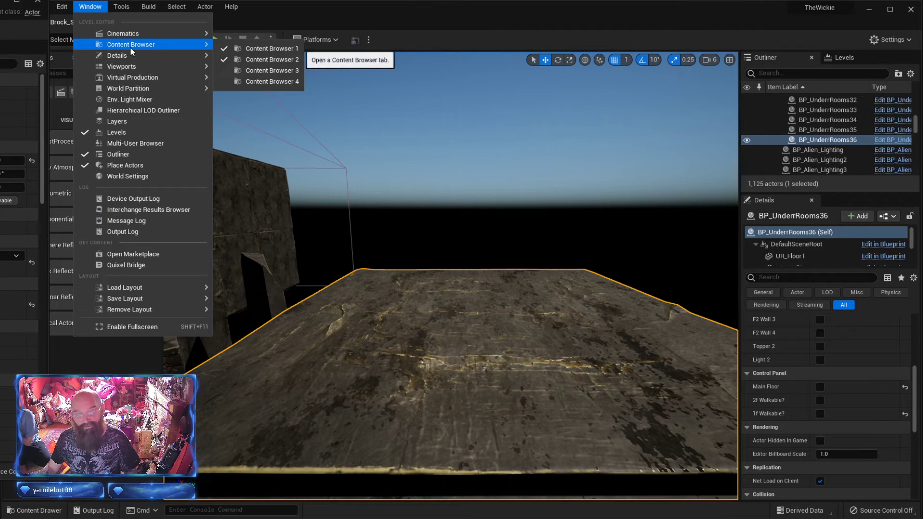
left_click(258, 49)
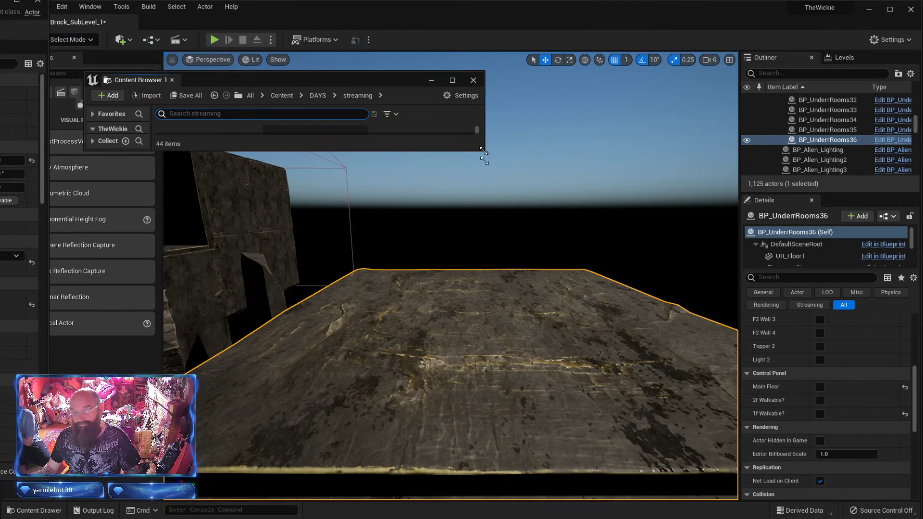
left_click_drag(483, 152, 870, 469)
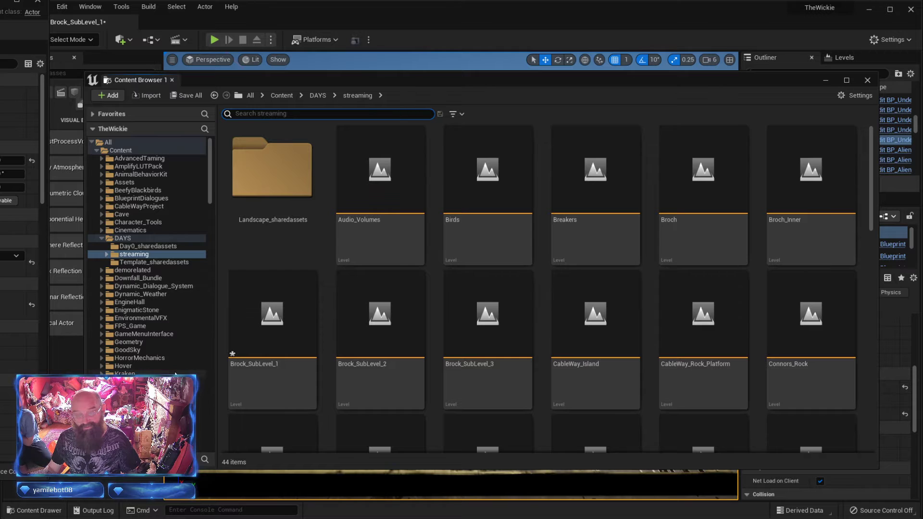
- Open the CR_MyBlueprint folder inside MyBlueprints in the content browser
scroll(175, 370, "down", 1)
left_click(192, 429)
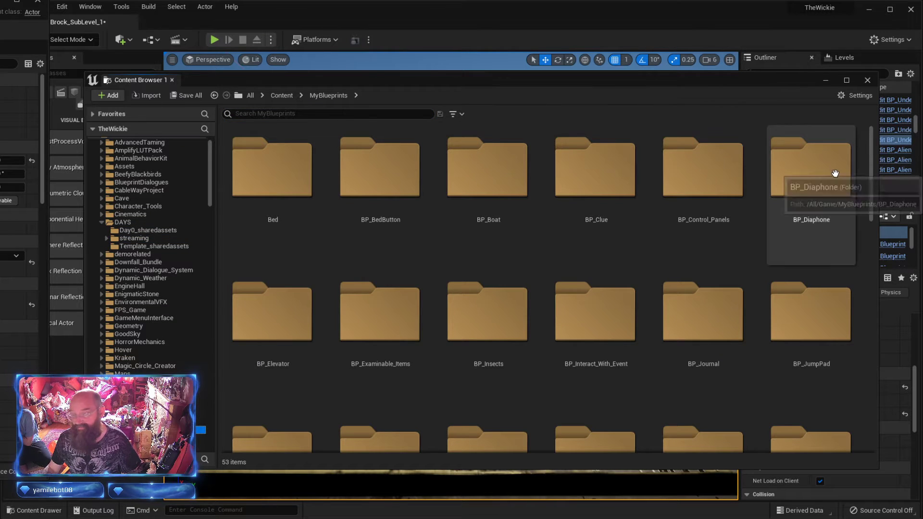
scroll(650, 397, "down", 2)
scroll(649, 398, "down", 8)
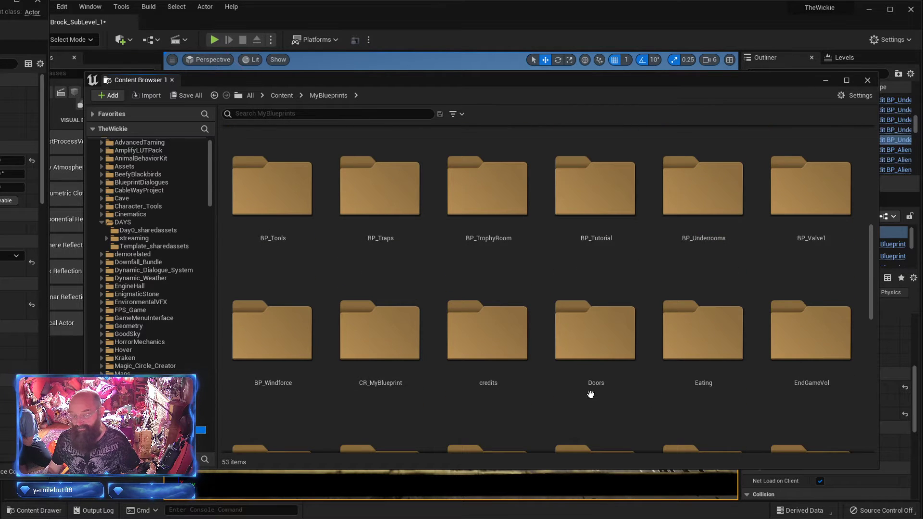
double_click(356, 345)
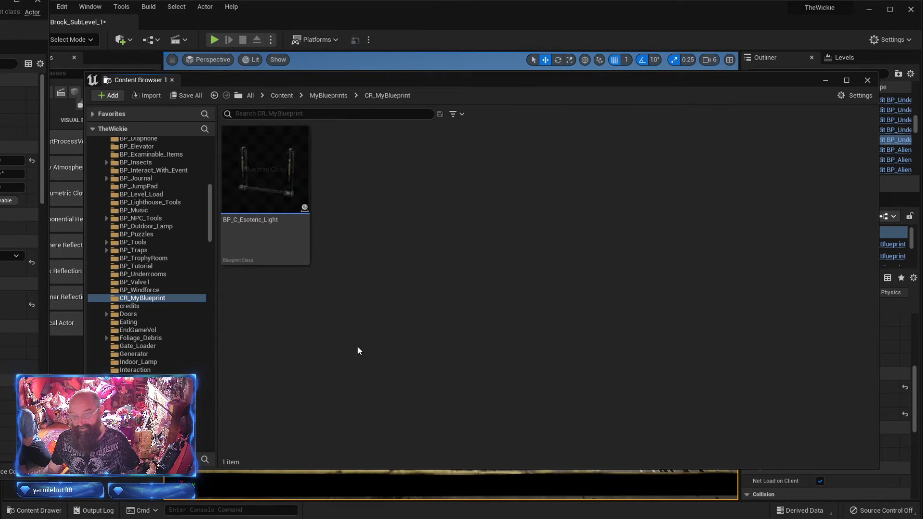
- Place the BP_C_Esoteric_Light Blueprint on the large stone block in the level, moving the content browser out of the way
left_click(275, 177)
left_click_drag(379, 8, 339, 0)
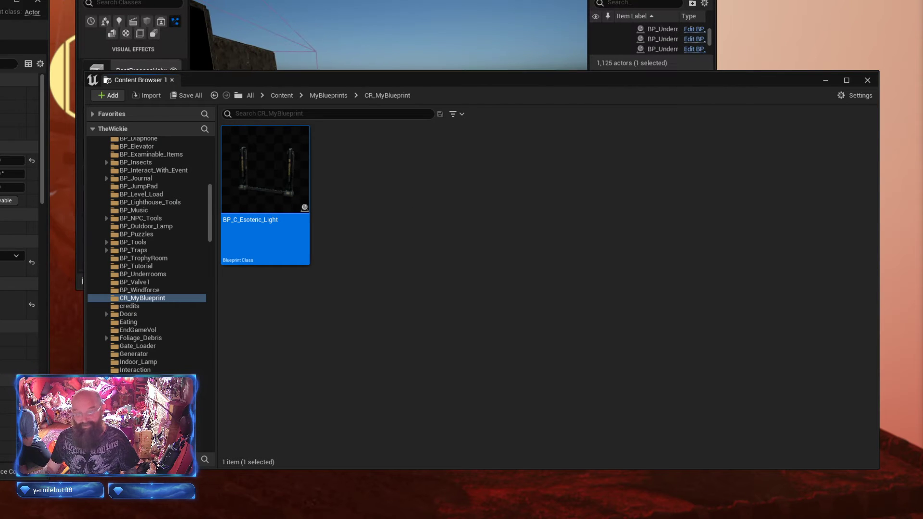
double_click(340, 0)
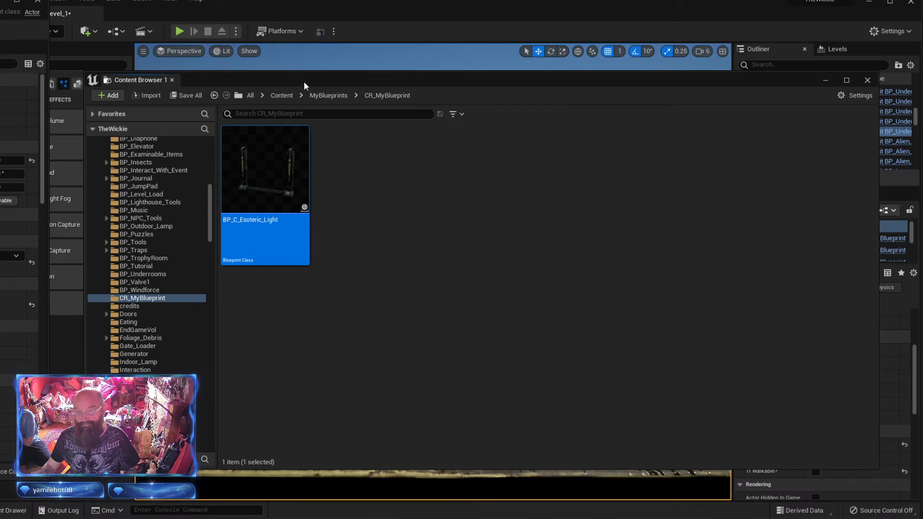
left_click_drag(306, 84, 443, 0)
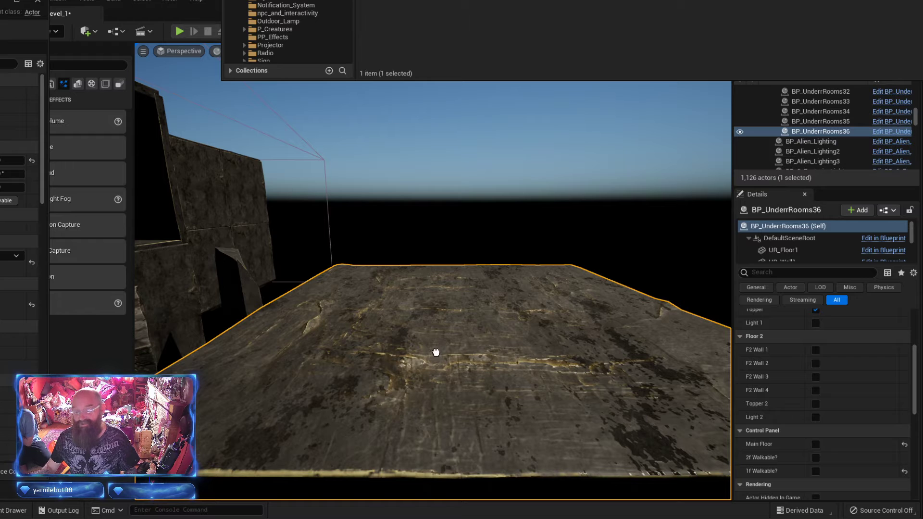
left_click_drag(420, 357, 417, 358)
- Raise the placed BP_C_Esoteric_Light above the stone surface and focus the view on it
right_click_drag(454, 347, 286, 362)
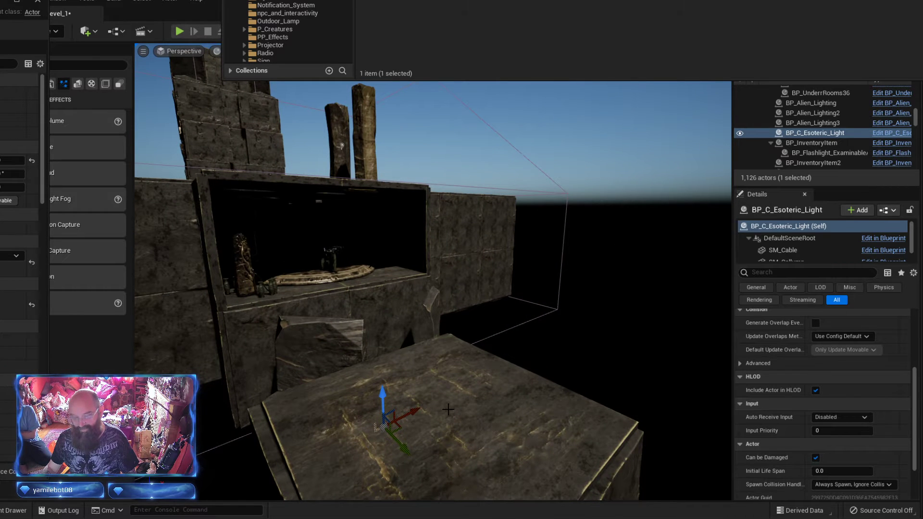
right_click_drag(448, 409, 259, 420)
left_click_drag(516, 334, 524, 276)
key("f")
right_click_drag(509, 329, 524, 303)
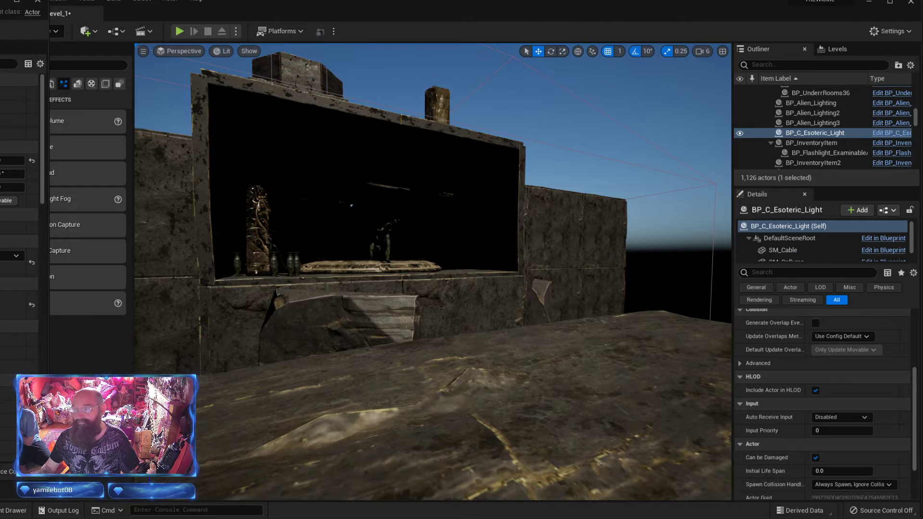
- Set the level viewport's camera speed to 3 and back away until the whole light is in view
left_click(704, 52)
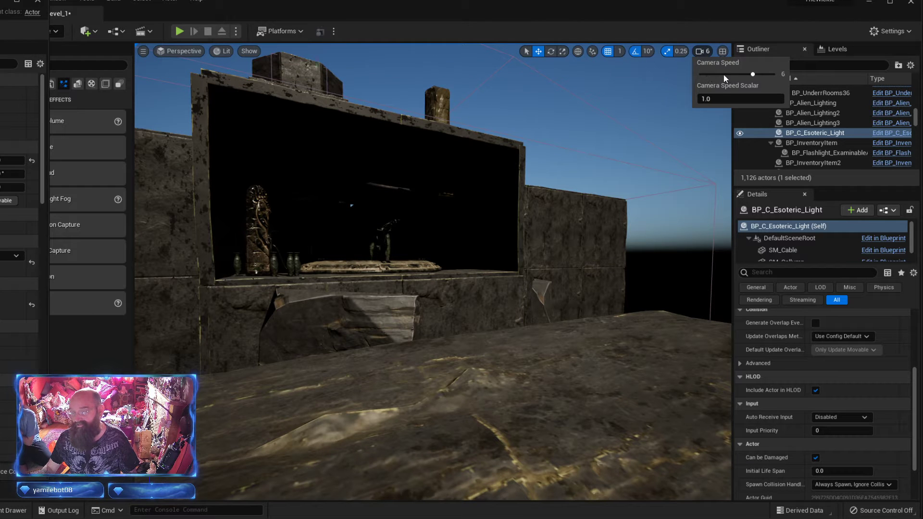
left_click(723, 74)
right_click_drag(552, 207, 584, 224)
key("s")
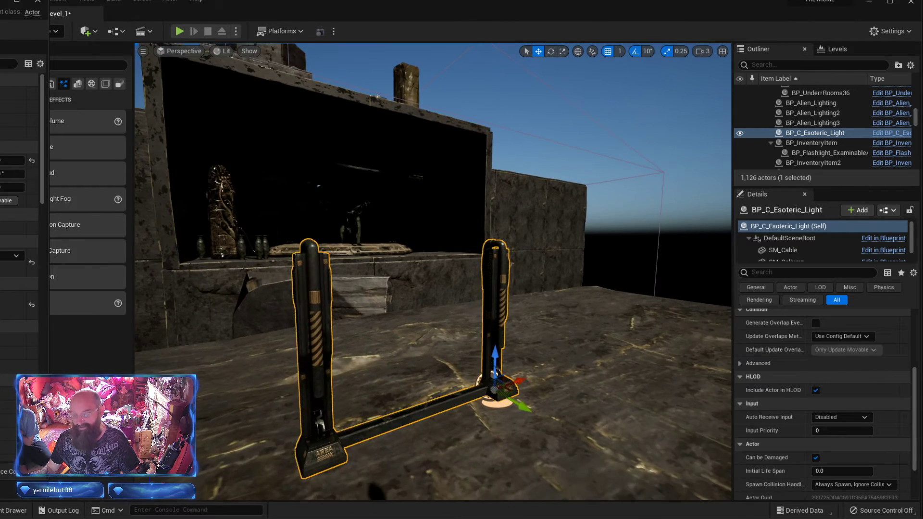
- Lower BP_C_Esoteric_Light until its two posts rest on the stone surface
right_click_drag(518, 237, 537, 249)
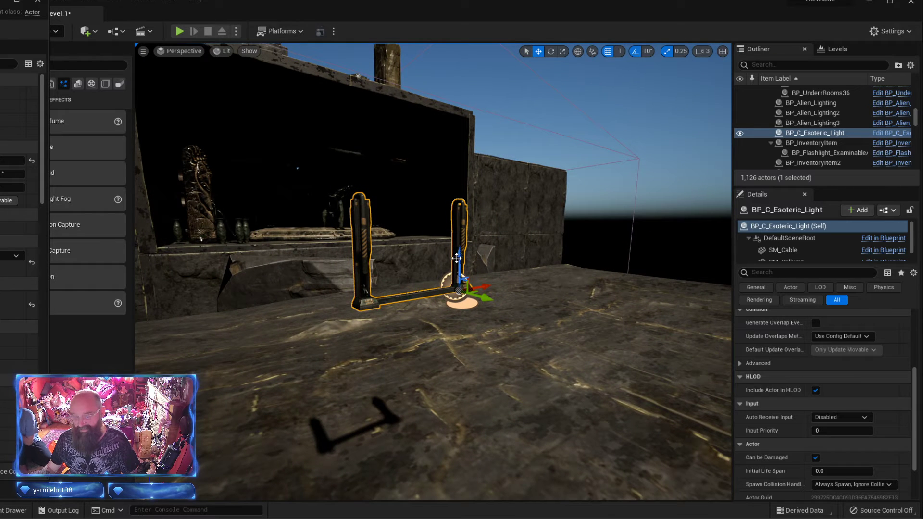
left_click_drag(463, 278, 460, 438)
right_click_drag(460, 438, 463, 464)
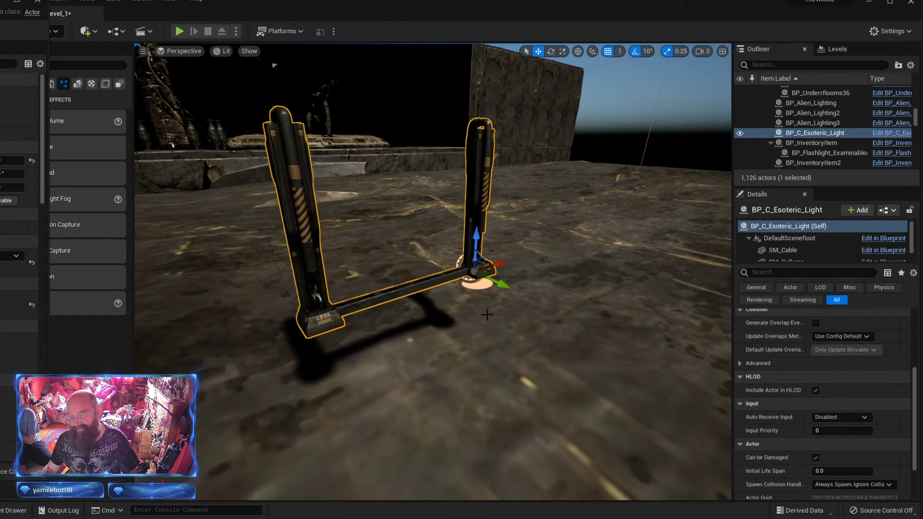
left_click_drag(475, 244, 489, 321)
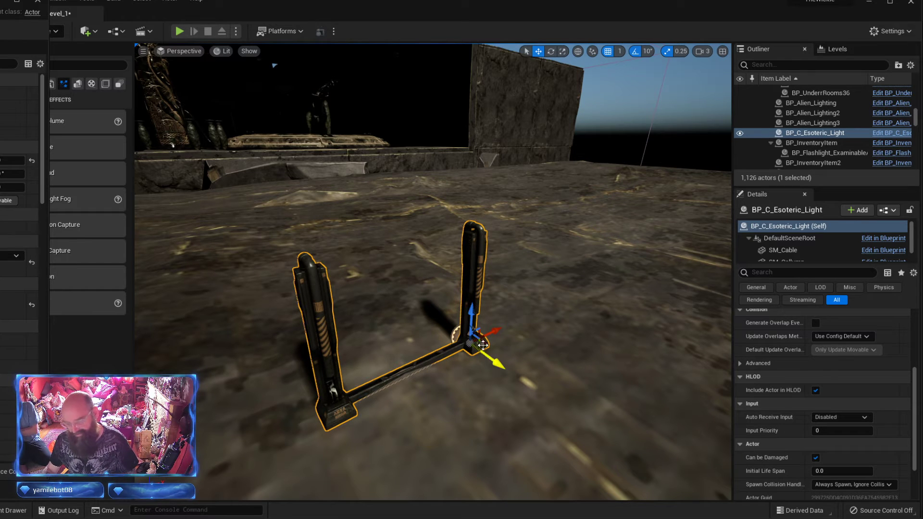
- Duplicate BP_C_Esoteric_Light twice along the X axis to form a row of three on the stone surface
left_click_drag(495, 334, 576, 322, "alt")
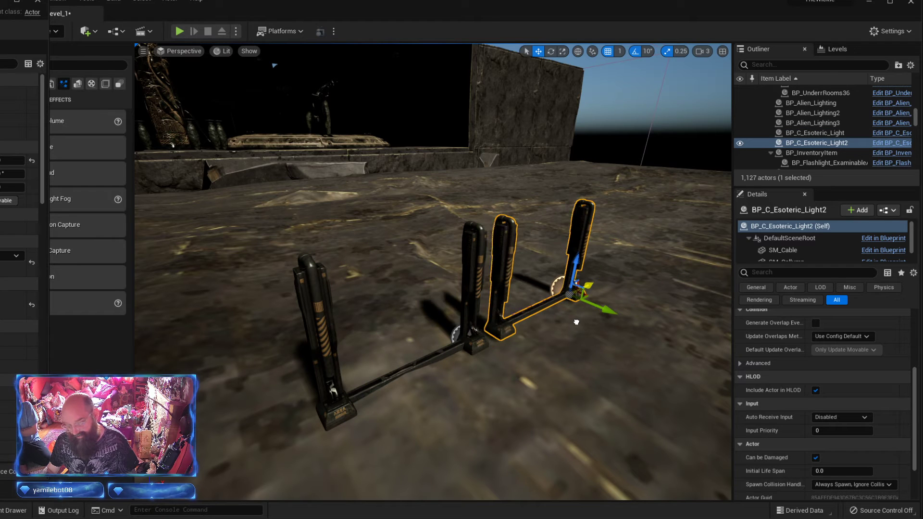
left_click_drag(588, 286, 640, 280, "alt")
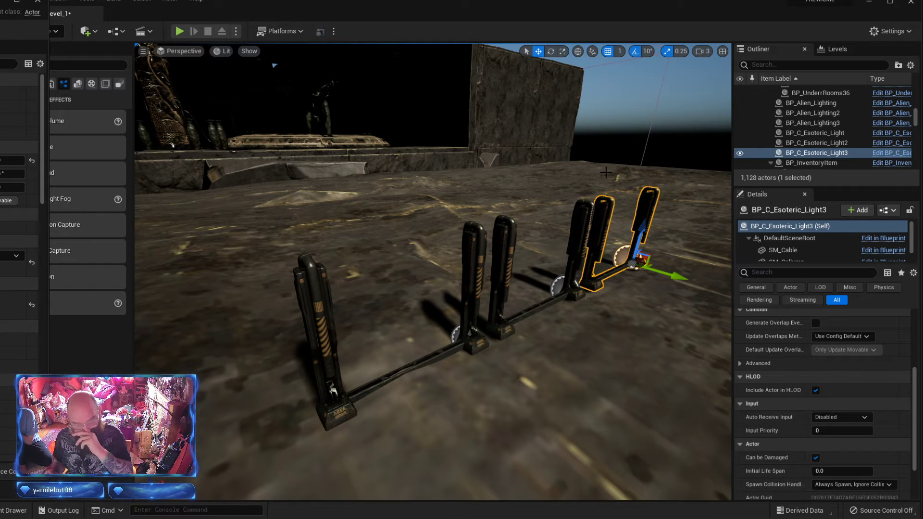
right_click_drag(409, 427, 364, 444)
key("w")
key("w")
key("s")
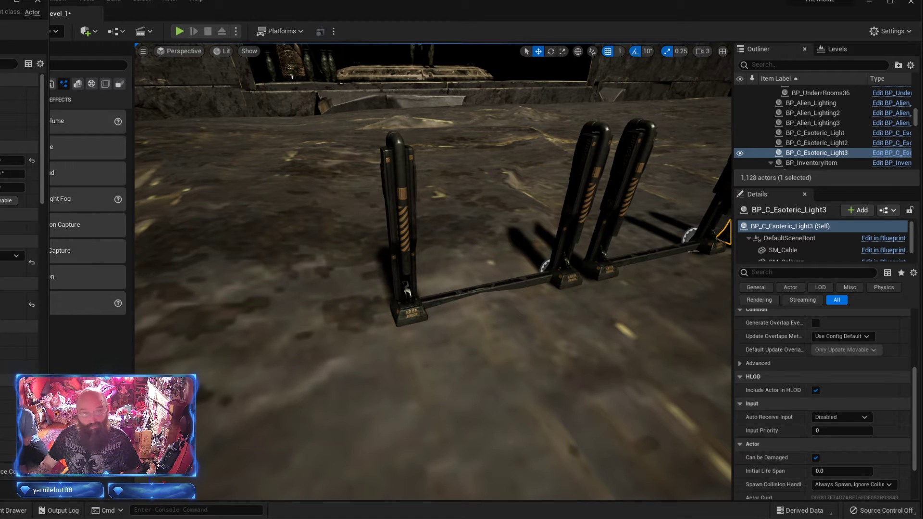
- Switch to the BP_C_Esoteric_Light Blueprint editor and add the SM_Corner mesh as a component directly under DefaultSceneRoot
left_click_drag(0, 8, 731, 47)
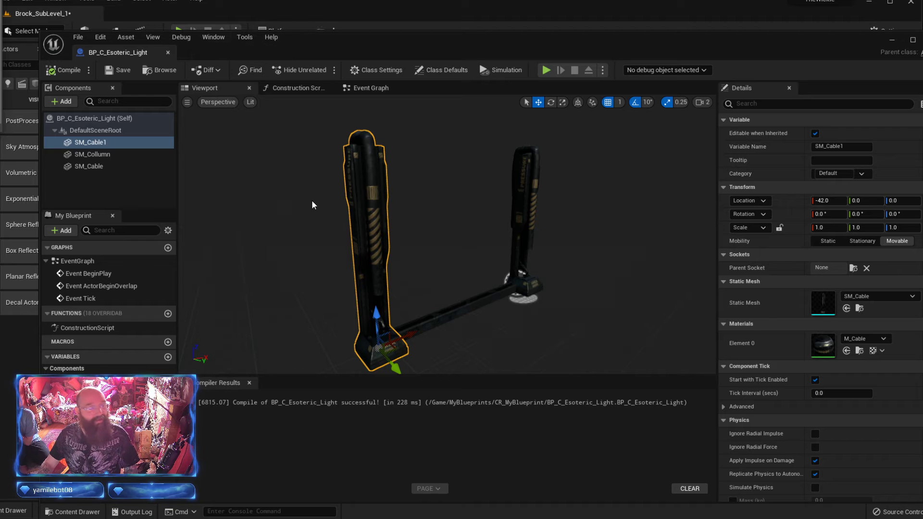
right_click_drag(298, 207, 358, 219)
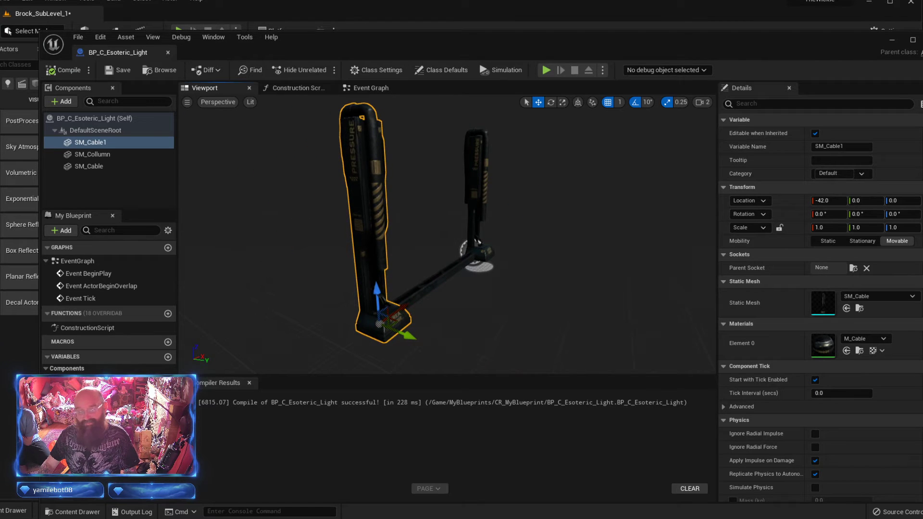
key("w")
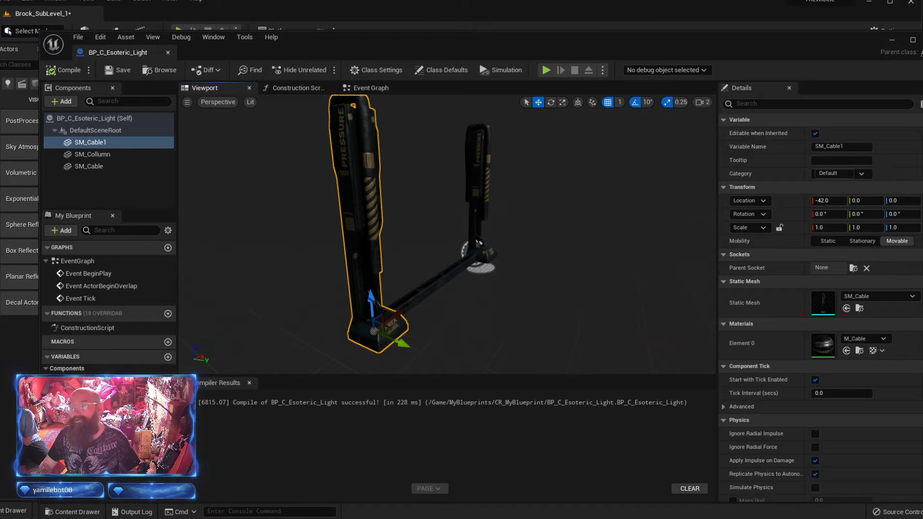
left_click_drag(200, 0, 101, 192)
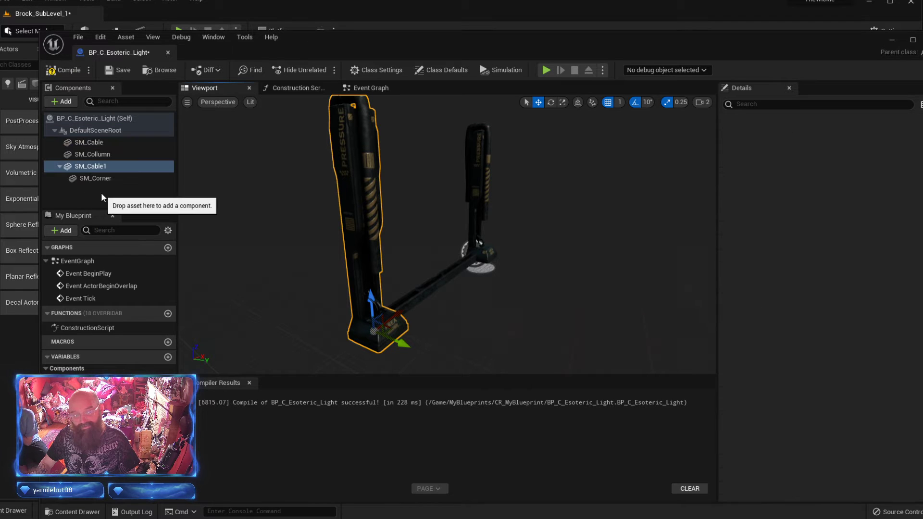
left_click(100, 189)
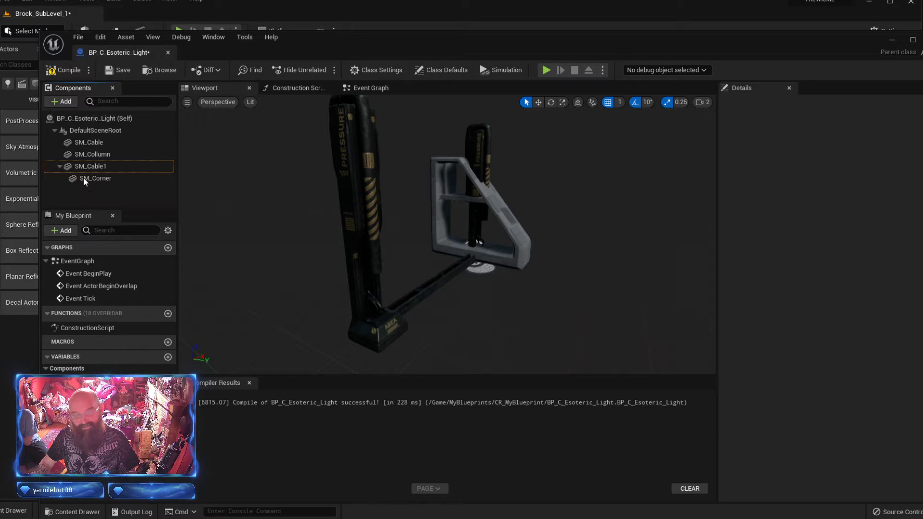
left_click_drag(86, 174, 89, 165)
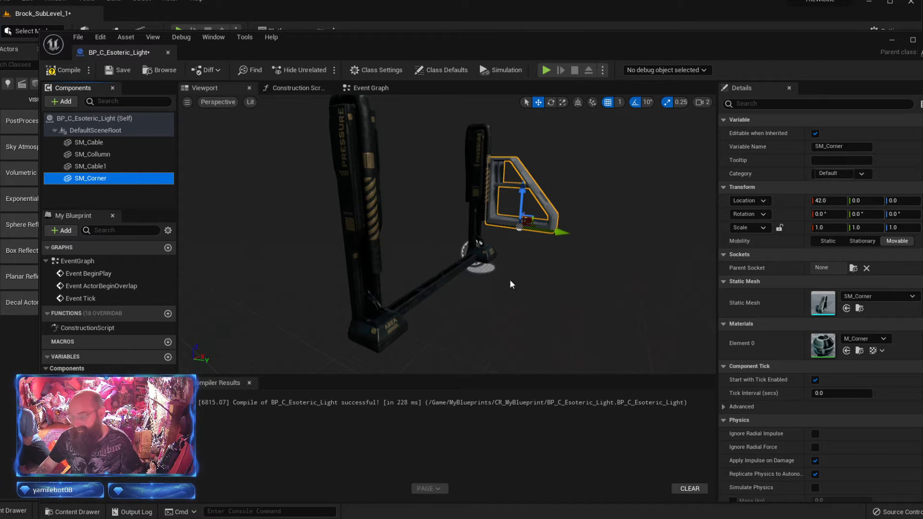
- Move SM_Corner against the post at the origin, to location X 0, Y -10, Z 0
right_click_drag(529, 264, 553, 266)
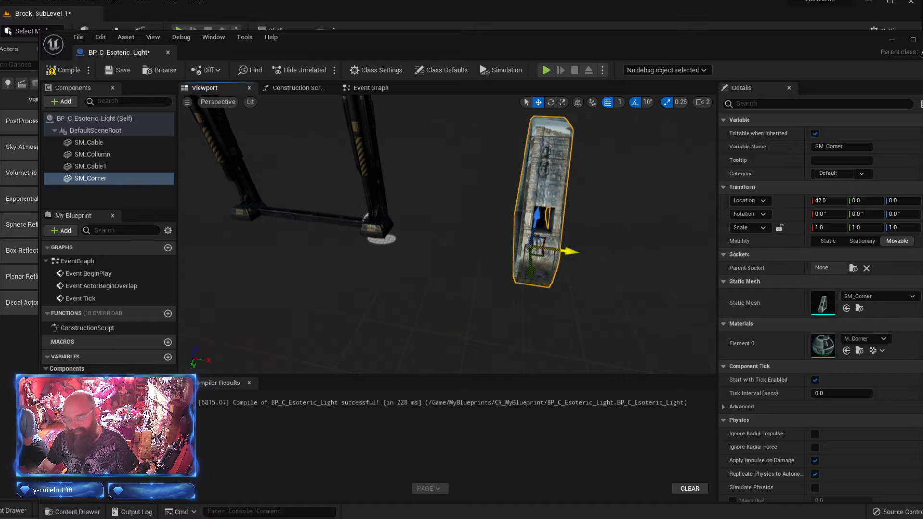
left_click_drag(571, 251, 347, 208)
right_click_drag(262, 266, 435, 254)
mouse_move(298, 254)
right_mouse_down()
mouse_move(300, 279)
mouse_move(298, 254)
right_mouse_up()
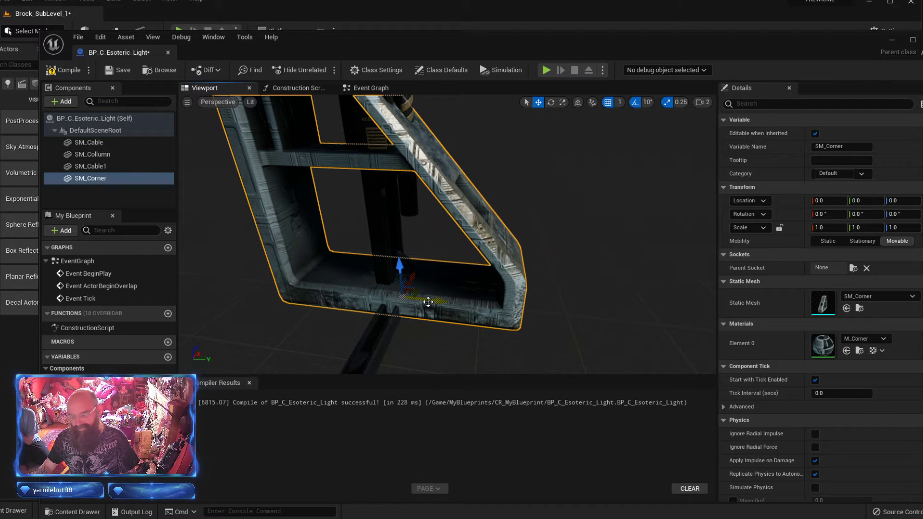
left_click_drag(416, 293, 341, 280)
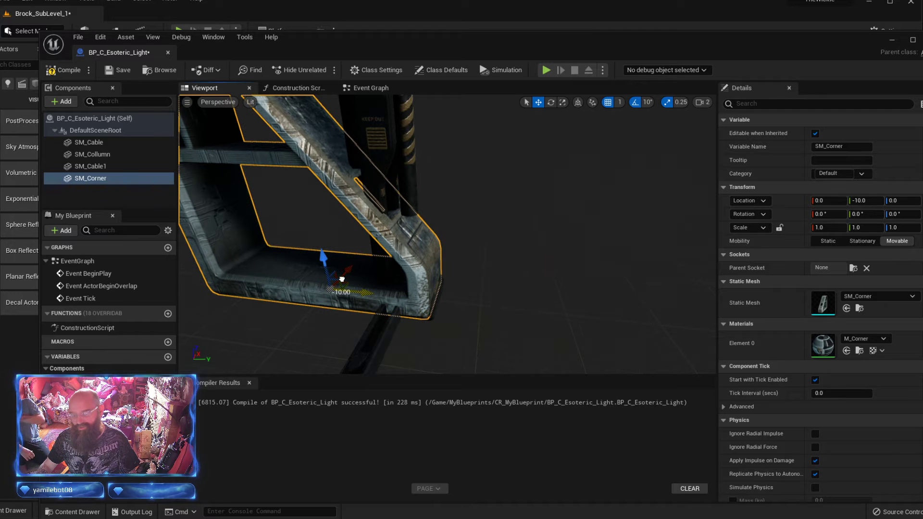
- Duplicate SM_Corner, move the copy to X -42 at the other post, and save the Blueprint
right_click_drag(555, 192, 380, 188)
key("s")
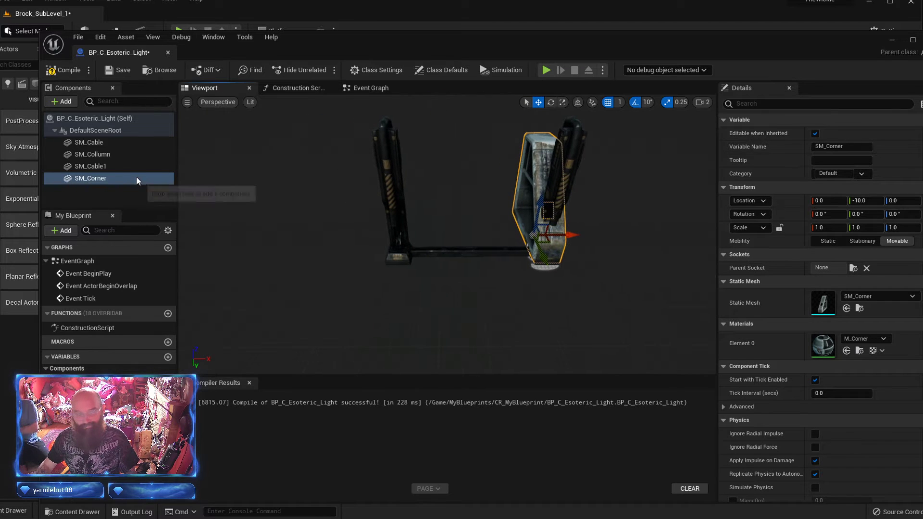
left_click(126, 176)
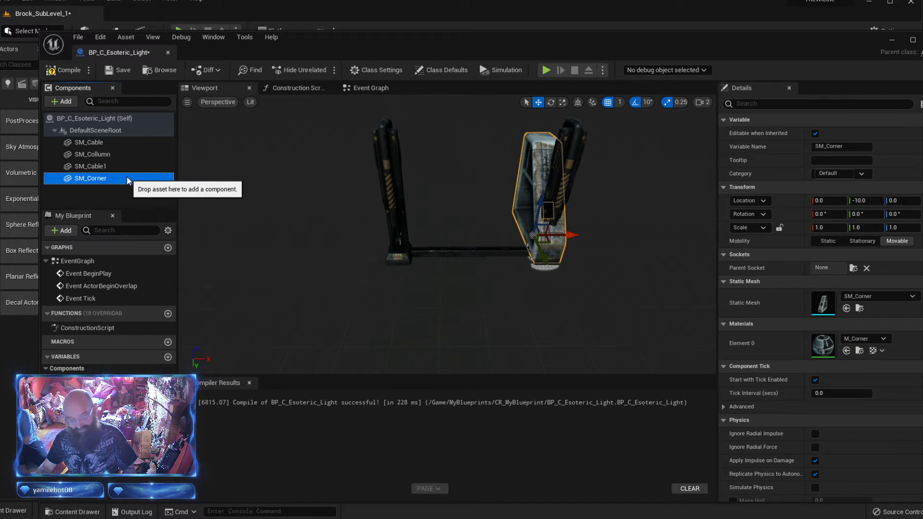
key("ctrl+d")
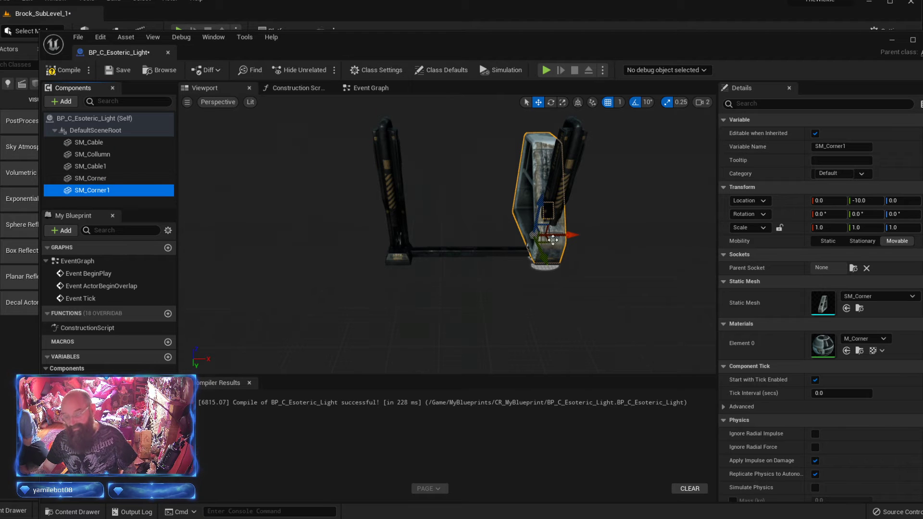
left_click_drag(567, 236, 435, 215)
right_click_drag(424, 302, 455, 303)
key("s")
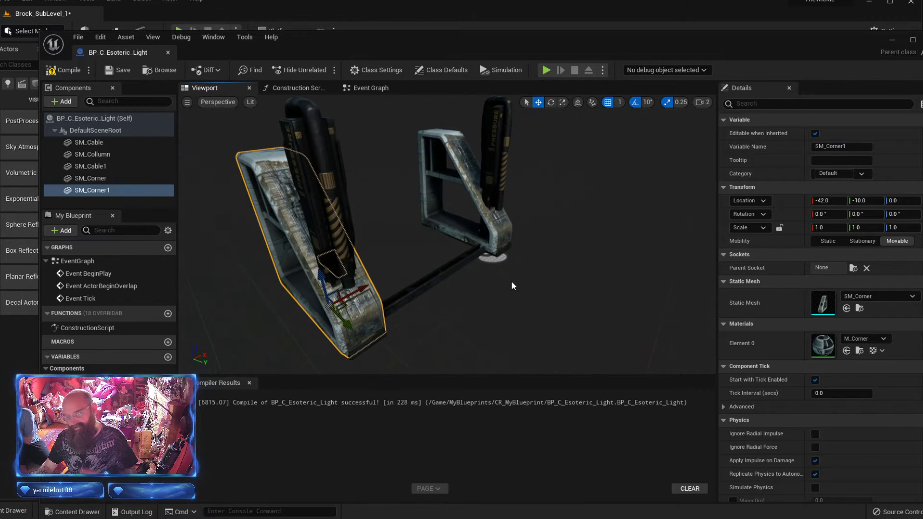
- Duplicate the SM_Collumn crossbar and move the copy up between the corner frames, to Y -17, Z 27
left_click(126, 154)
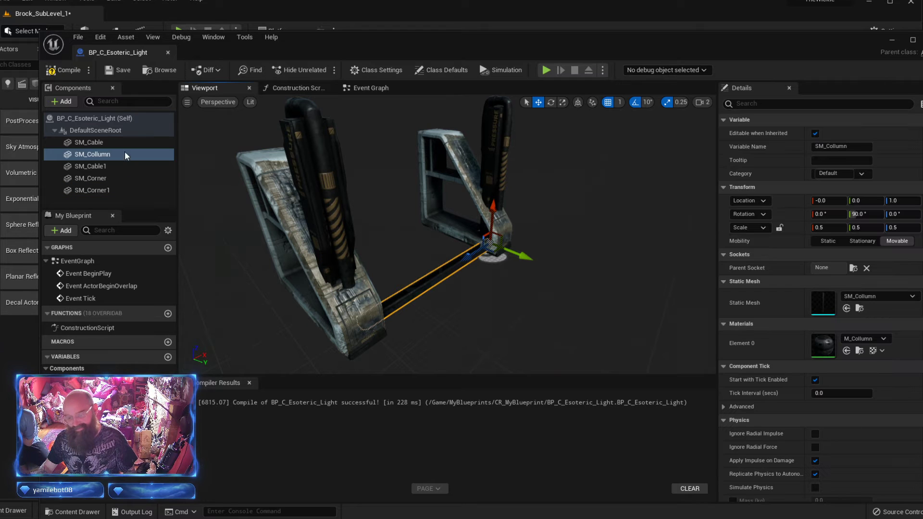
key("ctrl+d")
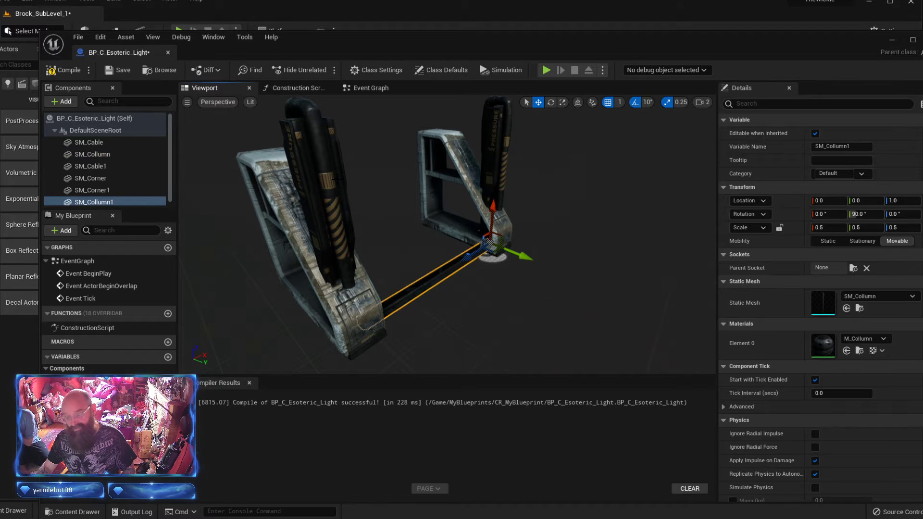
right_click_drag(448, 232, 468, 239)
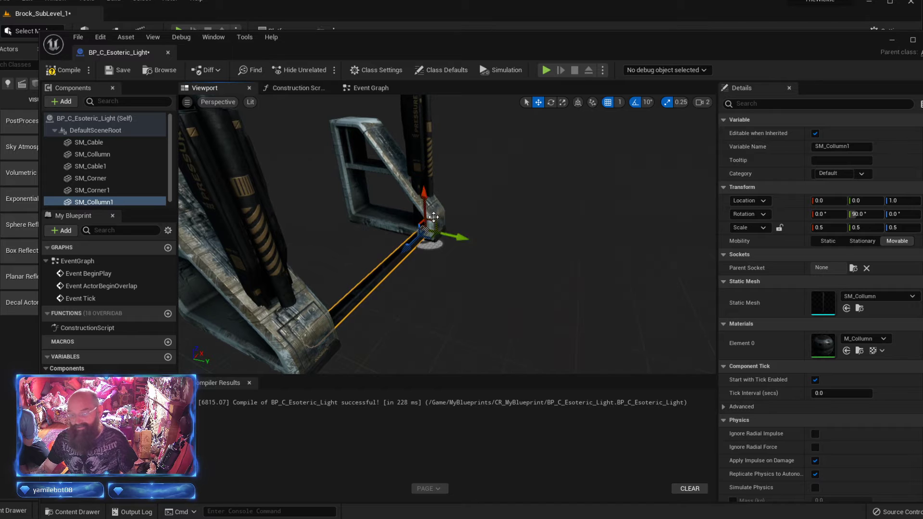
left_click_drag(434, 222, 368, 117)
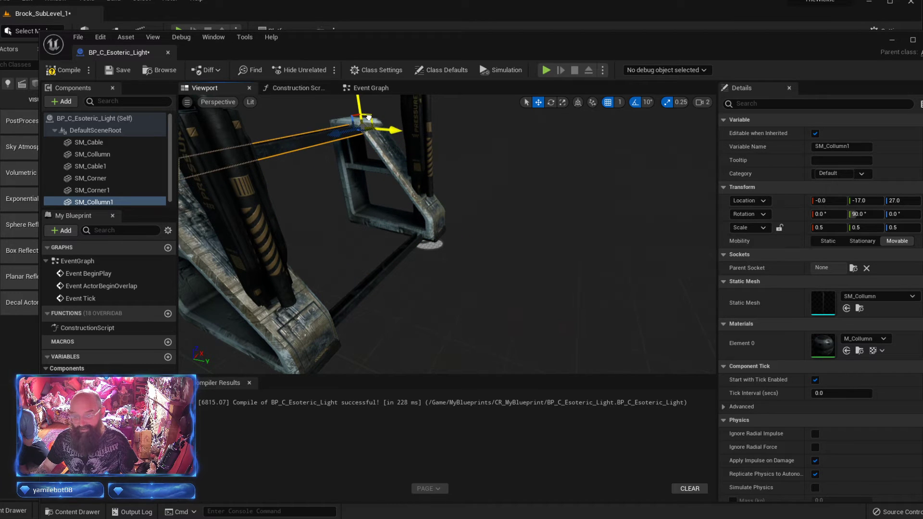
- Duplicate the upper SM_Collumn crossbar along the Y axis to Y -22, keeping Z at 27
right_click_drag(413, 202, 464, 214)
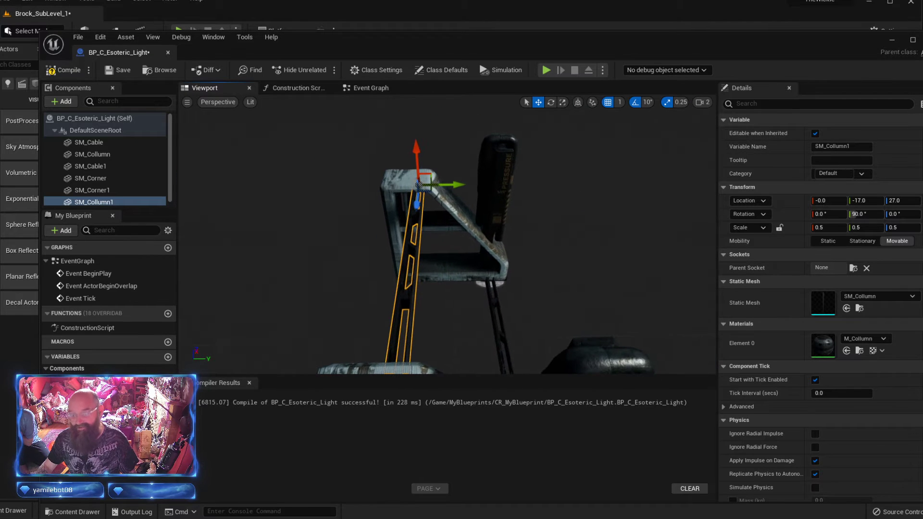
left_click_drag(442, 187, 418, 178)
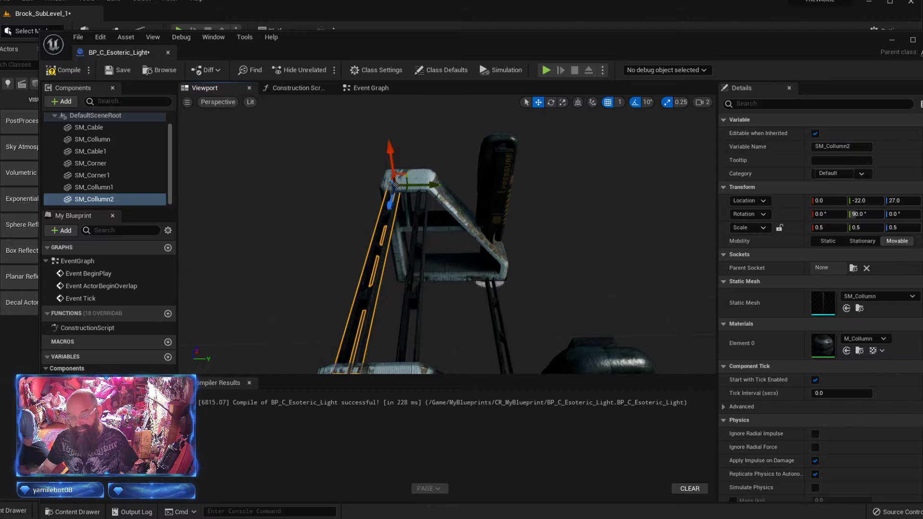
right_click_drag(573, 222, 413, 219)
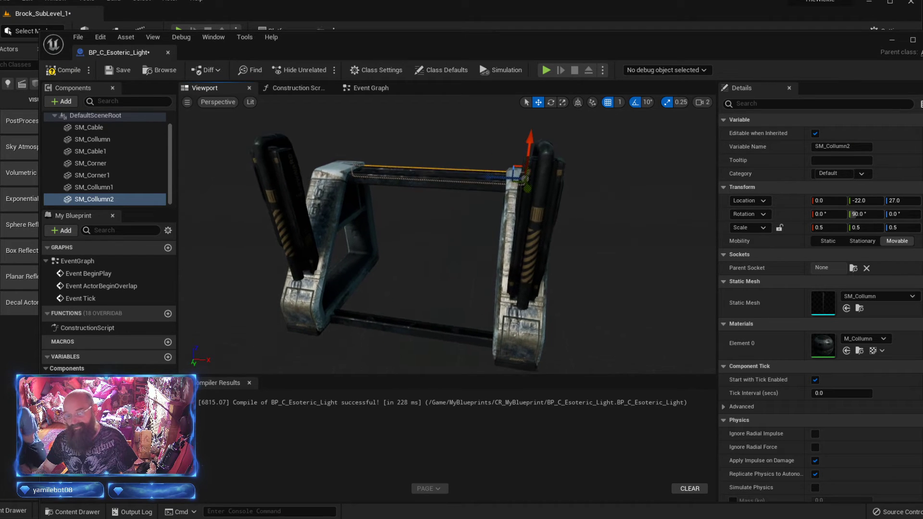
- Compile and save BP_C_Esoteric_Light, and inspect the updated row of lights in the level
left_click(47, 68)
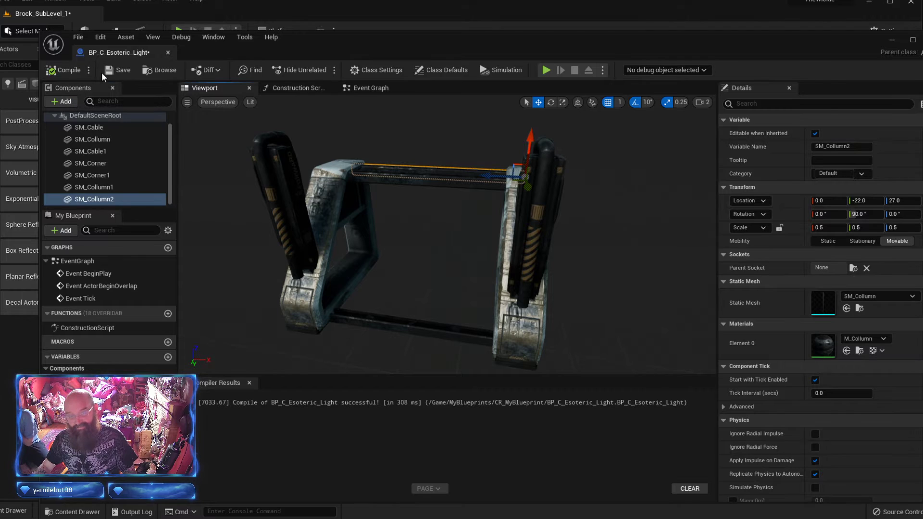
left_click(112, 70)
left_click_drag(292, 45, 1, 2)
right_click_drag(394, 335, 469, 322)
right_click_drag(528, 209, 449, 211)
key("Escape")
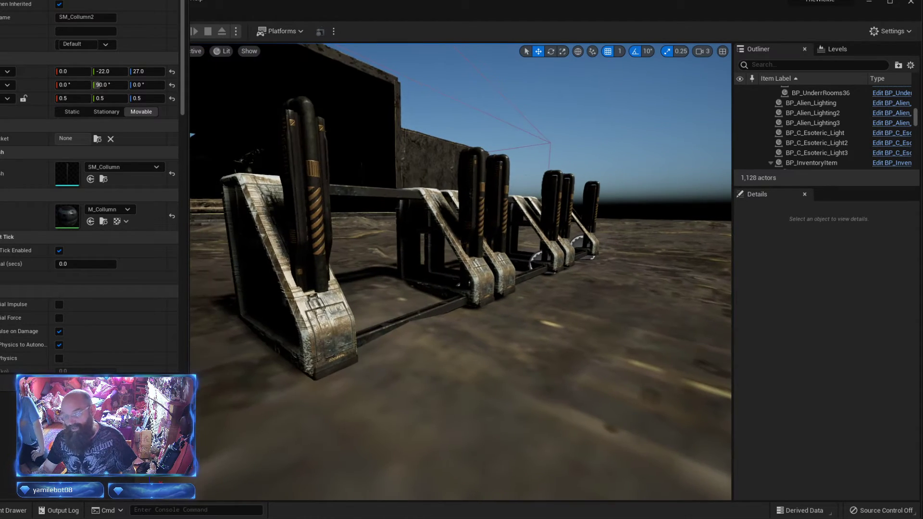
- Bring the mesh library forward and browse the EnigmaticStone static meshes for another part to add to the light
left_click_drag(56, 1, 782, 35)
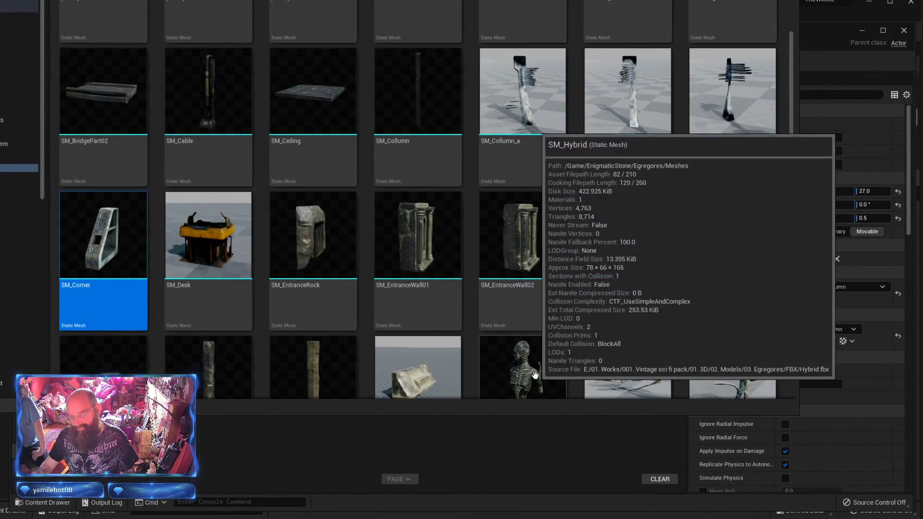
scroll(535, 376, "down", 3)
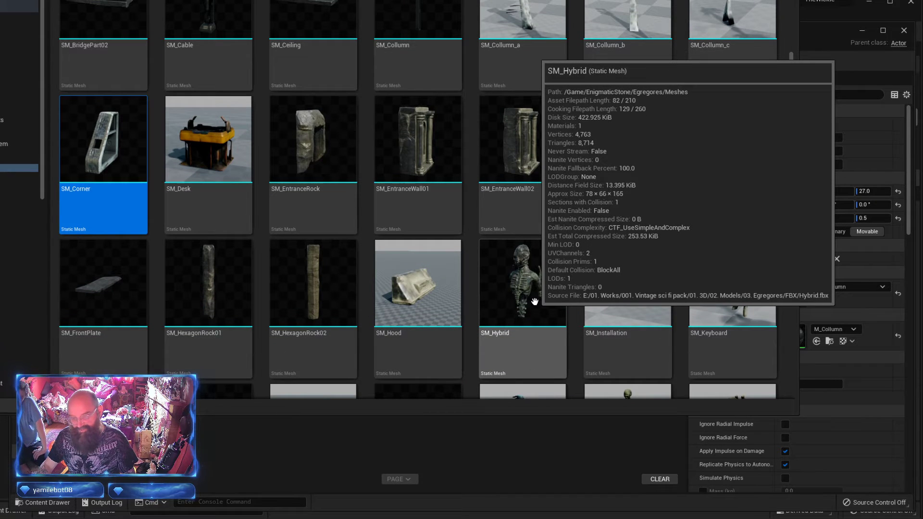
scroll(534, 302, "down", 2)
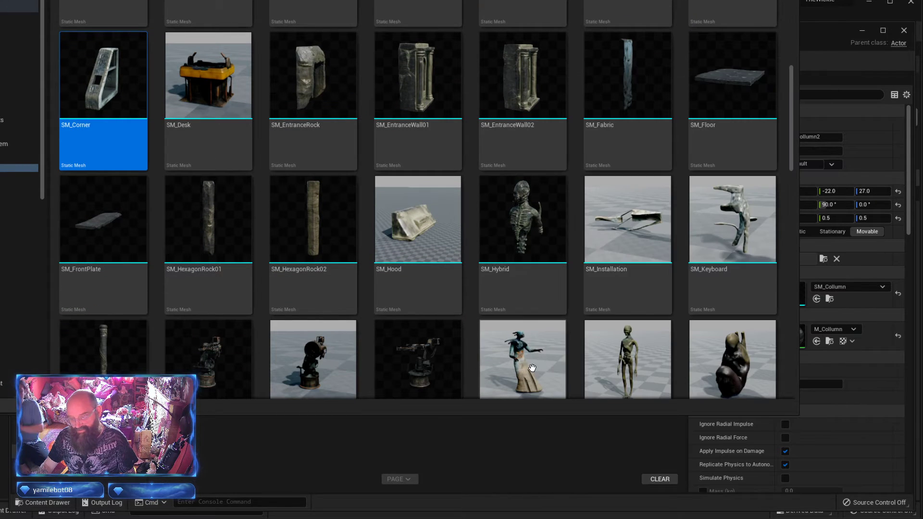
scroll(583, 321, "down", 4)
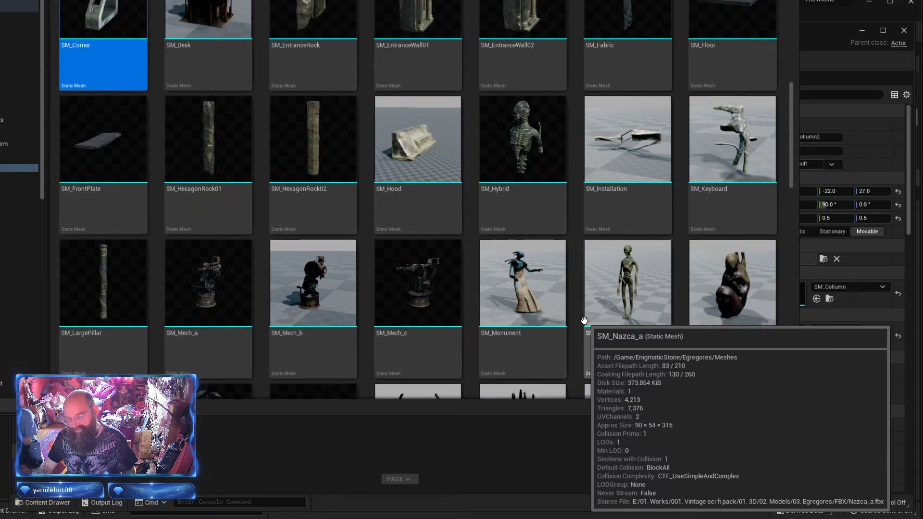
scroll(583, 321, "down", 2)
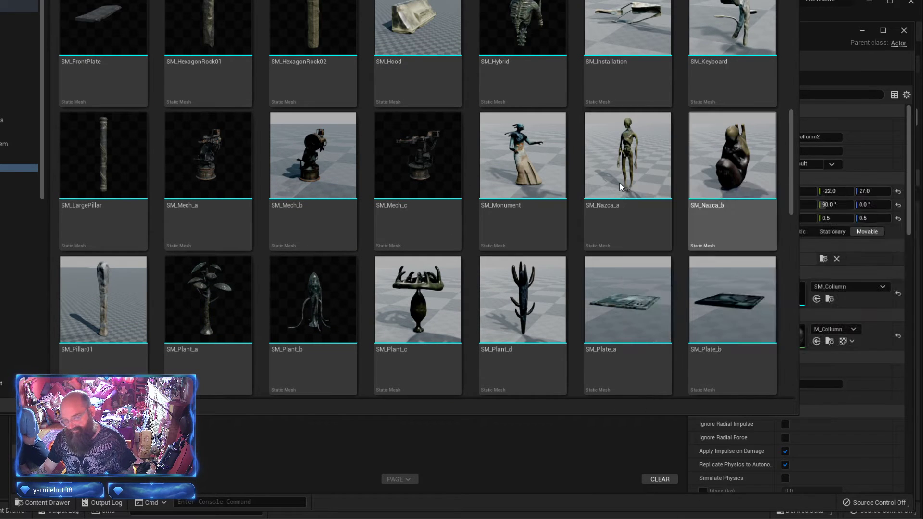
scroll(618, 180, "up", 2)
scroll(501, 199, "down", 3)
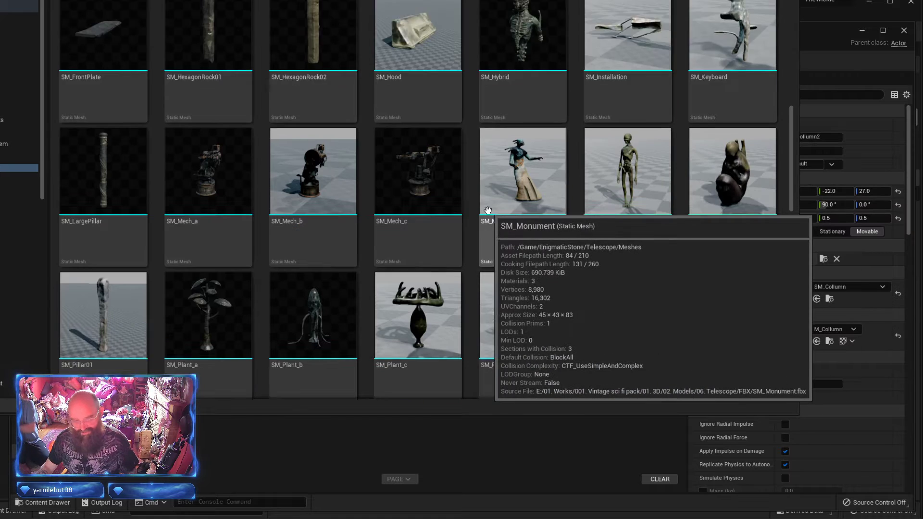
scroll(546, 191, "down", 3)
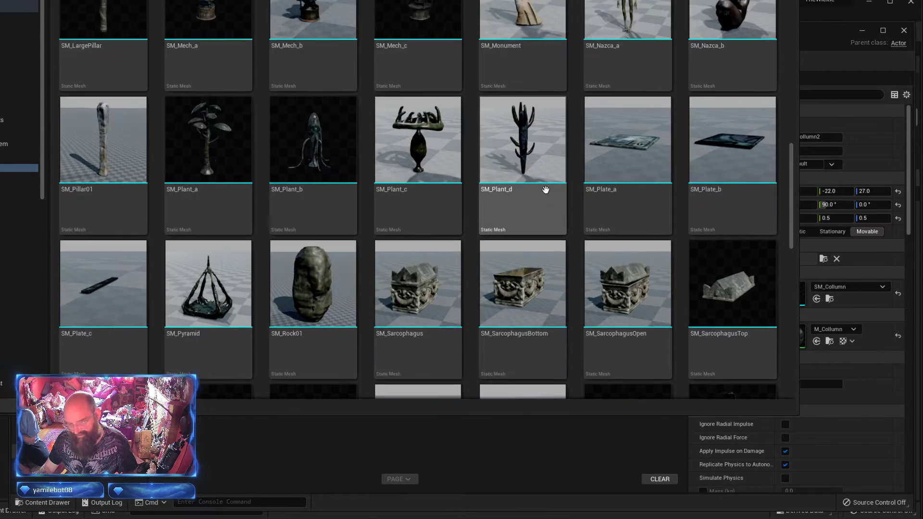
scroll(546, 191, "down", 3)
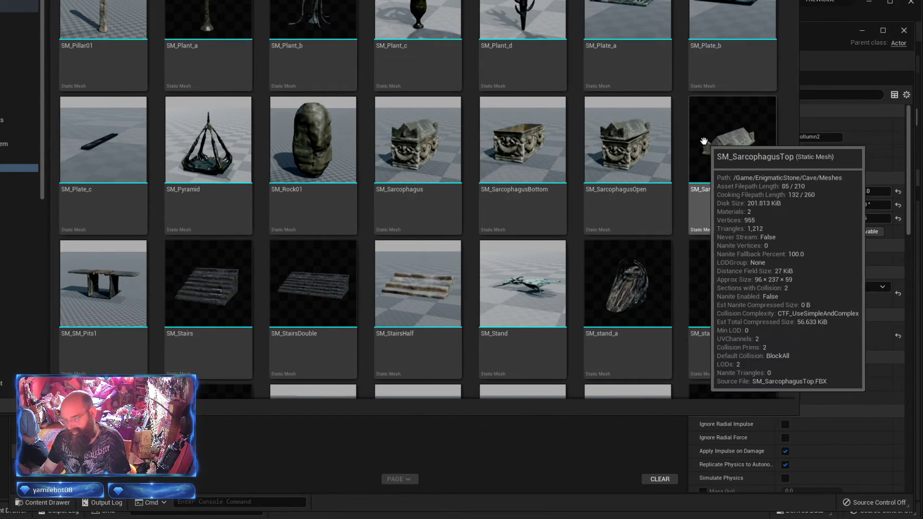
scroll(757, 166, "down", 2)
mouse_move(648, 179)
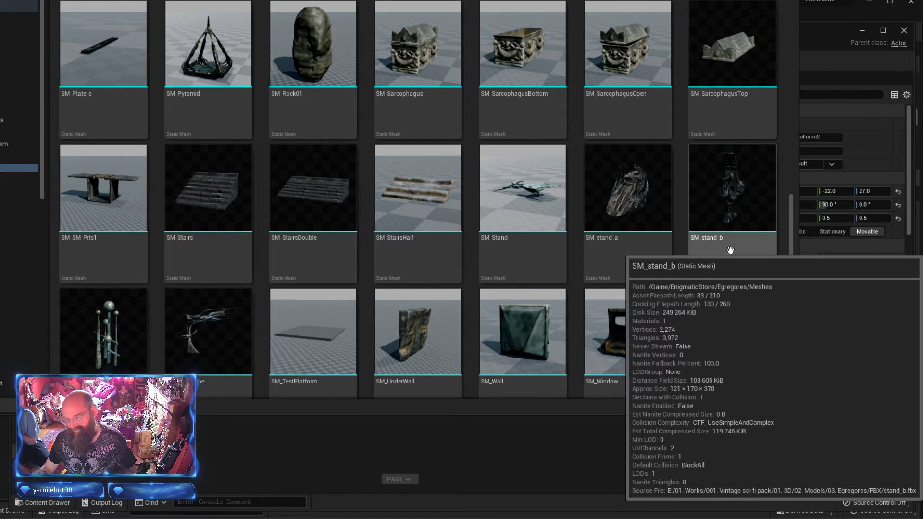
mouse_move(512, 255)
scroll(512, 255, "down", 2)
scroll(625, 270, "down", 2)
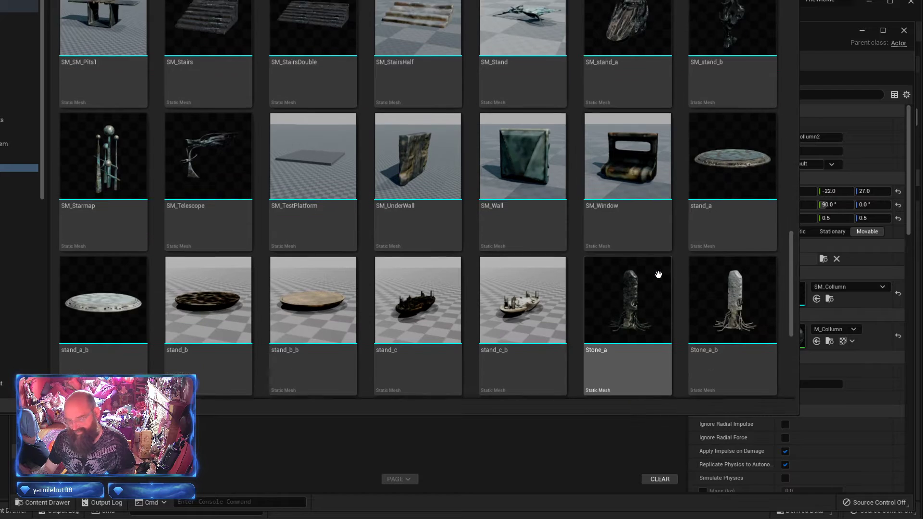
mouse_move(646, 266)
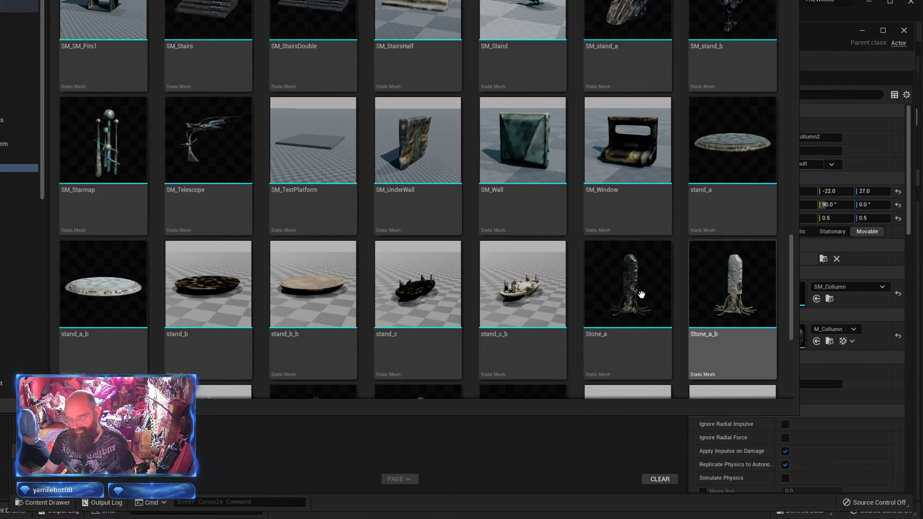
left_click_drag(673, 0, 747, 0)
scroll(471, 24, "down", 8)
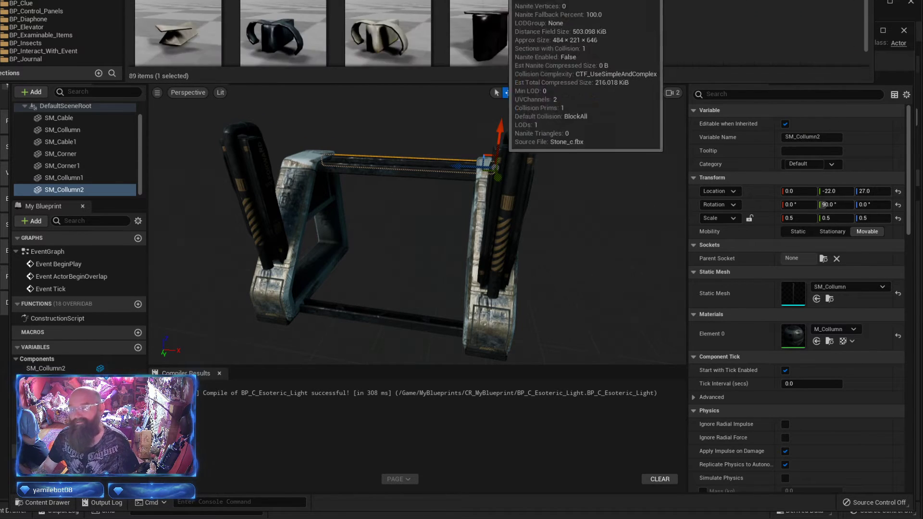
- Add the Stone_d_b static mesh from the library as a child component of SM_Collumn2 and select it
scroll(471, 24, "down", 2)
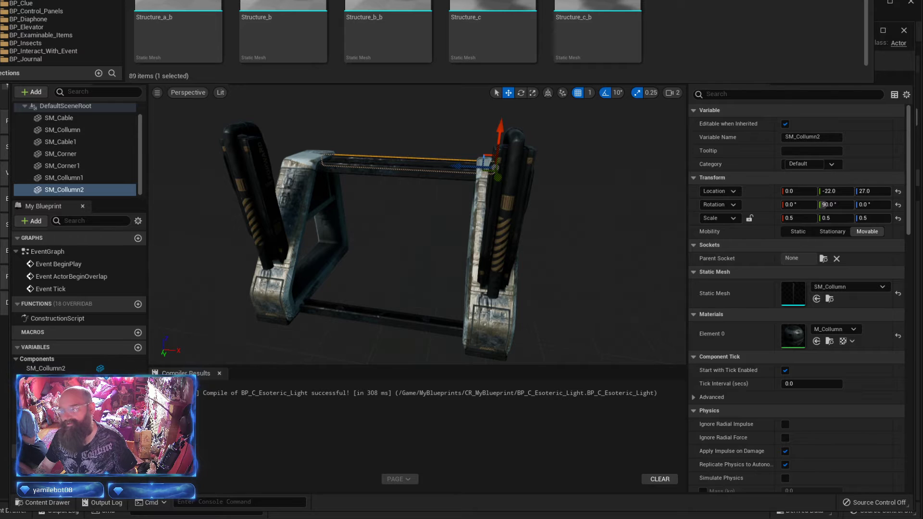
left_click_drag(673, 2, 75, 191)
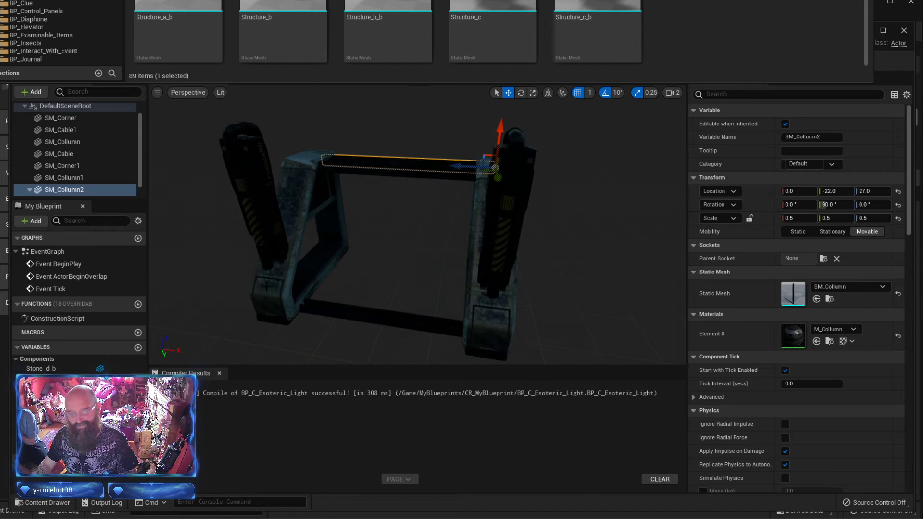
right_click_drag(267, 285, 318, 285)
key("s")
key("s")
right_click_drag(444, 164, 302, 110)
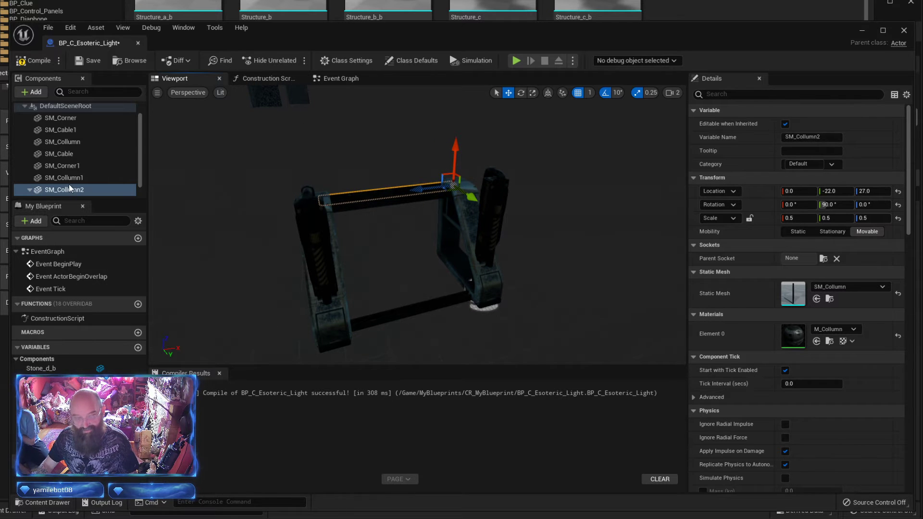
scroll(65, 185, "down", 1)
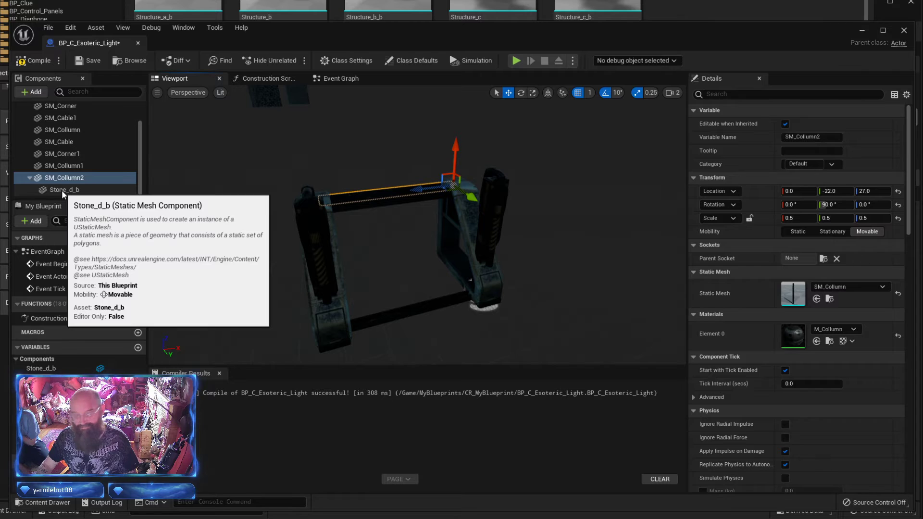
left_click(61, 190)
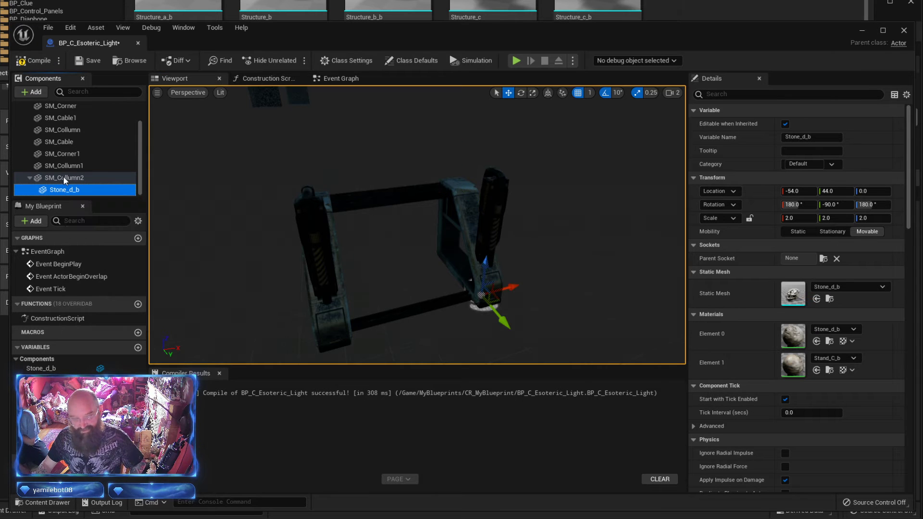
- Try detaching Stone_d_b from SM_Collumn2, and undo both the accidental variable rename and the detachment
left_click_drag(65, 179, 64, 177)
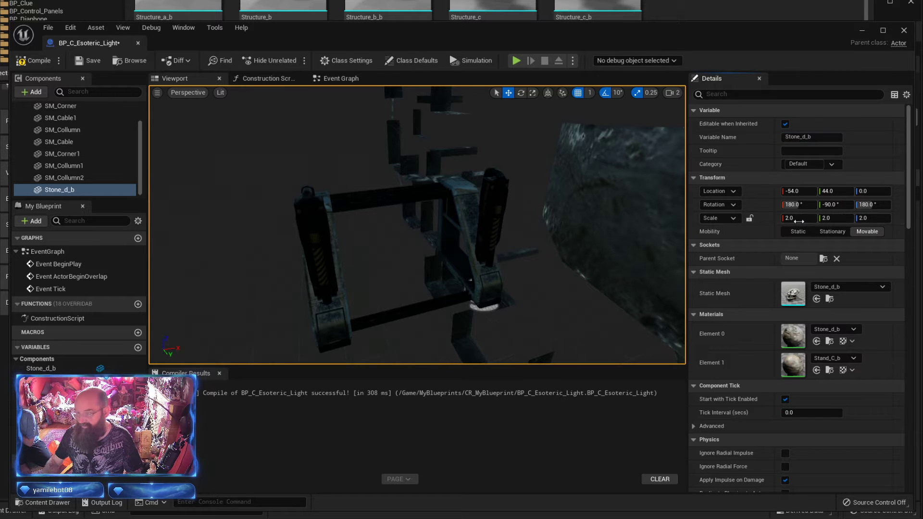
type("0.")
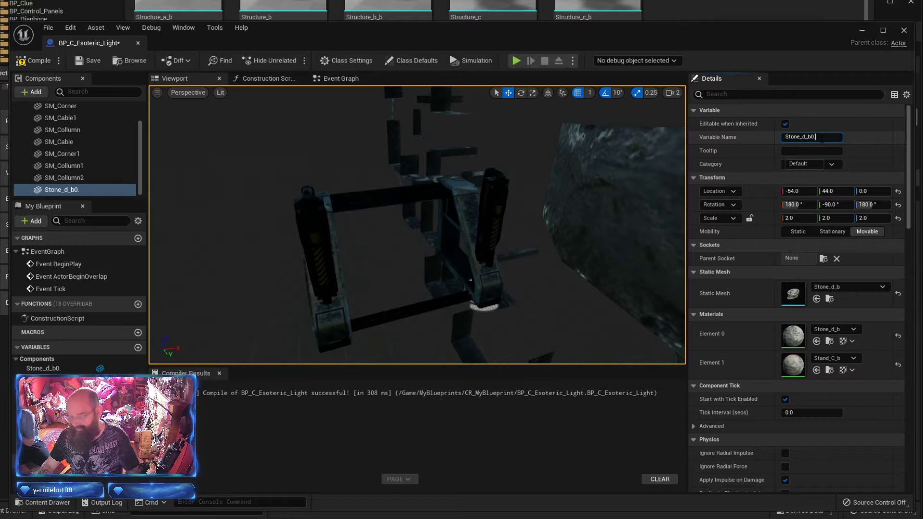
key("Return")
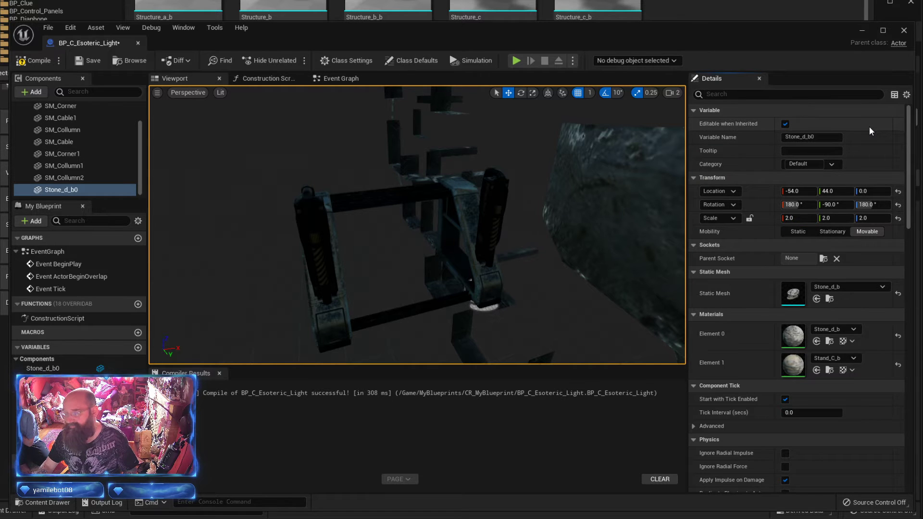
key("ctrl+z")
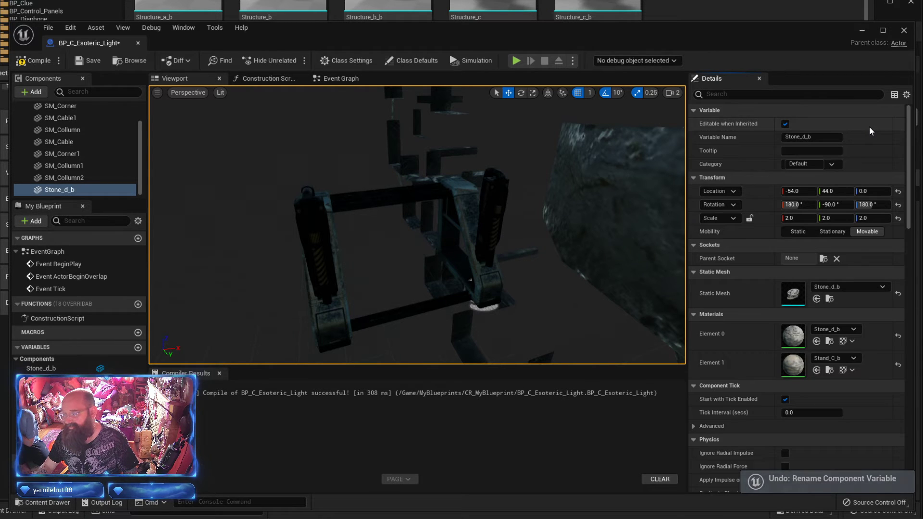
key("ctrl+z")
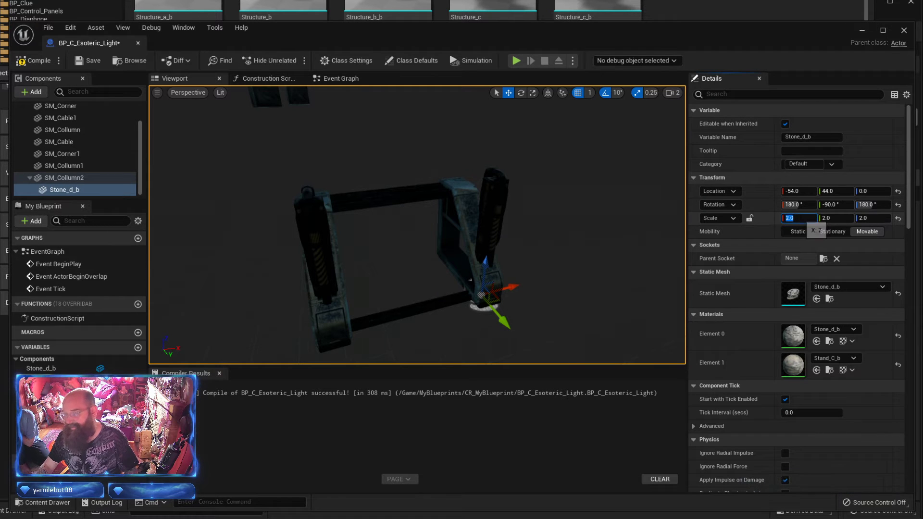
- Set the Stone_d_b component's scale to 0.5 on all three axes
left_click(799, 218)
type("0.5")
key("Tab")
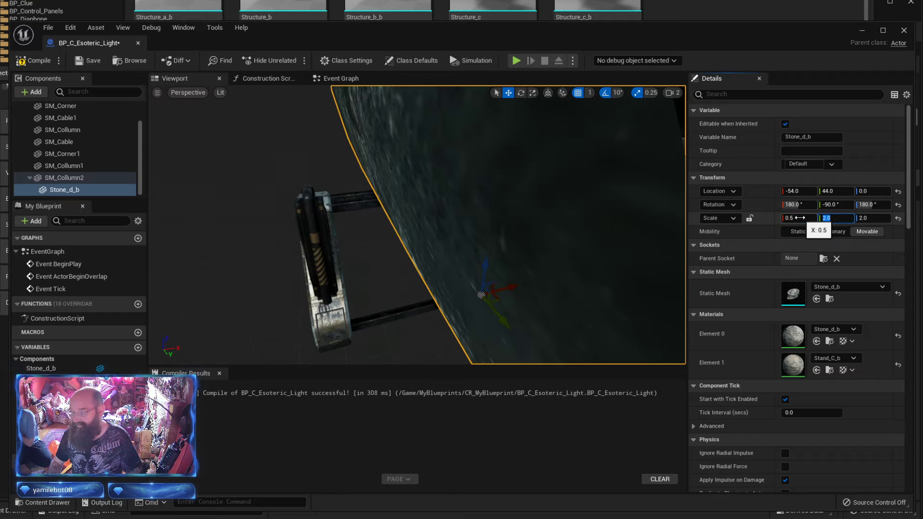
type("0.5")
key("Tab")
type("0.")
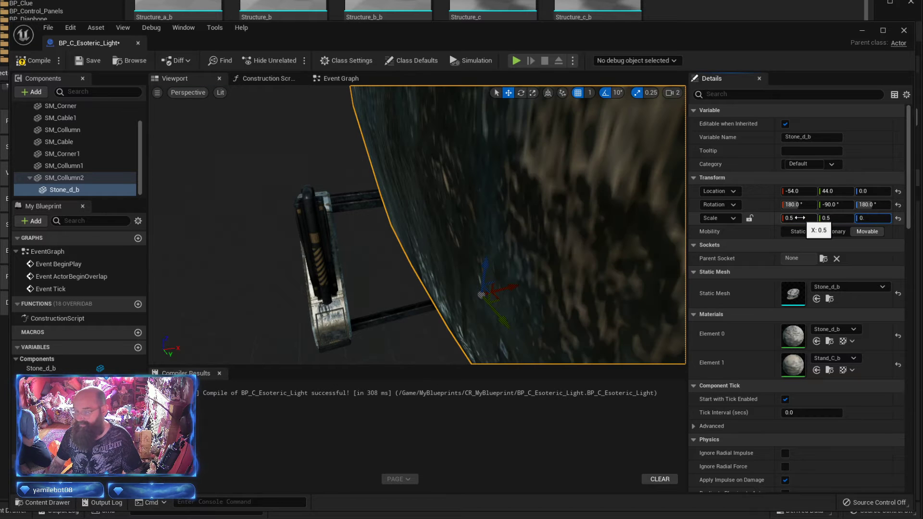
type("5")
key("Return")
- Reduce the Stone_d_b component's scale to 0.2 on all three axes
key("s")
right_click_drag(418, 272, 506, 225)
key("a")
key("w")
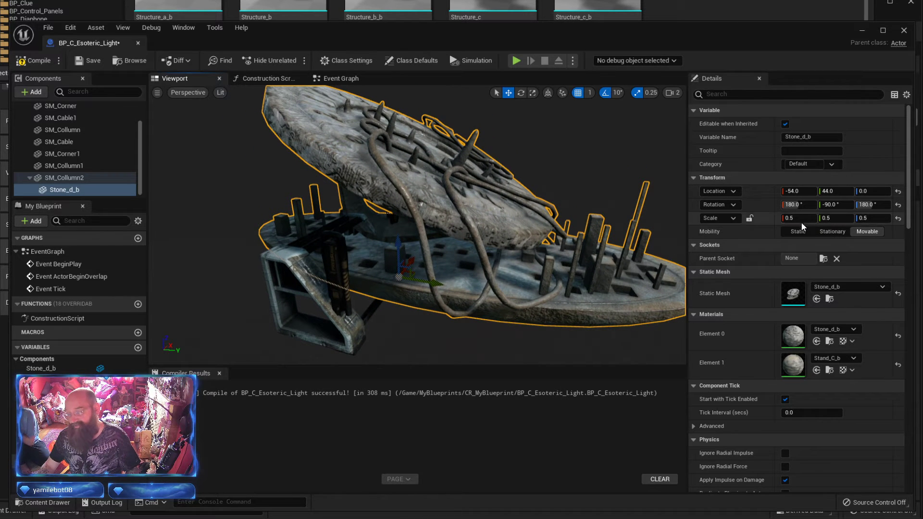
type("0.2")
key("Tab")
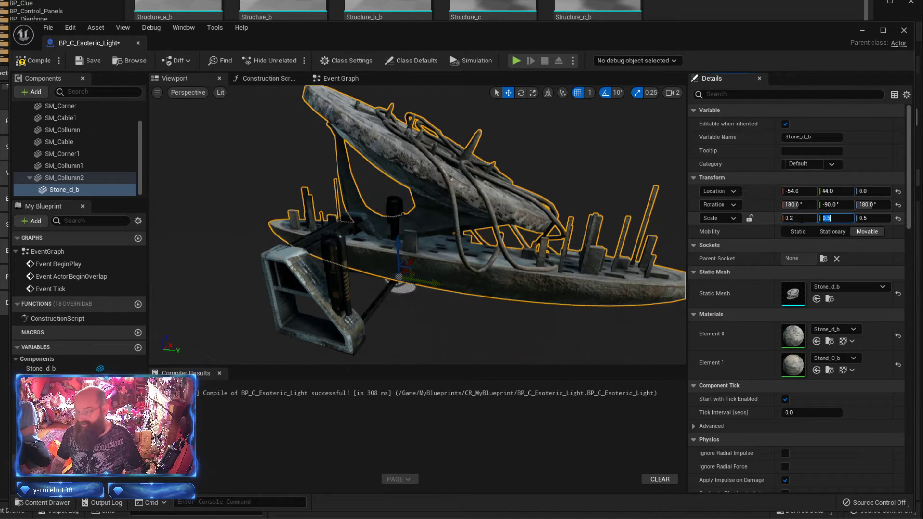
type("0.2")
key("Tab")
type("0.2")
key("Tab")
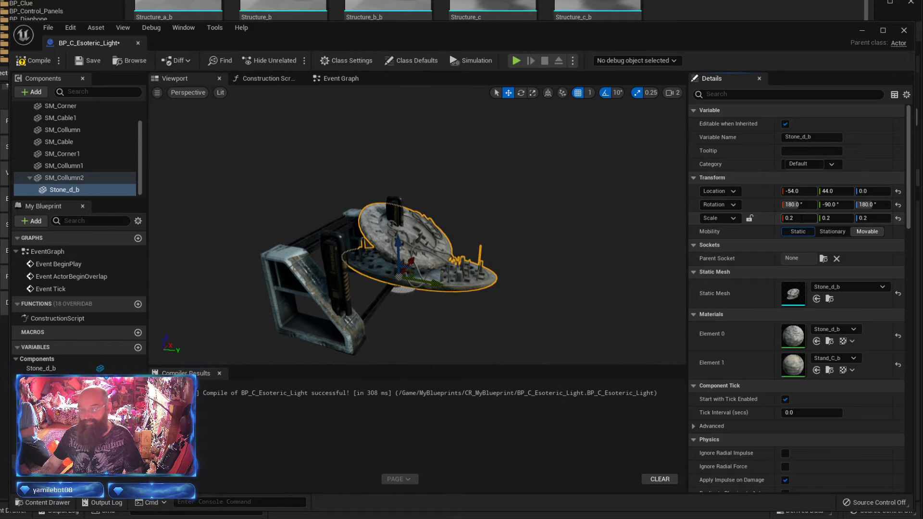
- Move Stone_d_b along its Z axis to 42, centring it between the two corner frames
right_click_drag(470, 260, 312, 286)
right_click_drag(423, 264, 518, 234)
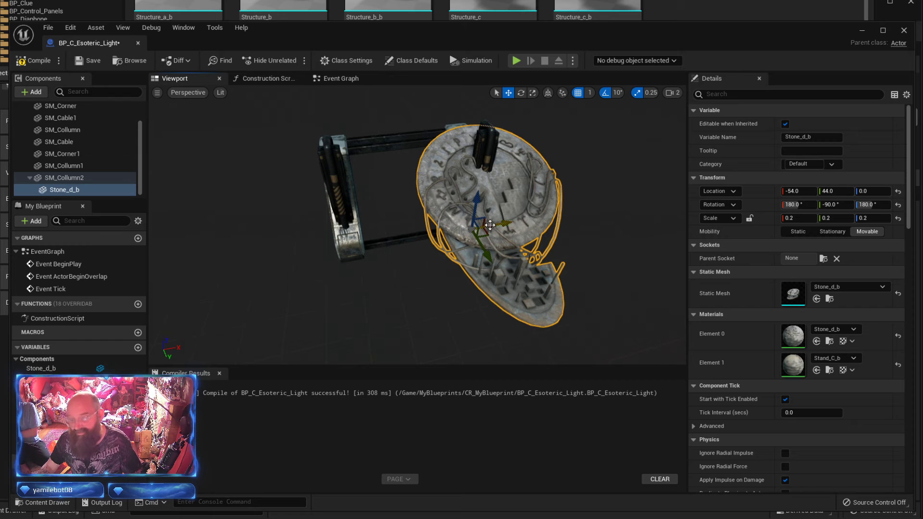
left_click_drag(497, 225, 437, 241)
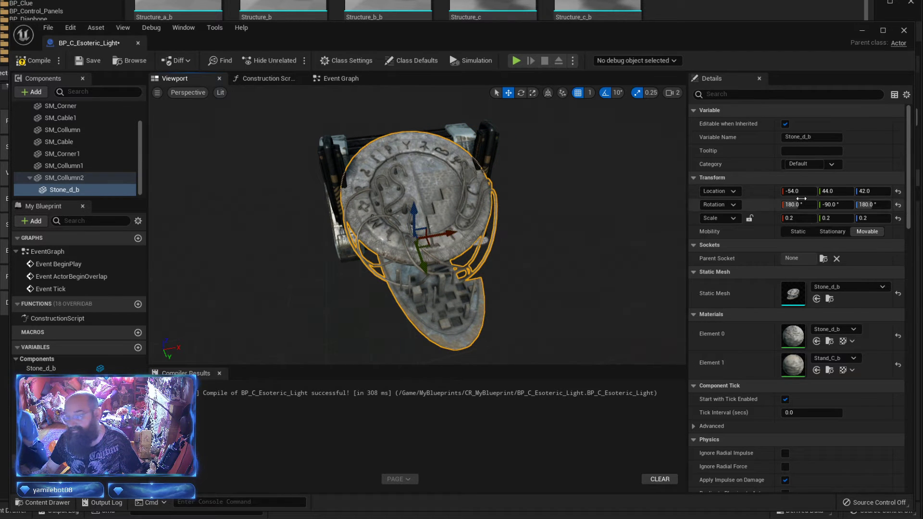
- Set the Stone_d_b component's scale to 0.15 on X, Y and Z
left_click(793, 218)
type("0.")
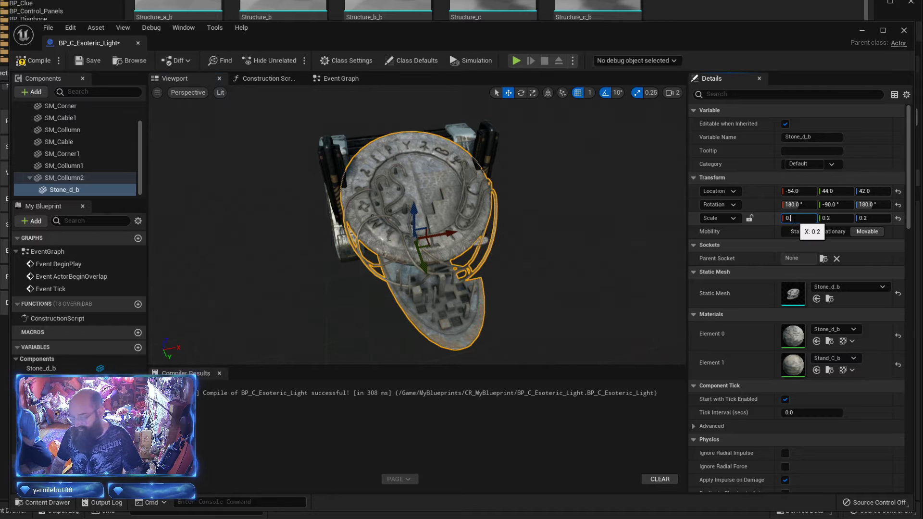
type("15")
key("Tab")
type("0.15")
key("Tab")
type("0.15")
key("Return")
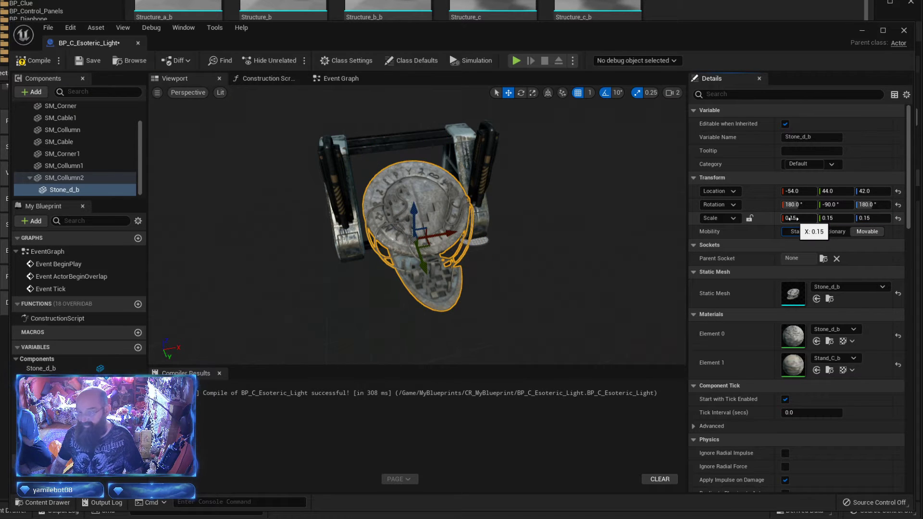
- Move Stone_d_b back into the frame along its Y axis, to Y 22
right_click_drag(417, 231, 533, 212)
key("w")
key("a")
right_click_drag(343, 273, 343, 273)
key("d")
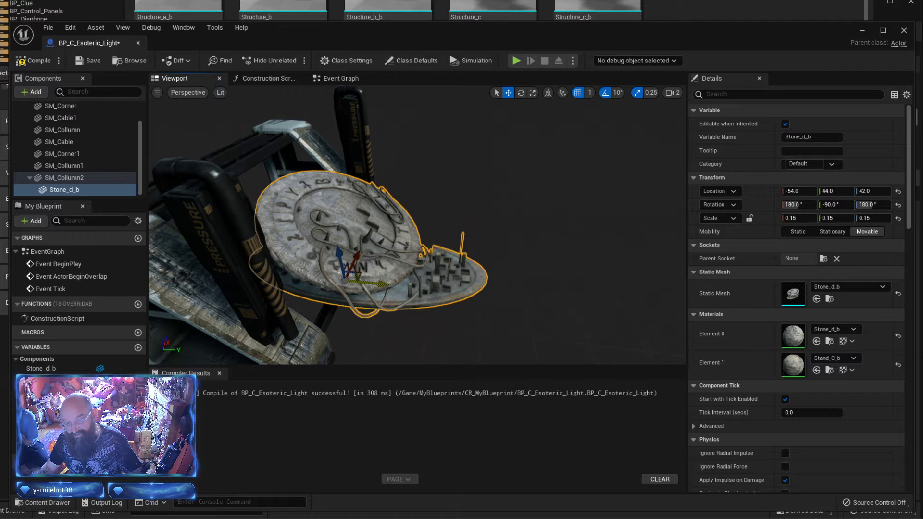
left_click_drag(368, 281, 324, 275)
- Inspect how the Stone_d_b disc sits between the cables and frames, and compile and save BP_C_Esoteric_Light
key("d")
right_click_drag(324, 274, 233, 260)
key("q")
key("a")
key("e")
key("e")
key("d")
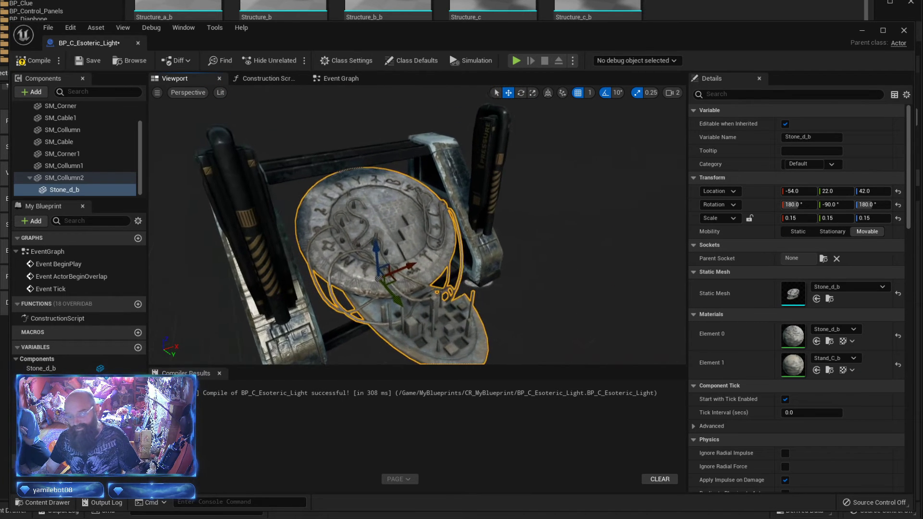
key("a")
right_click_drag(431, 283, 443, 285)
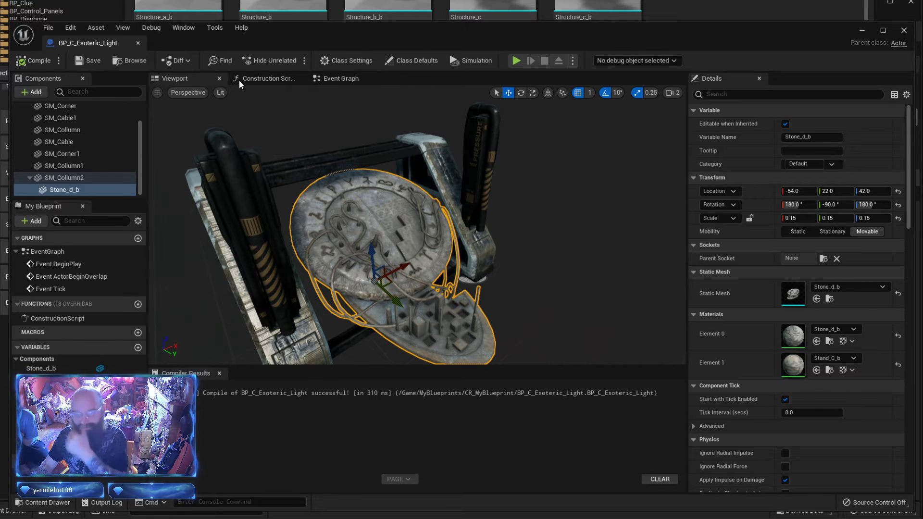
- Browse the mesh library for another part and examine the light assembly from the side
key("a")
right_click_drag(299, 259, 319, 273)
key("d")
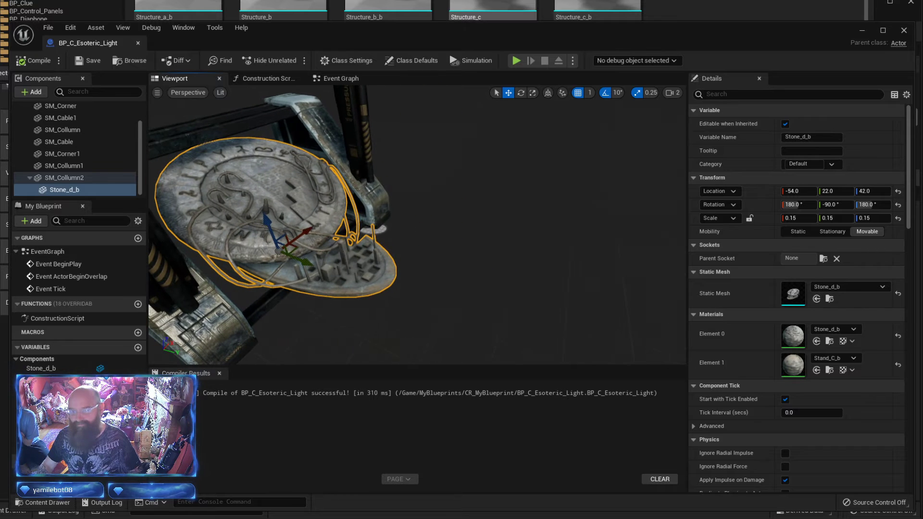
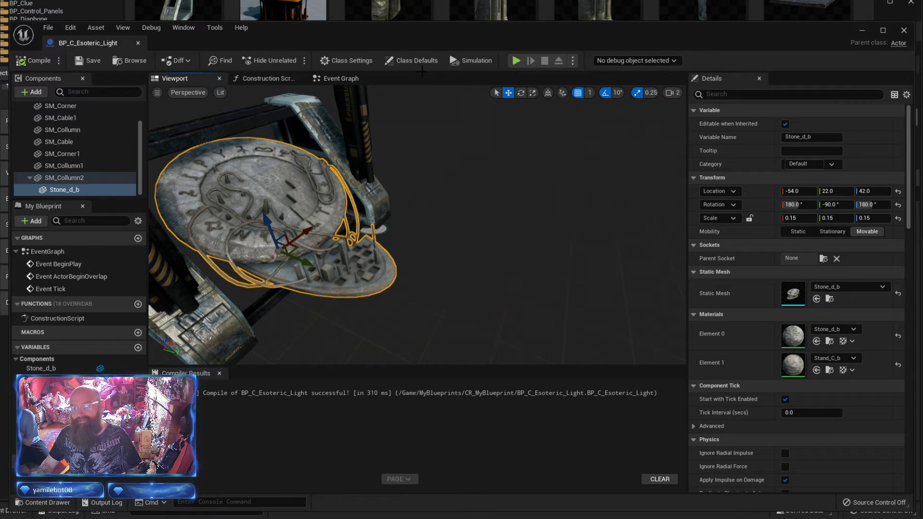
scroll(459, 8, "up", 3)
right_click_drag(538, 242, 570, 221)
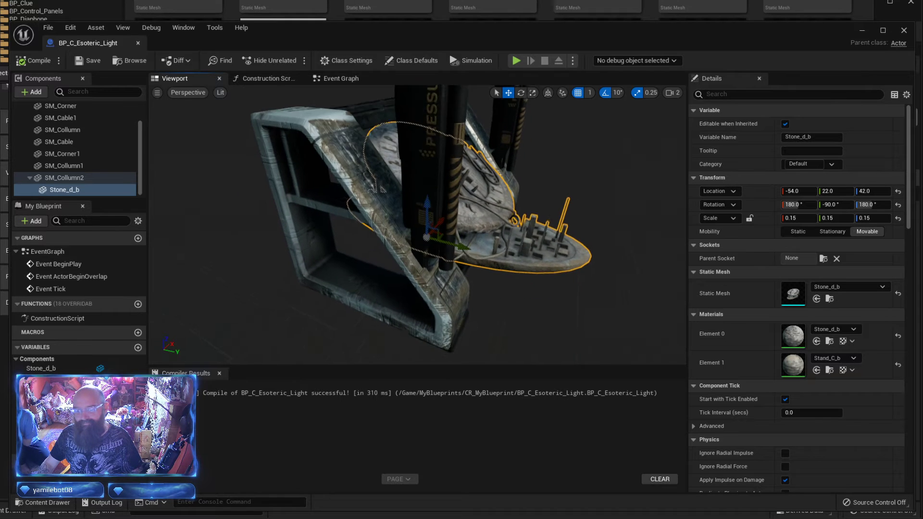
mouse_move(169, 191)
right_mouse_down()
mouse_move(166, 182)
mouse_move(168, 191)
right_mouse_up()
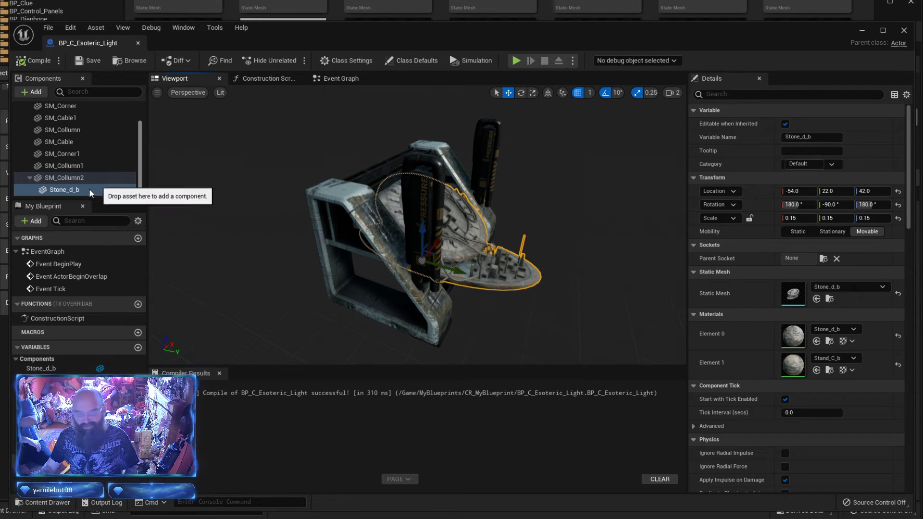
- Try moving Stone_d_b out from under SM_Collumn2 to the scene root, and undo the detachment
left_click_drag(87, 188, 83, 179)
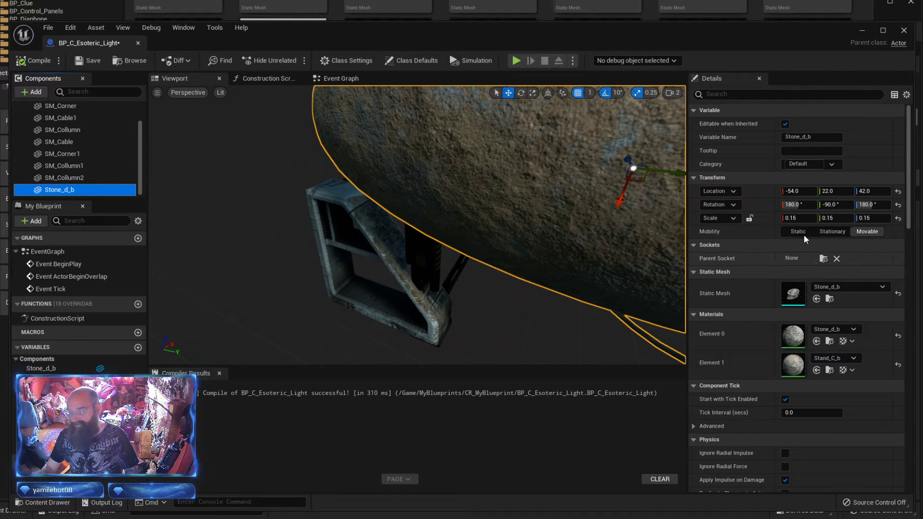
left_click(793, 218)
key("s")
right_click_drag(572, 255, 582, 255)
key("ctrl+z")
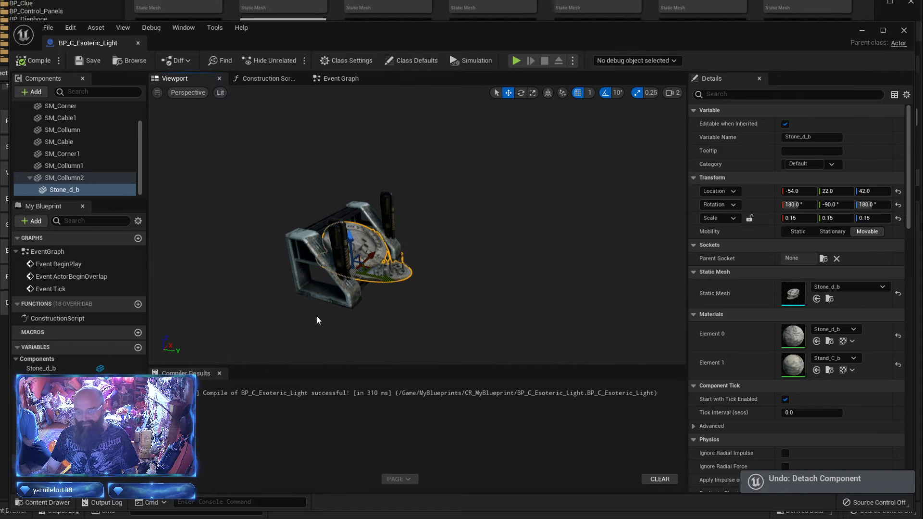
- Add the pottery_e static mesh from the library as a child component of SM_Collumn2
right_click_drag(306, 316, 277, 303)
key("w")
key("s")
left_click(283, 1)
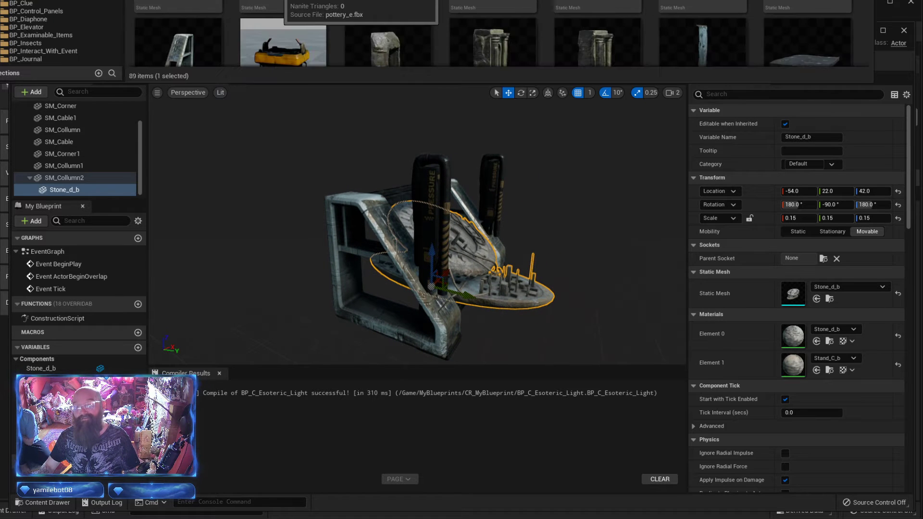
left_click_drag(282, 1, 76, 166)
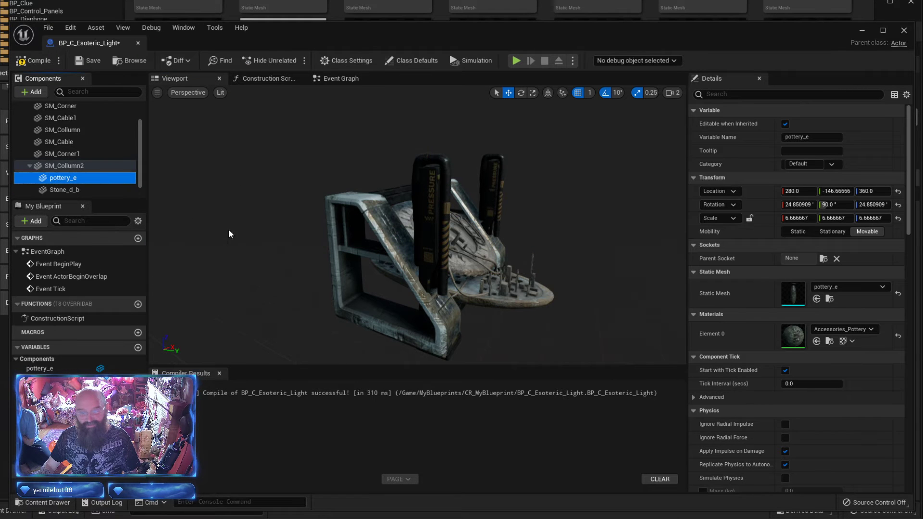
- Set the pottery_e component's scale to 1.0 on all three axes
right_click_drag(229, 233, 180, 234)
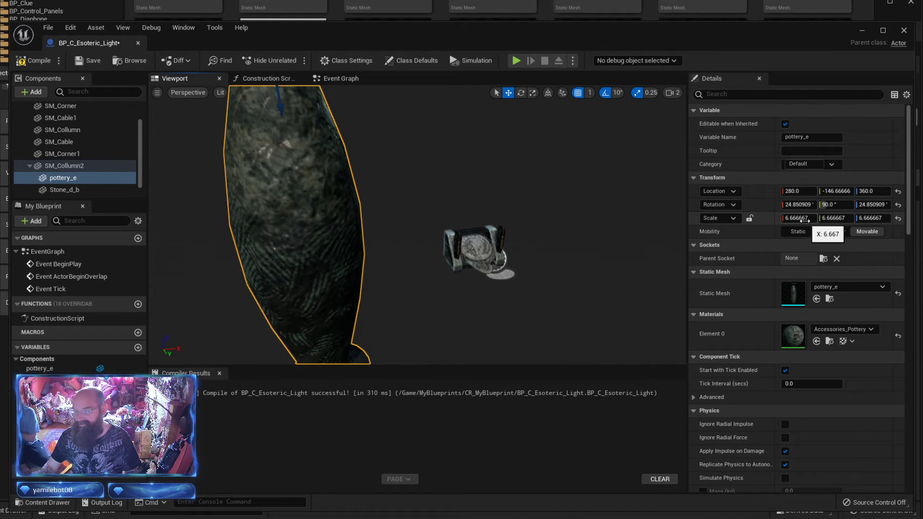
type("0")
key("Tab")
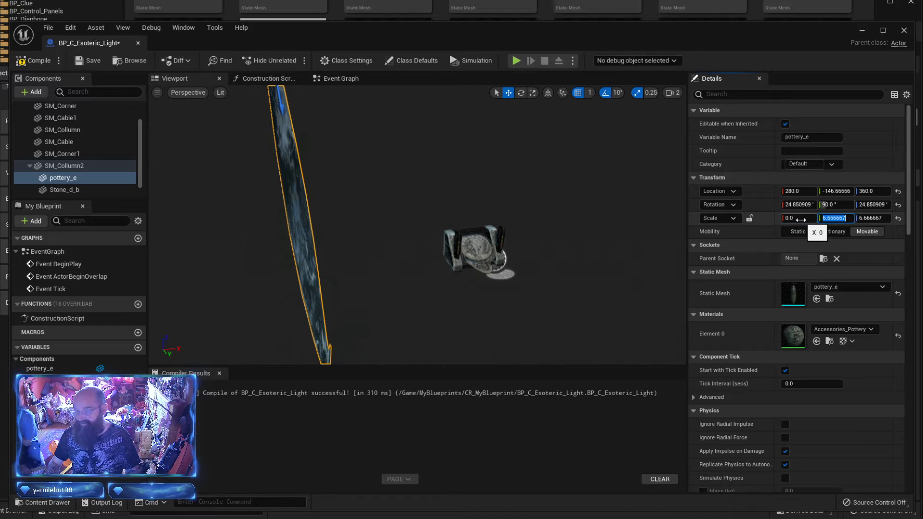
key("Return")
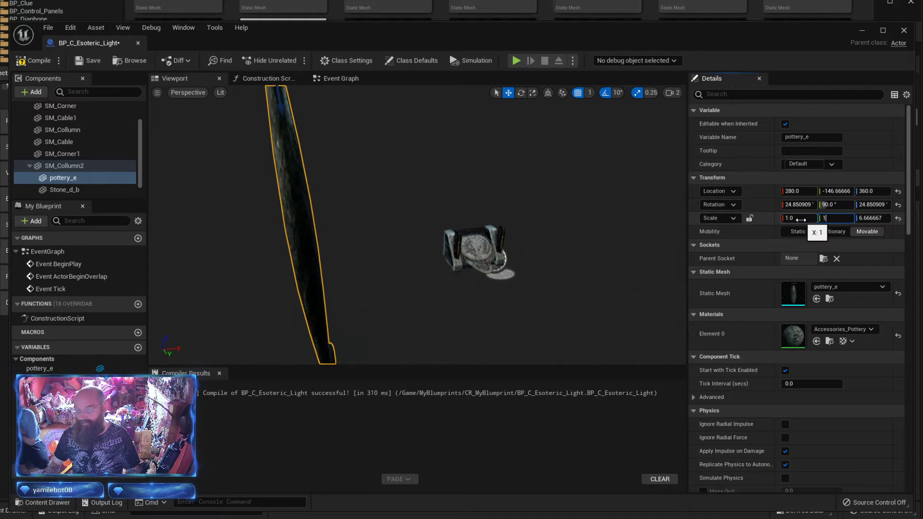
- Move pottery_e beside the light frame, to X -86 and Z 66, and compile and save the Blueprint
mouse_move(223, 164)
right_mouse_down()
mouse_move(231, 145)
mouse_move(223, 145)
right_mouse_up()
left_click_drag(251, 136, 415, 299)
left_click(33, 61)
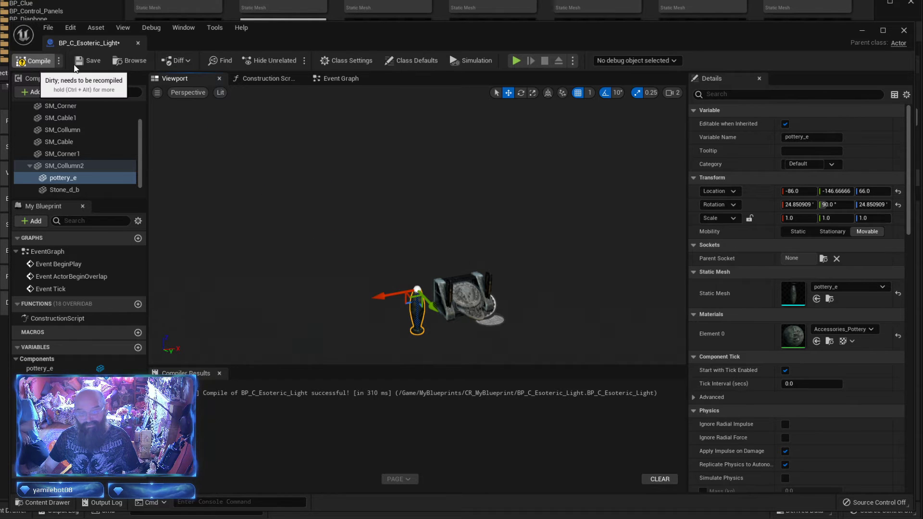
left_click(89, 60)
- Rotate pottery_e beside the light frame to about 180°, 90° and 0°
right_click_drag(391, 307, 279, 252)
left_click_drag(283, 257, 429, 263)
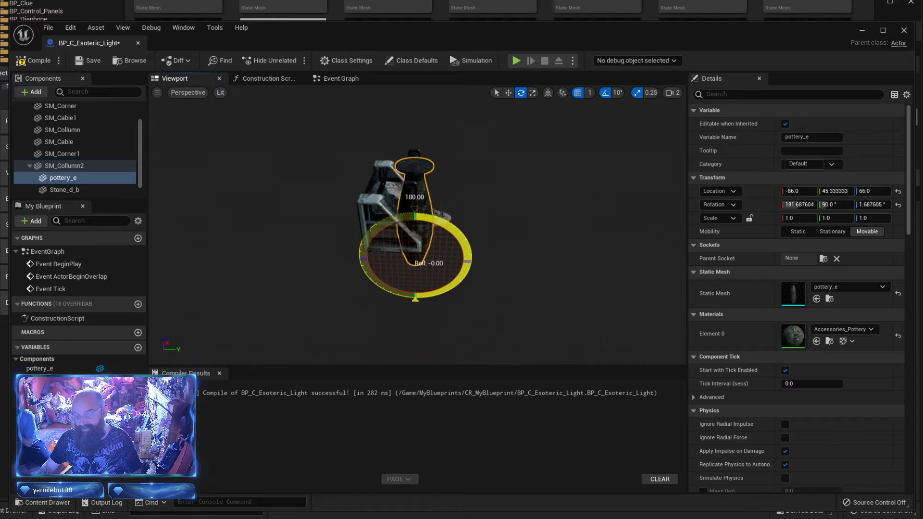
right_click_drag(458, 191, 384, 202)
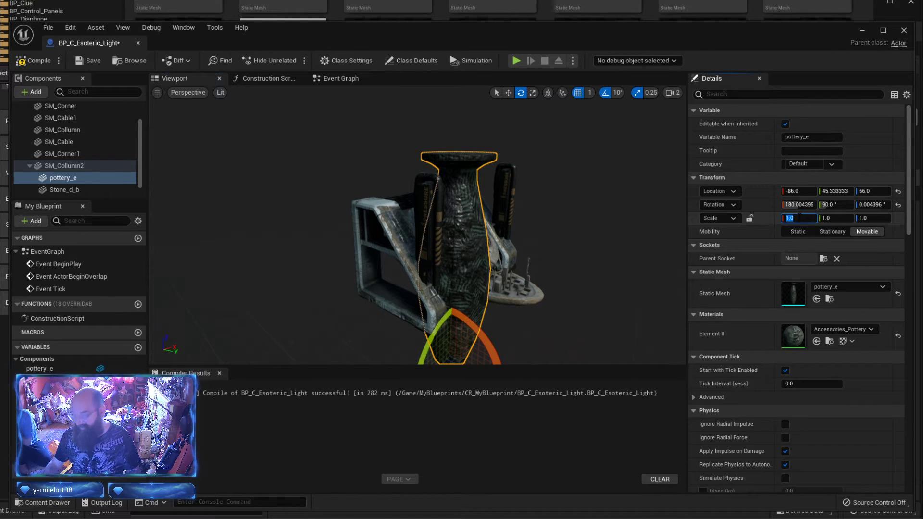
- Set the pottery_e component's scale to 0.5 on all three axes
left_click(799, 214)
type("0.5")
key("Tab")
type("0.5")
key("Tab")
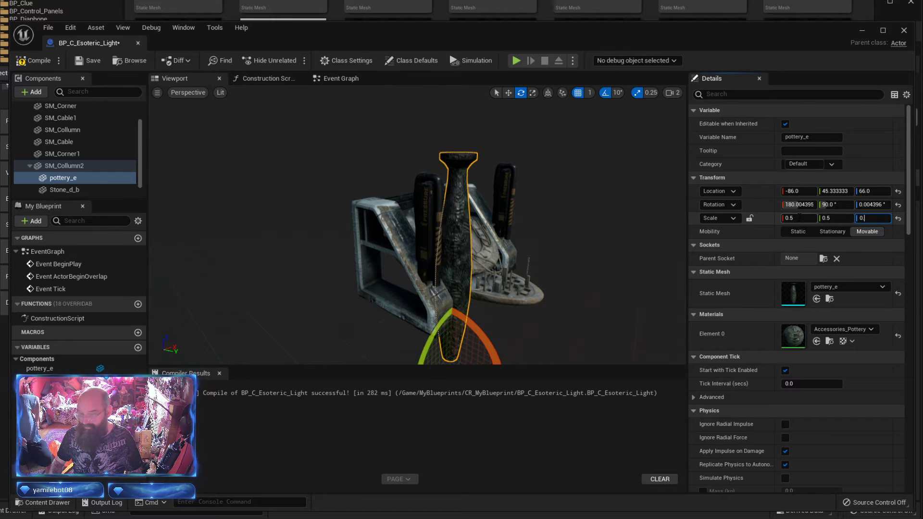
type("0.5")
key("Tab")
- Move pottery_e in front of the black column, to about X -42, Y 43.33 and Z 88
right_click_drag(480, 240, 455, 286)
key("w")
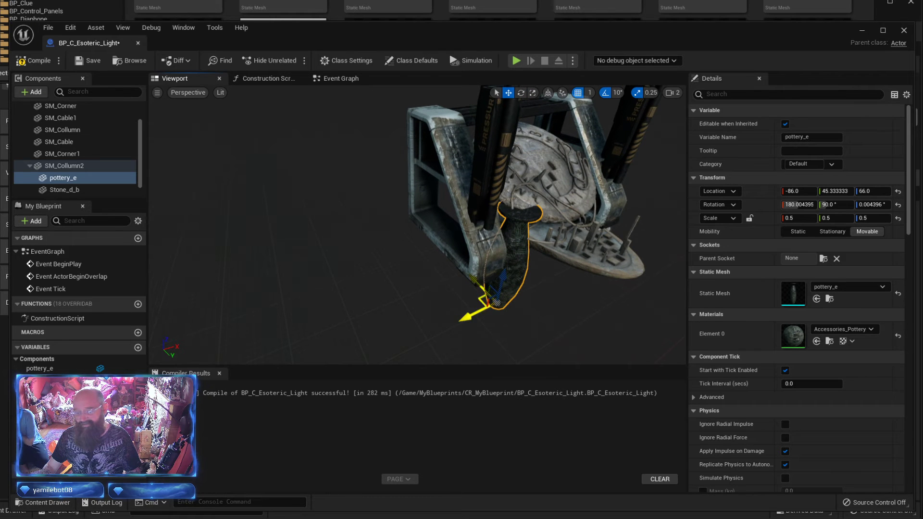
left_click_drag(485, 296, 486, 199)
right_click_drag(485, 199, 567, 236)
right_click_drag(343, 302, 370, 307)
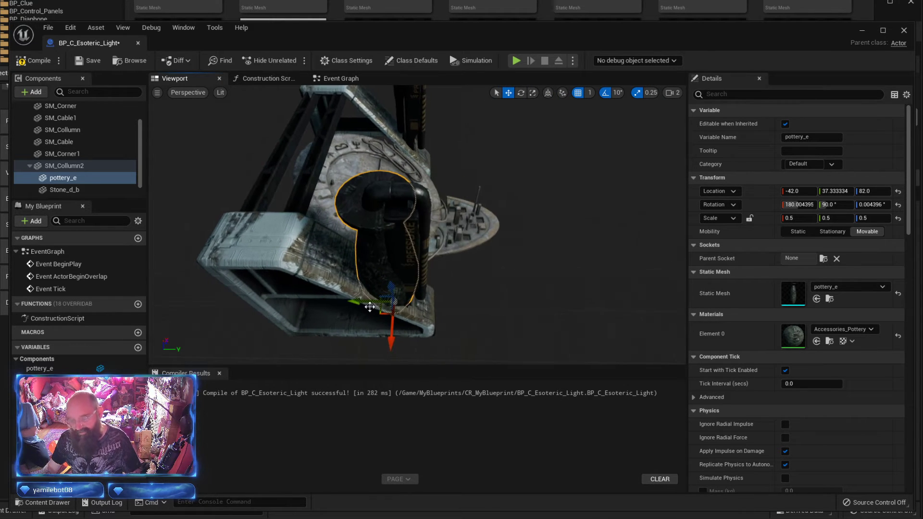
left_click_drag(387, 315, 401, 329)
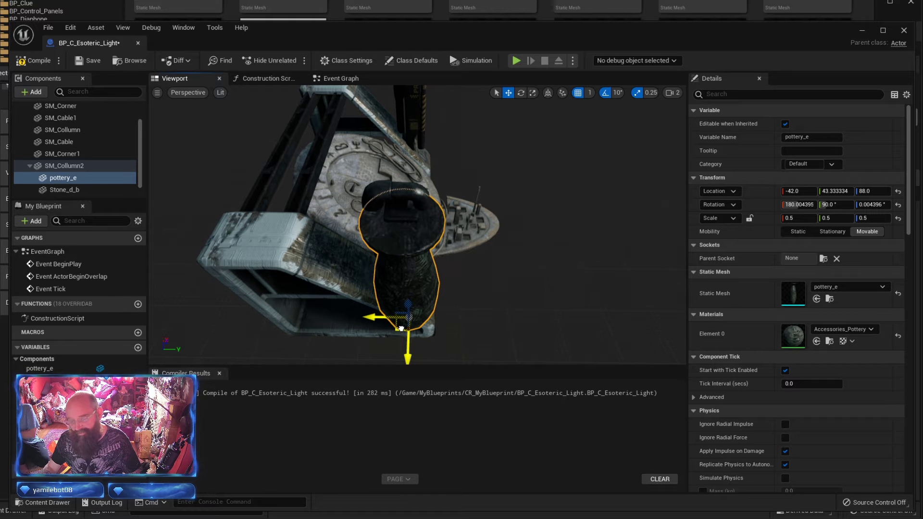
right_click_drag(509, 290, 464, 242)
- Reduce the pottery_e component's scale to 0.25 on all three axes
key("w")
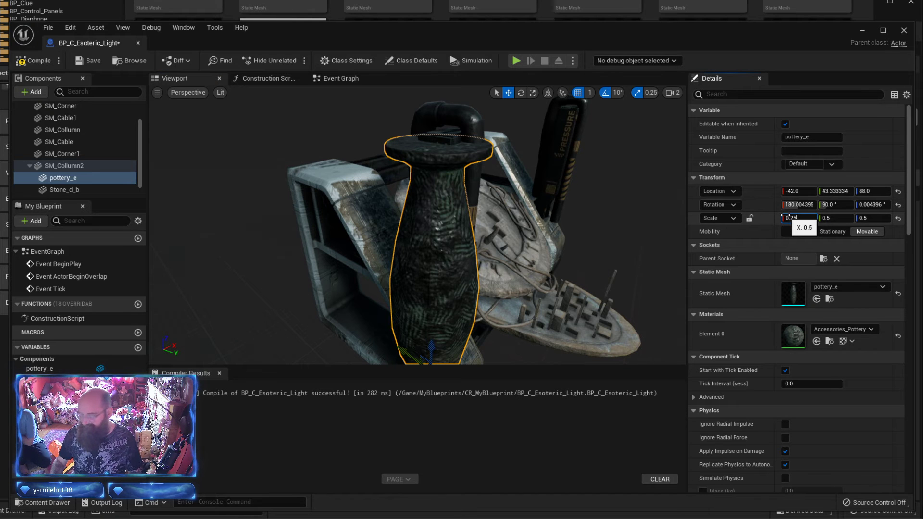
key("Tab")
type("0.25")
key("Tab")
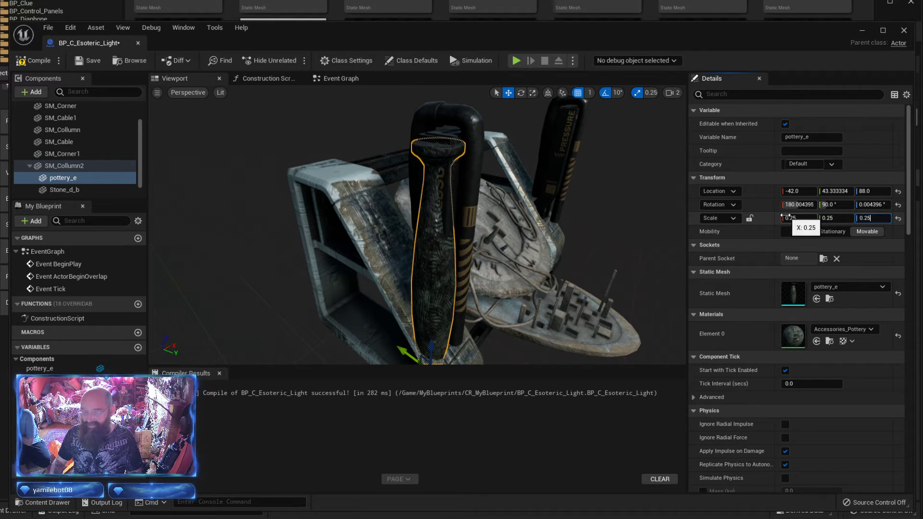
key("Return")
- Position pottery_e against the upper part of the black column, at about X -12, Y 45.33 and Z 88
right_click_drag(419, 226, 457, 245)
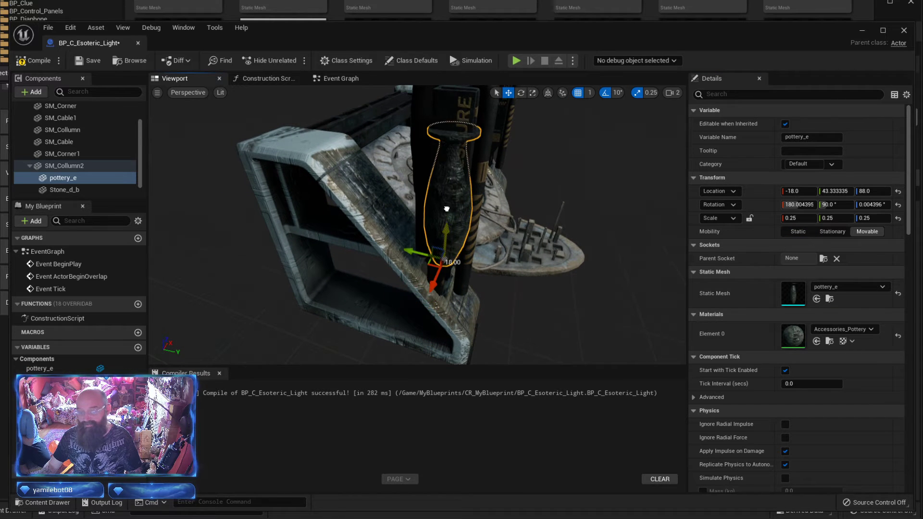
left_click_drag(446, 210, 452, 189)
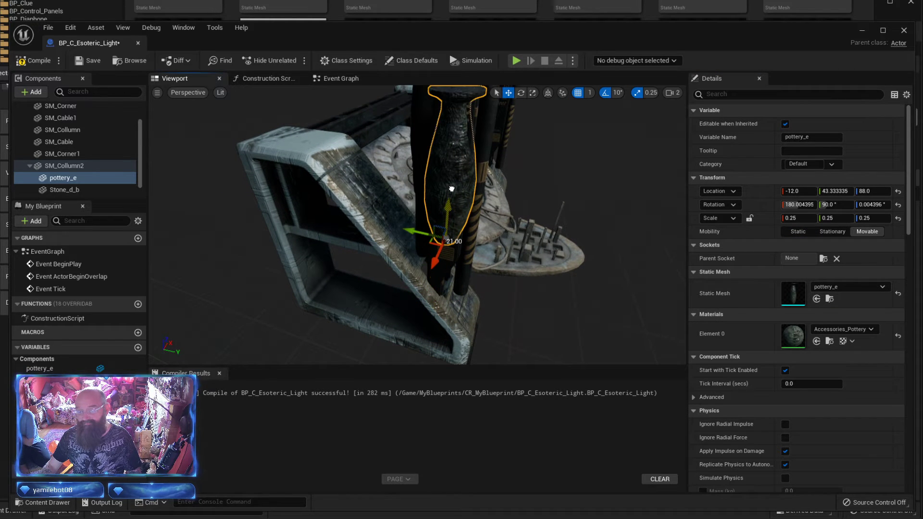
right_click_drag(451, 192, 332, 188)
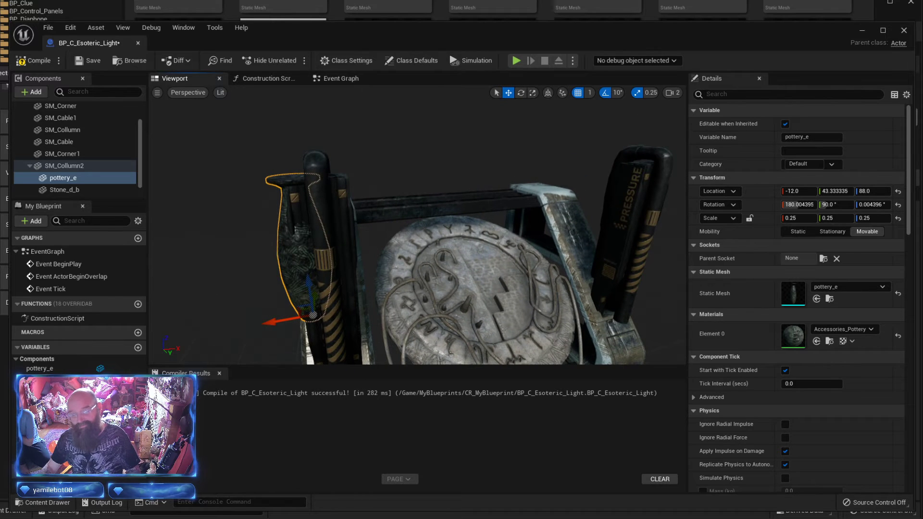
right_click_drag(451, 192, 560, 221)
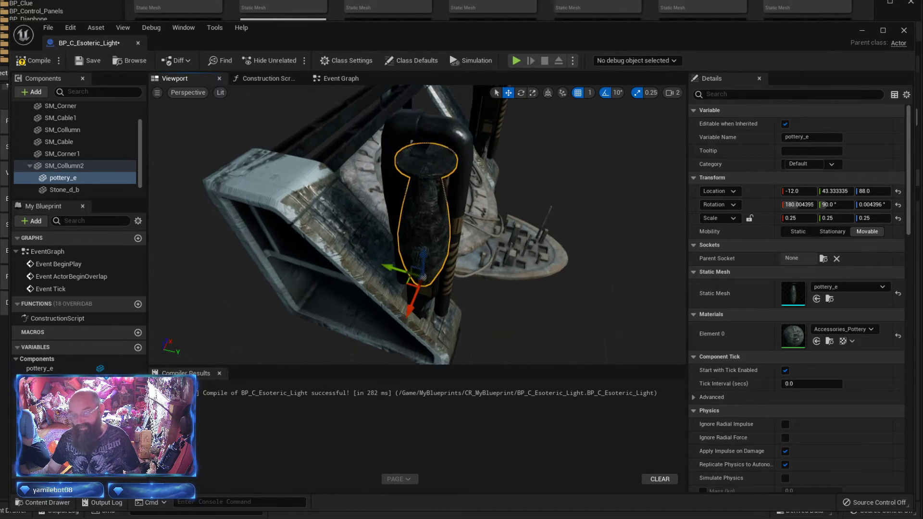
mouse_move(332, 260)
right_mouse_down()
mouse_move(315, 250)
mouse_move(332, 260)
right_mouse_up()
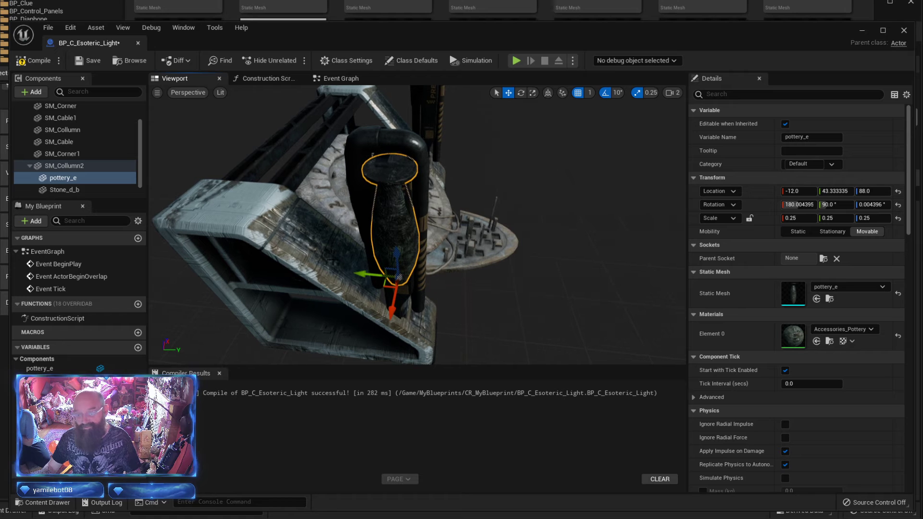
left_click_drag(376, 273, 381, 274)
right_click_drag(387, 273, 339, 281)
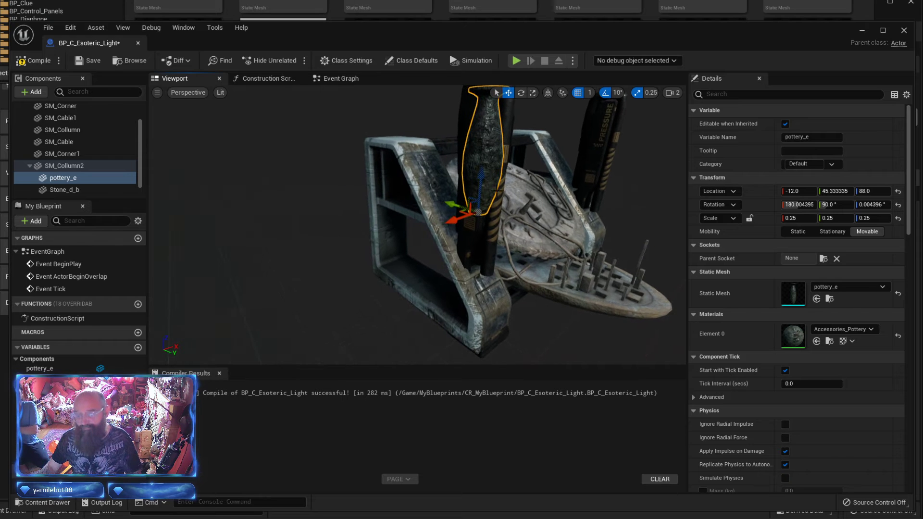
right_click_drag(497, 191, 568, 187)
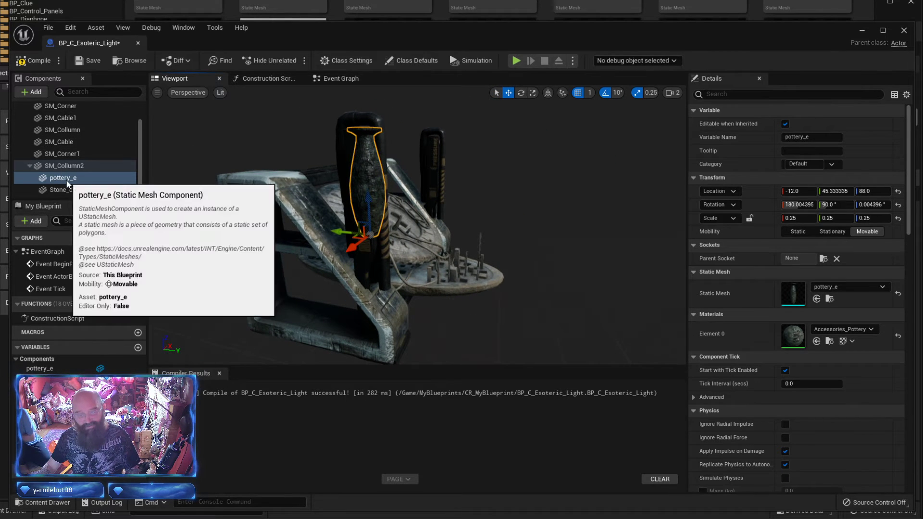
- Duplicate pottery_e under SM_Collumn2 and turn the original over to a rotation of 0°, 90° and 0°
left_click(84, 179)
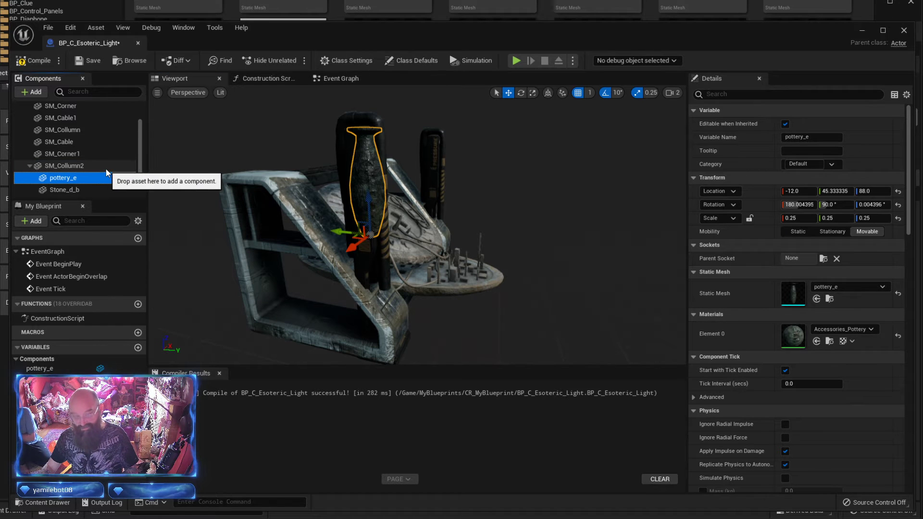
key("ctrl+d")
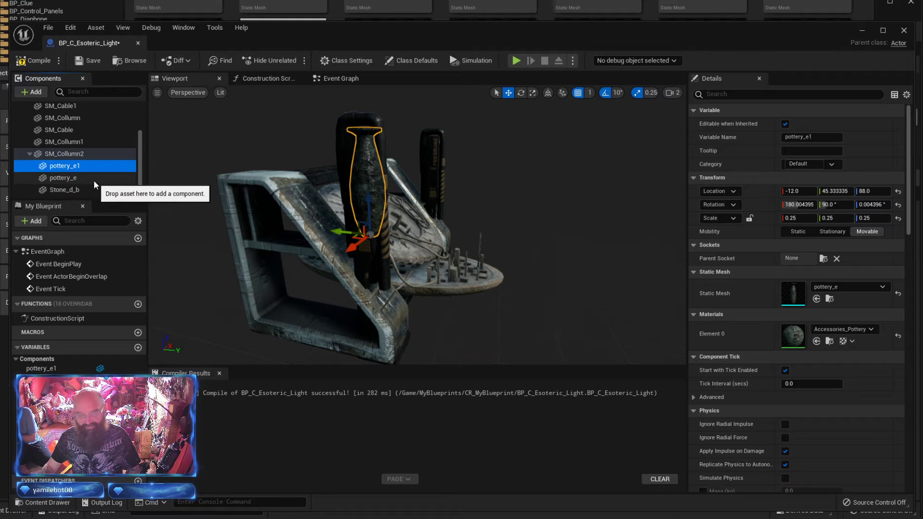
left_click(63, 177)
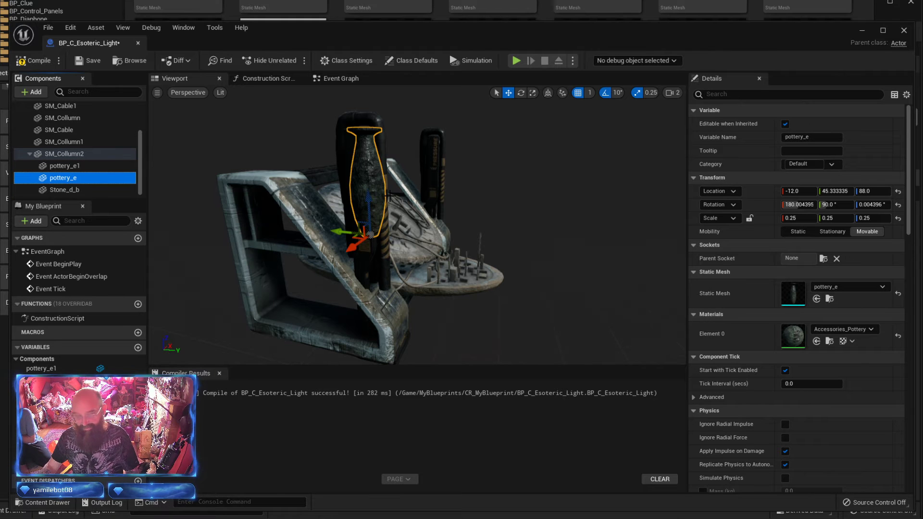
mouse_move(382, 218)
right_mouse_down()
mouse_move(367, 236)
mouse_move(388, 216)
right_mouse_up()
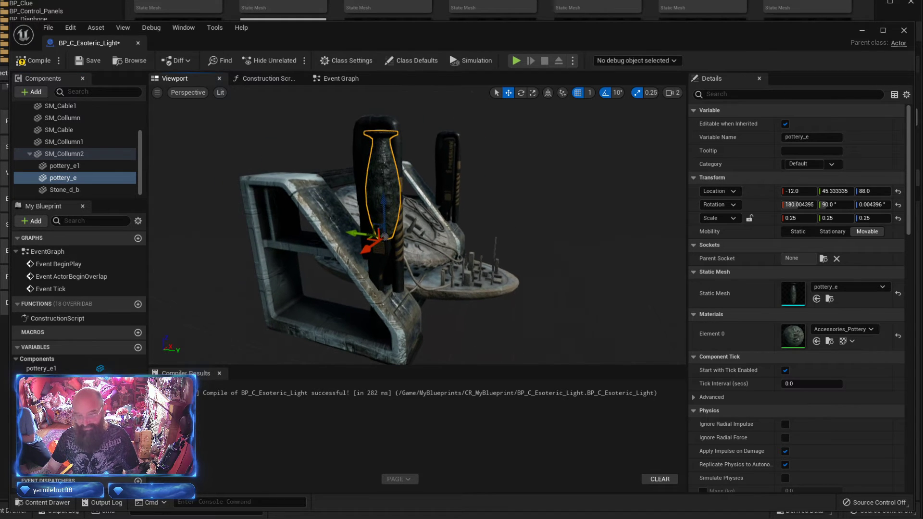
key("e")
left_click_drag(410, 200, 387, 288)
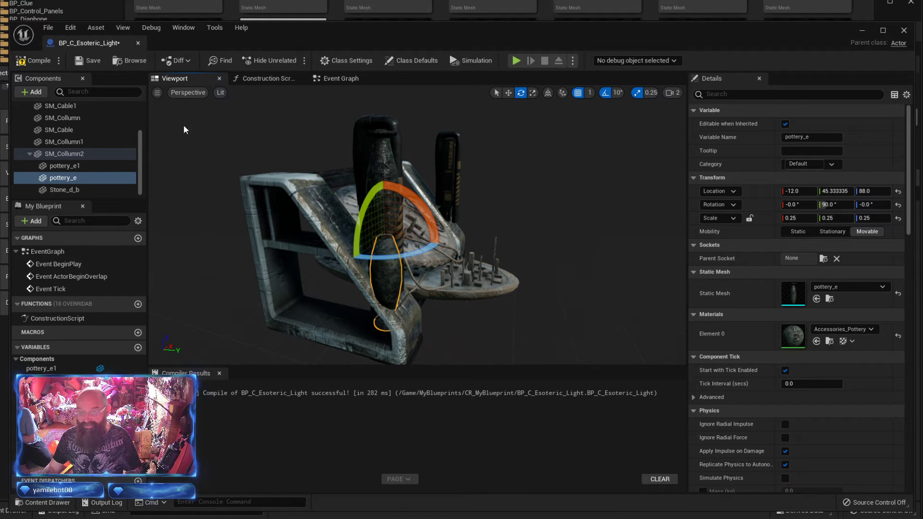
- Select SM_Collumn and examine the two end-to-end pottery meshes on the light's column from several sides
left_click(61, 117)
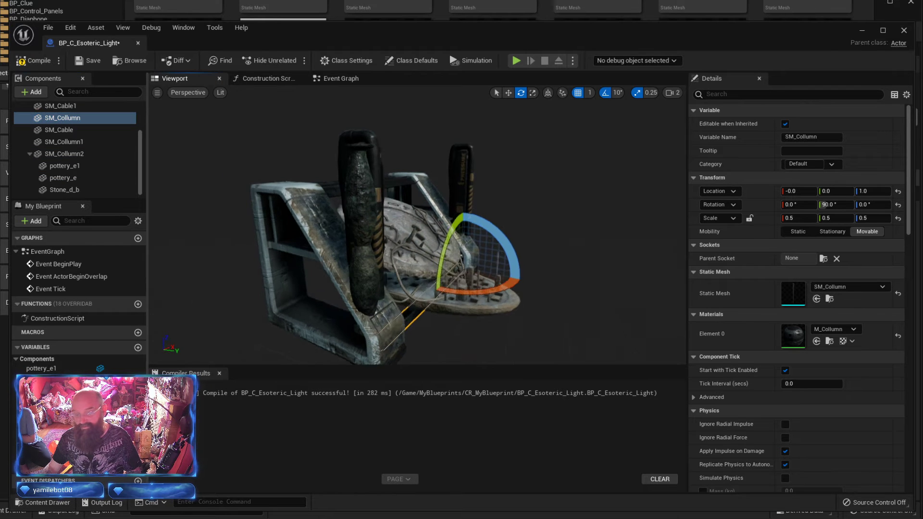
key("d")
right_click_drag(418, 225, 336, 214)
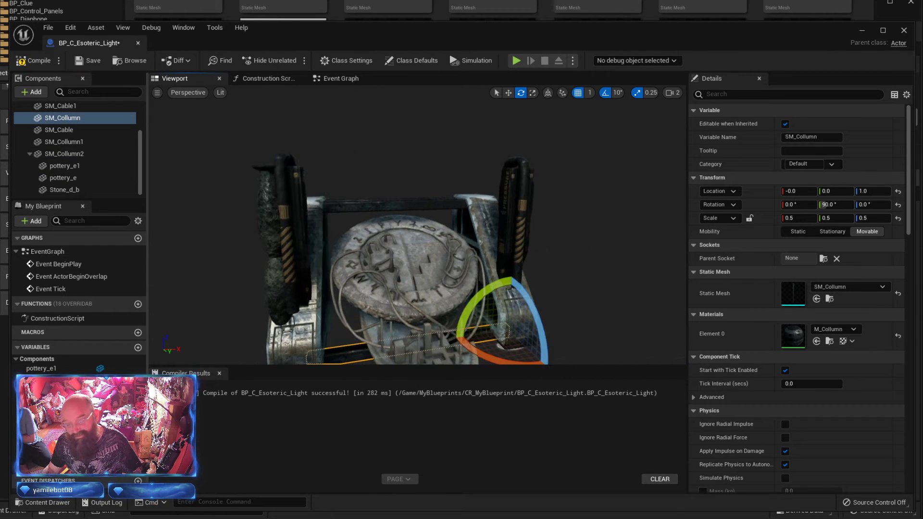
right_click_drag(476, 252, 571, 242)
key("d")
key("a")
key("s")
key("w")
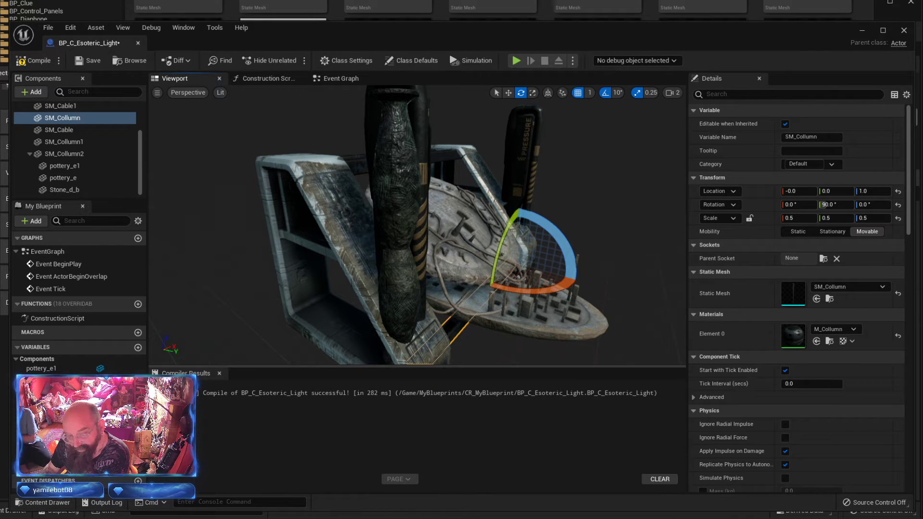
- Delete both pottery components, pottery_e and its duplicate, from the light's column
left_click(391, 286)
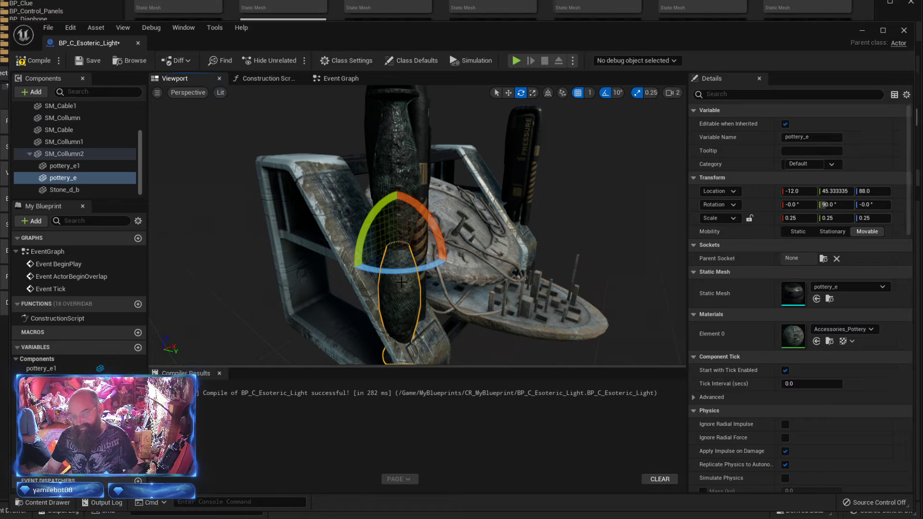
key("Delete")
left_click(402, 211)
key("Delete")
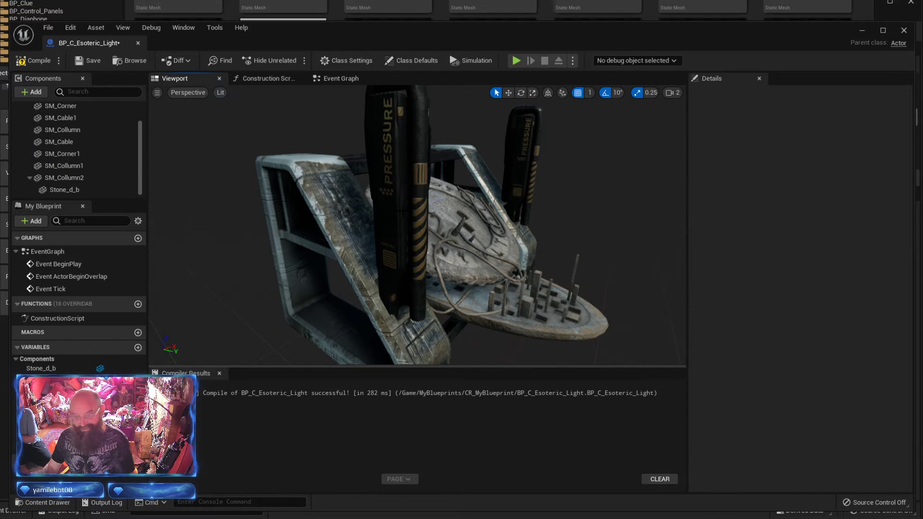
- Open the SM_Collumn static mesh from the library in its own editor and inspect its shape up close
right_click_drag(403, 211, 413, 205)
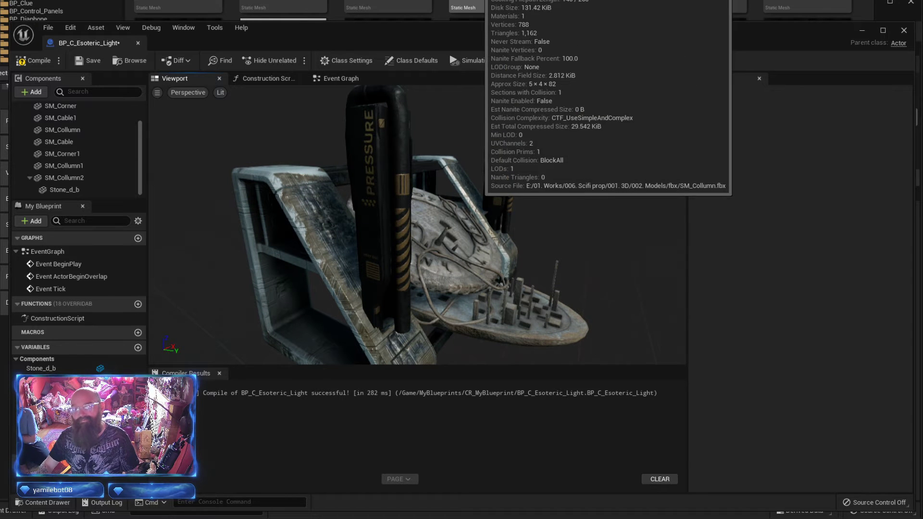
left_click(492, 5)
double_click(493, 6)
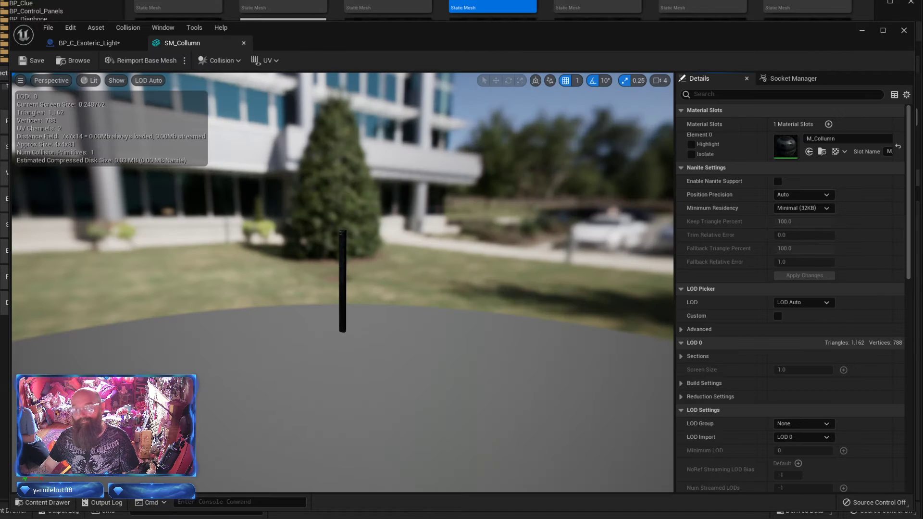
scroll(347, 282, "up", 5)
left_click_drag(329, 263, 587, 310)
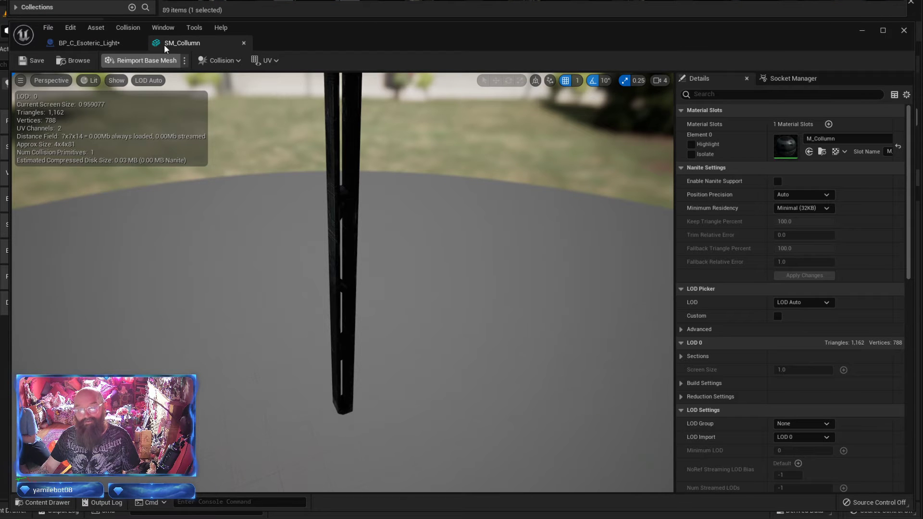
- Close the SM_Collumn mesh editor, then compile and save the BP_C_Esoteric_Light blueprint
middle_click(177, 43)
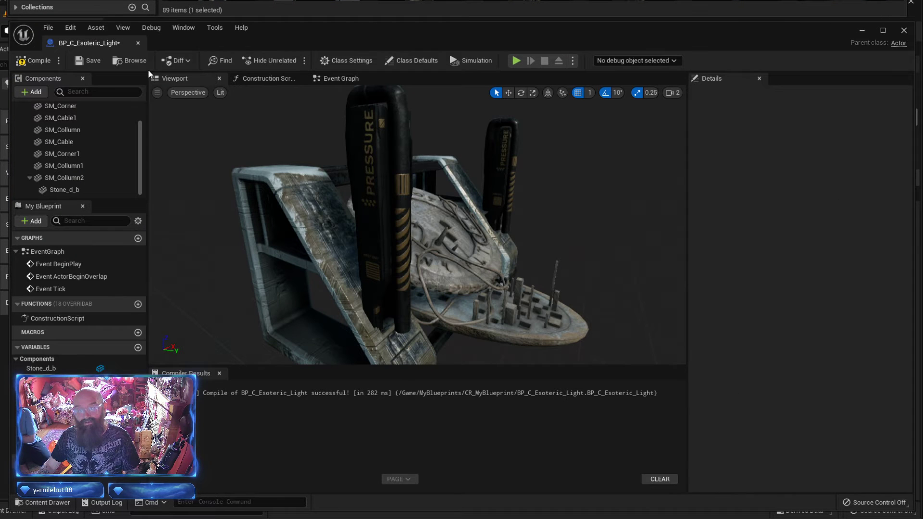
left_click(28, 60)
left_click(86, 60)
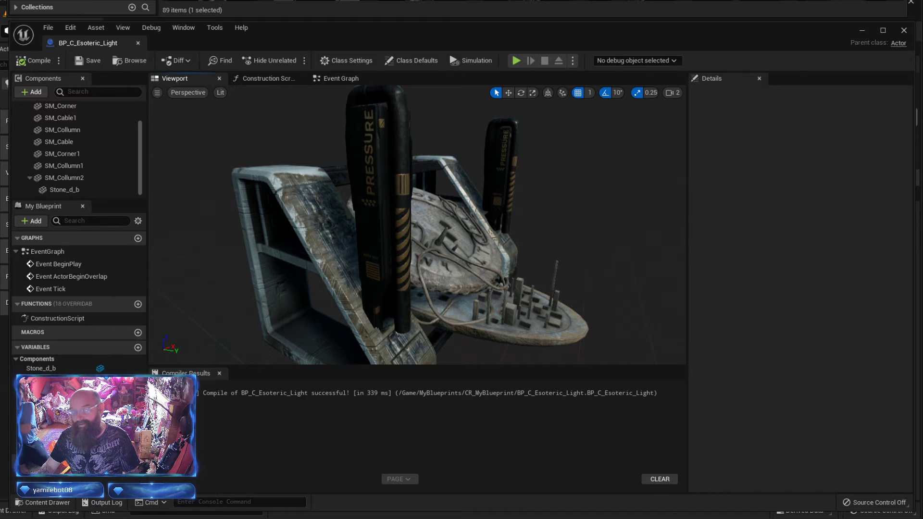
- Duplicate the SM_Collumn component and rotate the copy upright to a pitch of 0°
key("s")
mouse_move(200, 201)
right_mouse_down()
mouse_move(188, 203)
mouse_move(200, 201)
right_mouse_up()
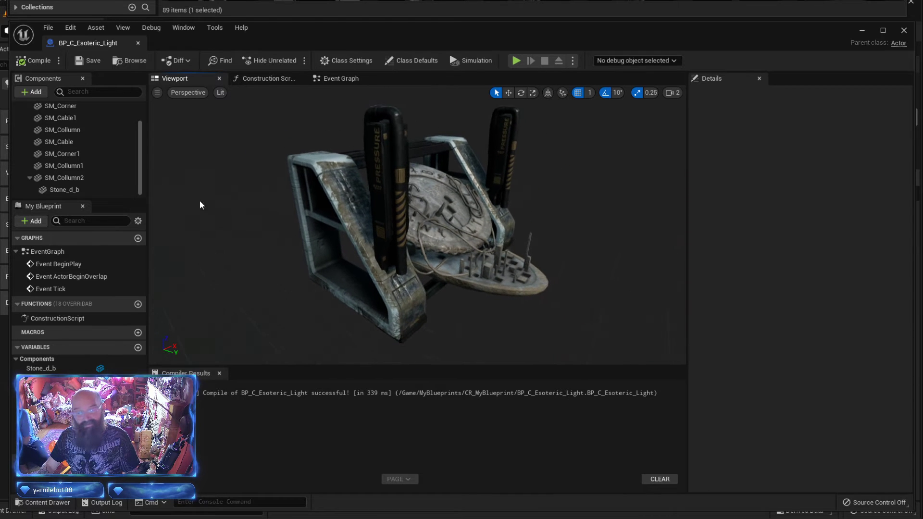
left_click(77, 129)
key("e")
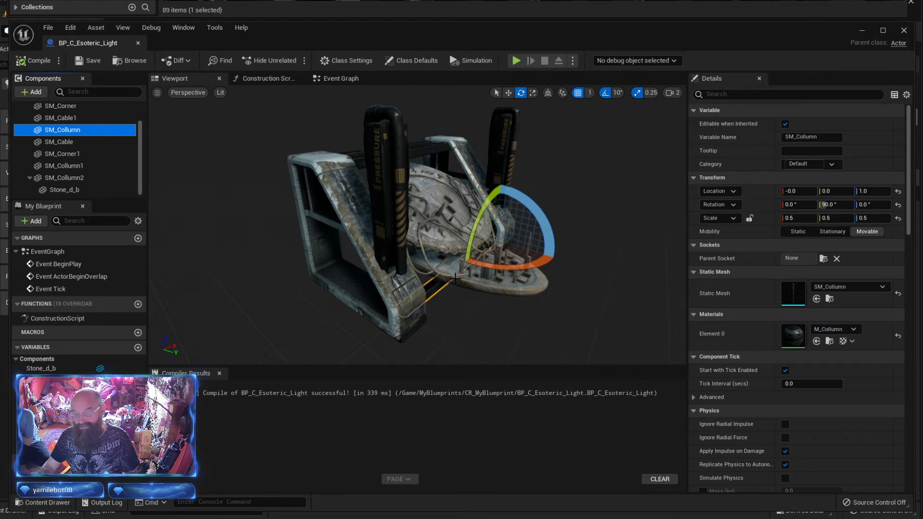
key("ctrl+d")
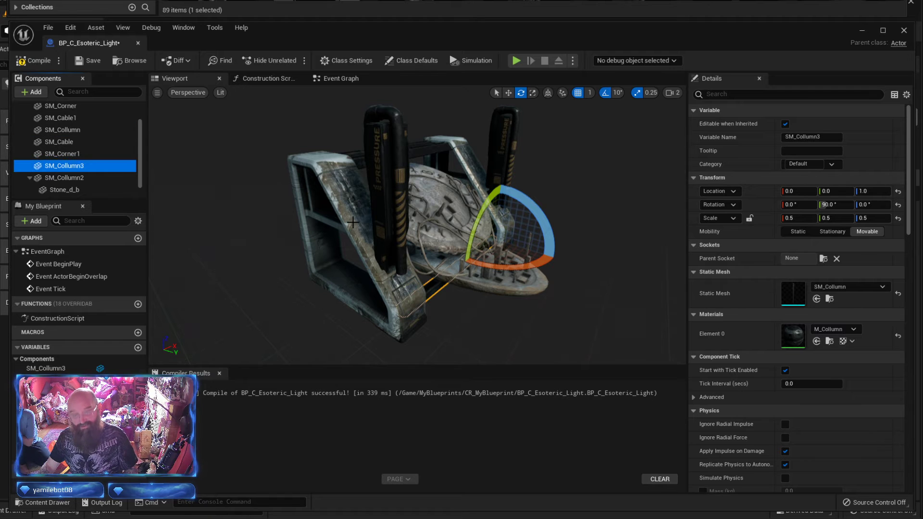
left_click_drag(474, 231, 466, 174)
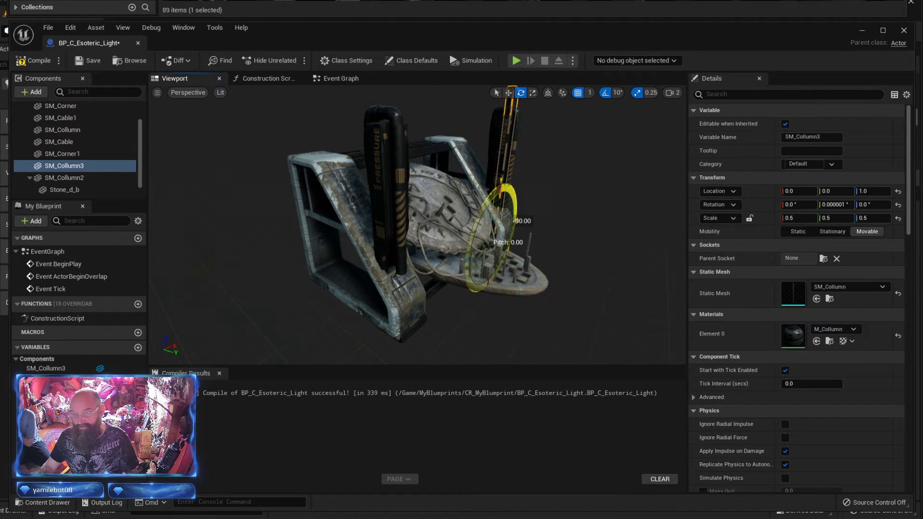
- Move the upright column copy along X to -44, beside the PRESSURE cylinder on the opposite side frame
key("w")
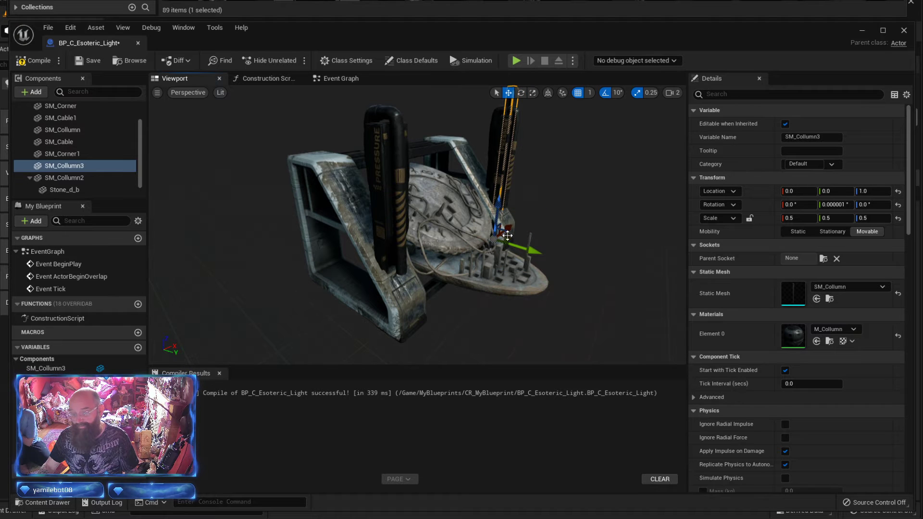
left_click_drag(513, 228, 433, 267)
right_click_drag(433, 267, 517, 253)
- Rotate the upright column copy about its vertical axis to a yaw of 90°
key("e")
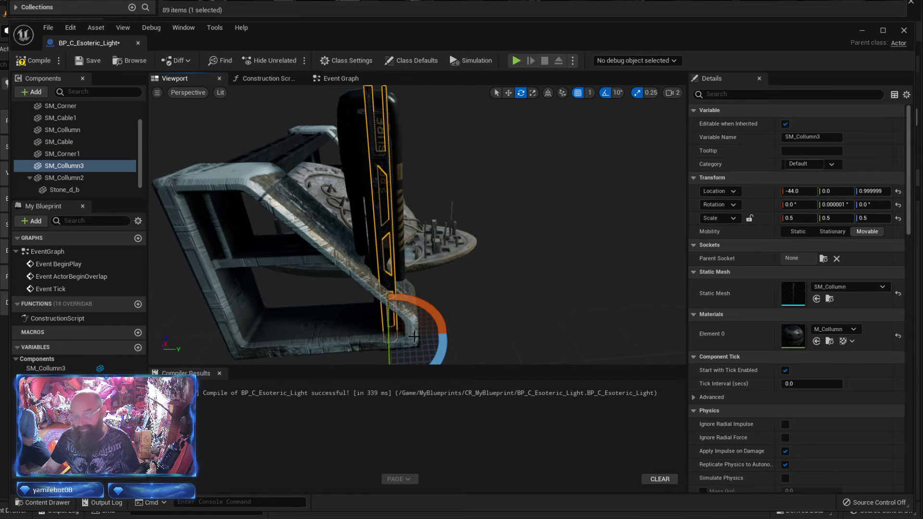
mouse_move(440, 347)
left_mouse_down()
mouse_move(425, 310)
mouse_move(438, 311)
mouse_move(452, 334)
left_mouse_up()
right_click_drag(576, 234, 533, 240)
key("w")
key("s")
key("a")
key("w")
key("d")
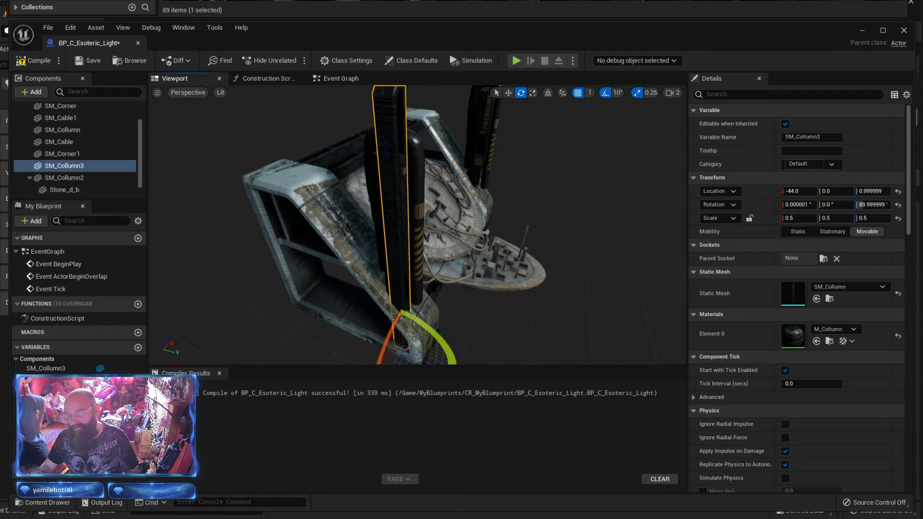
right_click_drag(417, 225, 278, 199)
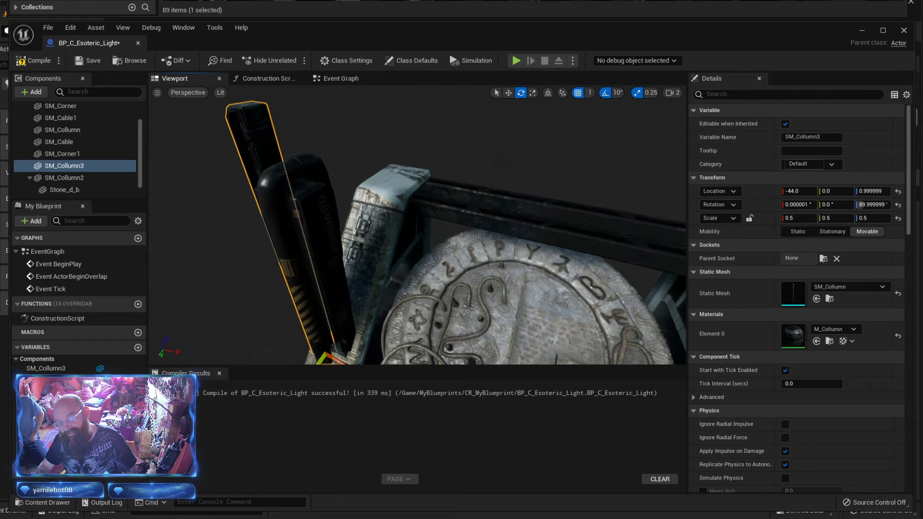
right_click_drag(417, 225, 401, 185)
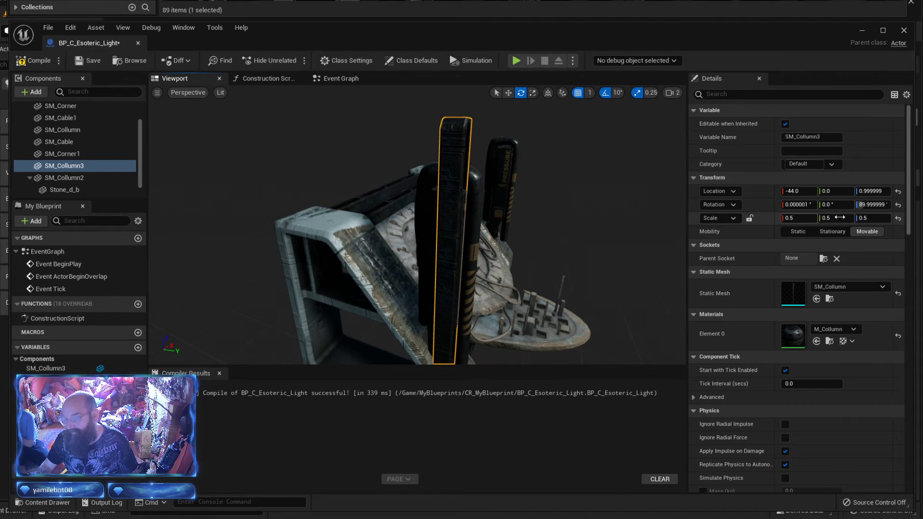
- Try a scale of 0.4 on the upright column copy, along X and along Y, restoring 0.5 on each axis
right_click(792, 219)
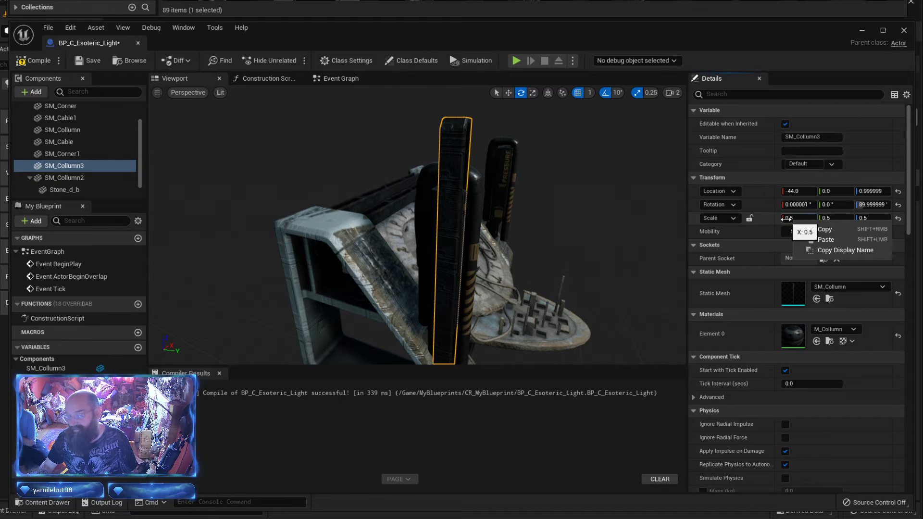
left_click(792, 219)
type("0.4")
key("Return")
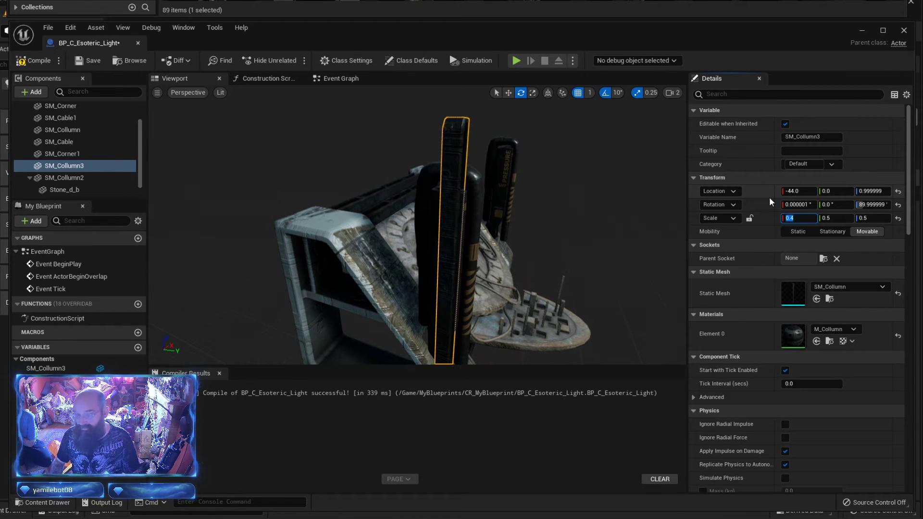
key("Tab")
type("0.4")
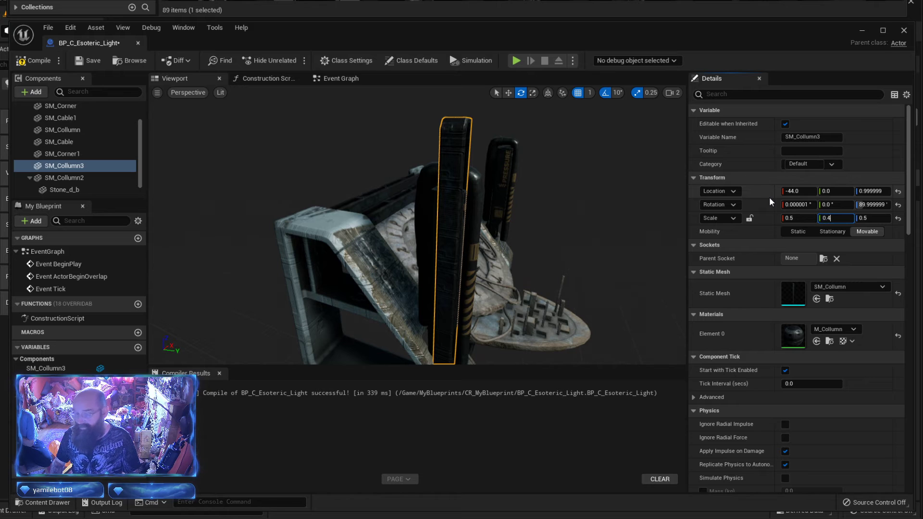
key("Tab")
key("shift+Tab")
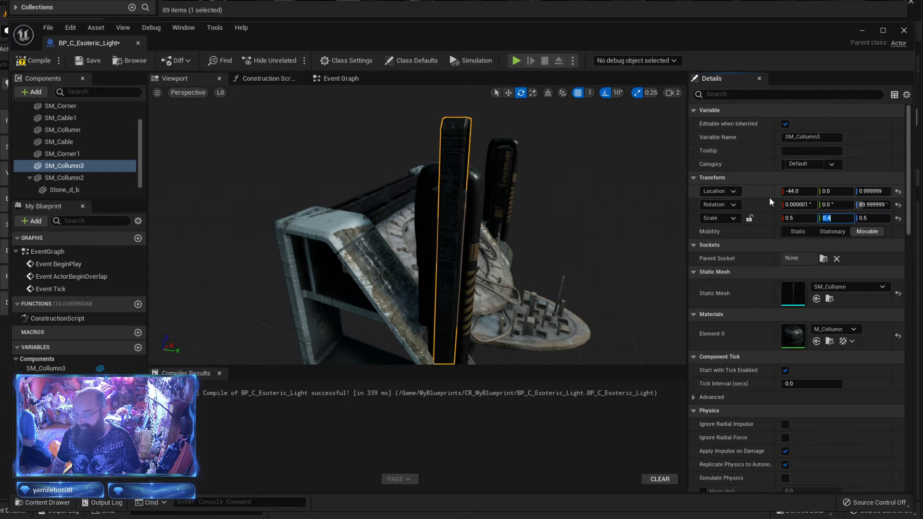
type("0.5")
key("Tab")
- Shorten the upright column copy by trying Z scales of 0.4 and 0.42 and settling on 0.415
type("0.4")
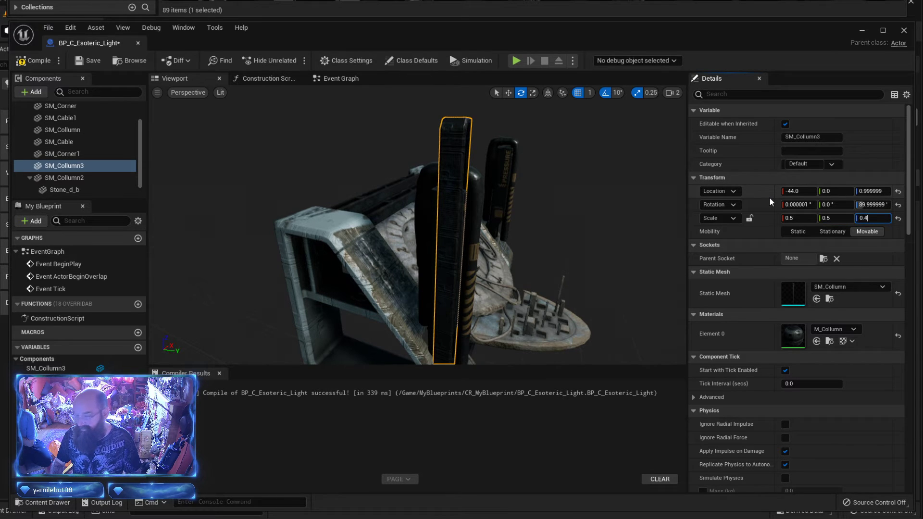
key("Tab")
key("shift+Tab")
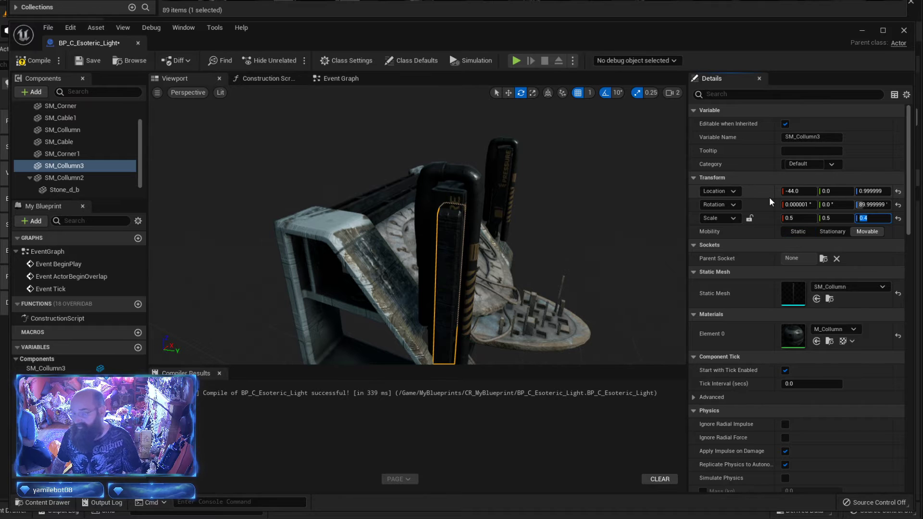
type("0")
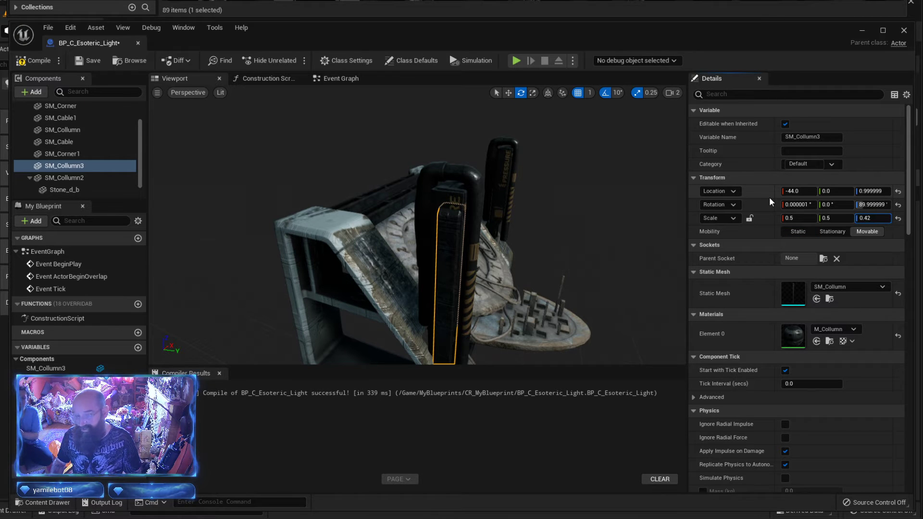
key("Return")
type("0")
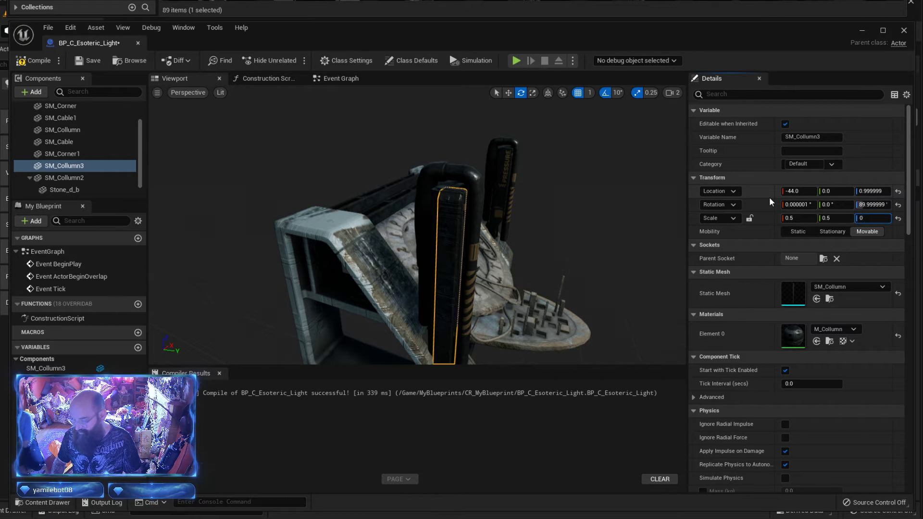
type(".415")
key("Return")
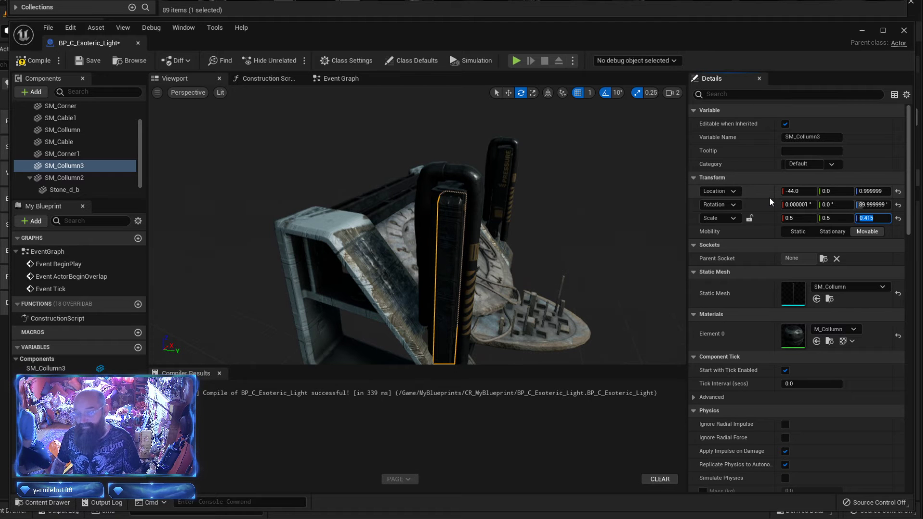
- Duplicate the shortened column SM_Collumn3 and move the copy to X -3 beside the other PRESSURE cylinder
right_click_drag(527, 232, 423, 249)
right_click_drag(258, 195, 312, 196)
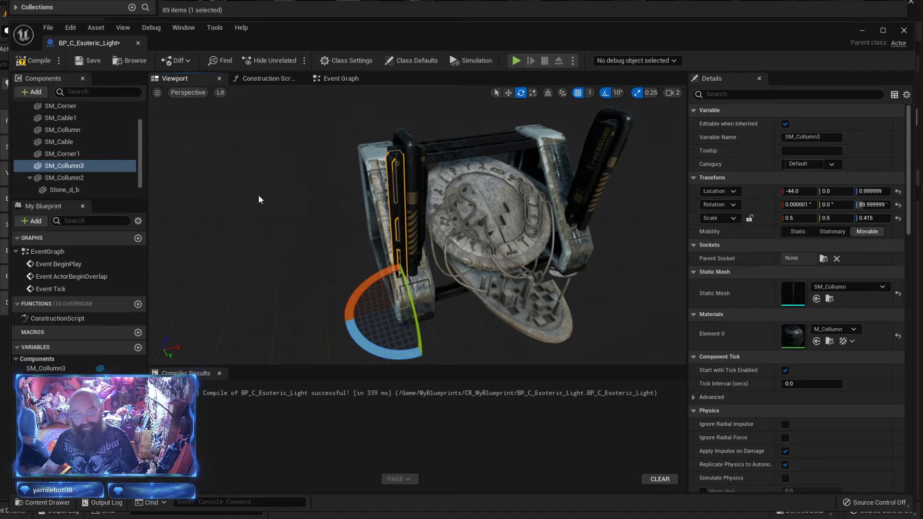
left_click(72, 165)
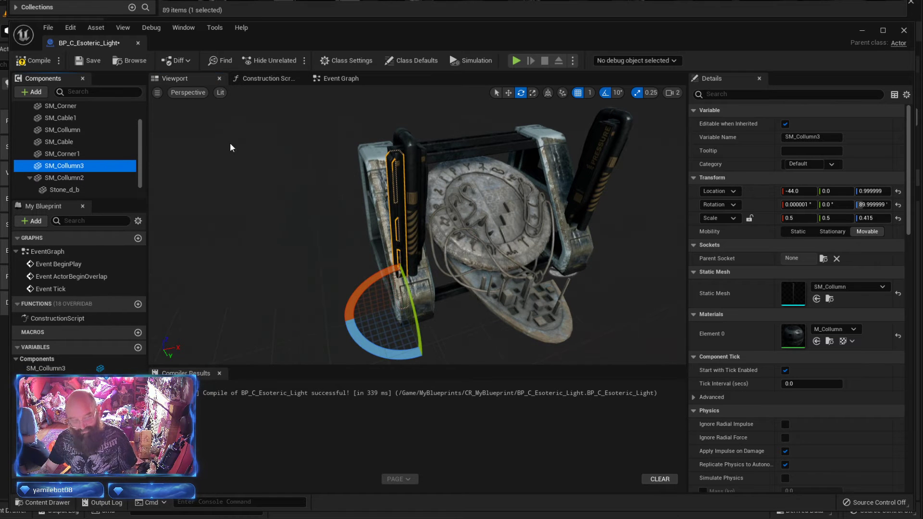
key("ctrl+d")
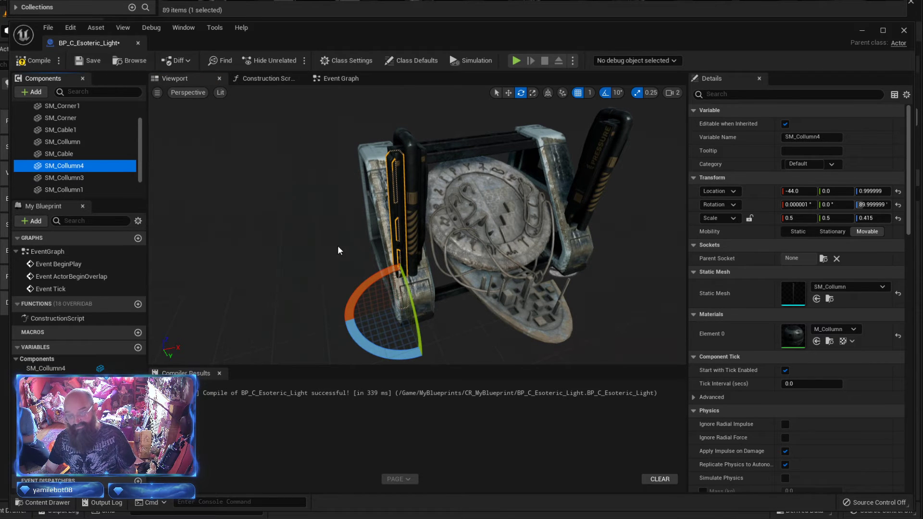
right_click_drag(338, 245, 302, 246)
key("w")
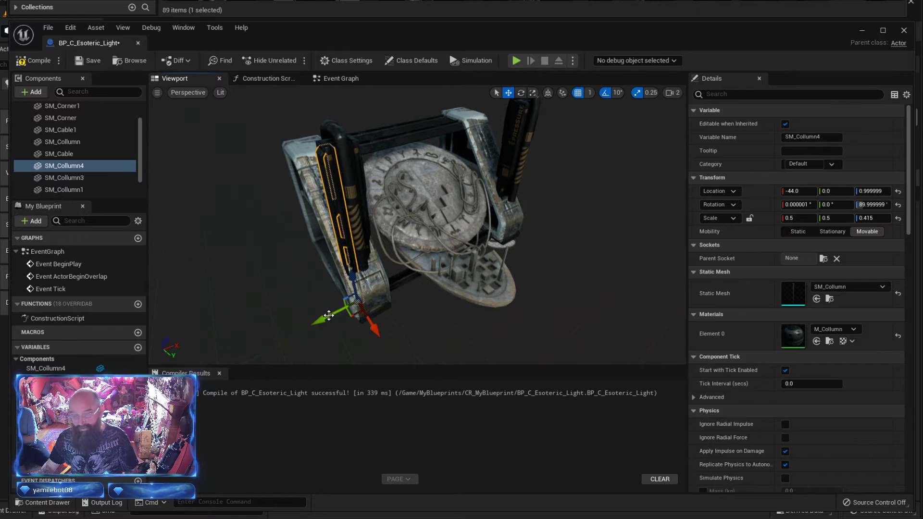
left_click_drag(368, 320, 471, 265)
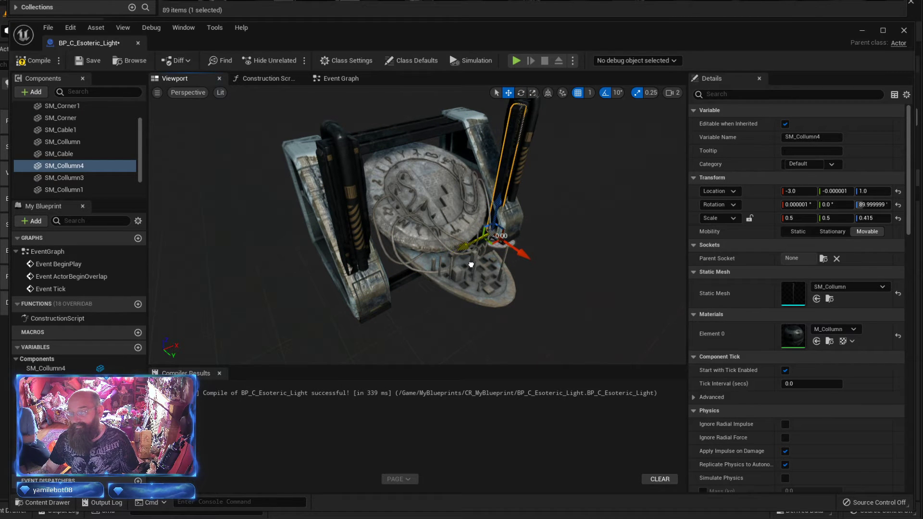
- Duplicate the column at X -3, shift the copy out to X 8 and rotate it to a yaw of -90°
right_click_drag(471, 264, 560, 225)
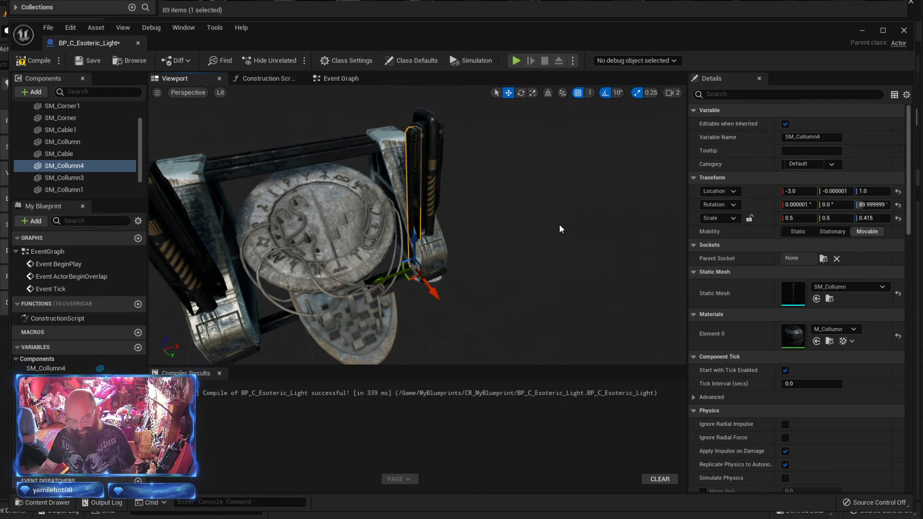
key("ctrl+d")
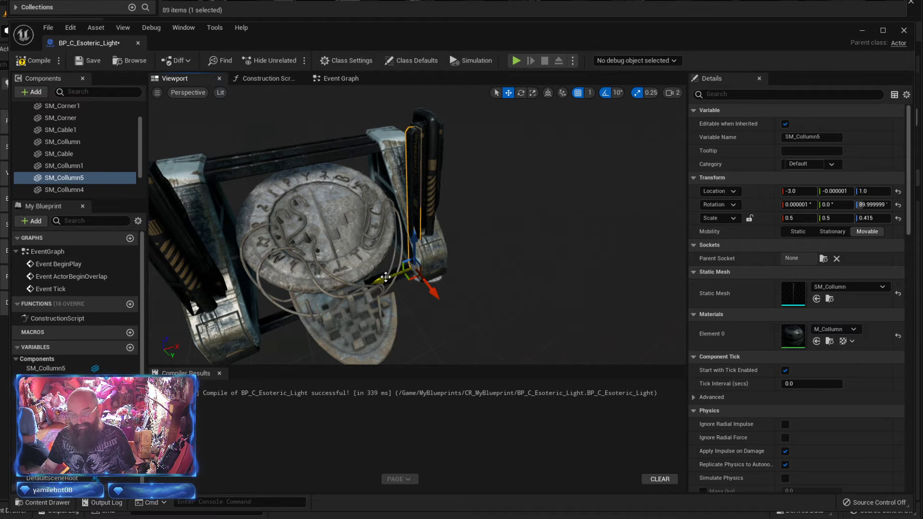
left_click_drag(386, 277, 427, 270)
right_click_drag(441, 267, 441, 266)
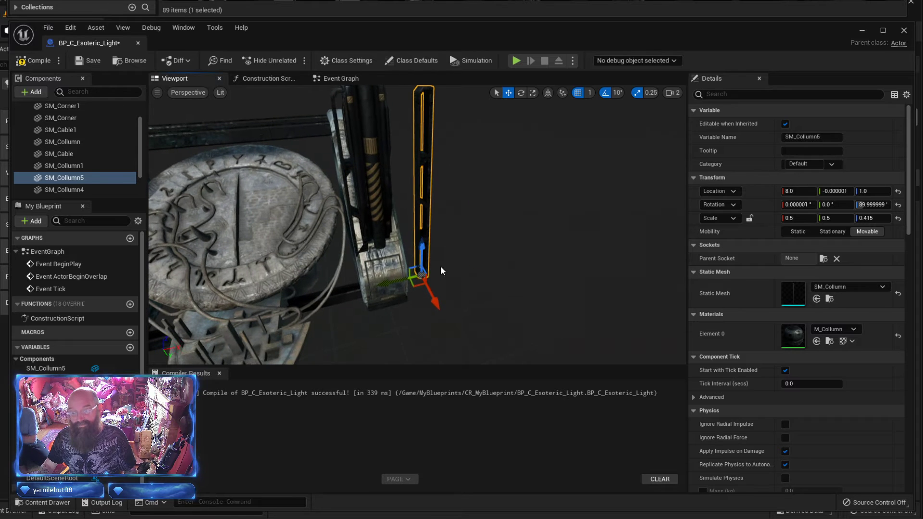
key("e")
left_click_drag(405, 315, 492, 315)
left_click_drag(562, 260, 604, 114)
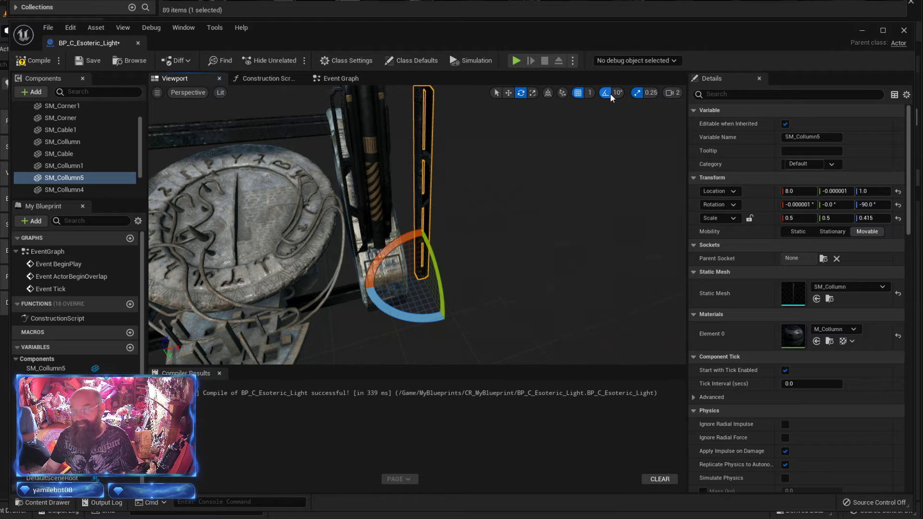
- Move the -90° column inward to X 3 so it sits against the outer side of its PRESSURE cylinder
right_click_drag(564, 174, 554, 227)
key("w")
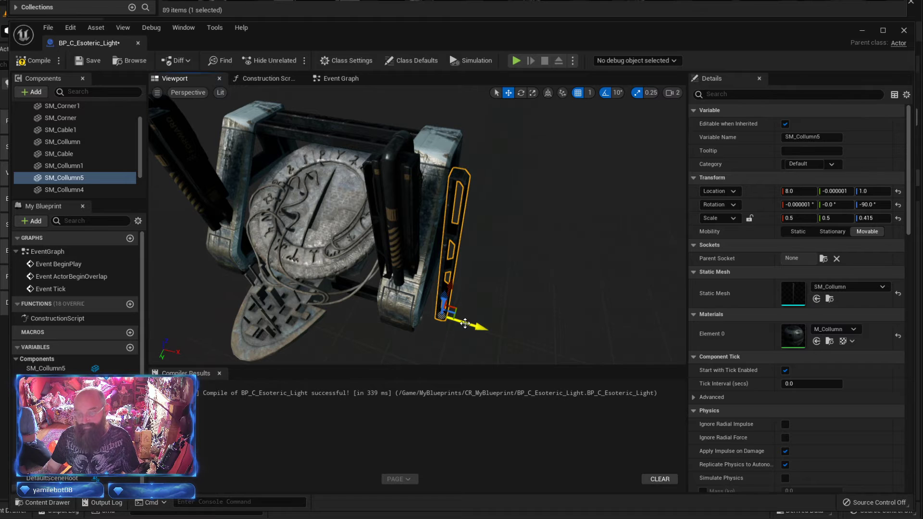
left_click_drag(465, 324, 448, 300)
- Duplicate the -90° column and move the copy to X -39, on the inner side of the opposite PRESSURE cylinder
right_click_drag(459, 257, 527, 252)
key("ctrl+d")
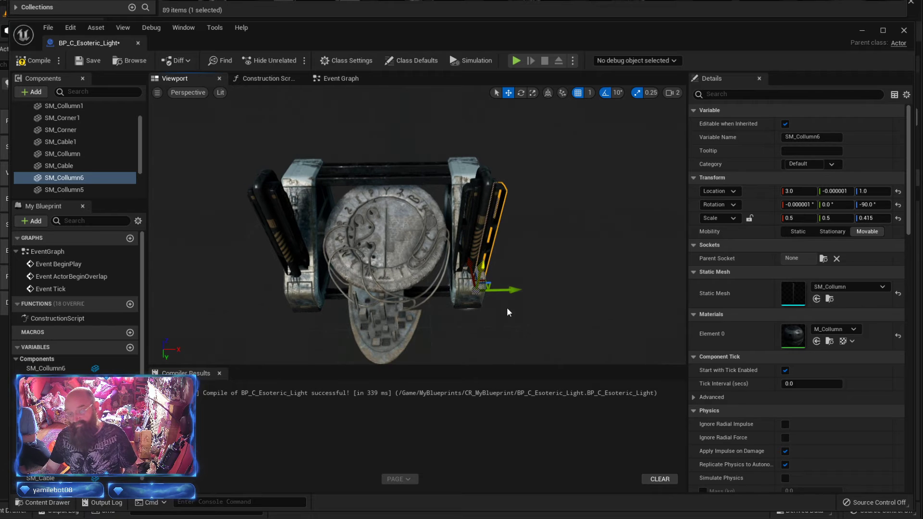
left_click_drag(511, 290, 351, 280)
- Shift the outer column SM_Collumn3 slightly outward to X -45
right_click_drag(337, 295, 360, 289)
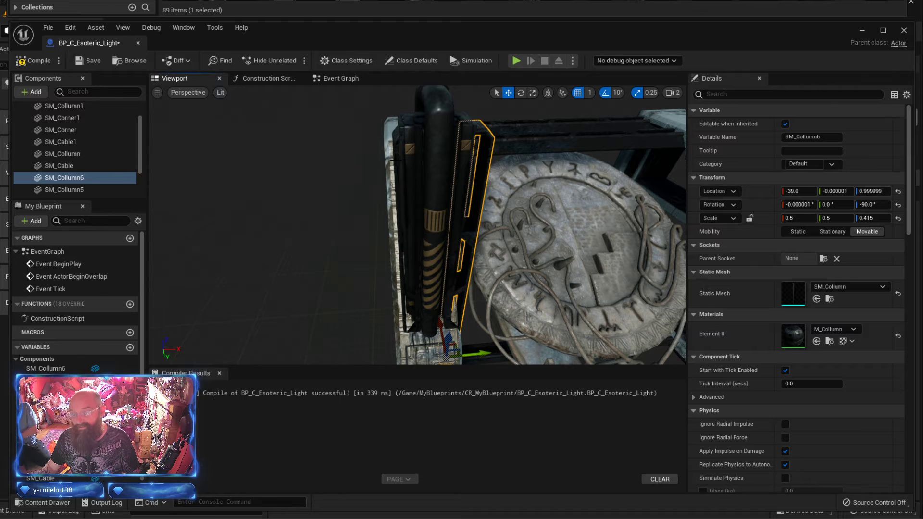
left_click(400, 312)
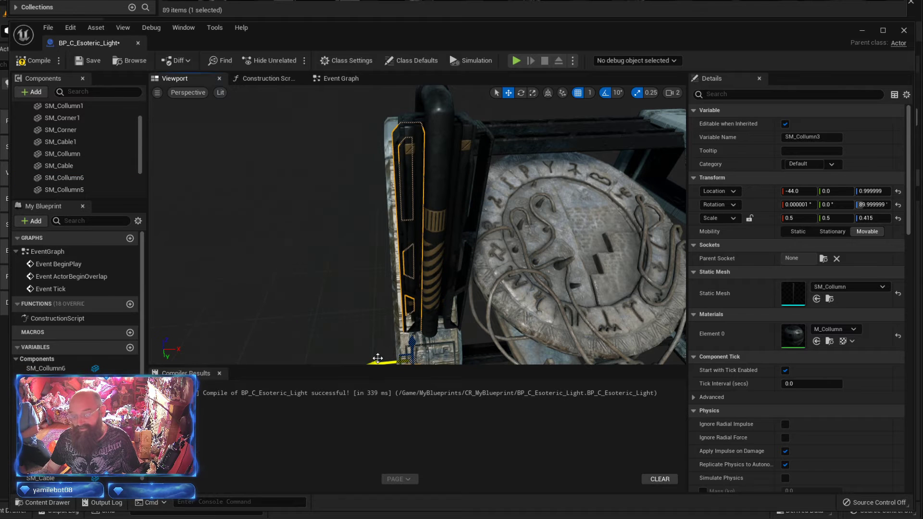
left_click_drag(378, 358, 368, 359)
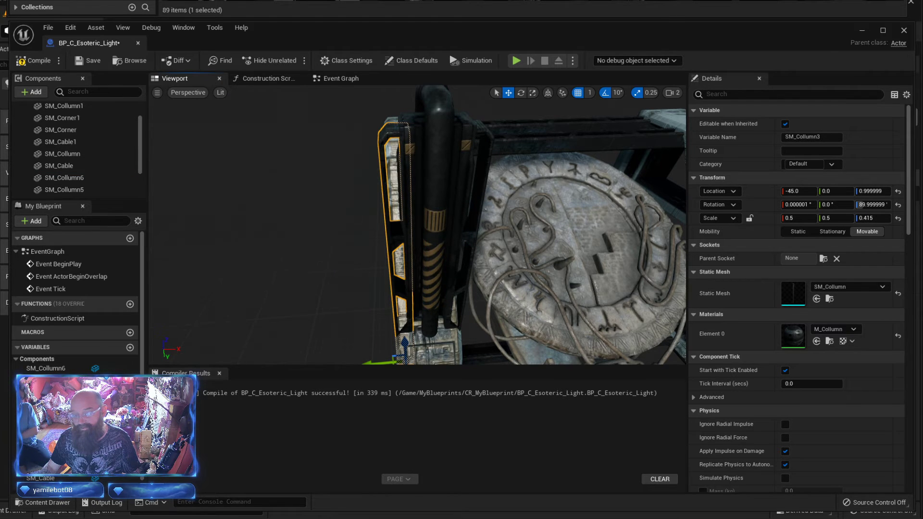
mouse_move(368, 308)
right_mouse_down()
mouse_move(400, 303)
mouse_move(369, 302)
right_mouse_up()
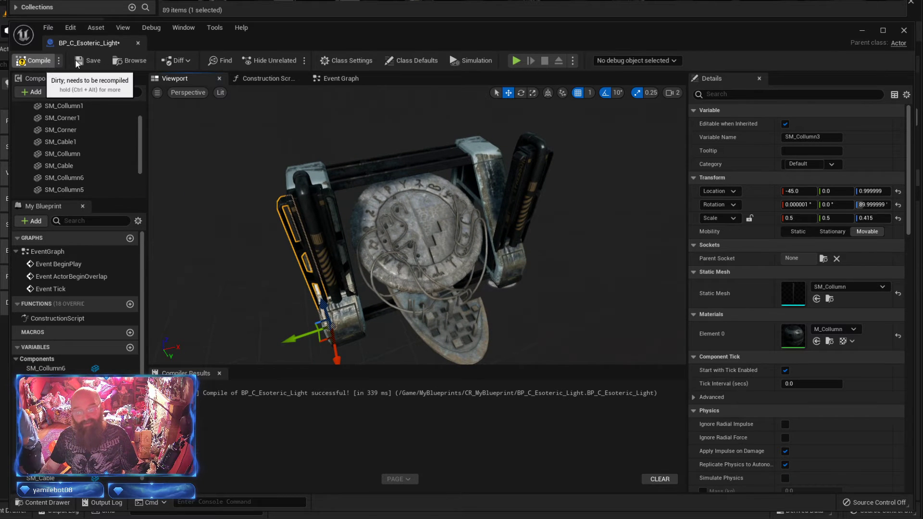
- Compile the blueprint and examine the updated esoteric lights placed in the level
left_click(48, 61)
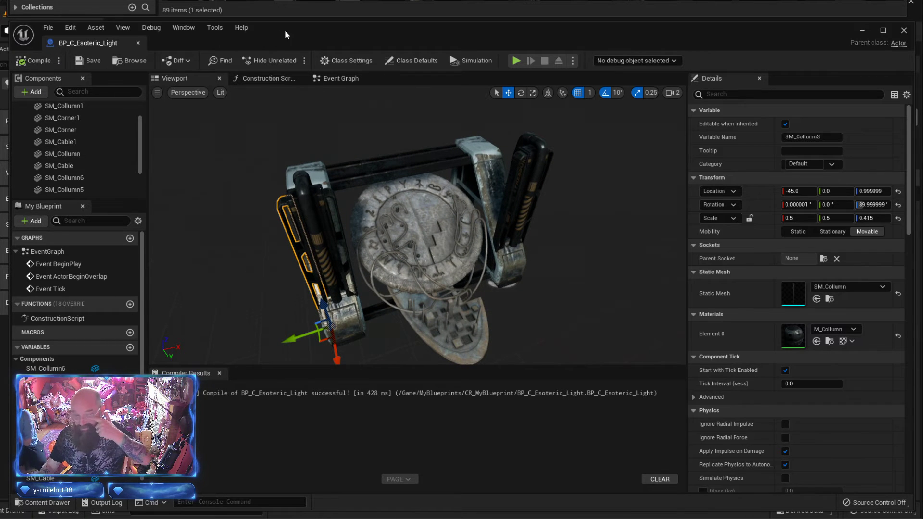
left_click_drag(286, 31, 0, 0)
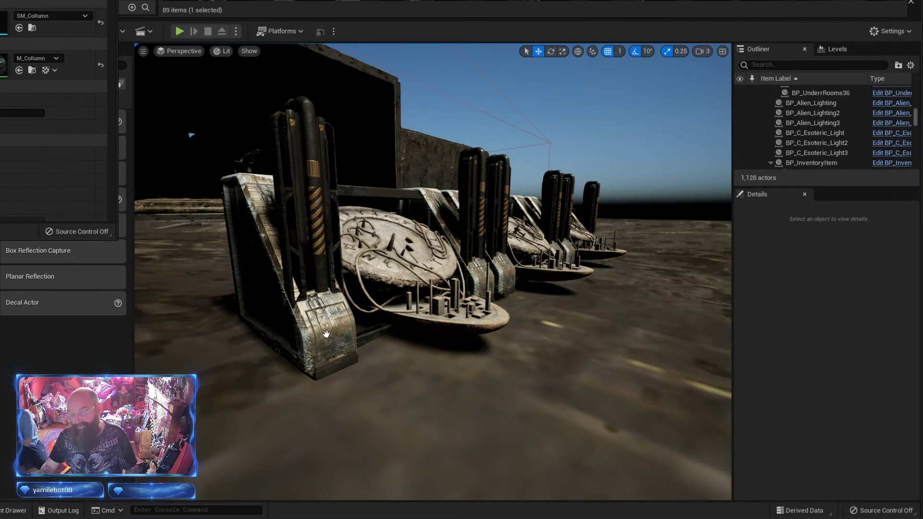
mouse_move(326, 334)
right_mouse_down()
mouse_move(209, 344)
mouse_move(326, 349)
right_mouse_up()
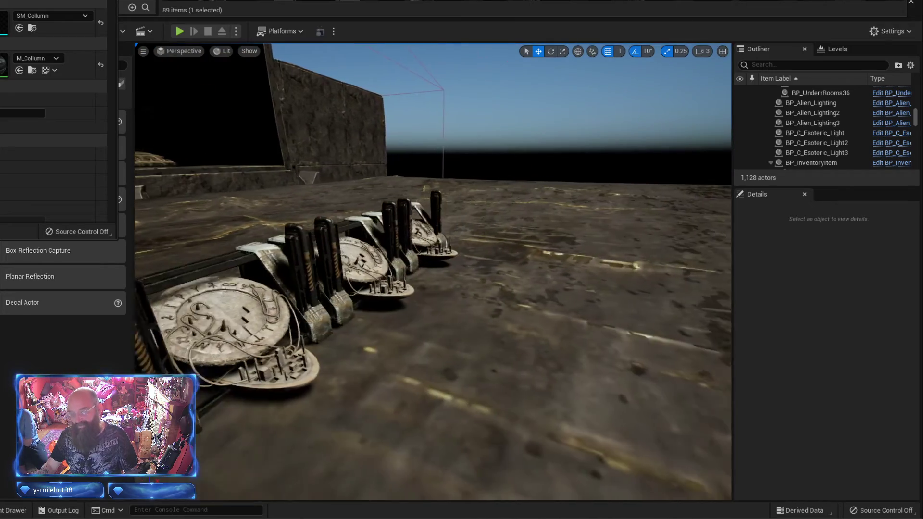
right_click_drag(565, 455, 550, 455)
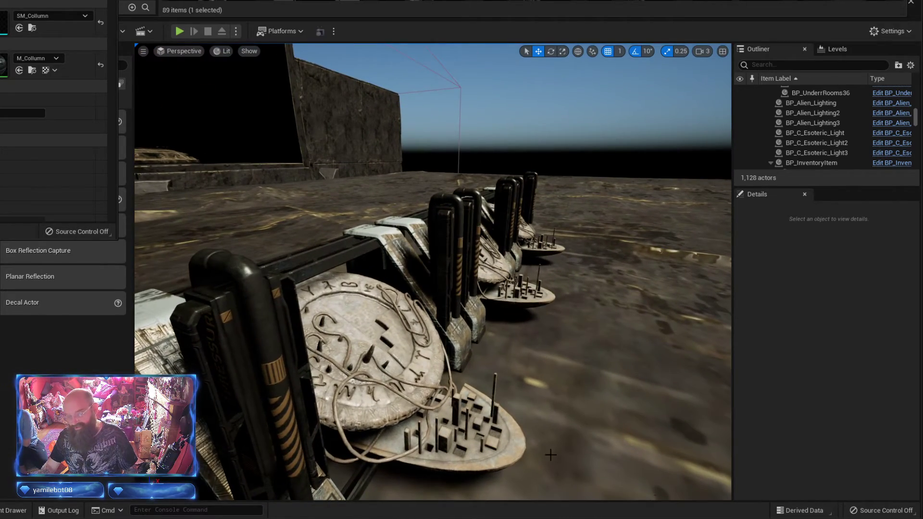
right_click_drag(426, 418, 415, 414)
left_click_drag(0, 0, 620, 35)
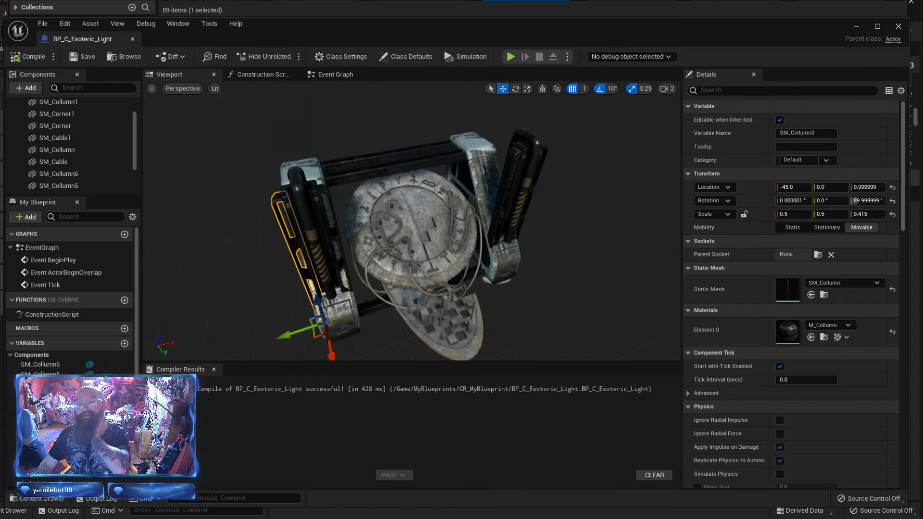
- Add the pottery_b_b mesh as a component at Y 14 and scale it to 0.2 on all axes
left_click_drag(269, 1, 68, 152)
scroll(78, 175, "down", 3)
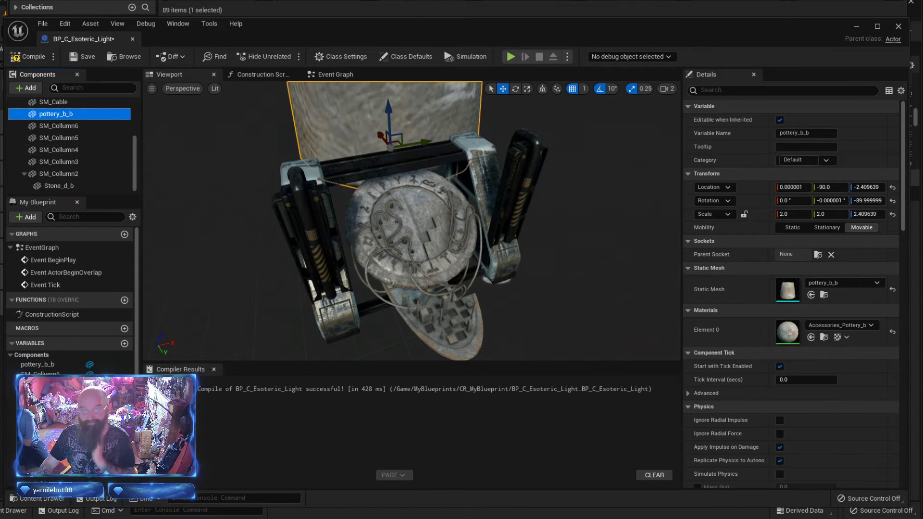
right_click_drag(312, 186, 313, 186)
left_click_drag(301, 212, 481, 248)
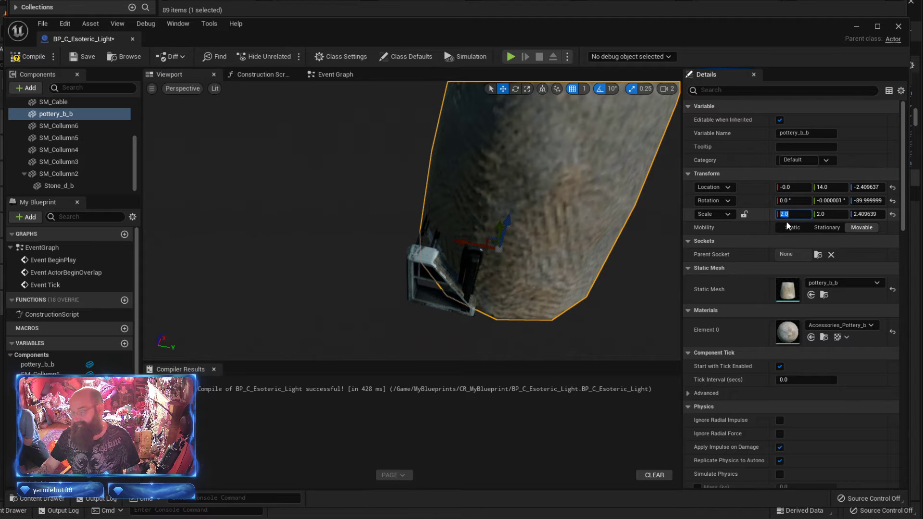
type("0.2")
key("Return")
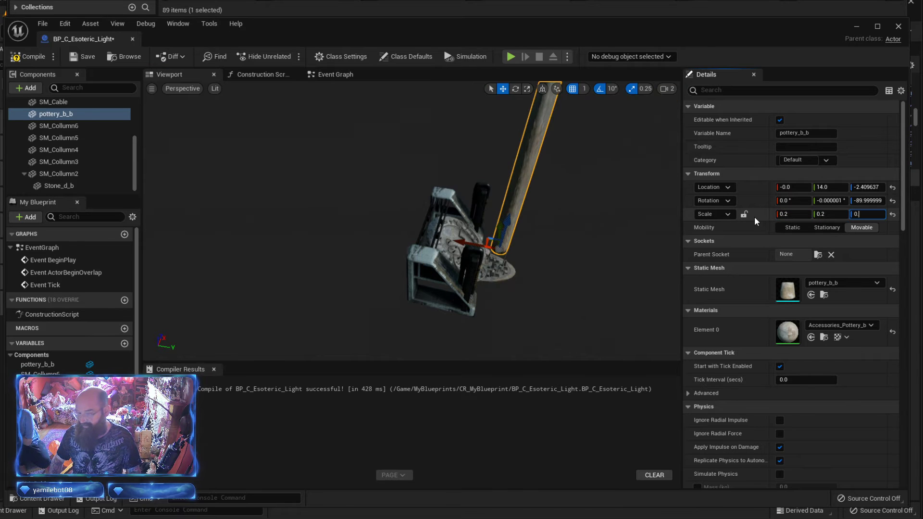
- Move pottery_b_b to X -21 and raise it to Z 4.59 so it stands on the tip of the protruding stone plate
key("w")
right_click_drag(532, 297, 531, 297)
key("s")
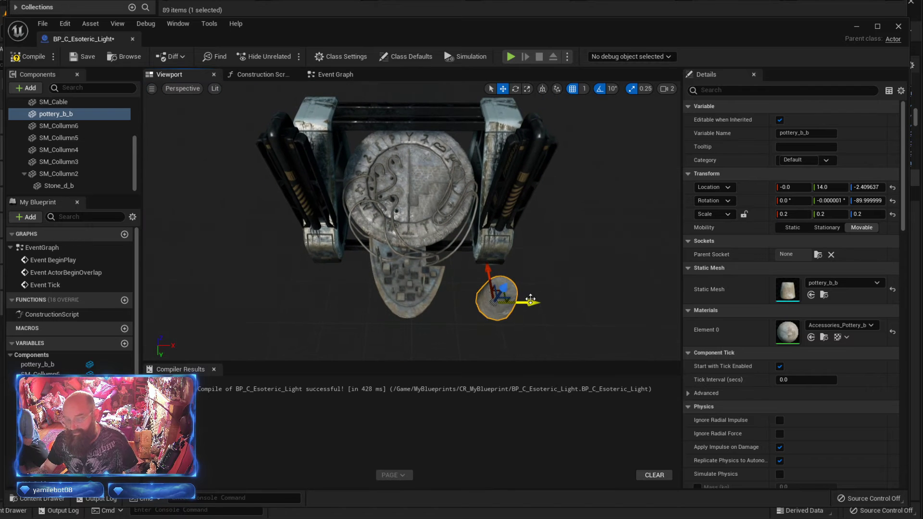
left_click_drag(534, 302, 446, 311)
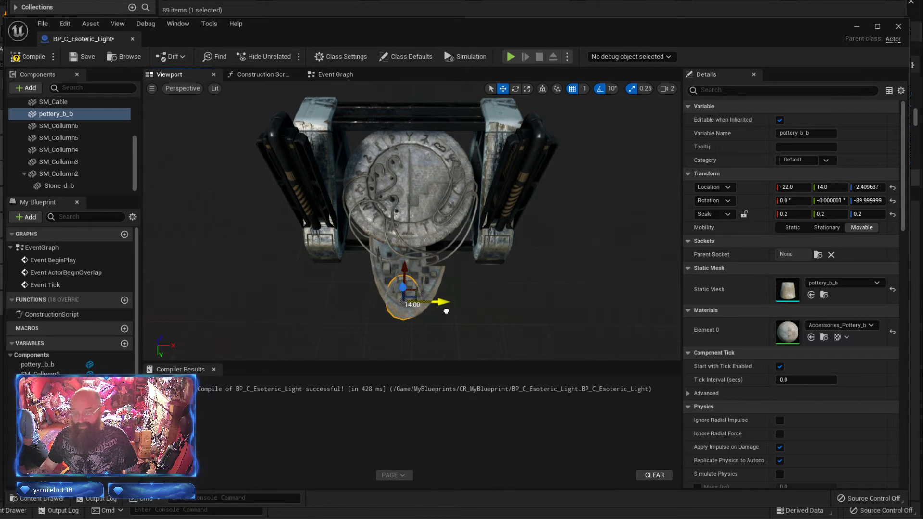
right_click_drag(448, 311, 448, 311)
key("w")
right_click_drag(429, 206, 429, 205)
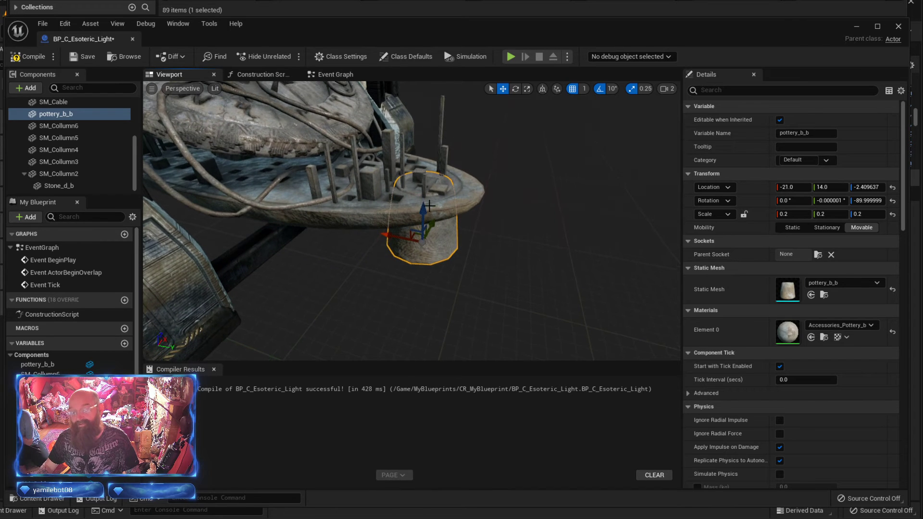
left_click_drag(426, 197, 441, 129)
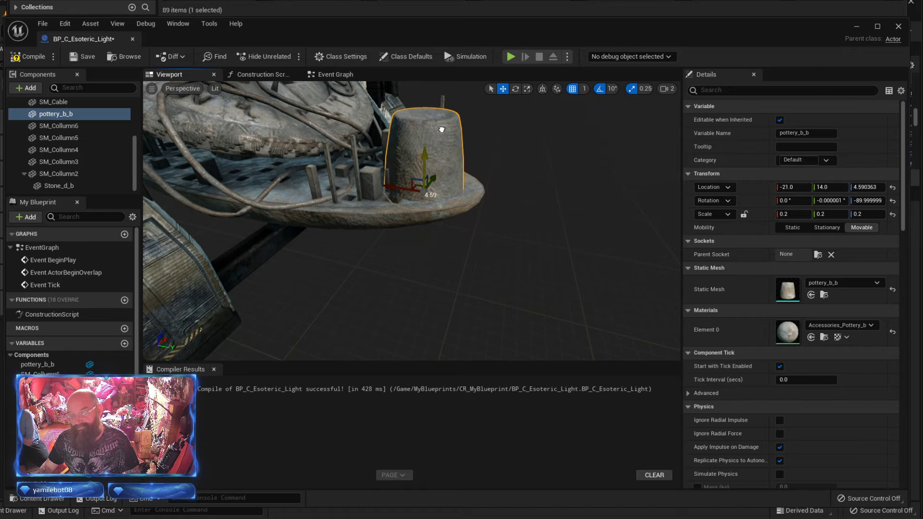
- Scale pottery_b_b to 0.22 on all three axes
right_click_drag(442, 129, 441, 130)
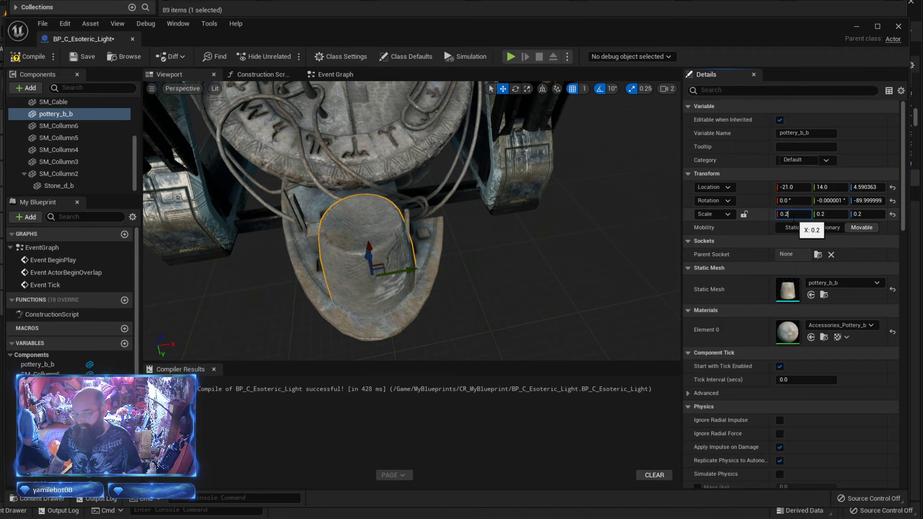
key("Tab")
type("0.22")
key("Tab")
type("0")
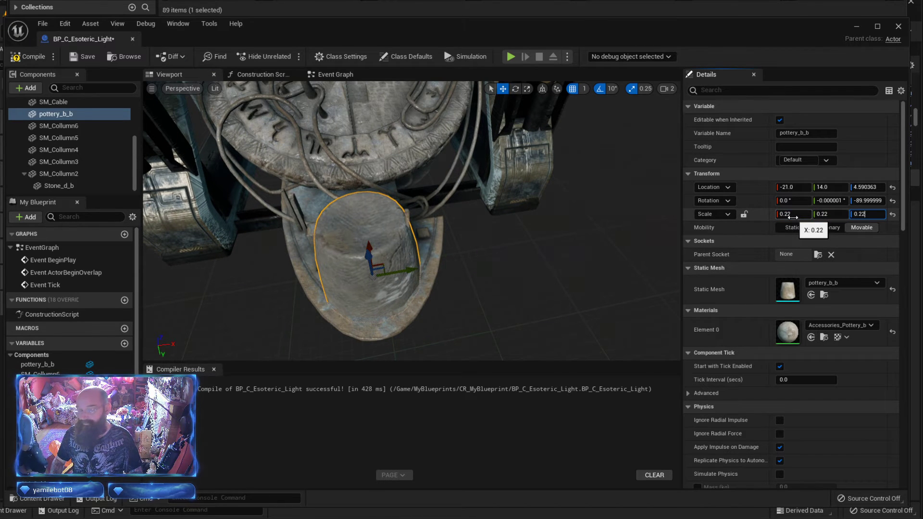
type(".22")
key("Tab")
right_click_drag(503, 295, 414, 279)
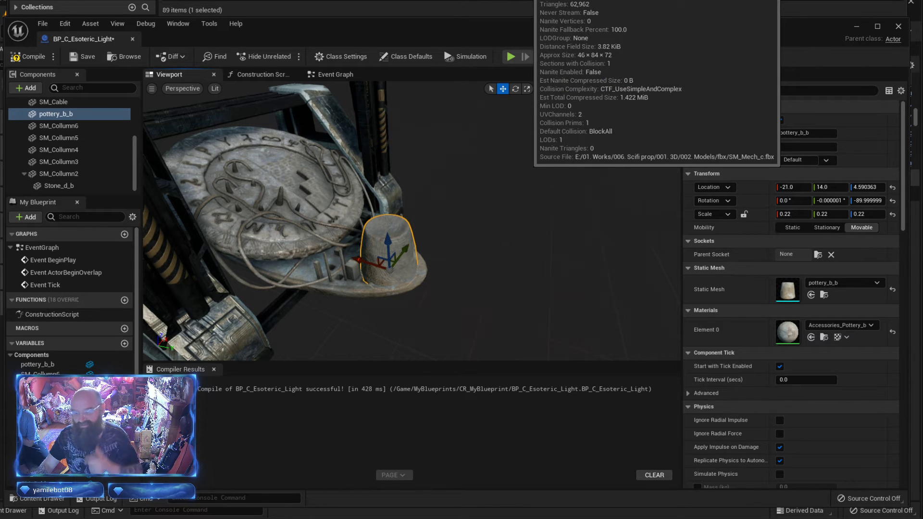
- Add the SM_Mech_c mesh as a component and scale it to 0.2 on all axes
left_click_drag(528, 1, 79, 169)
scroll(76, 171, "up", 3)
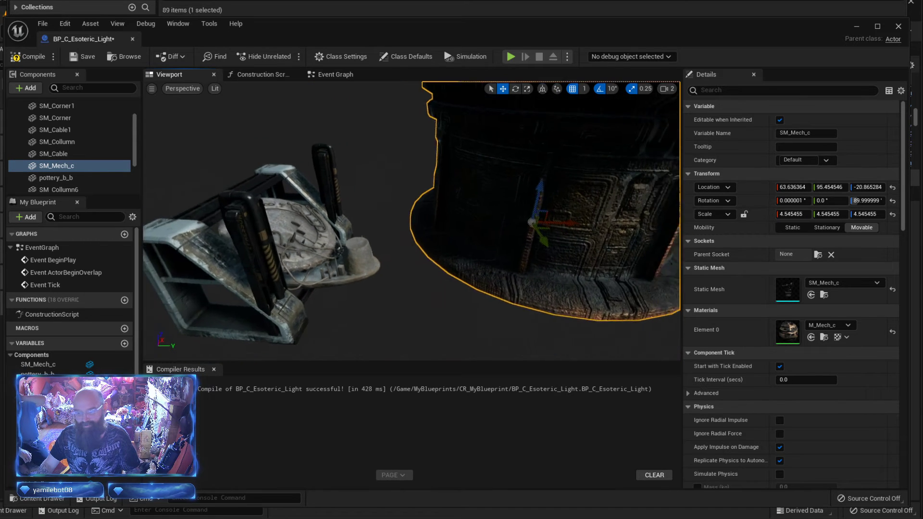
mouse_move(432, 221)
right_mouse_down()
mouse_move(418, 204)
mouse_move(409, 223)
mouse_move(426, 221)
right_mouse_up()
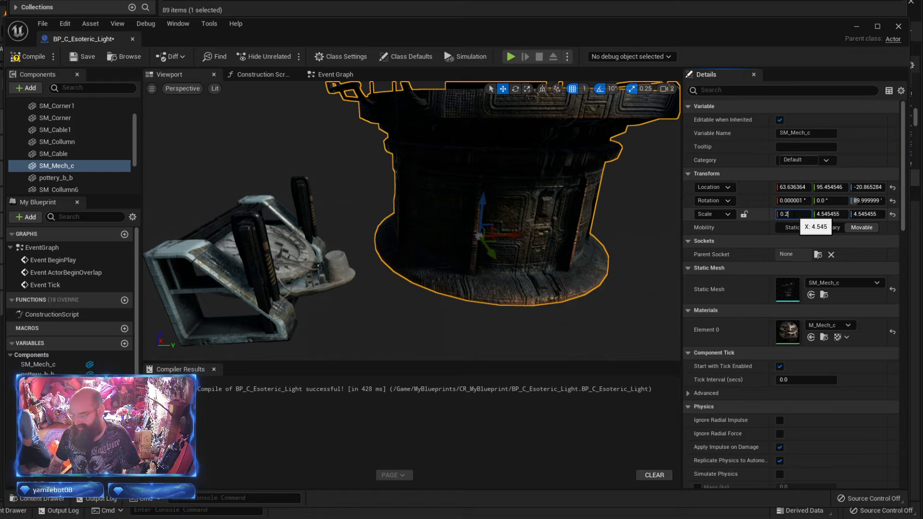
key("Tab")
type("0.2")
key("Tab")
type("0.2")
key("Tab")
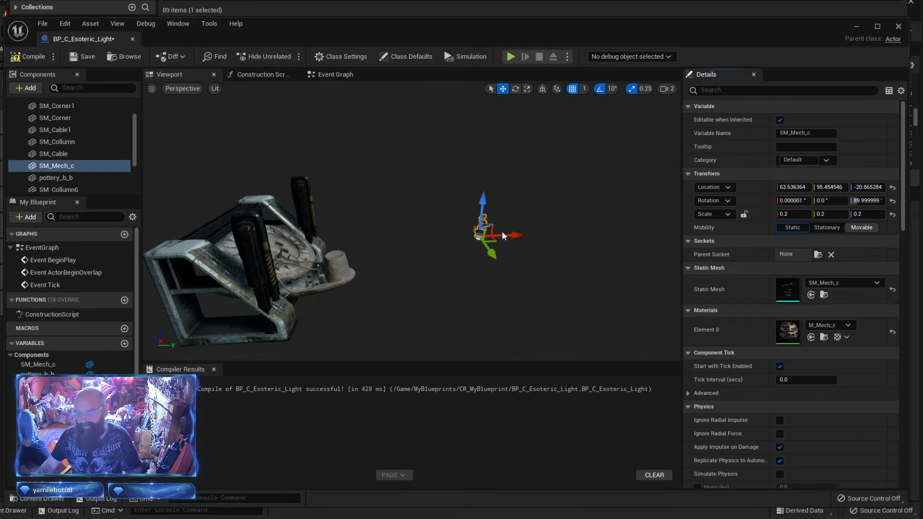
- Move SM_Mech_c to about X -21.36, Y 14.45, Z 4.13 at the pottery, and compile the blueprint
left_click_drag(482, 232, 341, 294)
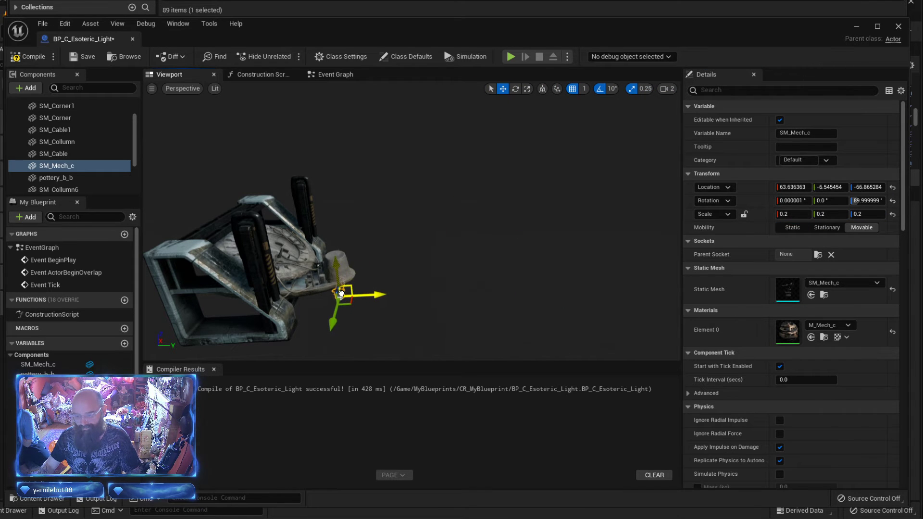
right_click_drag(367, 290, 447, 308)
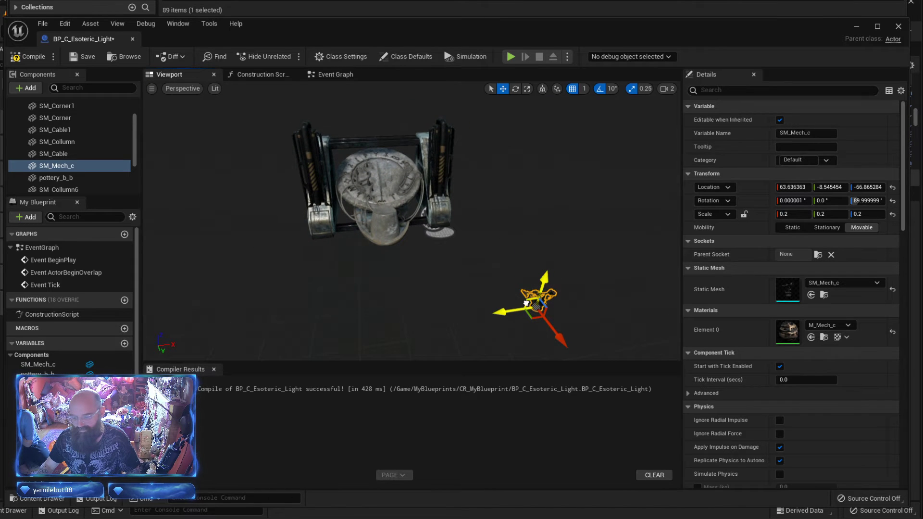
left_click_drag(525, 303, 357, 193)
right_click_drag(357, 194, 499, 206)
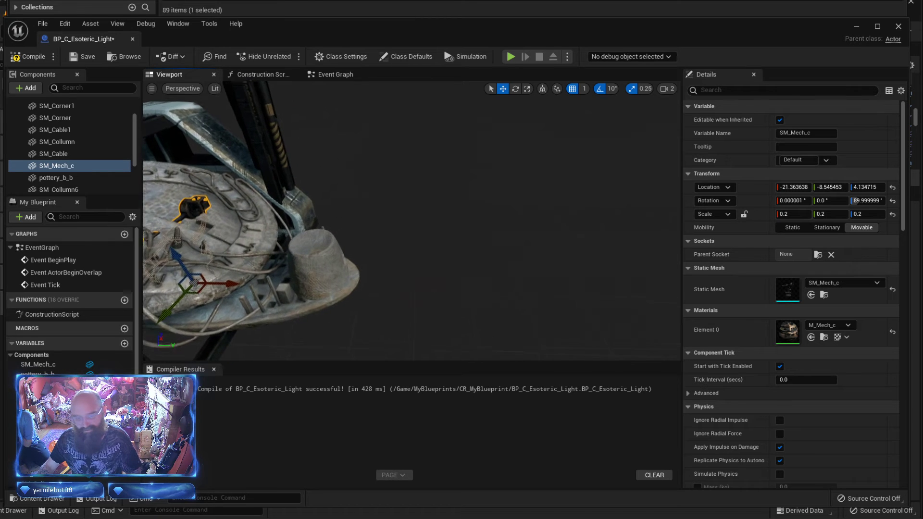
right_click_drag(385, 277, 333, 277)
left_click_drag(329, 284, 462, 285)
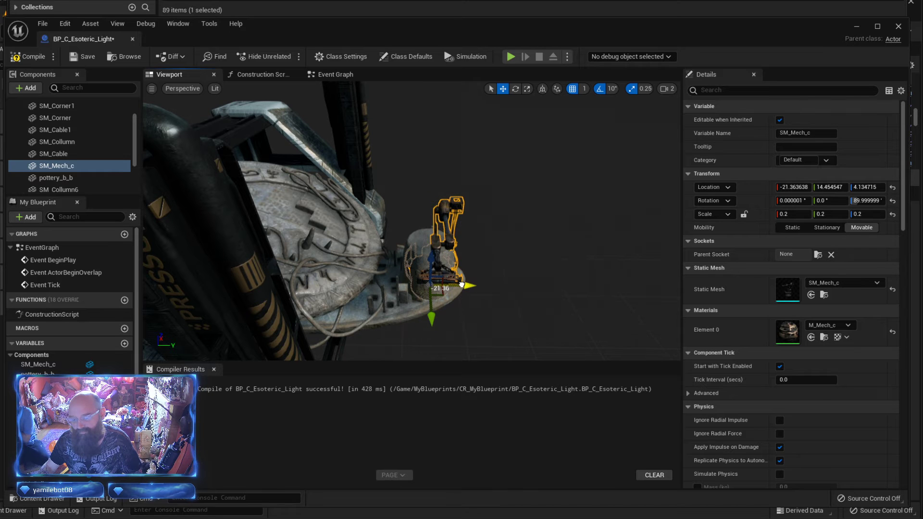
left_click(21, 61)
- Raise SM_Mech_c to about Z 13.13 so its base meets the top of the pottery
right_click_drag(463, 242, 425, 238)
key("w")
right_click_drag(439, 277, 452, 281)
left_click_drag(461, 266, 489, 166)
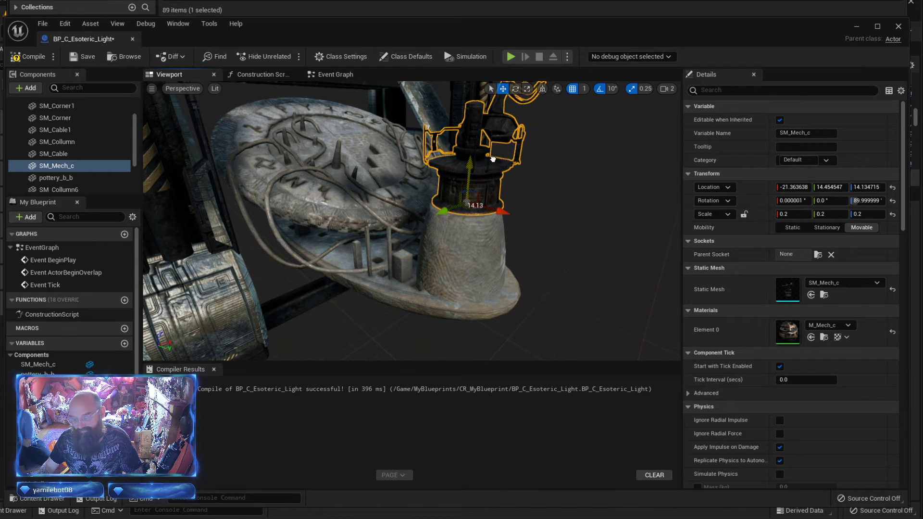
key("a")
right_click_drag(480, 192, 559, 189)
key("w")
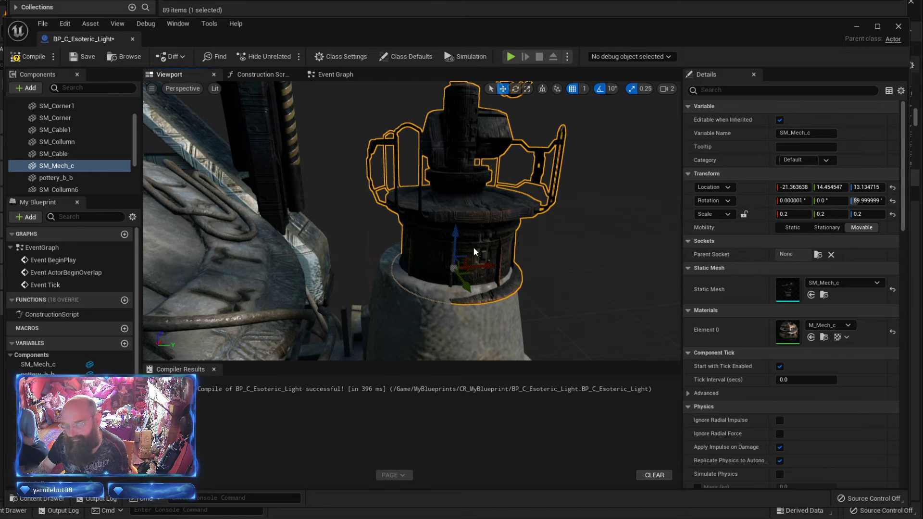
- Turn off grid snapping and centre SM_Mech_c on the pottery at about X -20.72, Y 13.92, Z 13.48
left_click(572, 89)
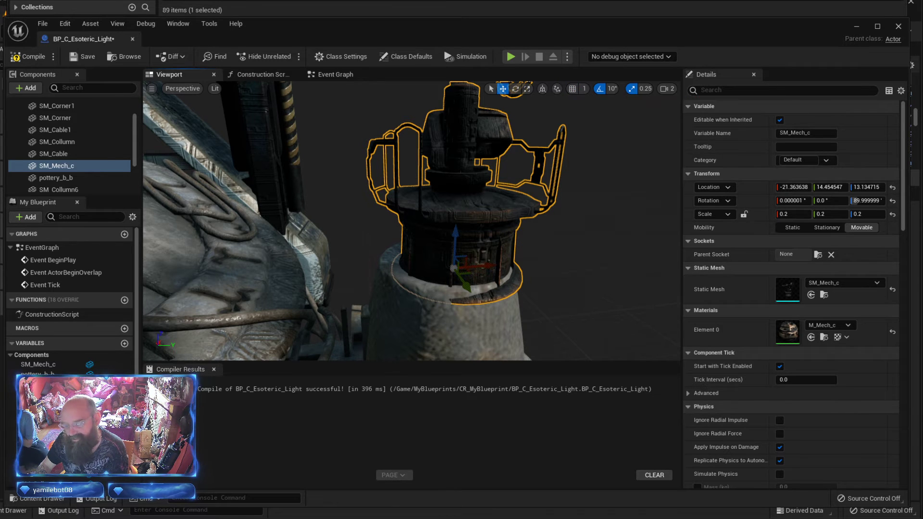
left_click_drag(465, 259, 456, 253)
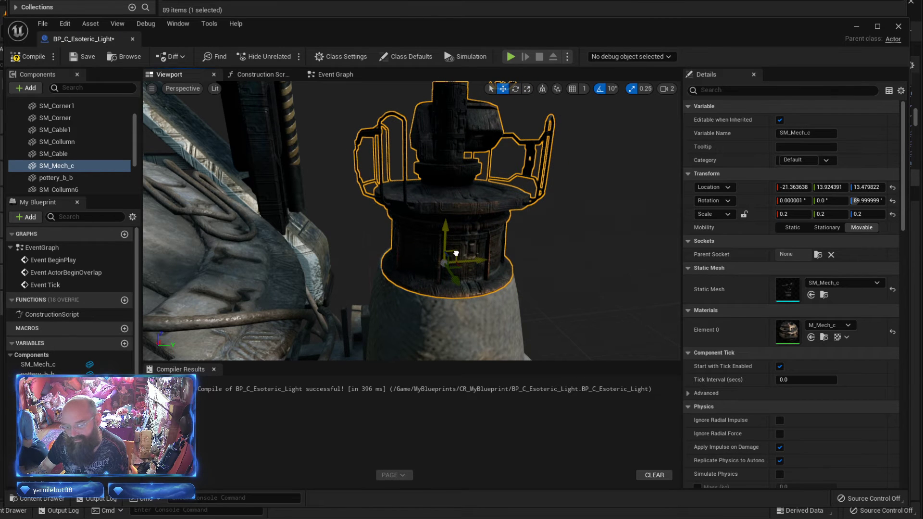
right_click_drag(456, 253, 298, 264)
right_click_drag(466, 280, 464, 280)
key("d")
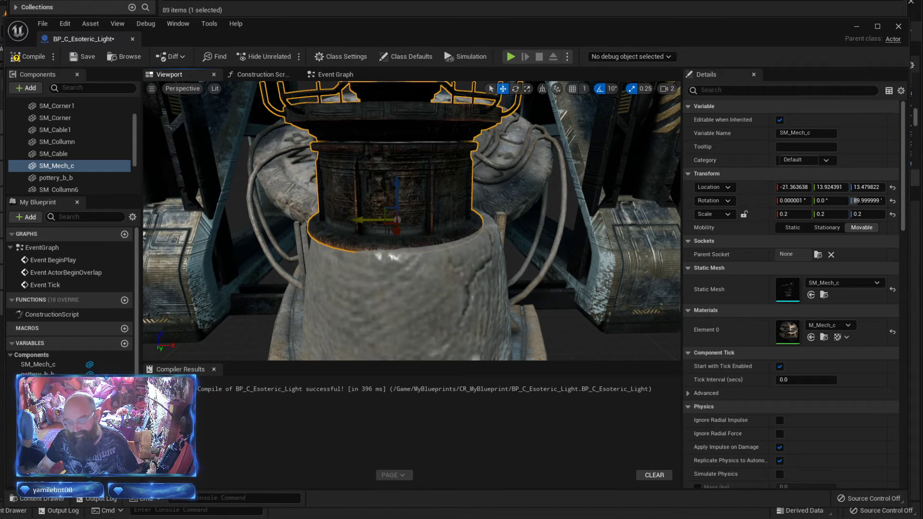
left_click_drag(368, 221, 387, 221)
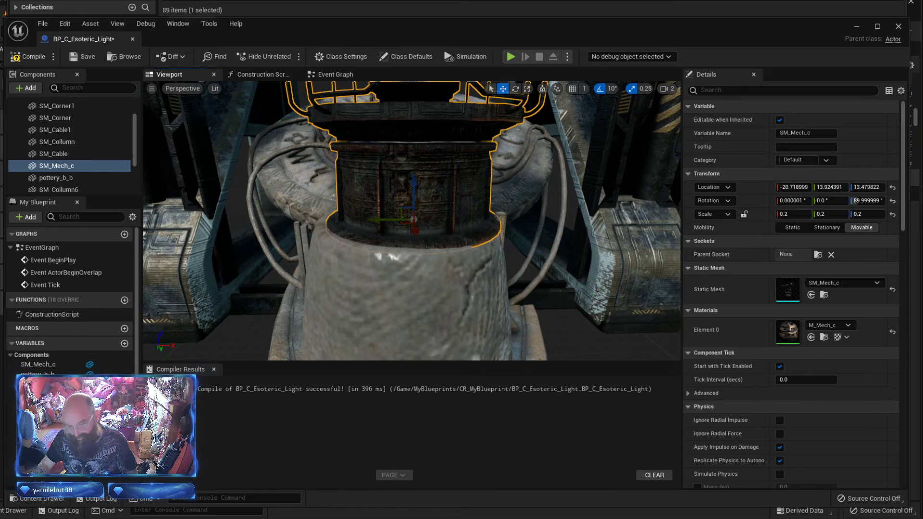
- Nudge SM_Mech_c to about Y 14.07 on the pottery and turn grid snapping back on
right_click_drag(375, 220, 492, 203)
key("s")
key("a")
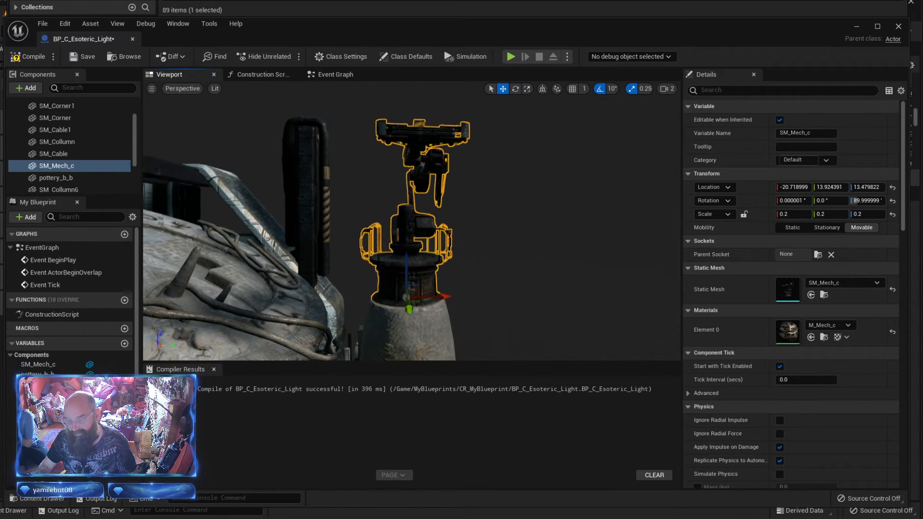
left_click_drag(436, 318, 435, 308, "alt")
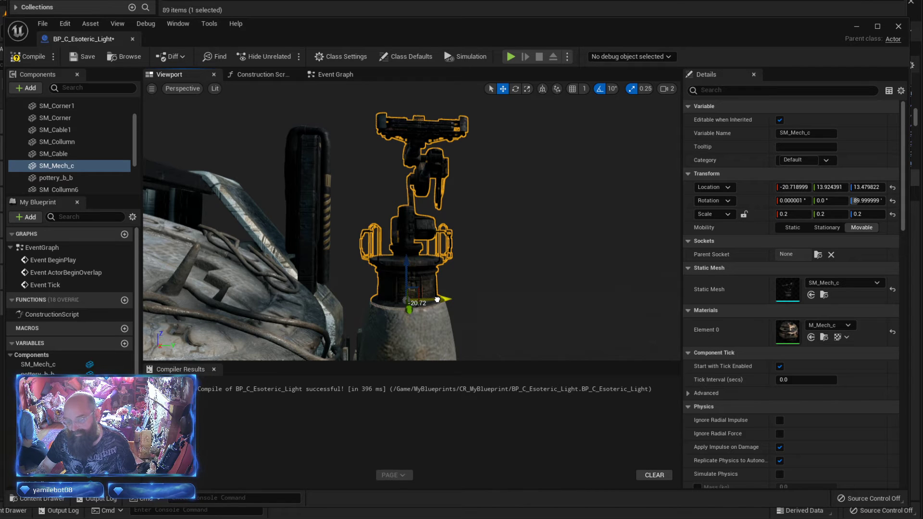
left_click_drag(437, 299, 438, 299)
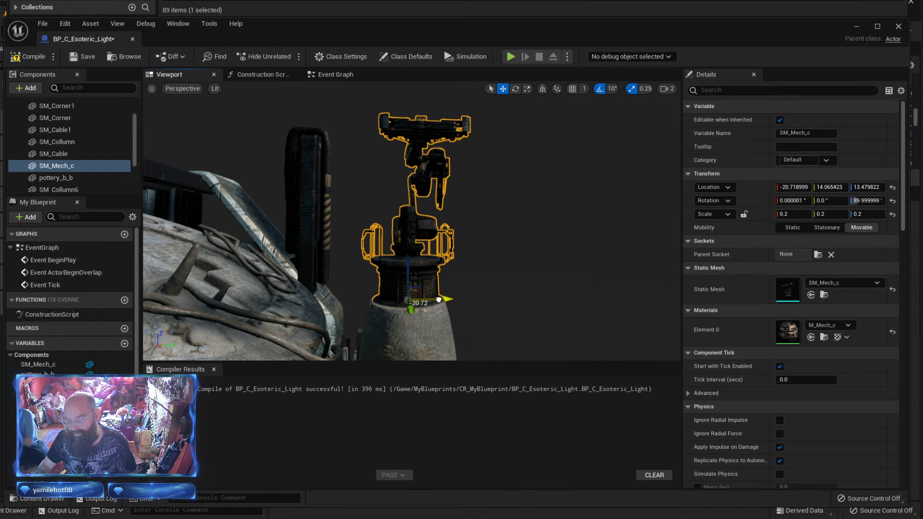
left_click(572, 89)
- Rotate SM_Mech_c on top of the pottery to a yaw of about 170°
key("s")
right_click_drag(562, 218, 414, 269)
key("d")
key("w")
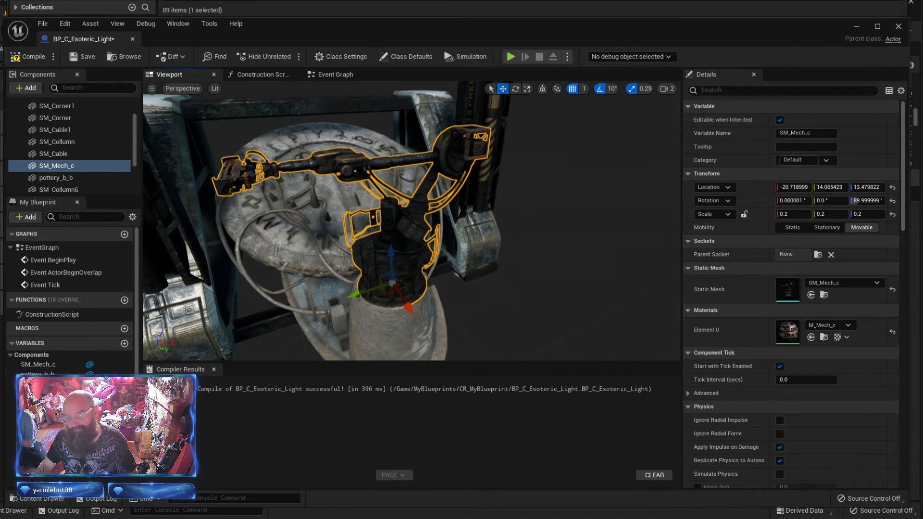
right_click_drag(567, 239, 568, 241)
key("s")
key("w")
right_click_drag(483, 253, 567, 250)
key("a")
key("e")
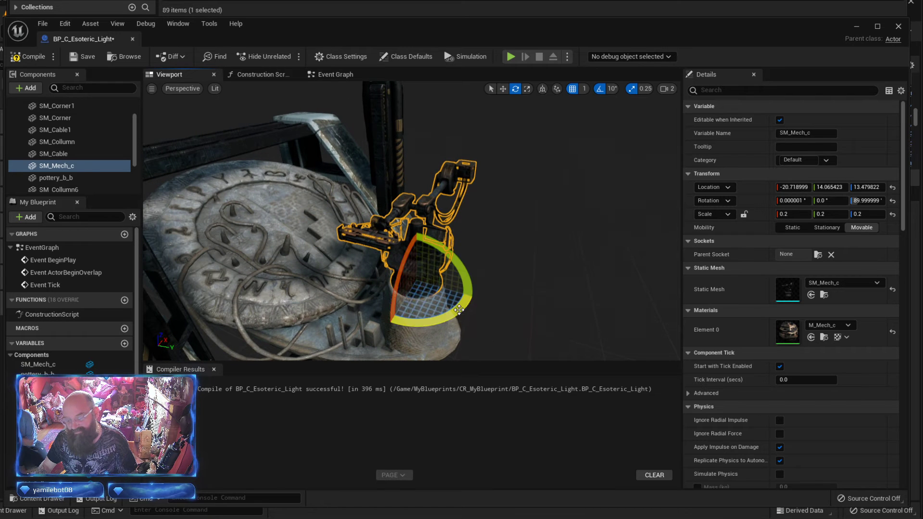
left_click_drag(459, 310, 477, 295)
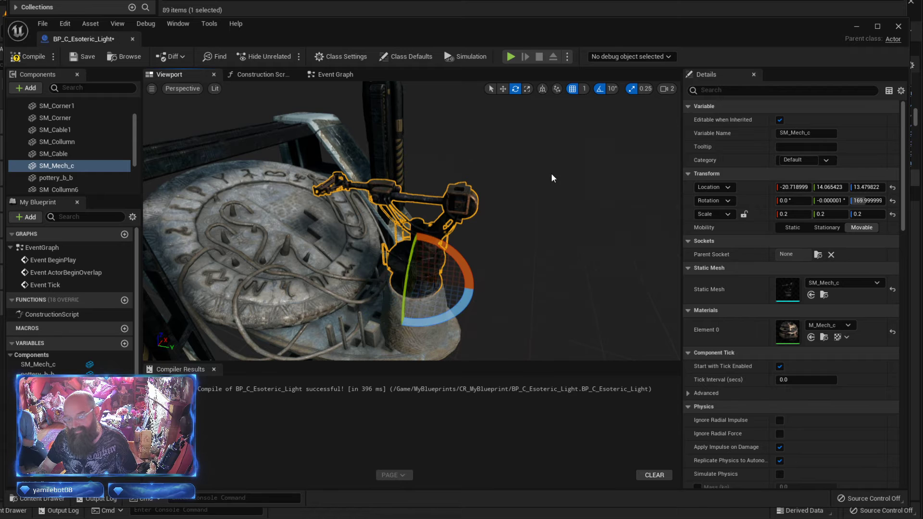
key("f")
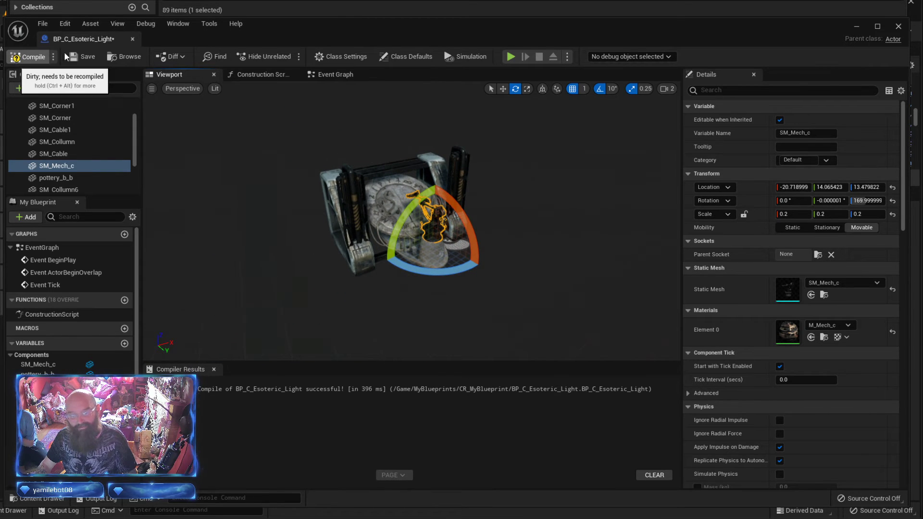
- Rotate SM_Mech_c on the pottery to a yaw of about 180°, then compile and save the blueprint
left_click(15, 56)
left_click(83, 57)
right_click_drag(290, 191, 304, 239)
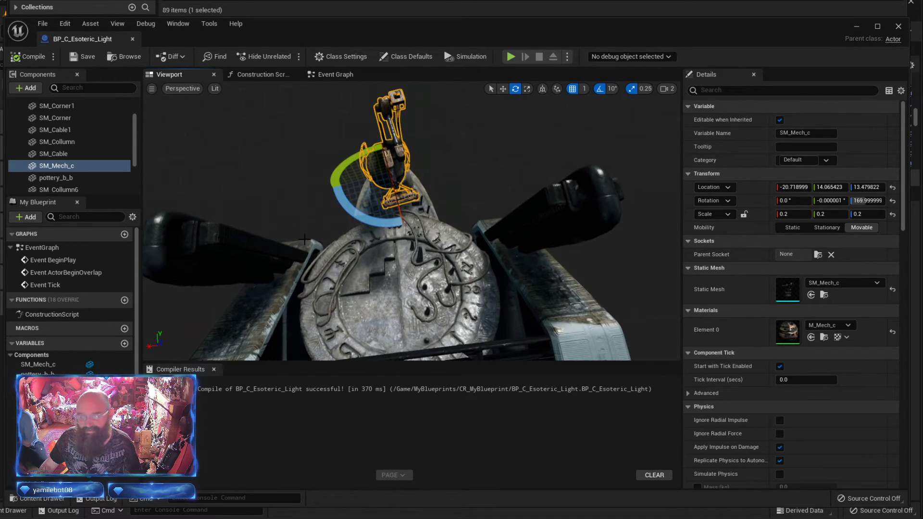
left_click_drag(388, 221, 374, 221)
left_click(30, 56)
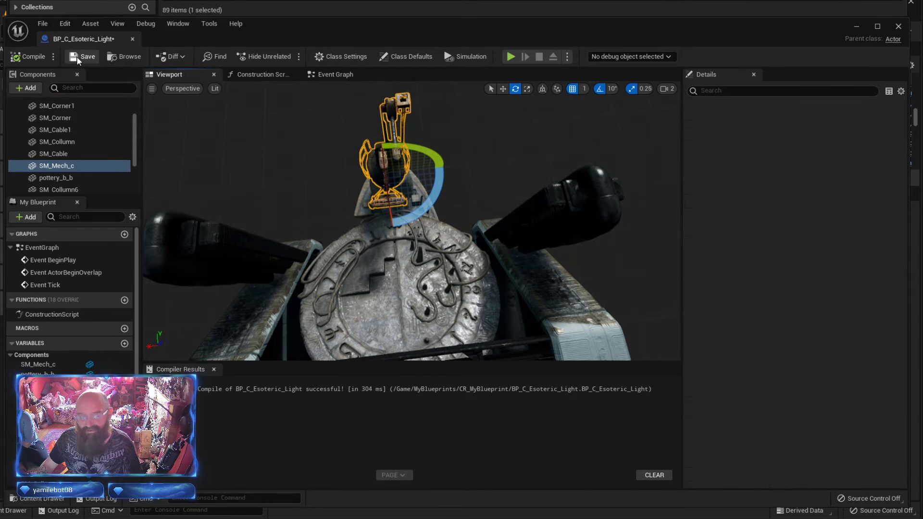
left_click(76, 56)
- Turn off grid snapping and nudge SM_Collumn3 slightly beside its PRESSURE cylinder
right_click_drag(261, 147, 181, 136)
key("w")
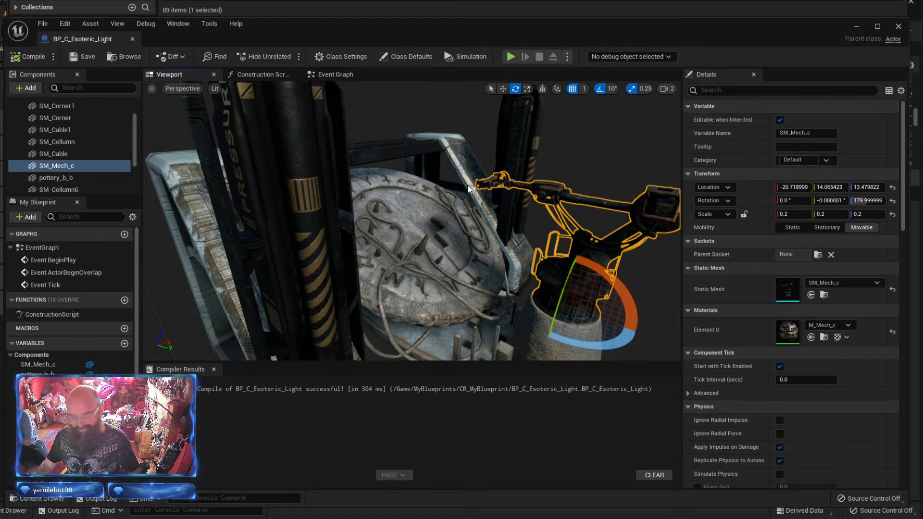
right_click_drag(468, 185, 363, 185)
key("s")
key("d")
key("w")
right_click_drag(339, 249, 378, 248)
left_click(379, 252)
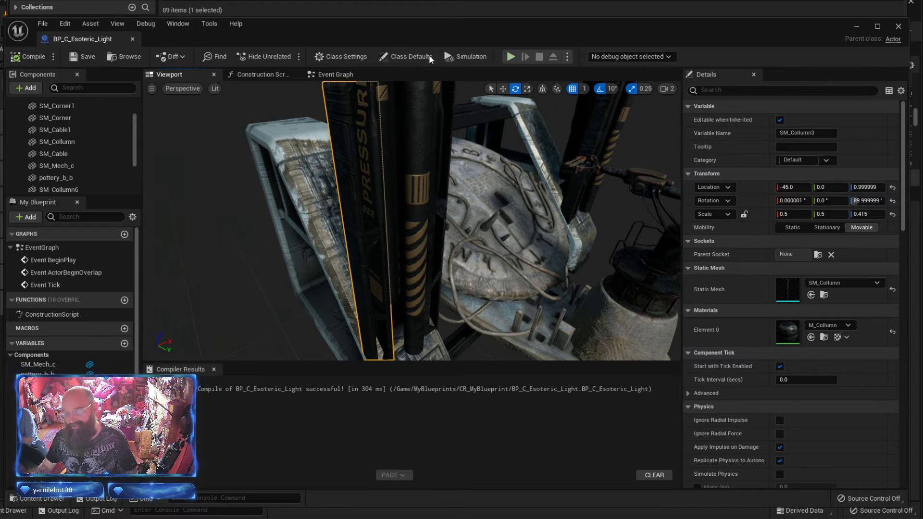
left_click(572, 90)
key("s")
right_click_drag(546, 111, 546, 113)
key("w")
right_click_drag(438, 294, 433, 304)
left_click_drag(365, 358, 364, 357)
- Nudge SM_Collumn4 to about X -3.35 beside the PRESSURE cylinder on the opposite side of the frame
key("d")
right_click_drag(479, 288, 545, 281)
left_click(429, 235)
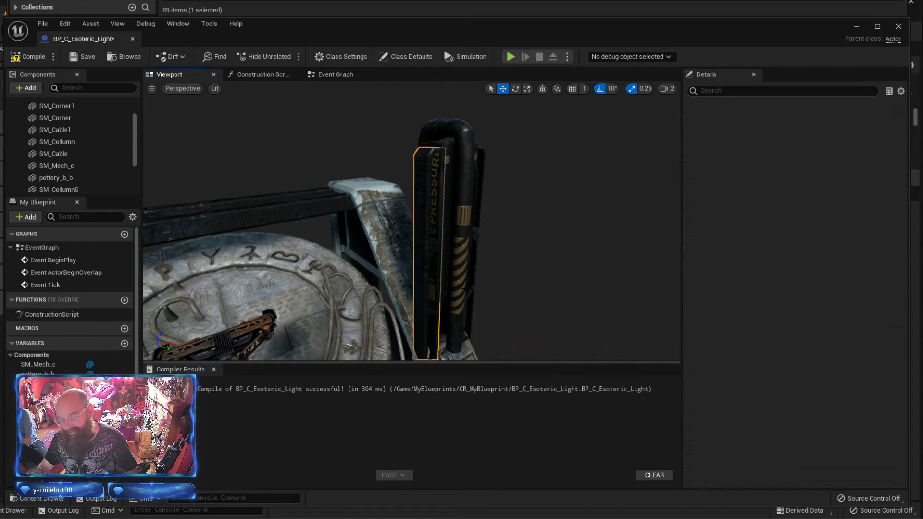
right_click_drag(429, 235, 412, 282)
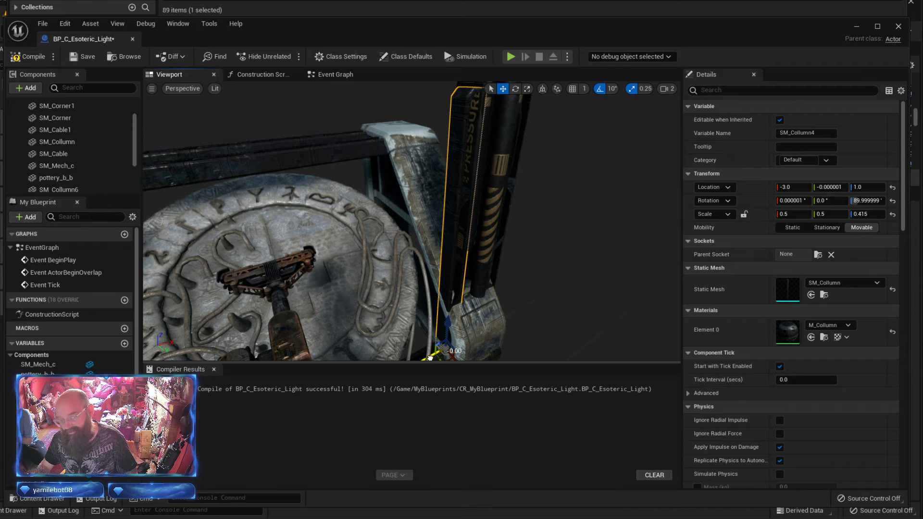
left_click_drag(429, 358, 427, 358)
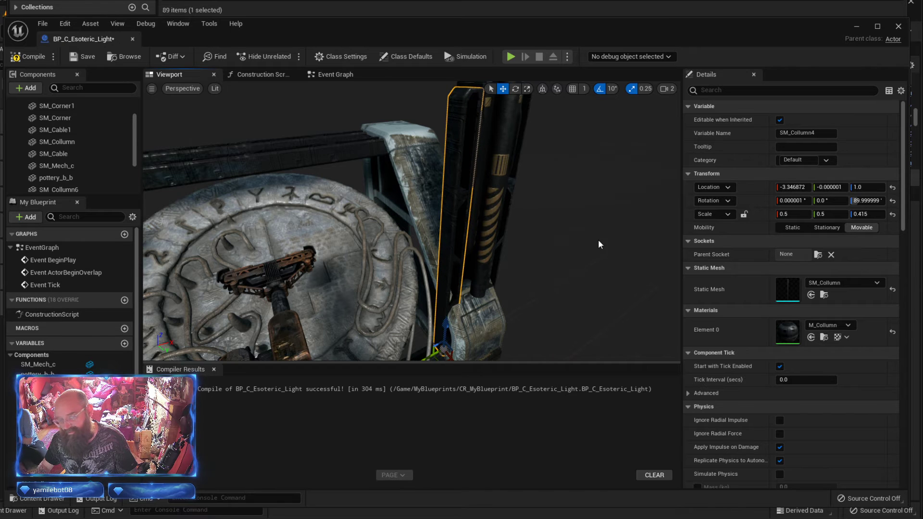
right_click_drag(598, 244, 550, 260)
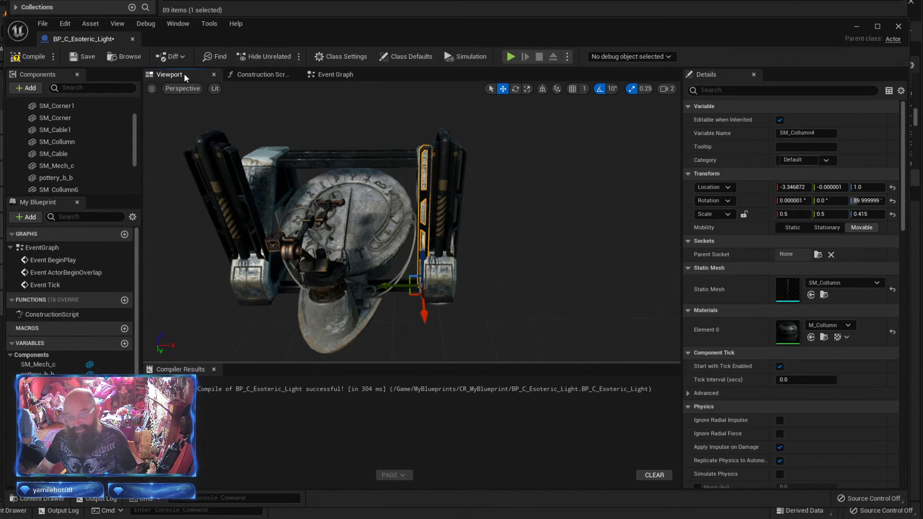
- Compile the blueprint and turn grid snapping back on
key("F7")
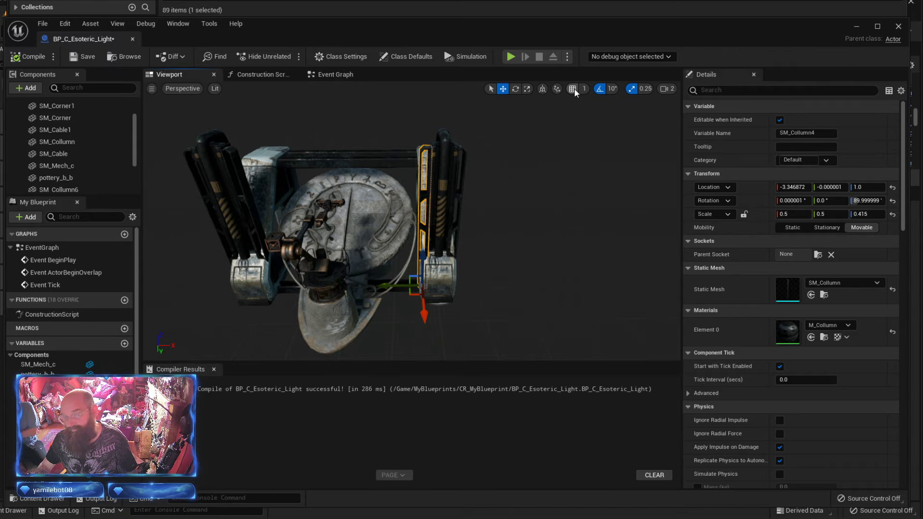
left_click(574, 92)
right_click_drag(475, 250, 586, 268)
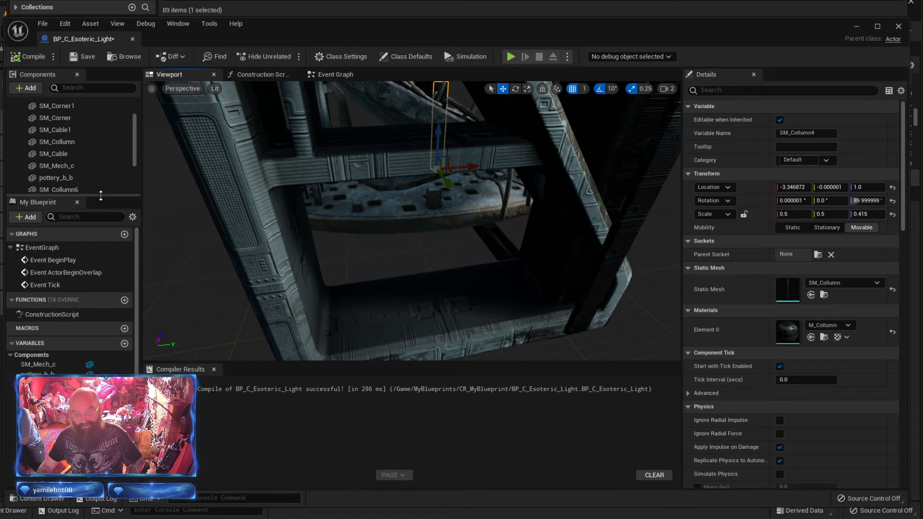
- Maximise the blueprint editor window and enlarge the component list so that all components fit
left_click_drag(100, 198, 75, 205)
key("super+Up")
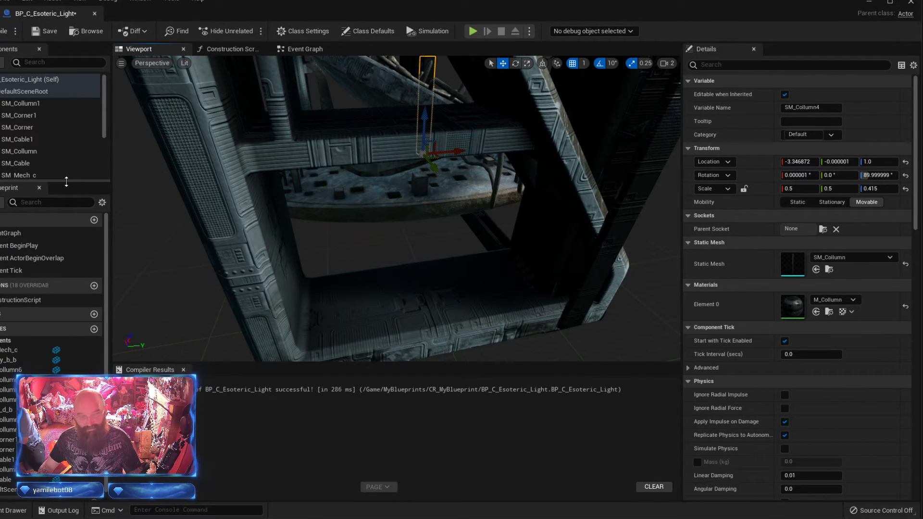
left_click_drag(66, 181, 96, 343)
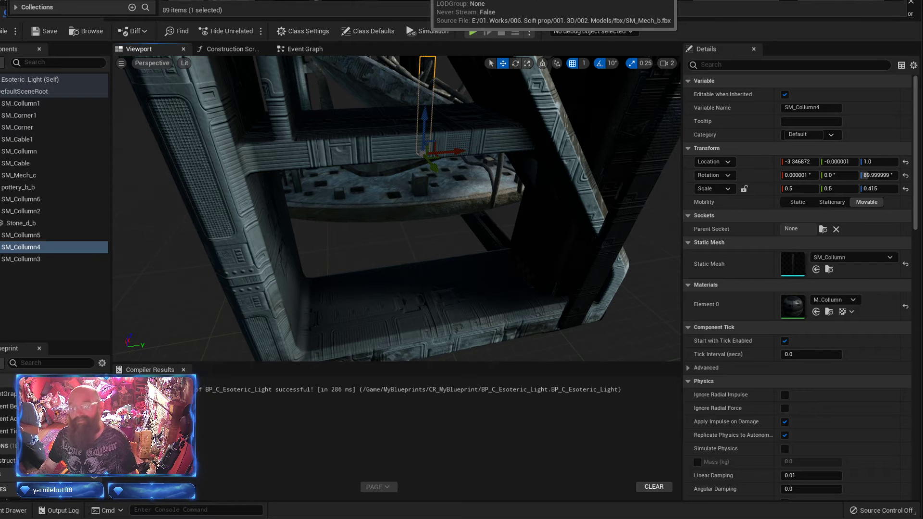
- Add the SM_Mech_b mesh as a component directly under the scene root and set its scale to 0.25 on all axes
left_click_drag(441, 80, 41, 322)
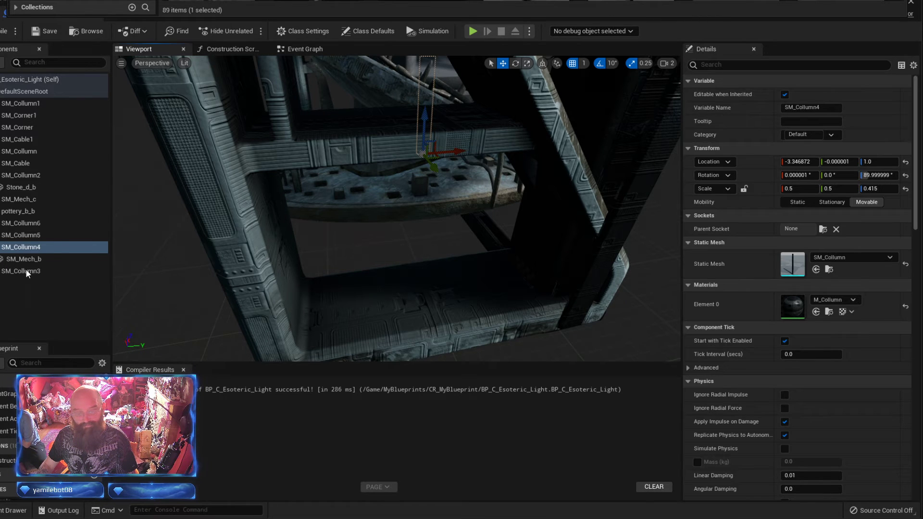
left_click_drag(25, 256, 26, 252)
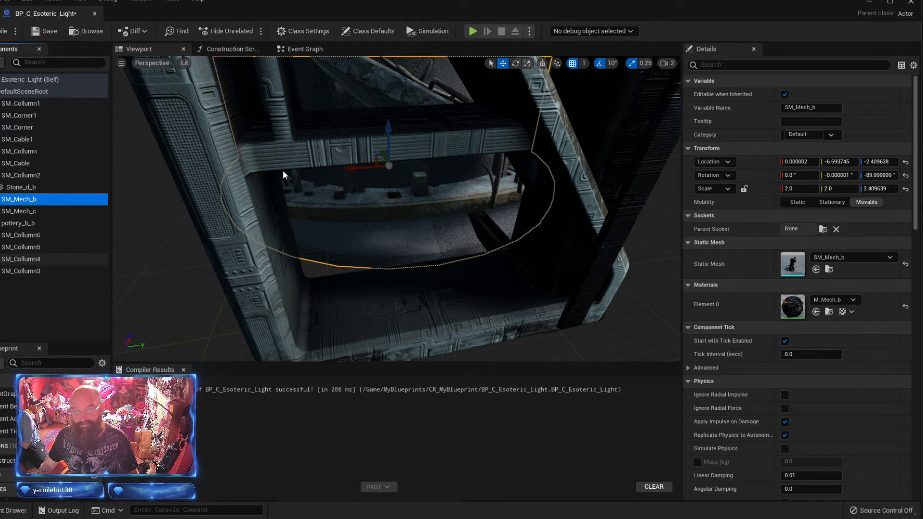
left_click(801, 188)
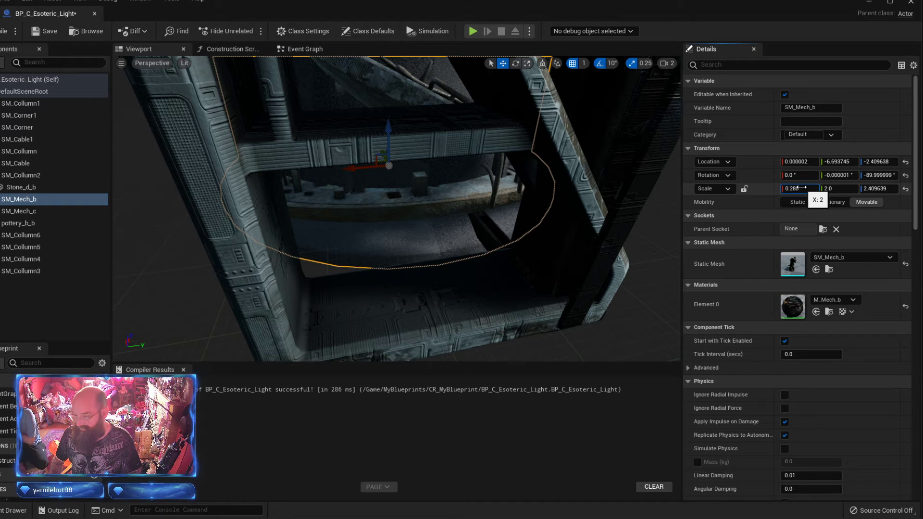
key("Return")
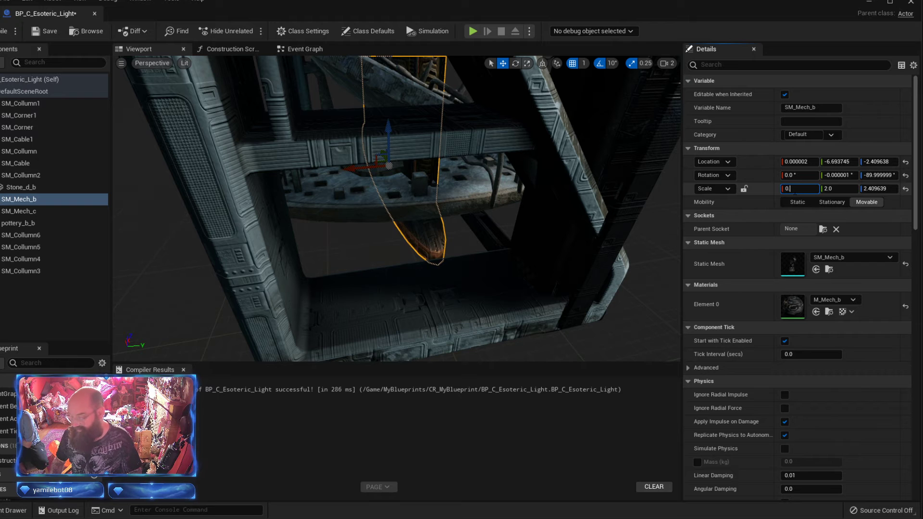
key("Tab")
type("0.25")
key("Tab")
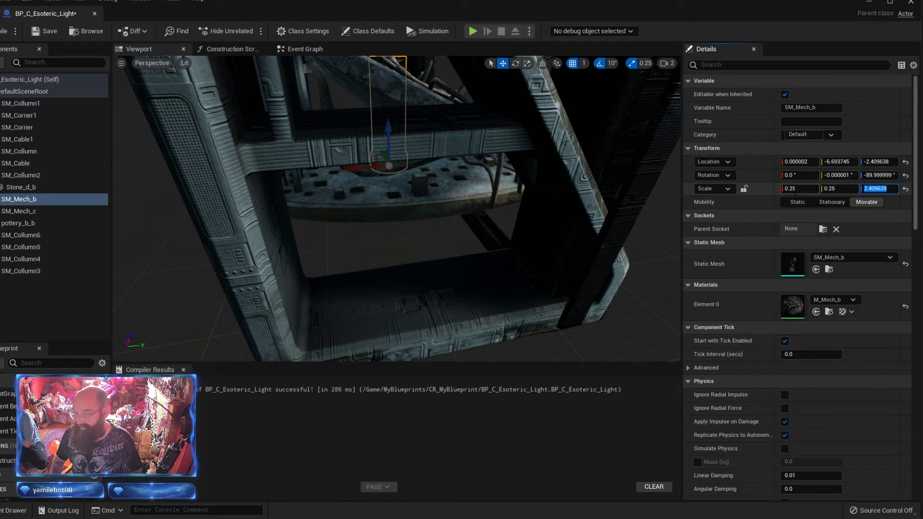
type("0.25")
key("Return")
- Move SM_Mech_b to about X -41 inside the lower opening of the side frame
right_click_drag(433, 202, 510, 202)
left_click_drag(337, 144, 516, 274)
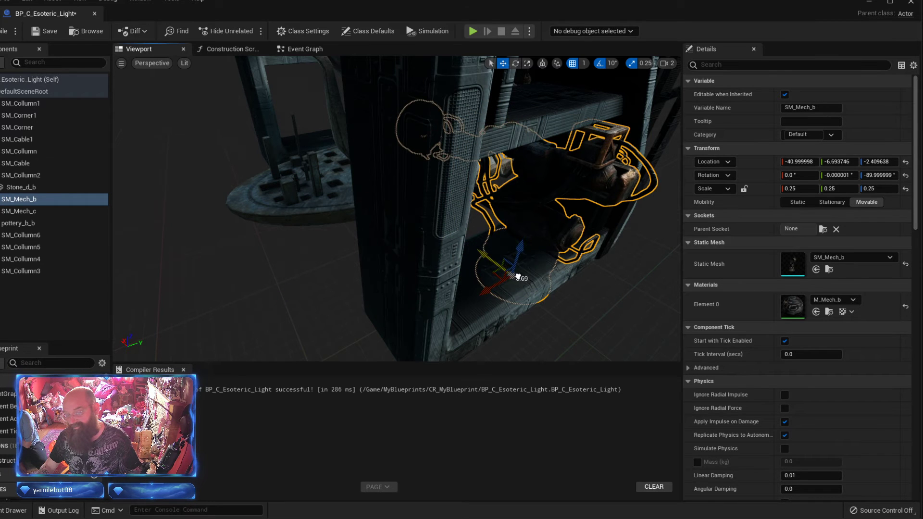
key("f")
right_click_drag(433, 207, 392, 236)
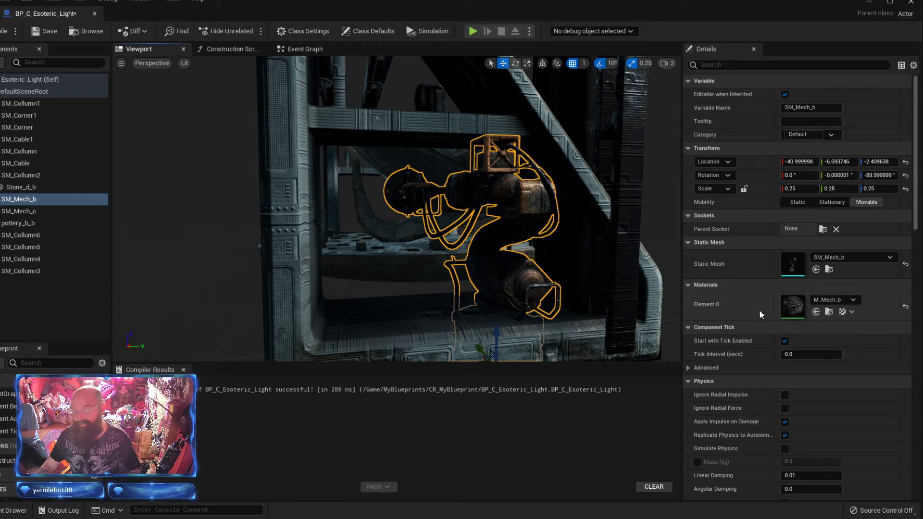
- Set SM_Mech_b's scale to 0.2 on all three axes
left_click(805, 192)
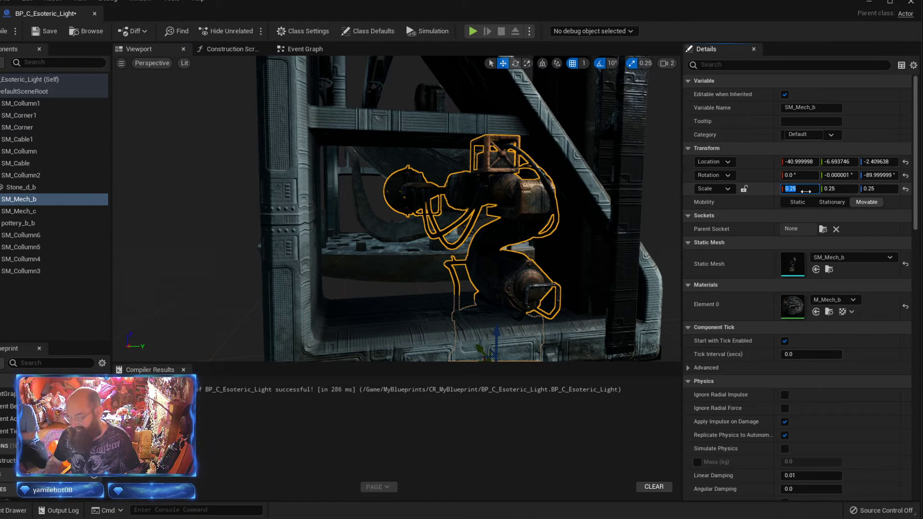
type("0.2")
key("Tab")
type("0.2")
key("Tab")
type("0.")
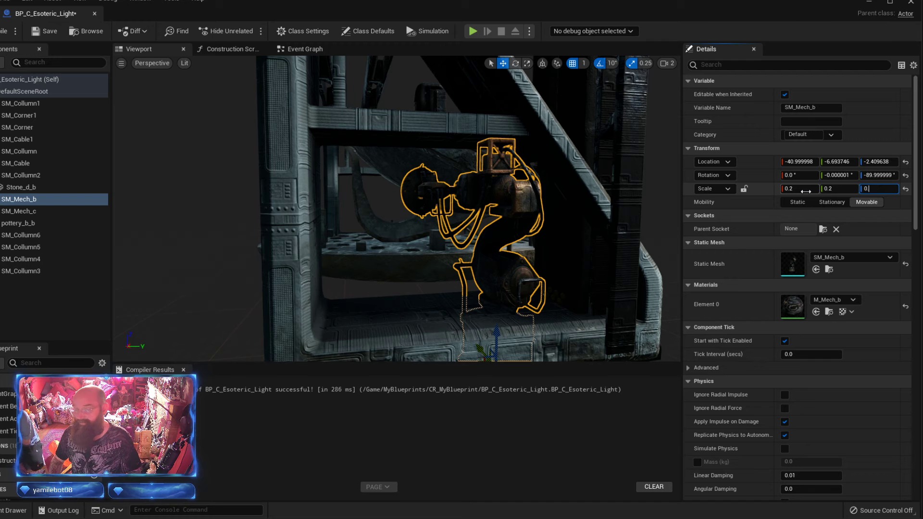
type("2")
key("Return")
- Turn off grid snapping and raise SM_Mech_b to about Z 3.42 so its base rests on the frame's lower beam
right_click_drag(523, 201, 512, 230)
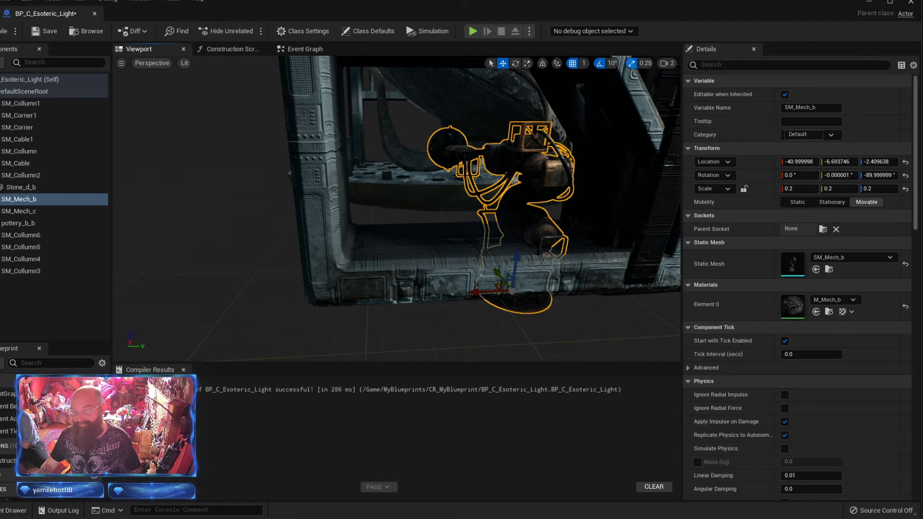
left_click(573, 63)
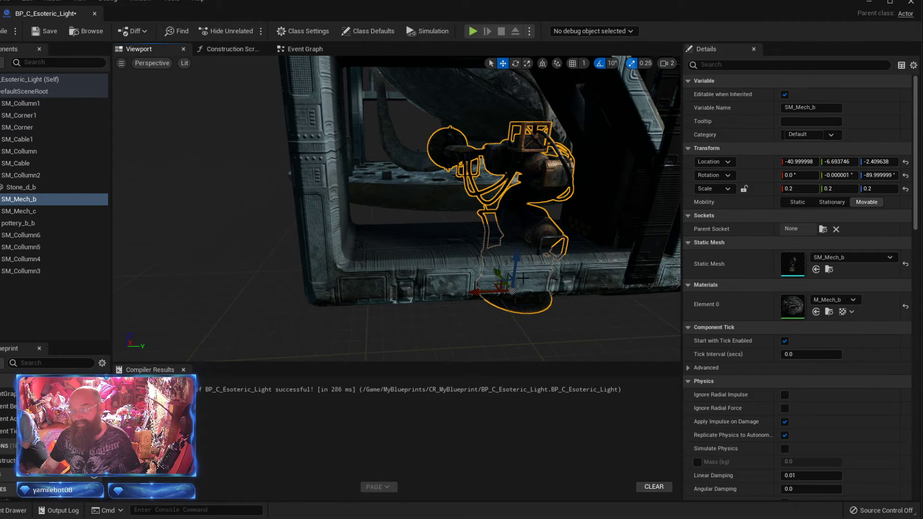
left_click_drag(513, 259, 542, 194)
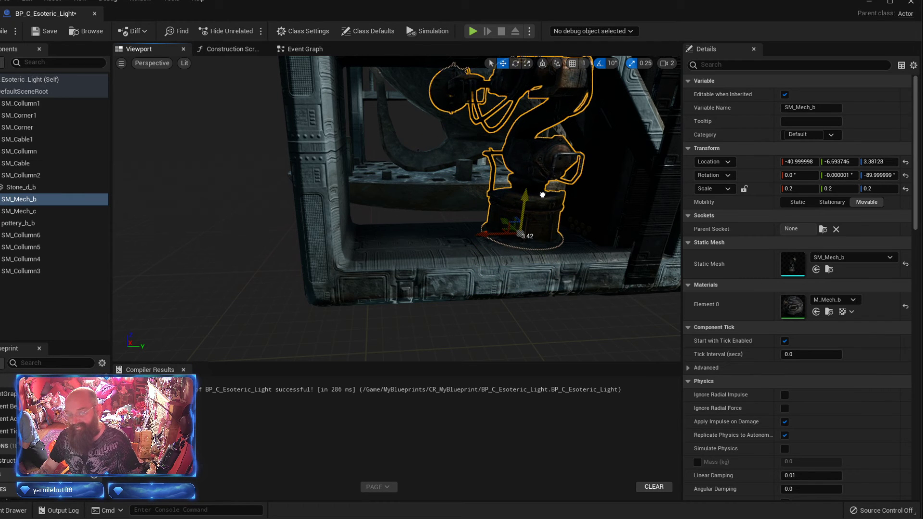
- Rotate SM_Mech_b to a yaw of about -180° and move it along the lower beam to about Y -13.15
mouse_move(543, 270)
right_mouse_down()
mouse_move(538, 255)
mouse_move(536, 269)
mouse_move(548, 271)
mouse_move(535, 281)
right_mouse_up()
key("e")
left_click_drag(455, 309, 483, 312)
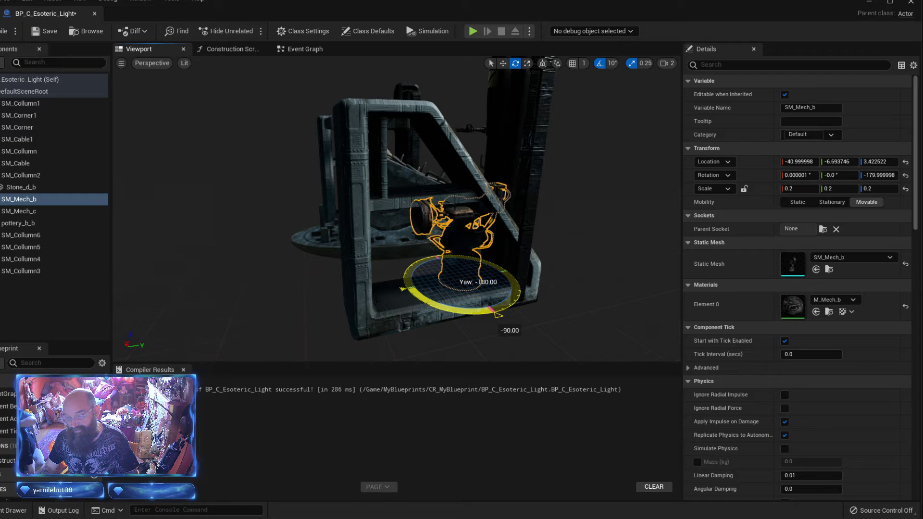
key("w")
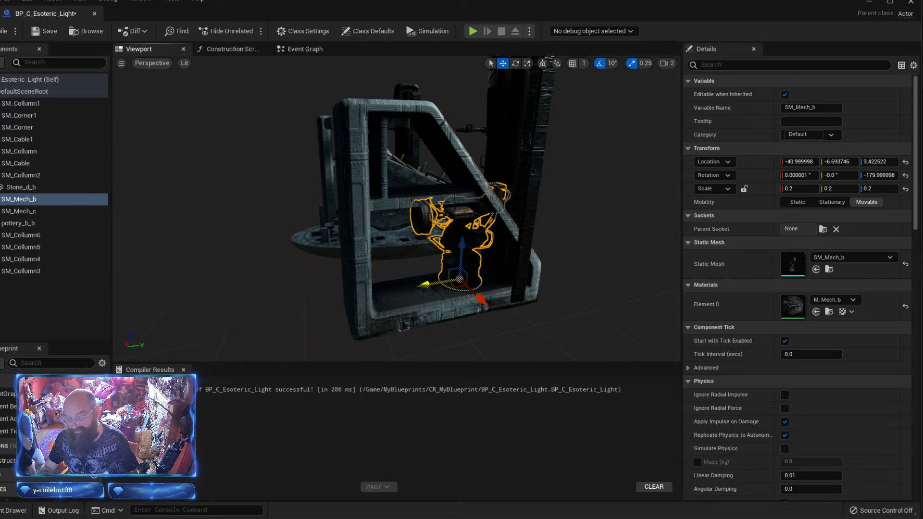
left_click_drag(424, 285, 374, 294)
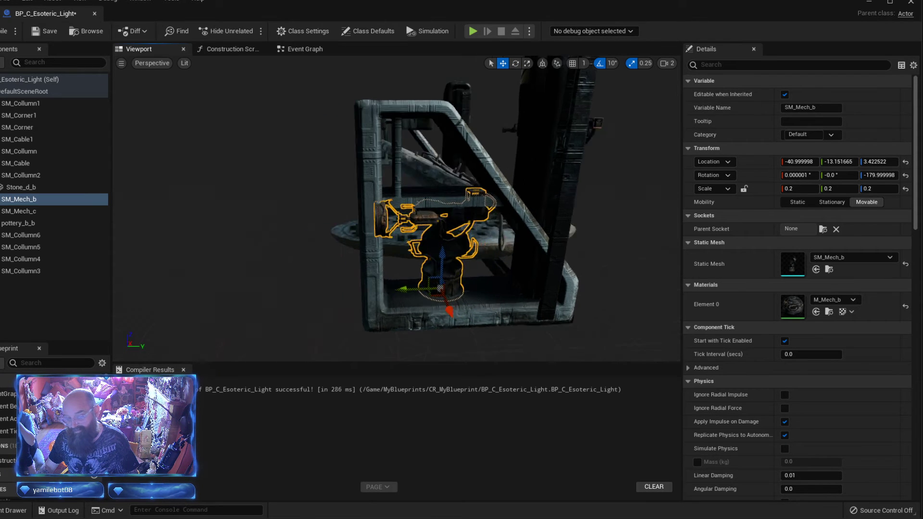
- Reduce SM_Mech_b's scale to 0.15 on all three axes
right_click_drag(385, 293, 452, 317)
key("w")
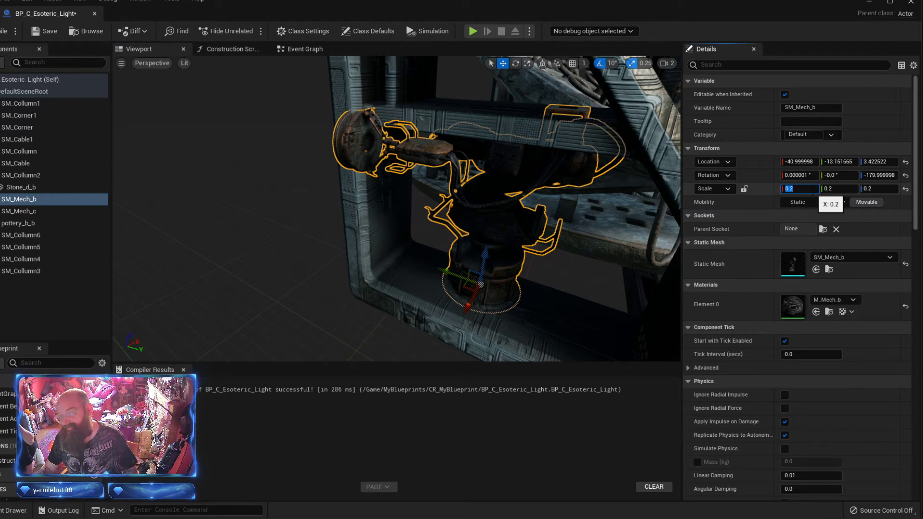
key("Tab")
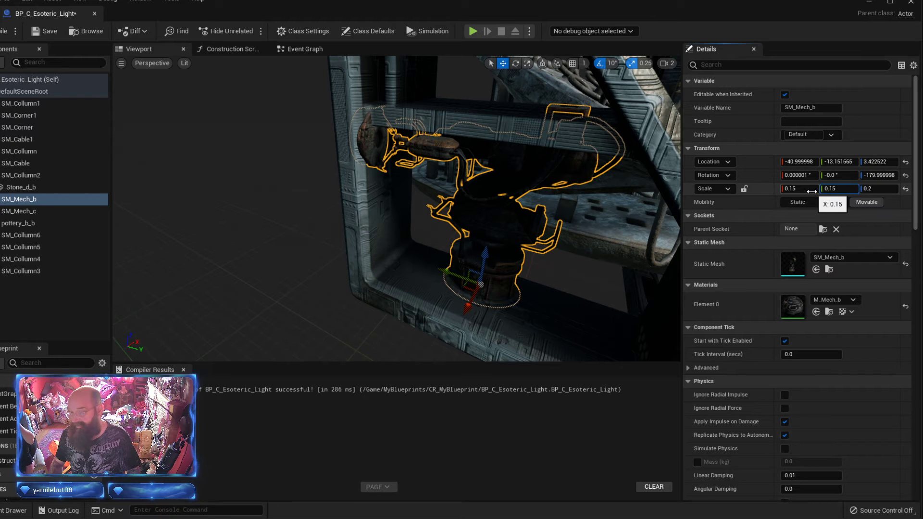
key("Tab")
key("Tab")
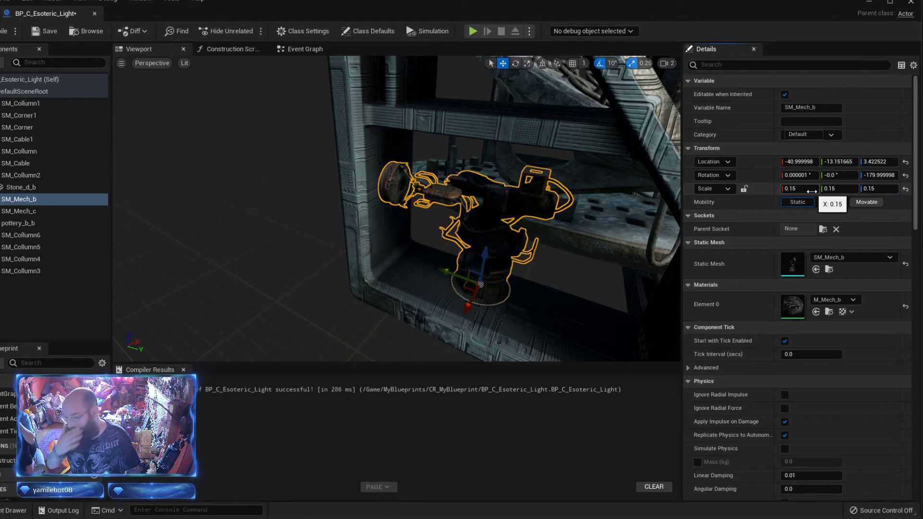
- Fine-tune SM_Mech_b's position on the frame's lower beam to about X -40.35, Y -14.63, Z 3.48
mouse_move(482, 284)
right_mouse_down()
mouse_move(521, 296)
mouse_move(485, 283)
mouse_move(462, 288)
mouse_move(451, 277)
mouse_move(466, 269)
mouse_move(462, 284)
mouse_move(491, 279)
right_mouse_up()
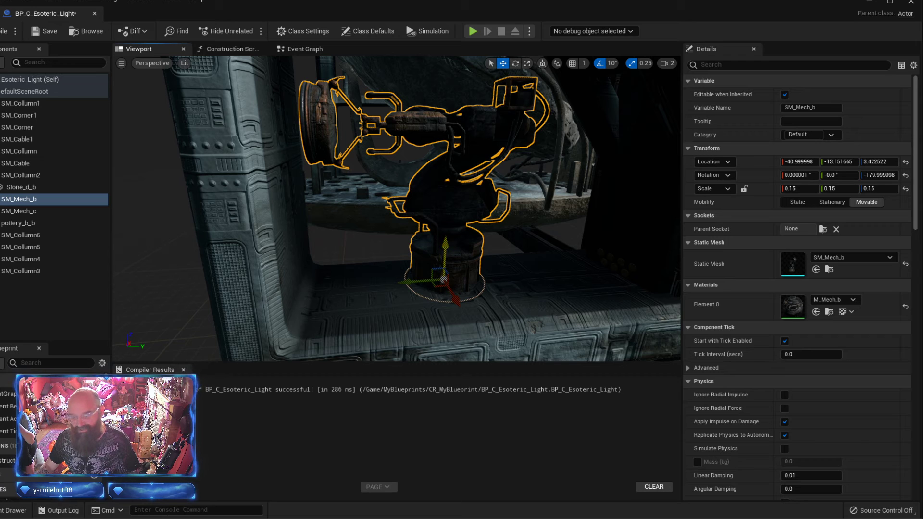
left_click_drag(445, 259, 453, 258)
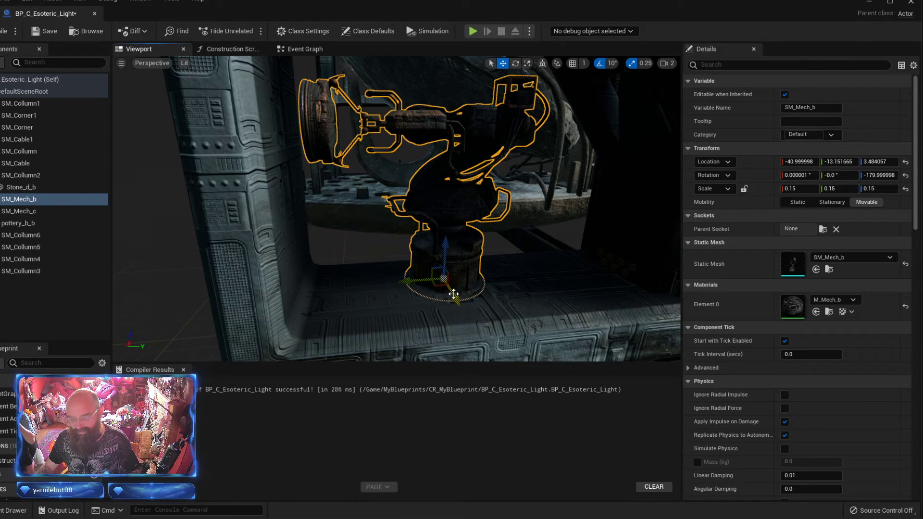
left_click_drag(453, 294, 388, 310)
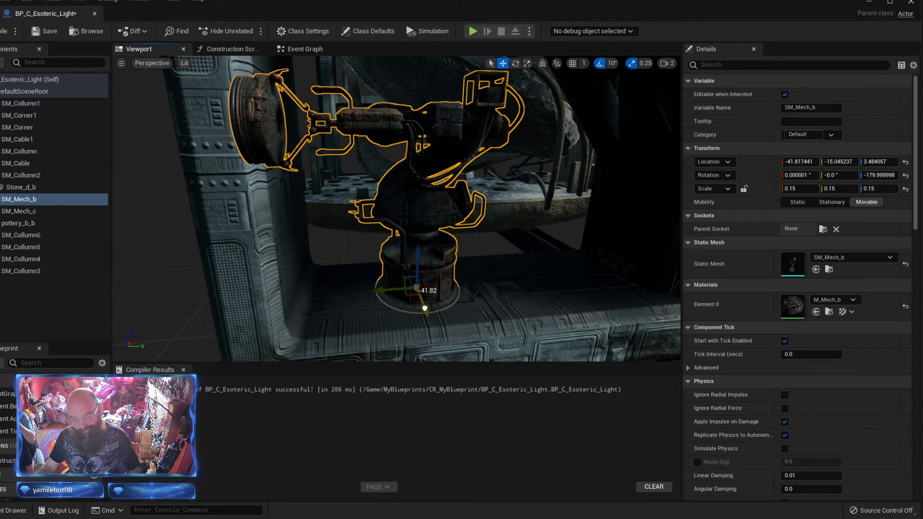
left_click_drag(424, 307, 391, 280)
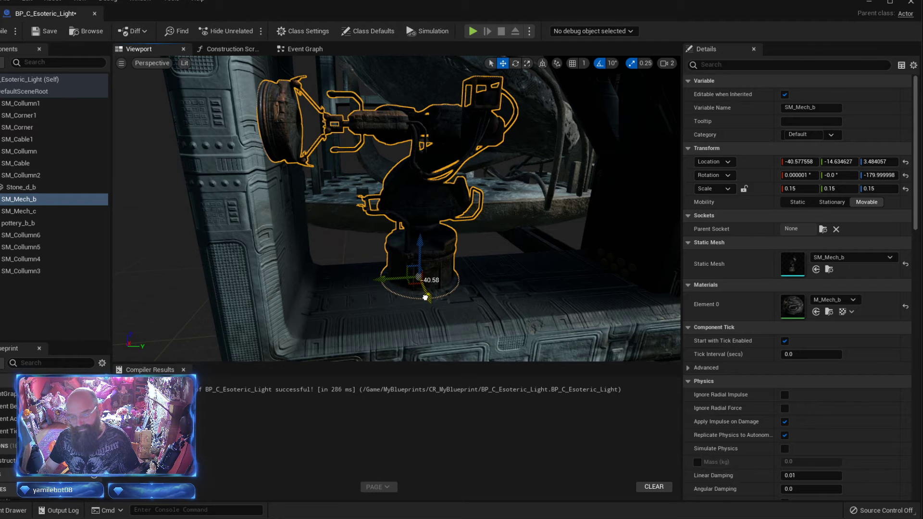
left_click_drag(424, 298, 426, 294)
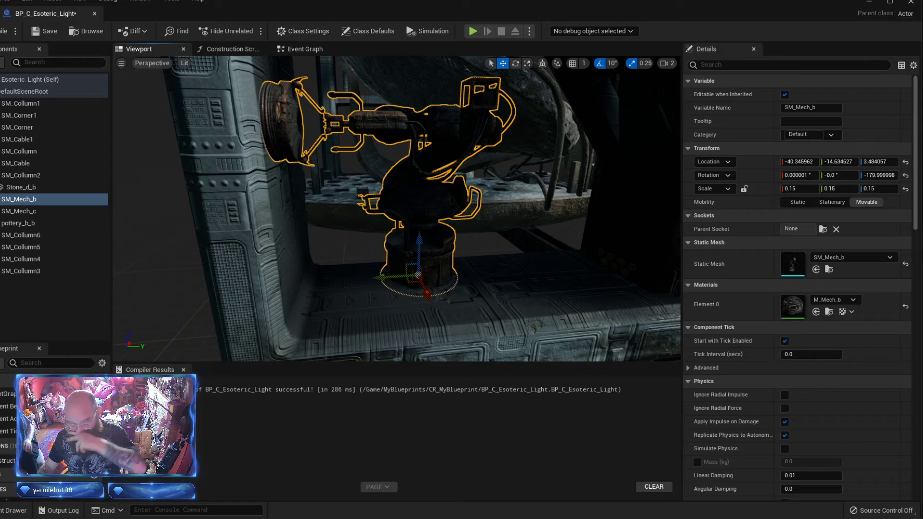
- Compile the blueprint, then duplicate SM_Mech_b and move the copy into the opposite side frame at about X 1.30
right_click_drag(426, 294, 299, 312)
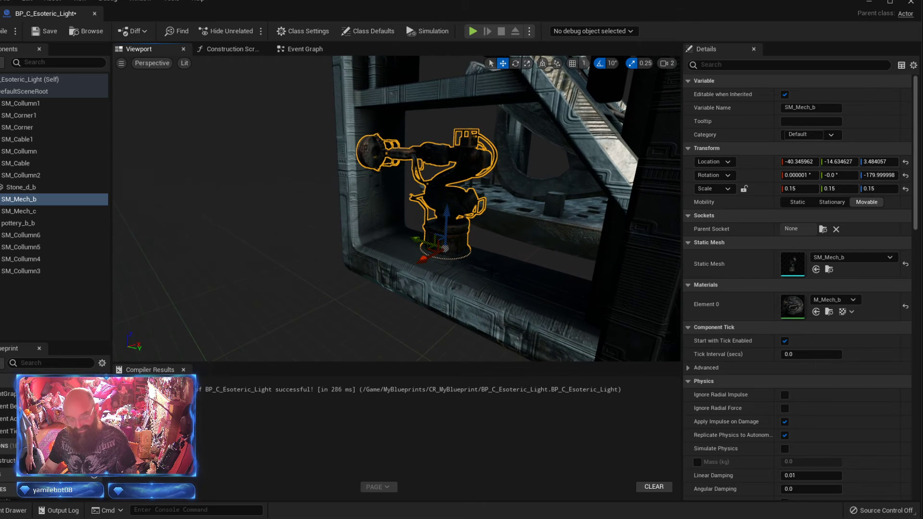
left_click(3, 30)
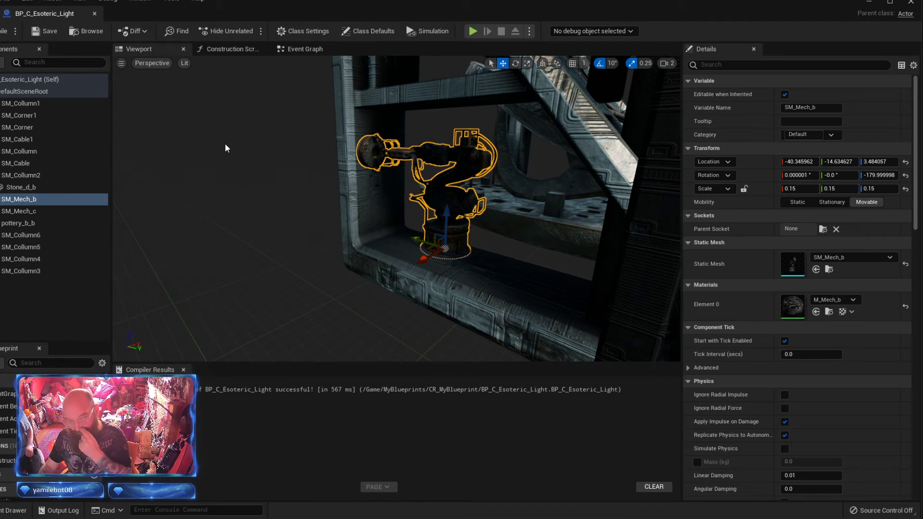
left_click(23, 199)
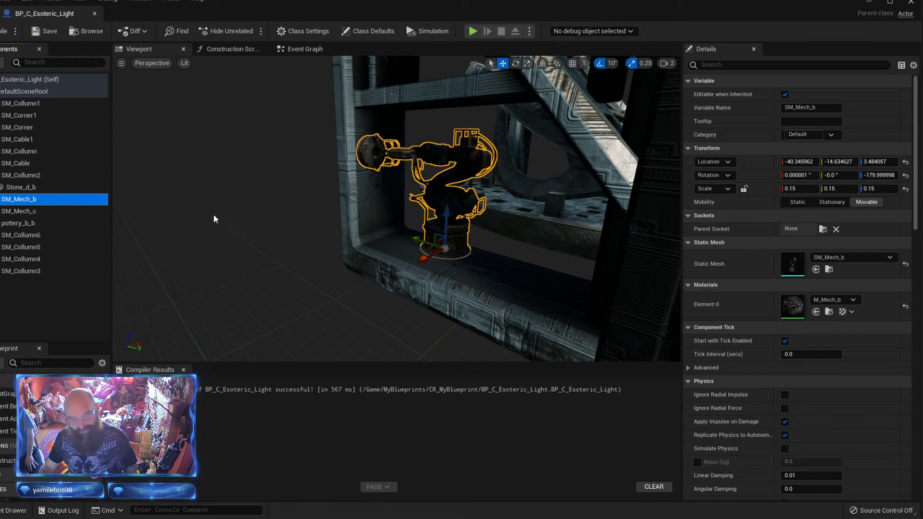
key("ctrl+d")
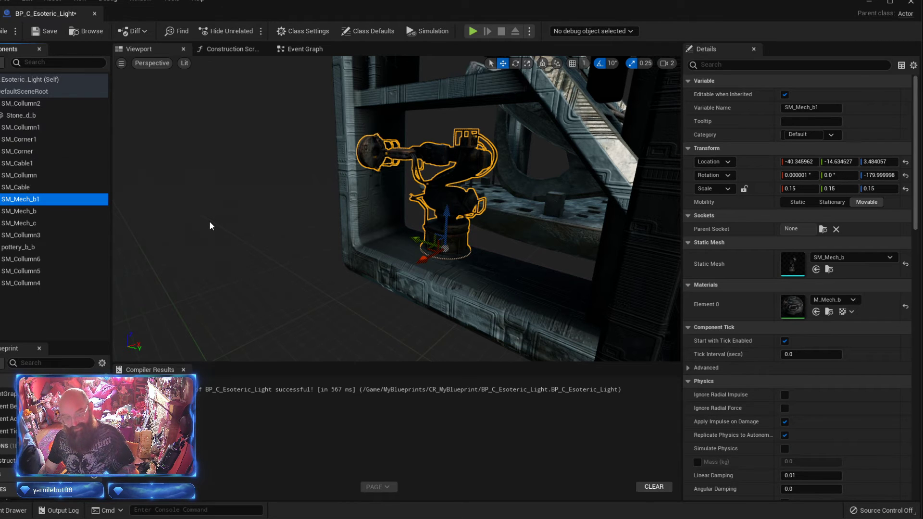
right_click_drag(296, 252, 425, 223)
left_click_drag(534, 169, 326, 188)
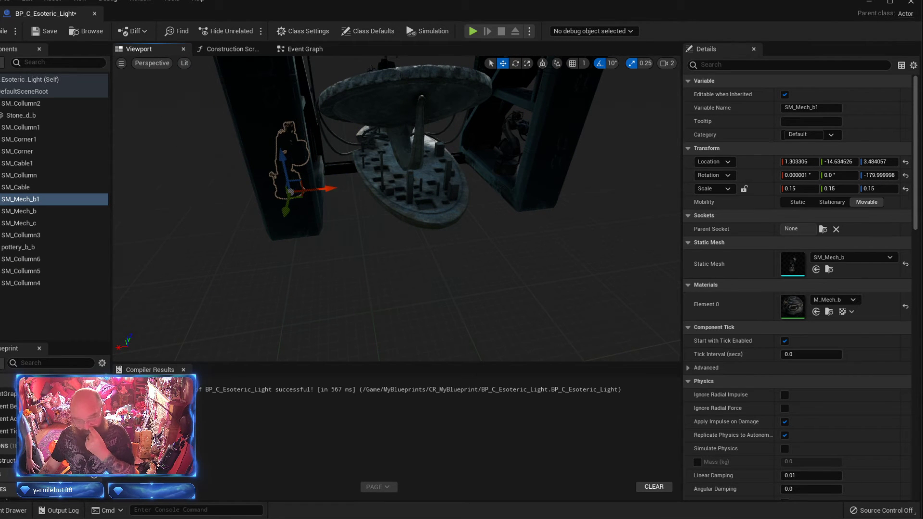
- Mirror SM_Mech_b1 by setting its X scale to -0.15, keeping 0.15 for Y and Z
right_click_drag(327, 202, 524, 192)
right_click_drag(310, 245, 293, 219)
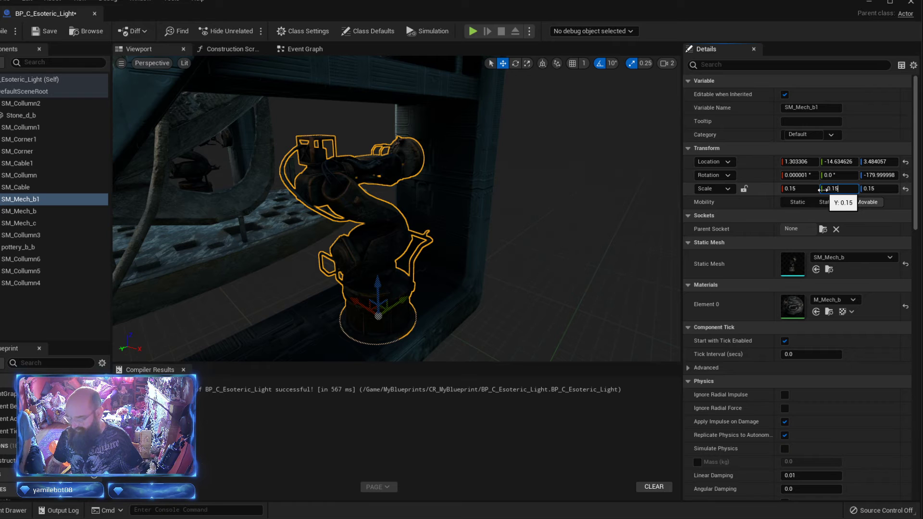
type("-")
key("Return")
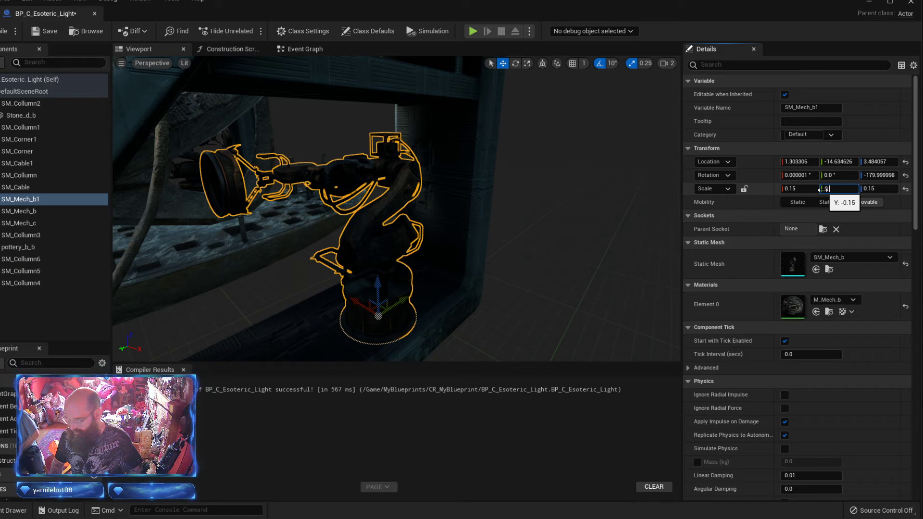
key("shift+Tab")
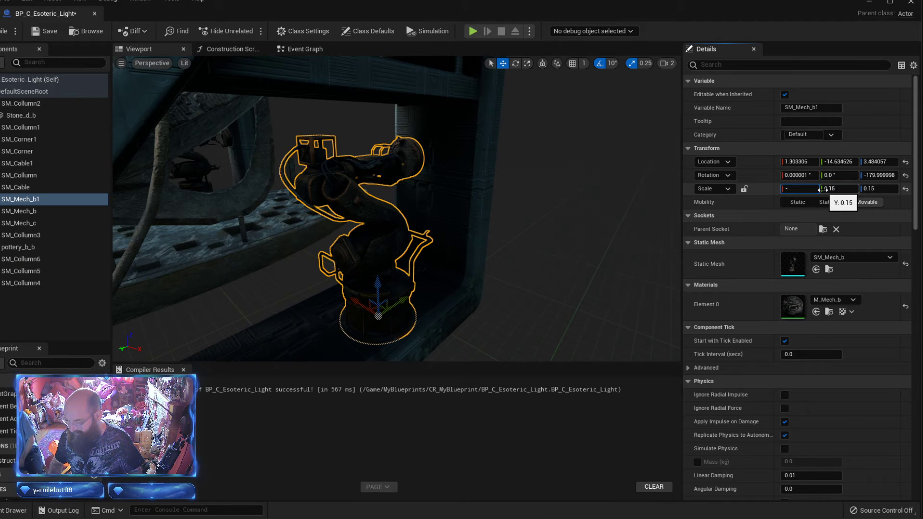
type("-0.15")
key("Return")
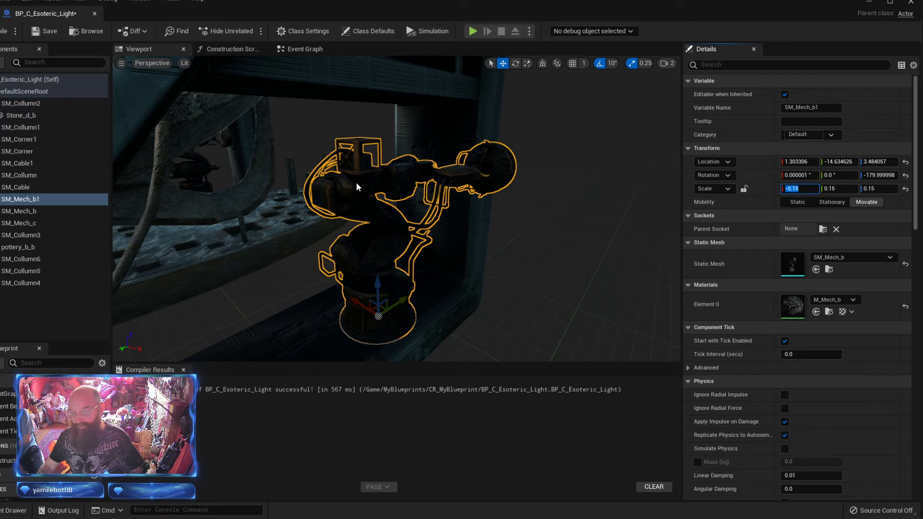
- Move SM_Mech_b1 along the frame to about X -1.75, compile the blueprint and close its editor
left_click_drag(370, 307, 327, 276)
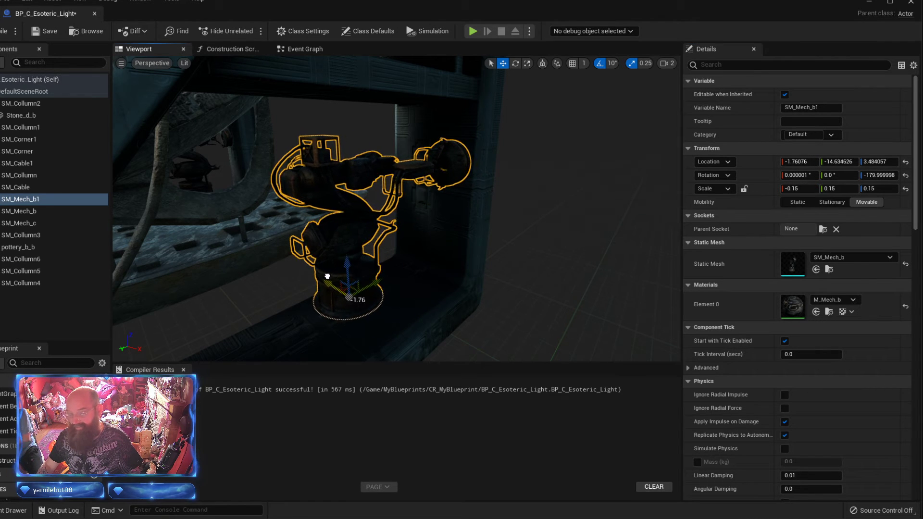
left_click(5, 31)
right_click_drag(394, 206, 500, 221)
right_click_drag(324, 198, 226, 187)
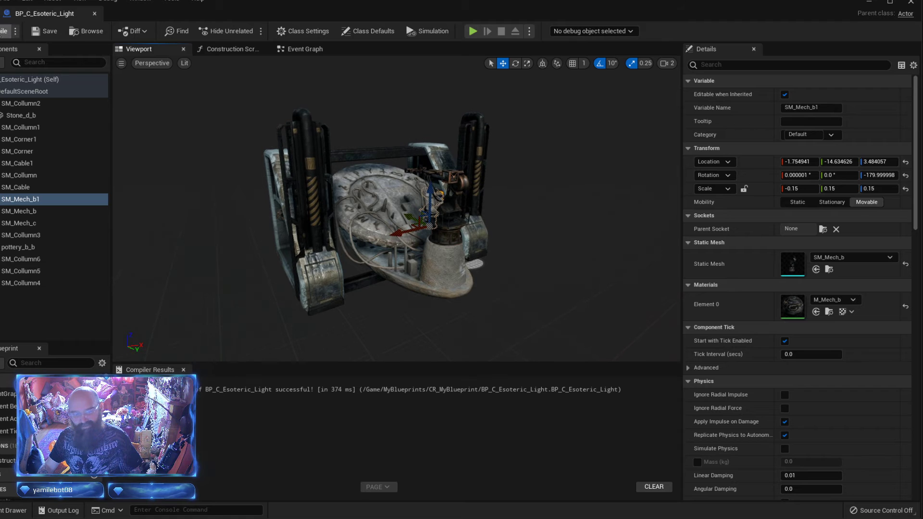
left_click(4, 31)
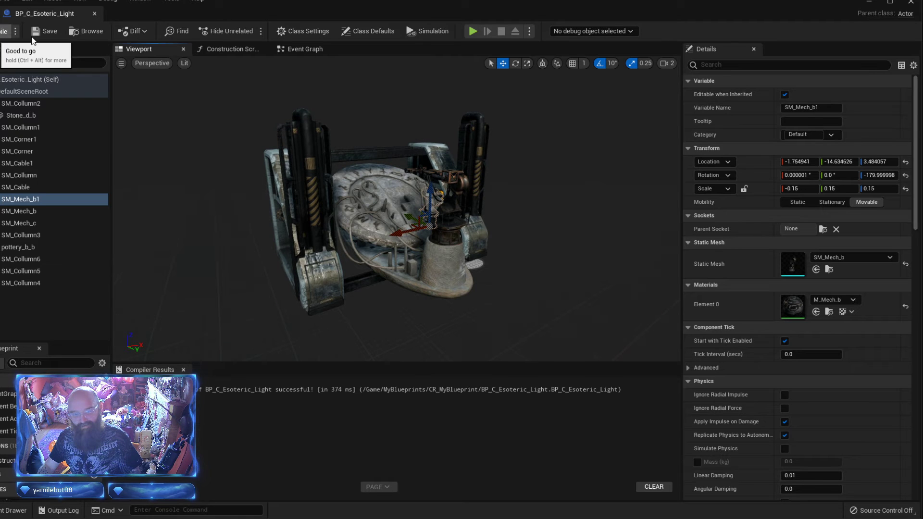
left_click(94, 14)
- Play-test the level from the floor beside the three esoteric lights and stop the session
right_click_drag(558, 198, 569, 333)
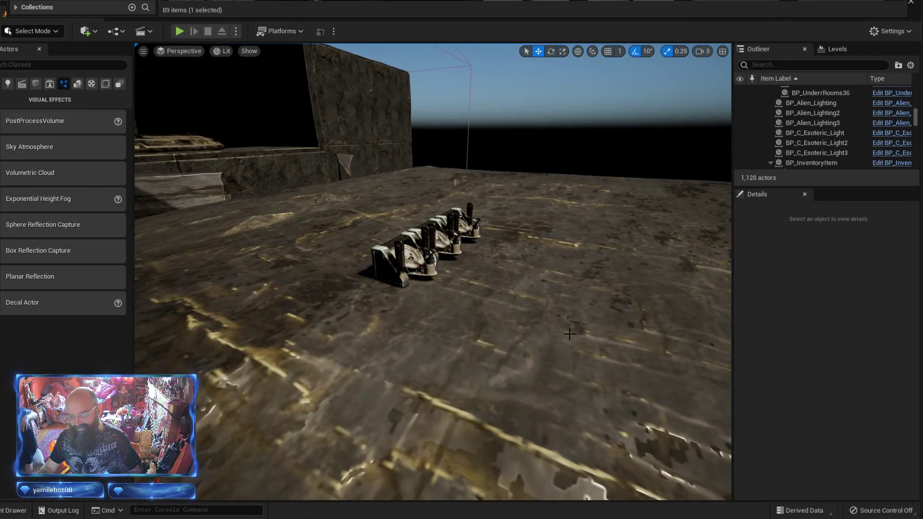
right_click(528, 414)
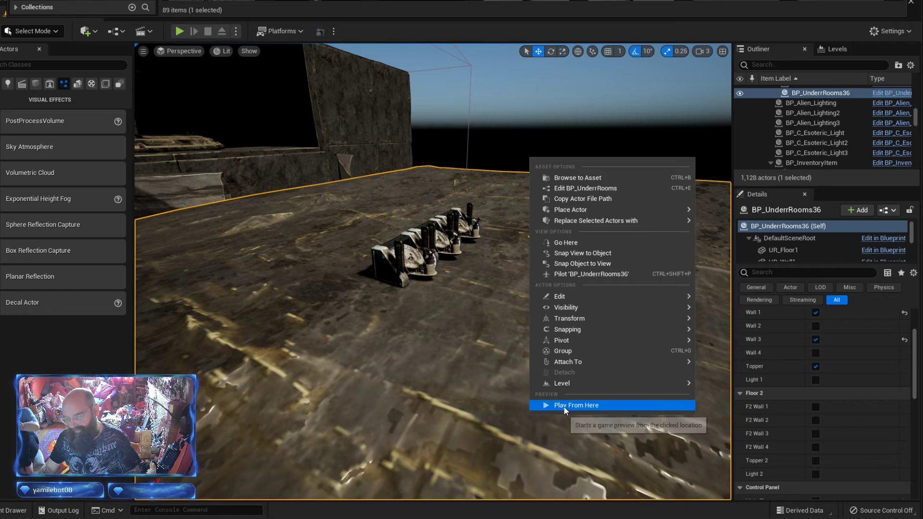
left_click(563, 407)
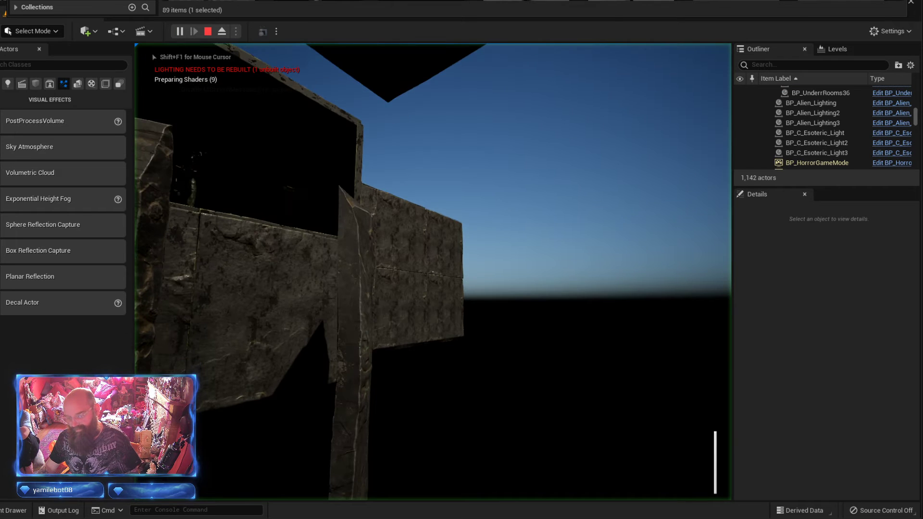
key("Escape")
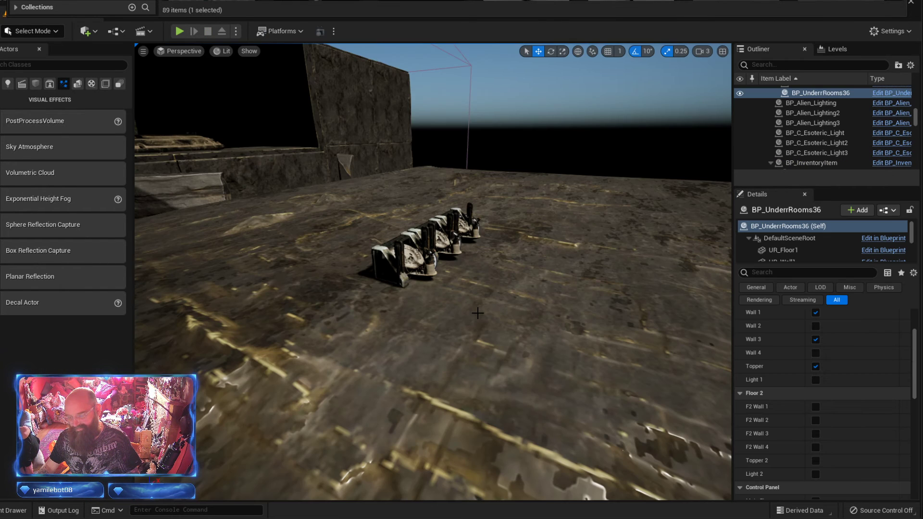
- Place a cube on the floor near the esoteric lights and enlarge it into a wide platform beneath them
key("f")
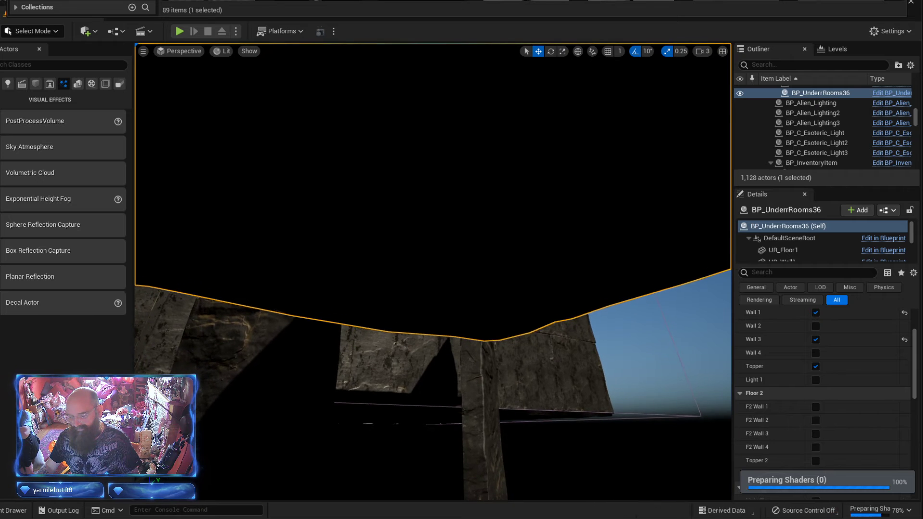
right_click_drag(433, 271, 352, 261)
left_click(0, 84)
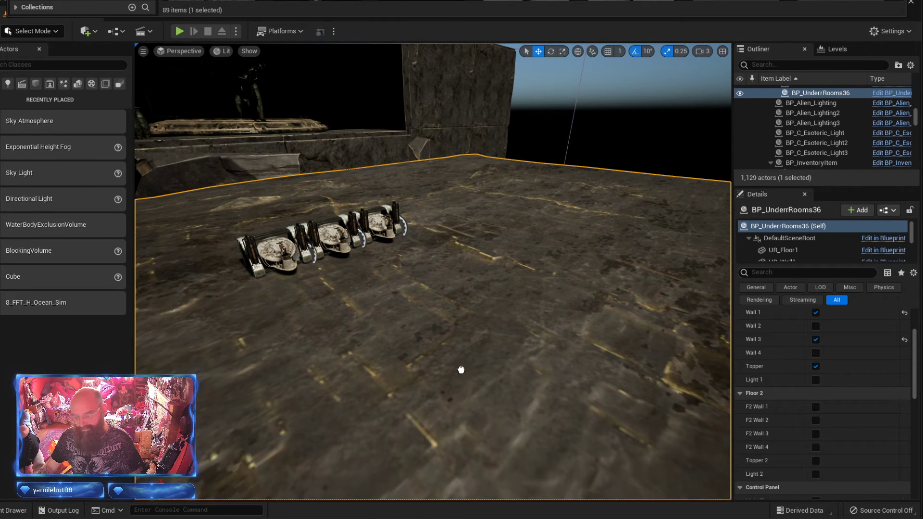
left_click_drag(461, 369, 484, 178)
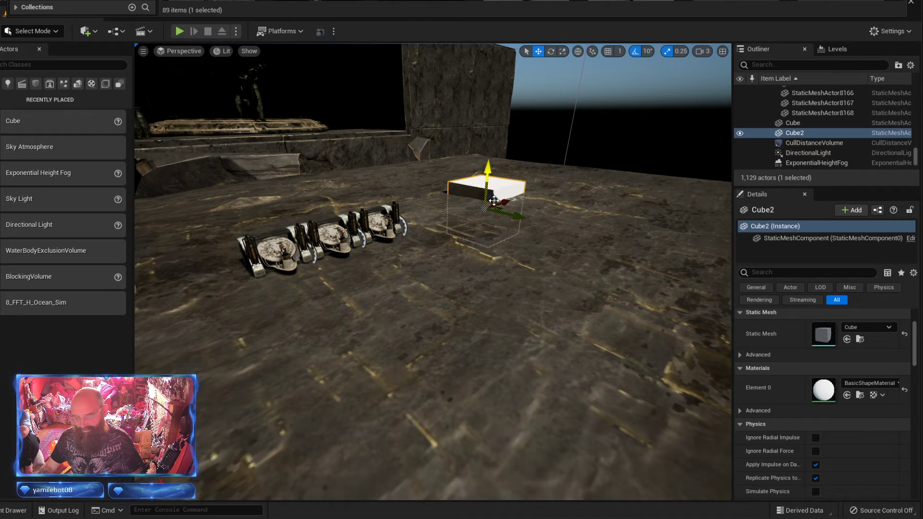
left_click_drag(482, 219, 473, 340)
right_click_drag(472, 339, 500, 207)
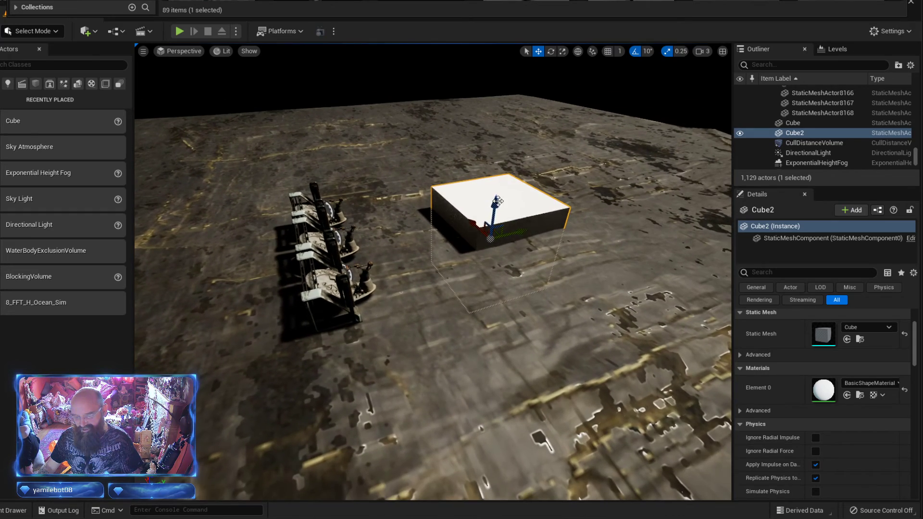
left_click_drag(497, 201, 550, 239)
- Delete the BP_UnderrRooms36 actor that forms the floor around the esoteric lights
right_click_drag(497, 243, 346, 226)
left_click(343, 222)
key("Delete")
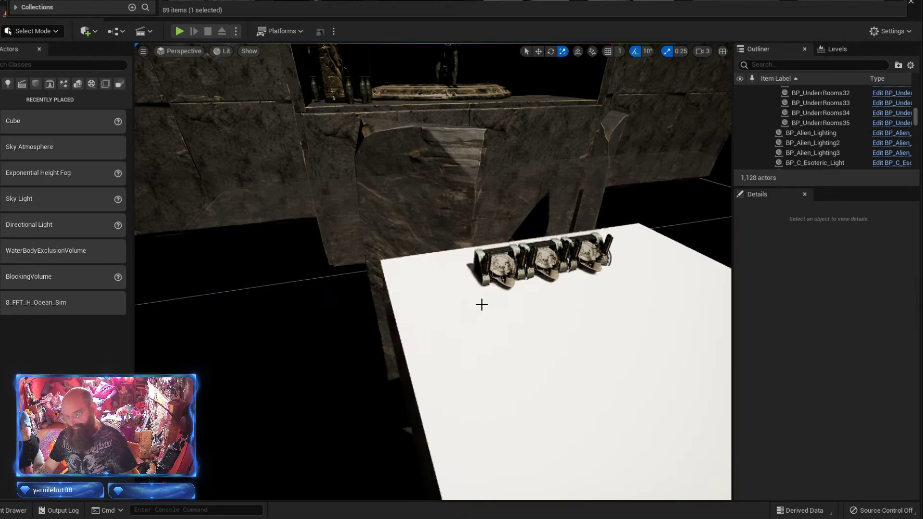
- Play-test from the white cube platform, view the three esoteric lights from both sides and stop the session
right_click_drag(480, 303, 665, 304)
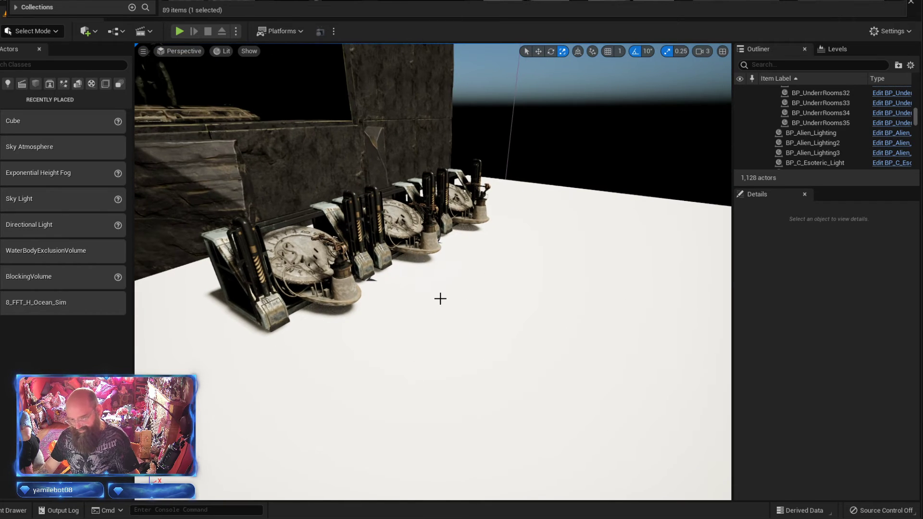
right_click(532, 390)
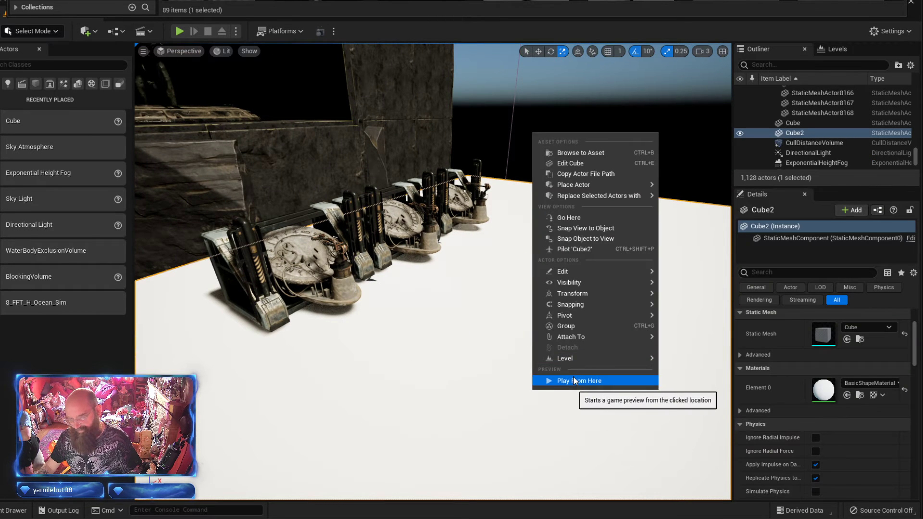
key("Escape")
key("alt+p")
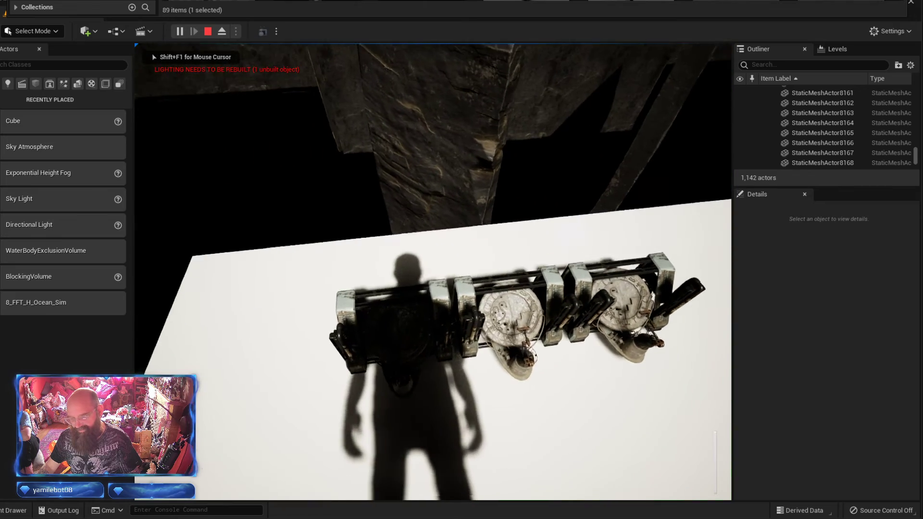
key("a")
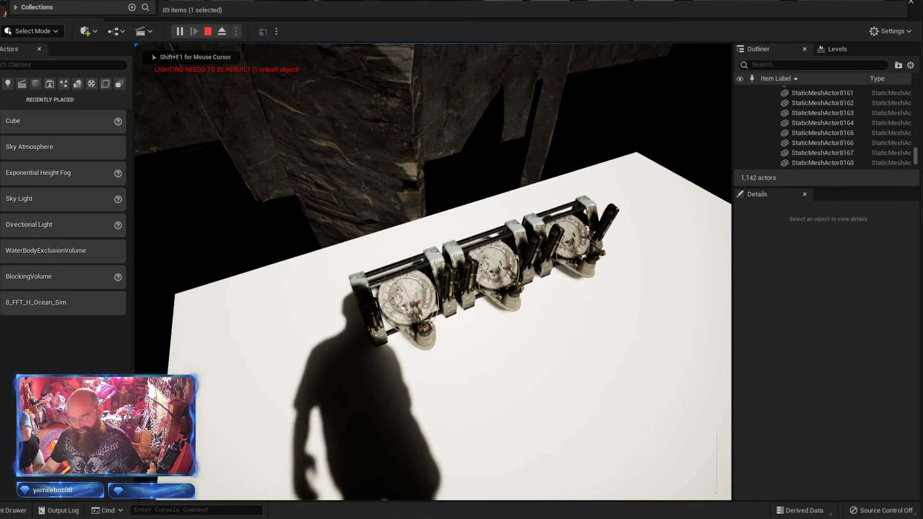
key("d")
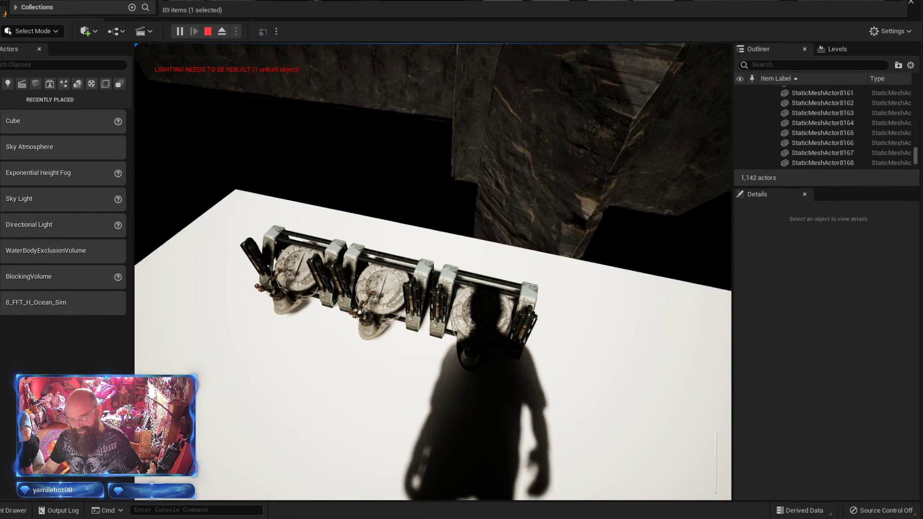
key("Escape")
- Move BP_C_Esoteric_Light3 away from the row to about X 2560 and set its scale to 4 on all axes
key("a")
right_click_drag(308, 380, 433, 369)
key("a")
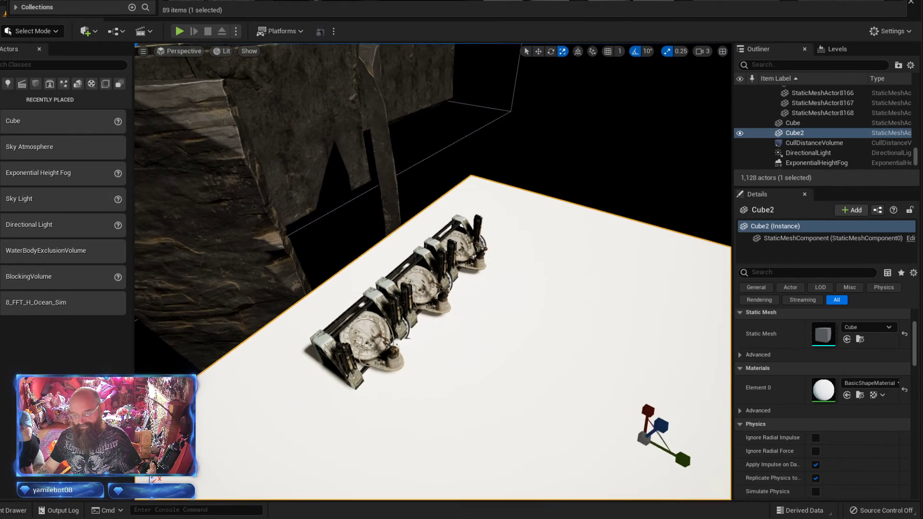
right_click_drag(465, 283, 466, 283)
left_click(480, 227)
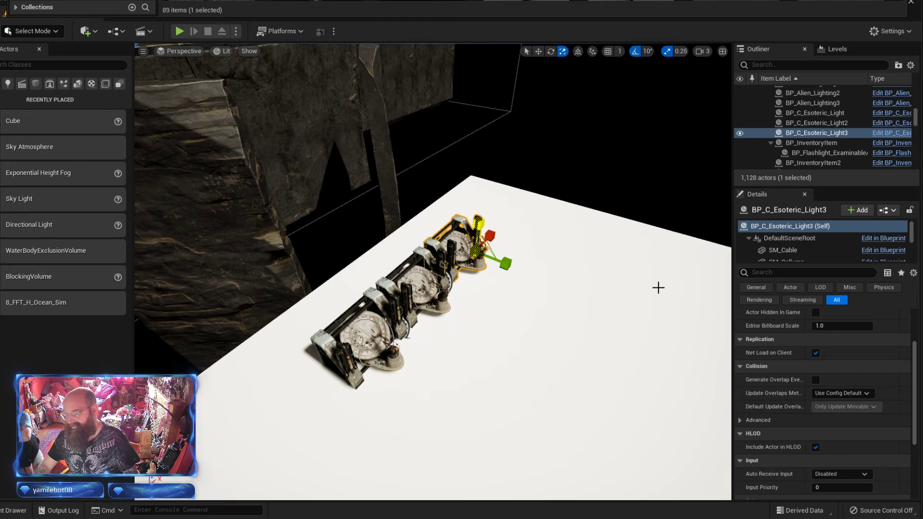
scroll(821, 328, "up", 3)
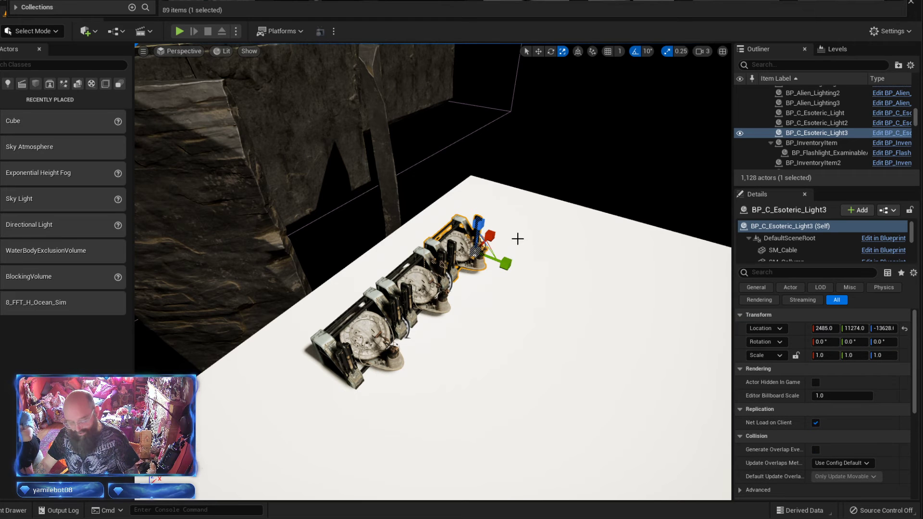
key("w")
left_click_drag(491, 234, 524, 200)
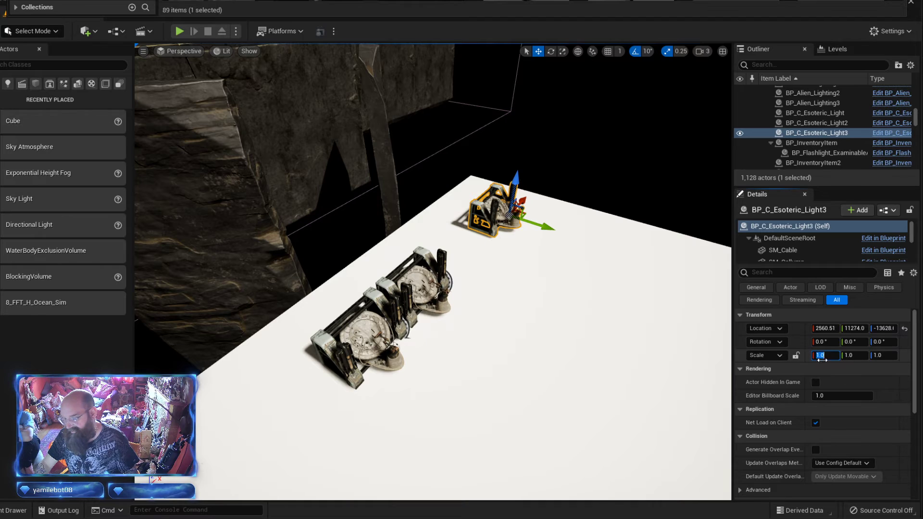
type("4")
key("Return")
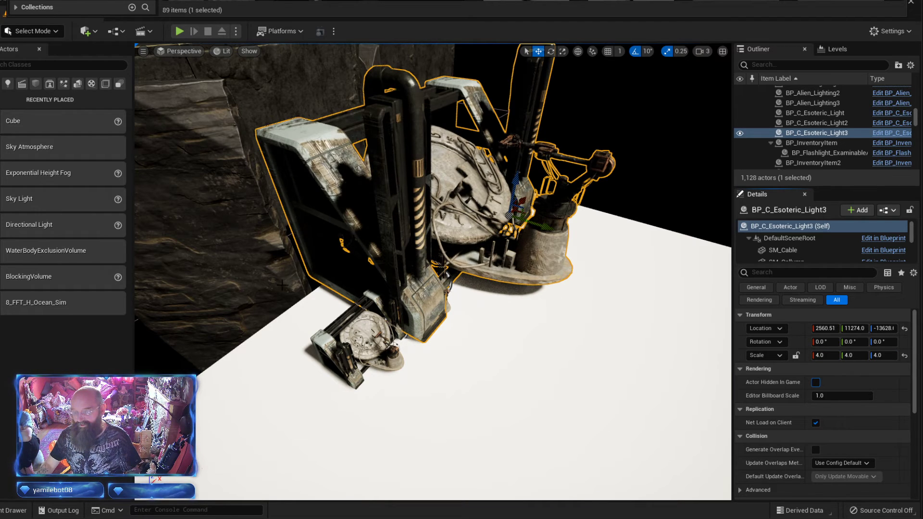
- Move the enlarged BP_C_Esoteric_Light3 past the two smaller lights to about X 2301
key("s")
right_click_drag(501, 336, 454, 338)
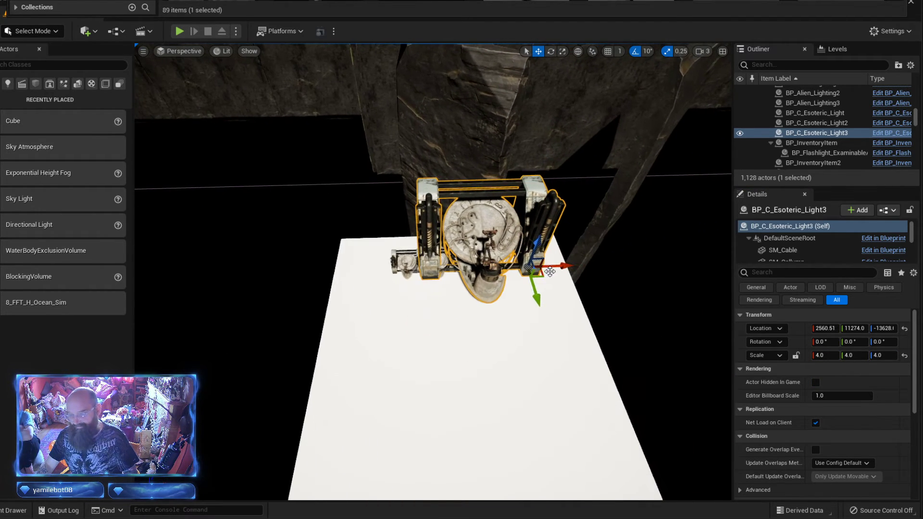
left_click_drag(558, 265, 398, 266)
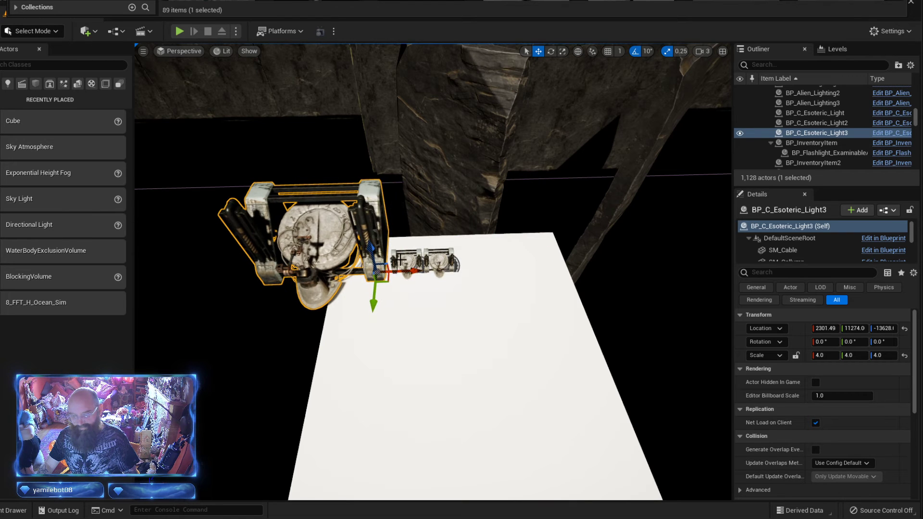
- Rotate BP_C_Esoteric_Light3 to a yaw of about -90° and shift it to about X 2243 at the platform's edge
key("e")
mouse_move(419, 312)
left_mouse_down()
mouse_move(409, 322)
mouse_move(419, 311)
left_mouse_up()
key("w")
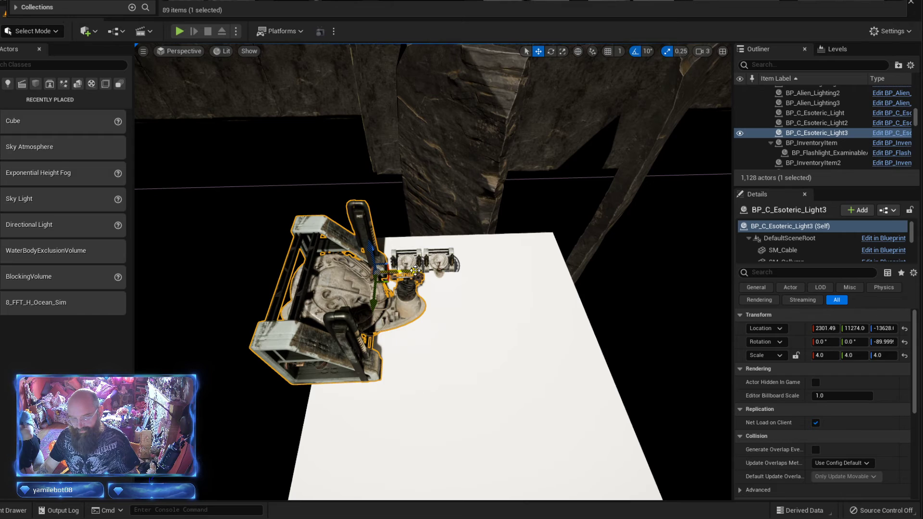
left_click_drag(415, 271, 381, 271)
key("d")
right_click_drag(423, 274, 405, 235)
key("w")
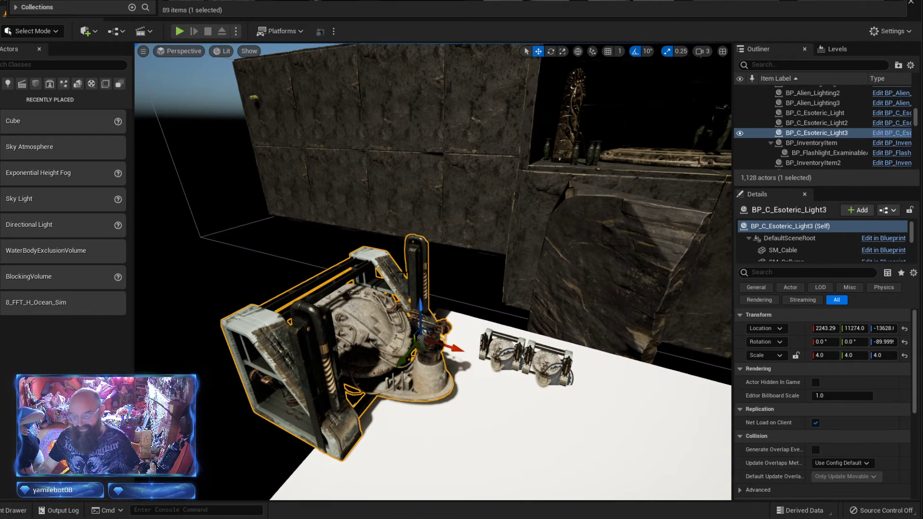
- Duplicate BP_C_Esoteric_Light3 directly above itself, flip the copy with a Z scale of -4 and raise it clear of the original
left_click_drag(420, 283, 416, 88, "alt")
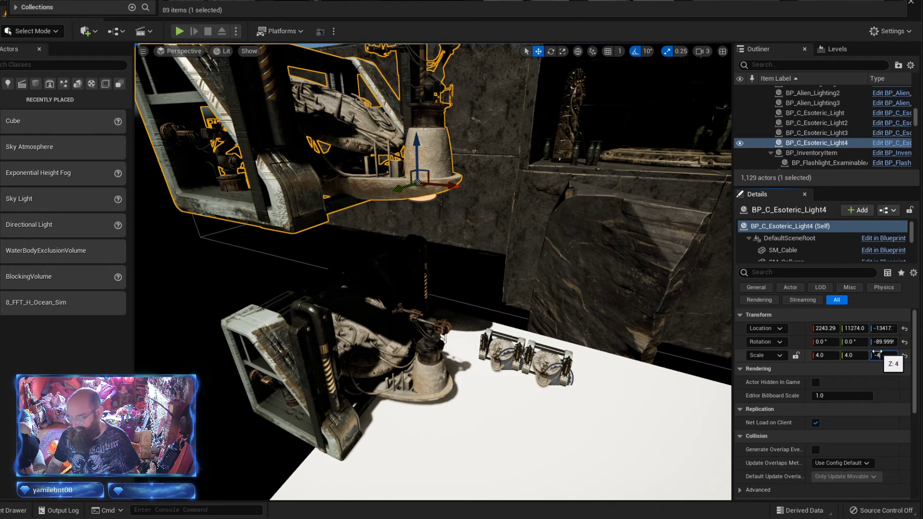
key("Return")
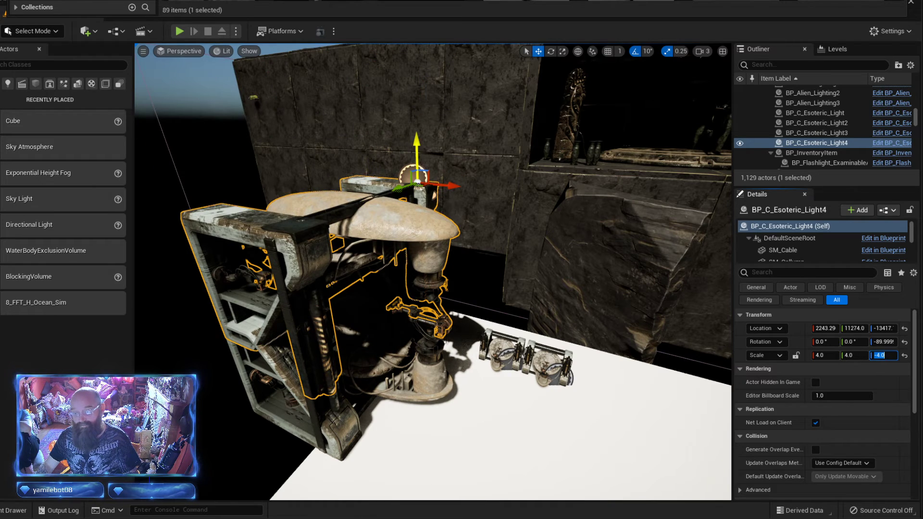
left_click_drag(416, 144, 415, 20)
- Play-test from the white cube platform, view the upright and flipped large lights from several angles and stop the session
key("s")
right_click_drag(599, 404, 582, 406)
right_click(495, 458)
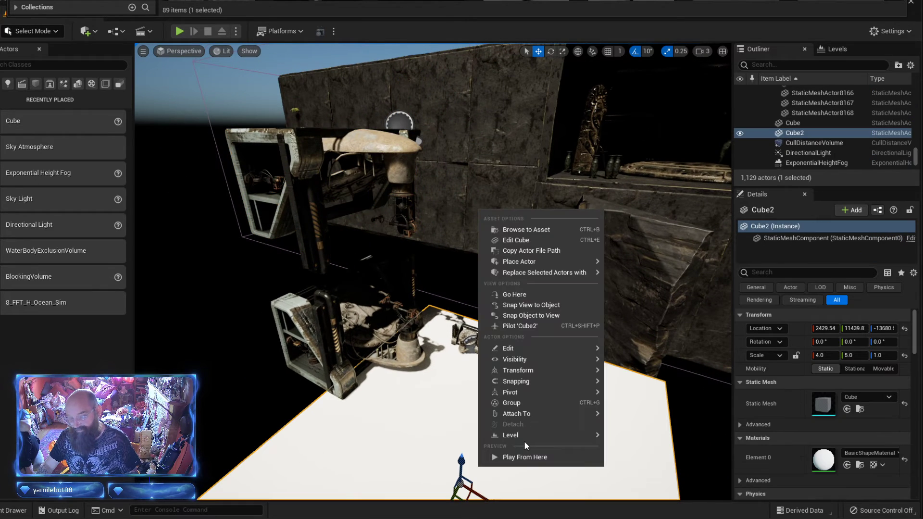
left_click(518, 461)
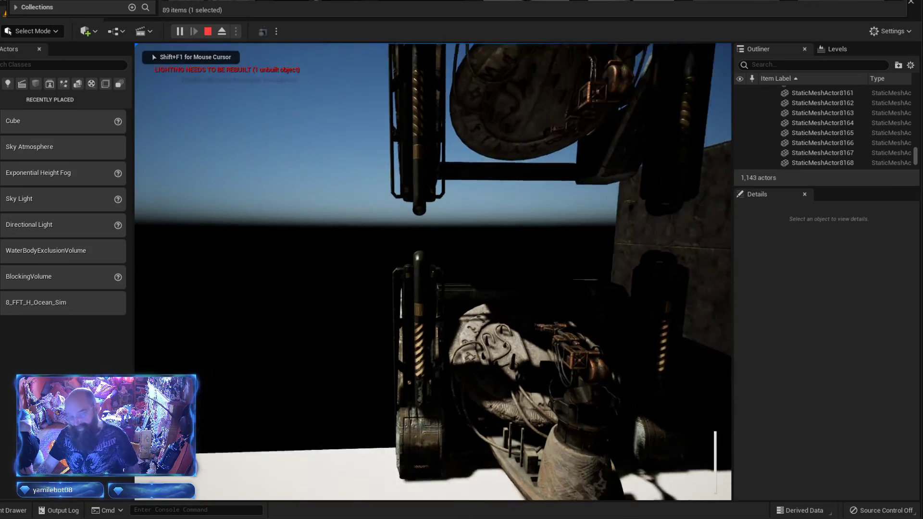
key("a")
key("a")
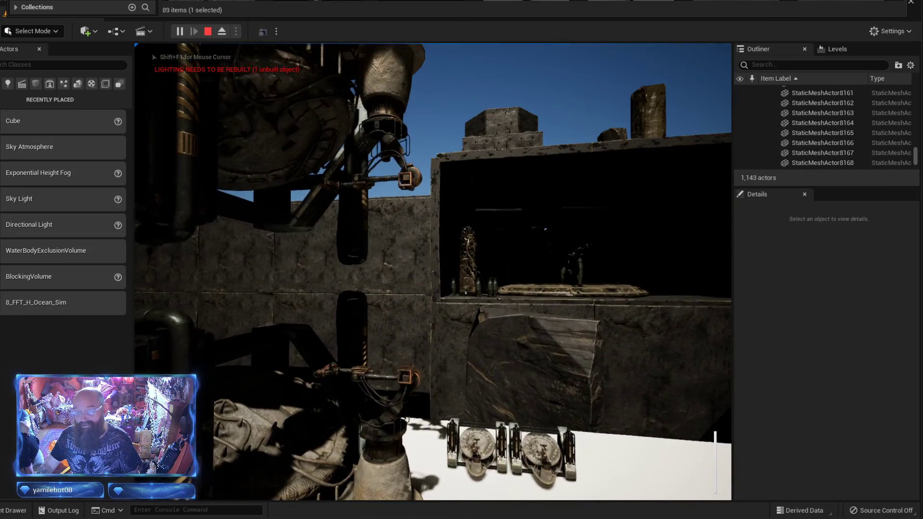
key("d")
key("d")
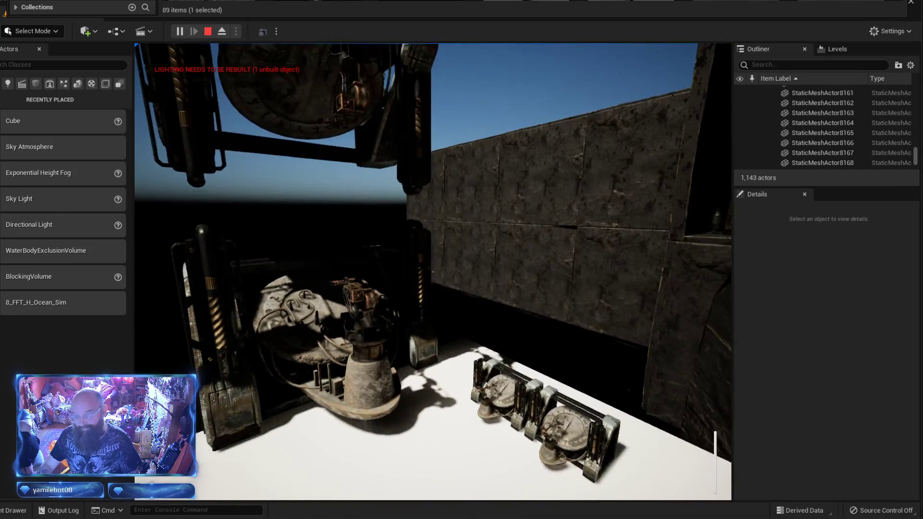
key("a")
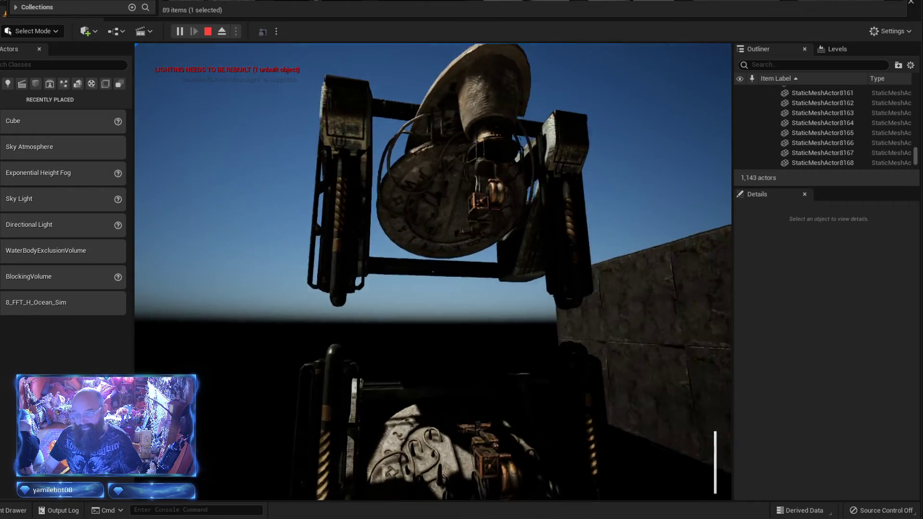
key("s")
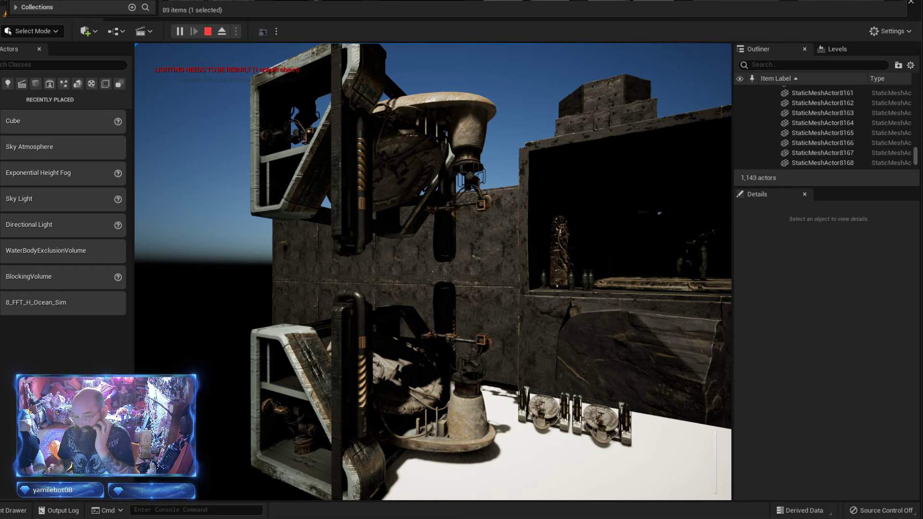
key("Escape")
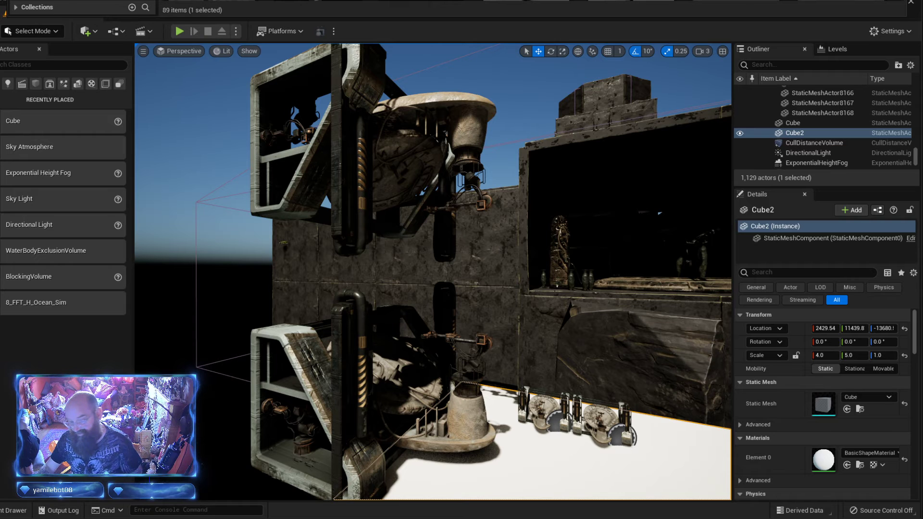
- Turn on the FPS display in the level viewport, with BP_C_Esoteric_Light3 selected
left_click(405, 387)
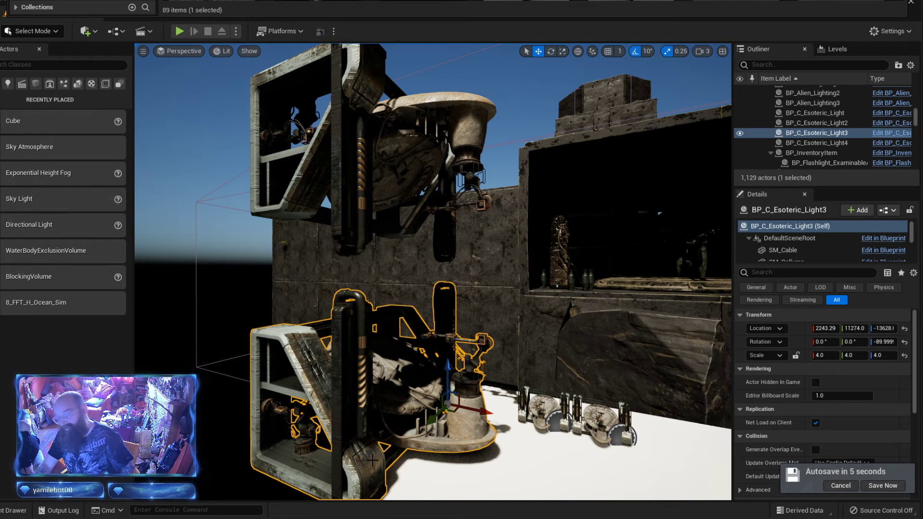
key("s")
right_click_drag(372, 460, 404, 484)
key("s")
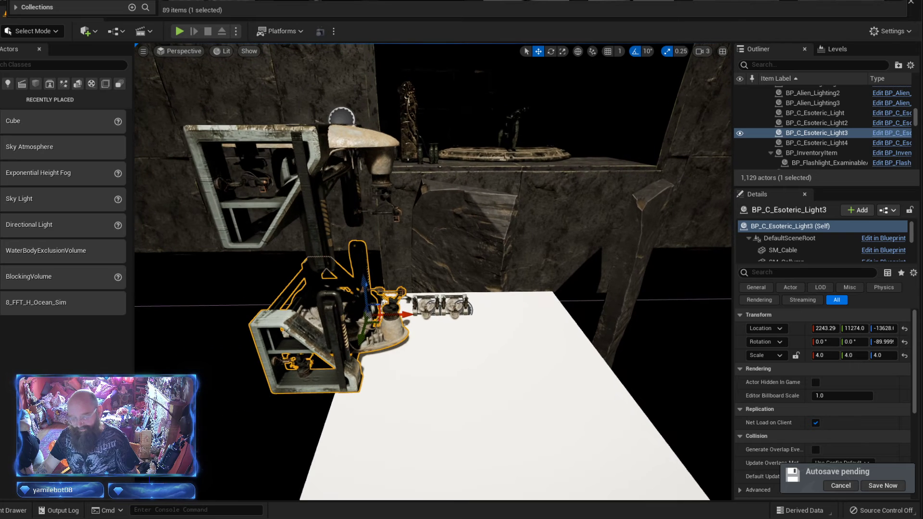
right_click_drag(482, 325, 482, 325)
key("a")
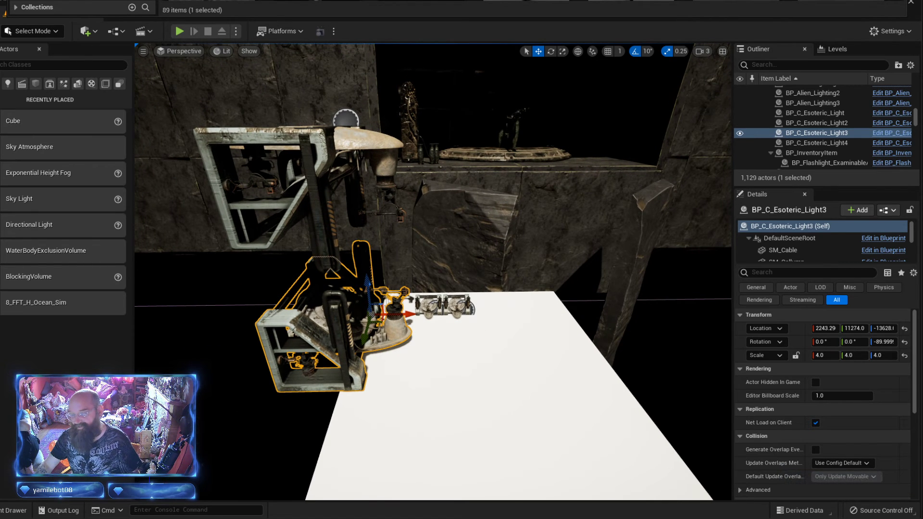
right_click_drag(481, 326, 510, 283)
left_click(221, 51)
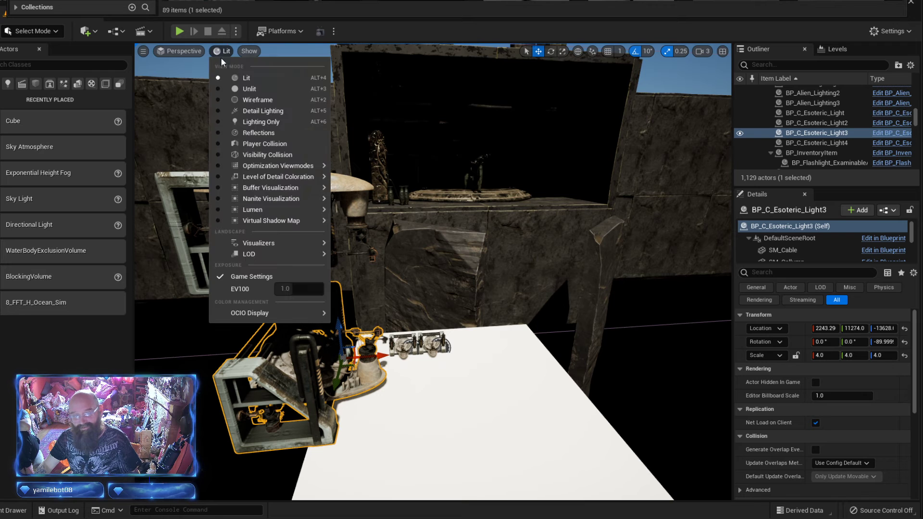
left_click(143, 52)
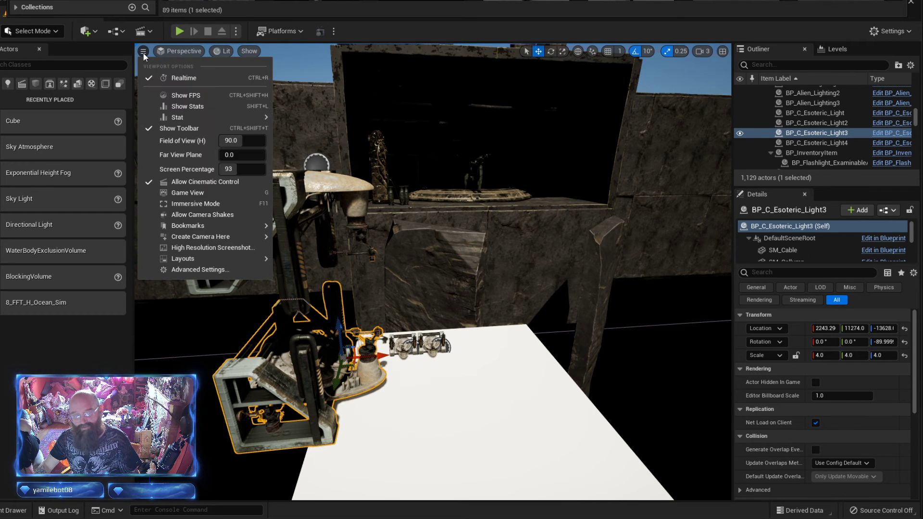
left_click(188, 50)
left_click(144, 52)
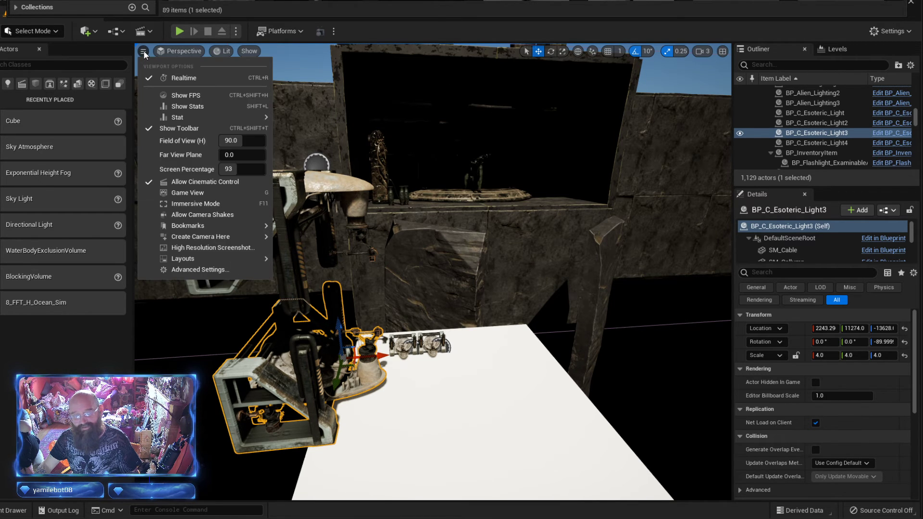
left_click(184, 95)
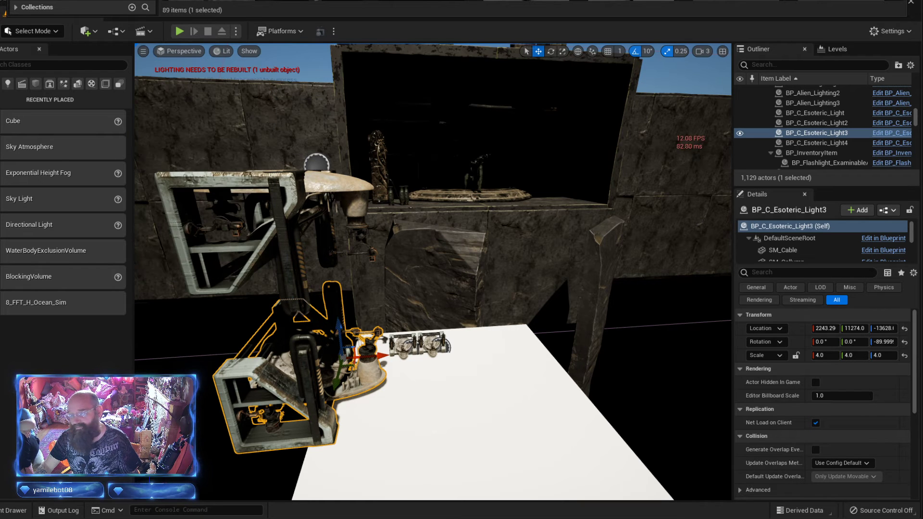
- Switch the viewport to the Unlit view mode and look into the stone chamber above the platform
right_click_drag(432, 269, 440, 289)
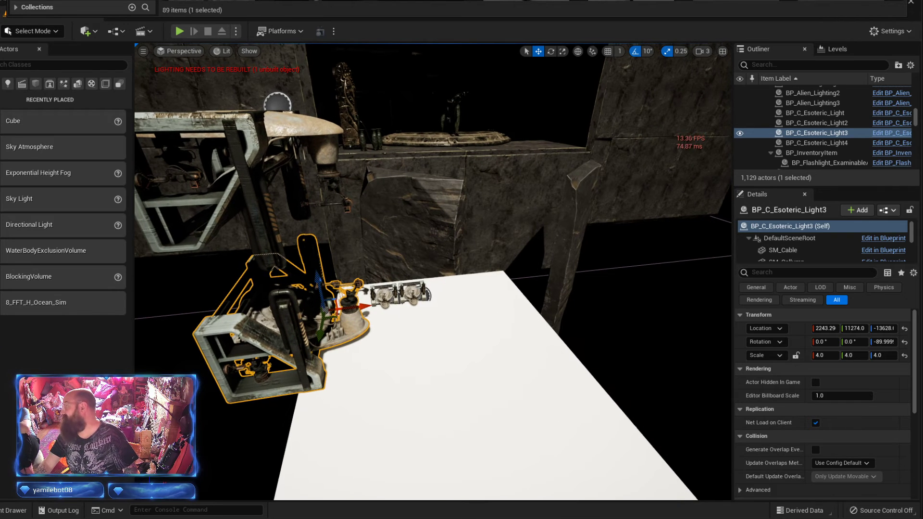
key("d")
right_click_drag(243, 92, 234, 63)
left_click(226, 51)
left_click(240, 93)
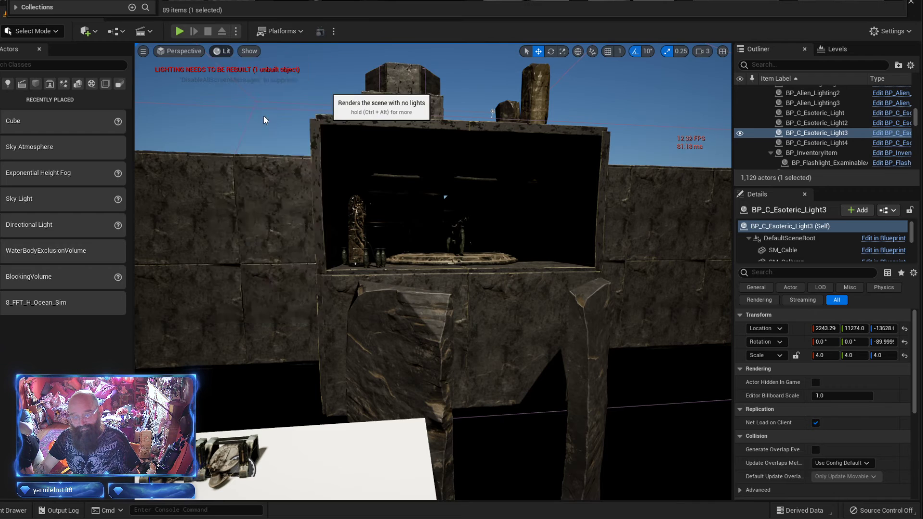
key("w")
key("e")
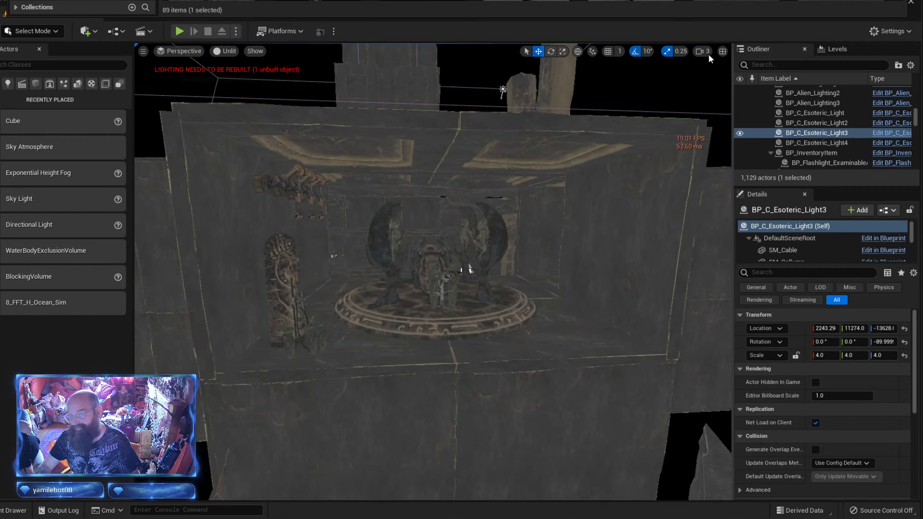
- Set the viewport camera speed to 6 and go to the rows of glowing lamps in the under-room
left_click(702, 51)
left_click(753, 74)
key("w")
right_click_drag(601, 202, 697, 207)
key("w")
right_click_drag(433, 269, 629, 307)
key("w")
right_click_drag(390, 273, 351, 270)
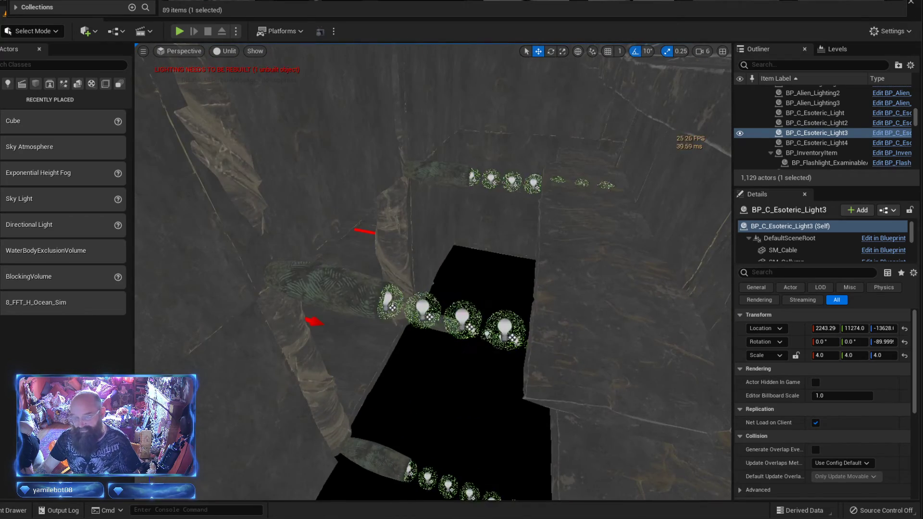
- Select BP_UnderRoom_Lamp6 and return the viewport to the Lit view mode
left_click(359, 285)
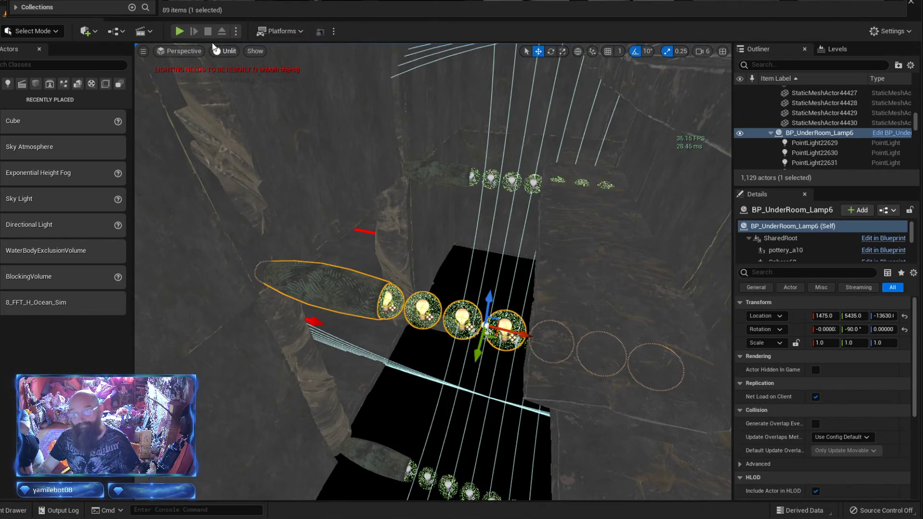
left_click(232, 51)
left_click(237, 76)
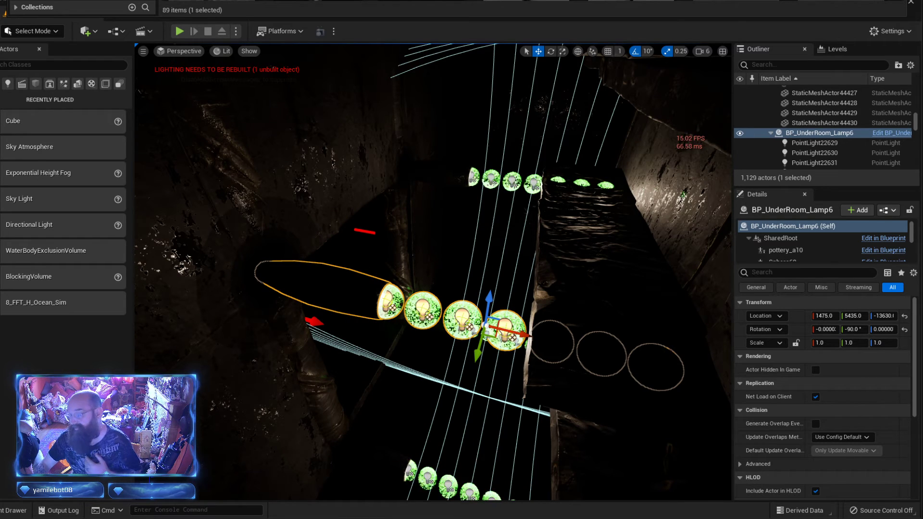
- Filter the level's actors by "underroo", delete all matching UnderRoom lamp and stair blueprints, and clear the filter
left_click(790, 66)
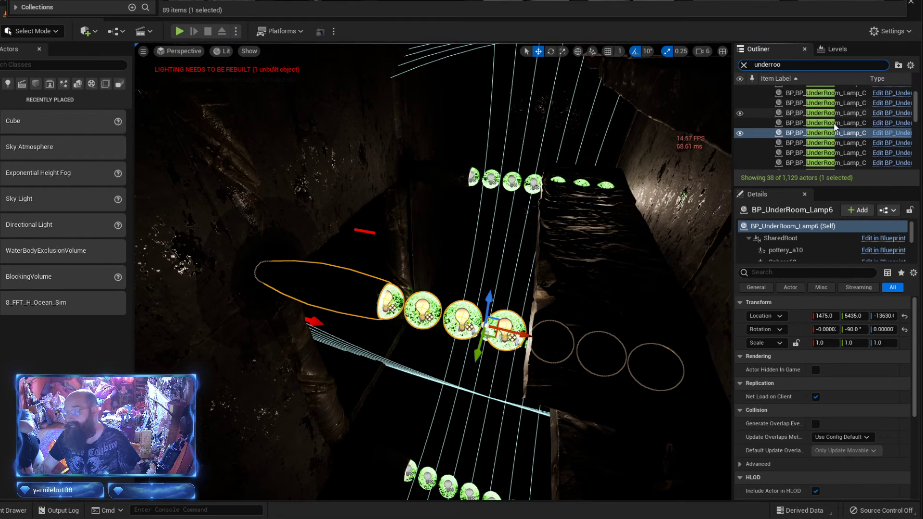
scroll(834, 93, "down", 1)
left_click(828, 112)
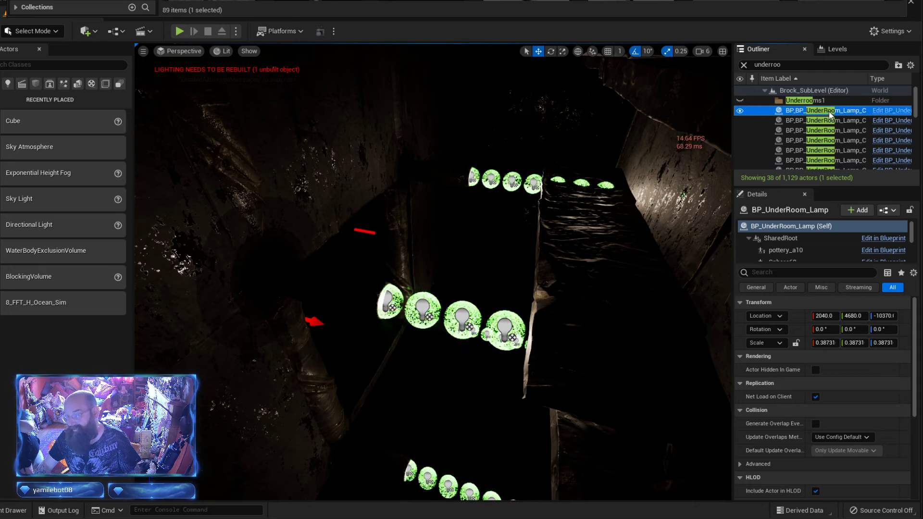
scroll(829, 112, "down", 2)
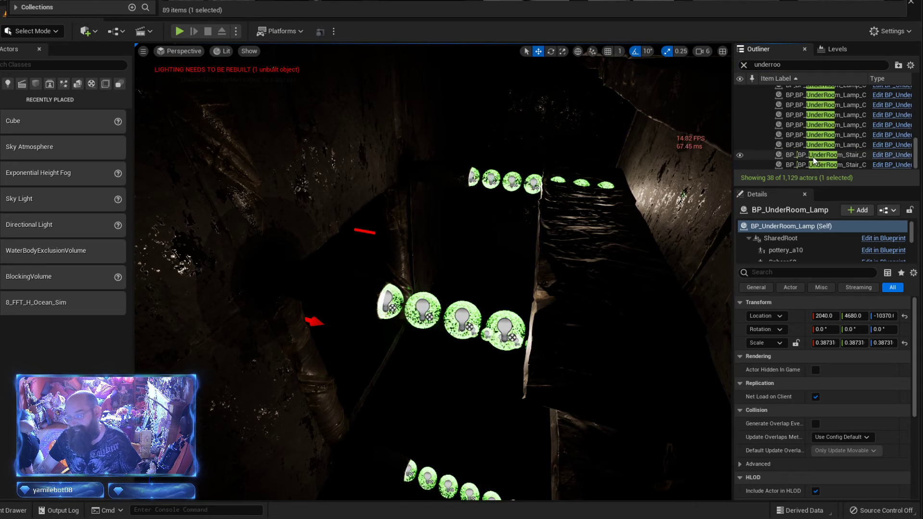
left_click(817, 165, "shift")
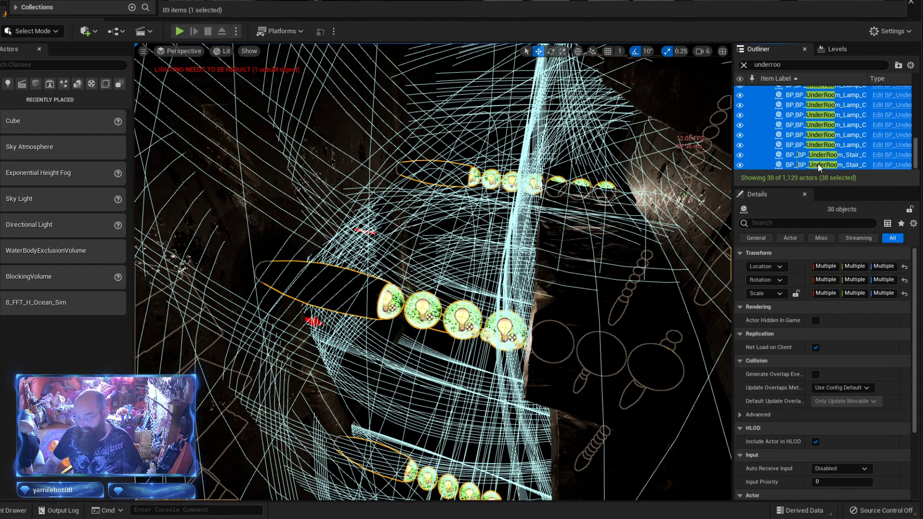
key("Delete")
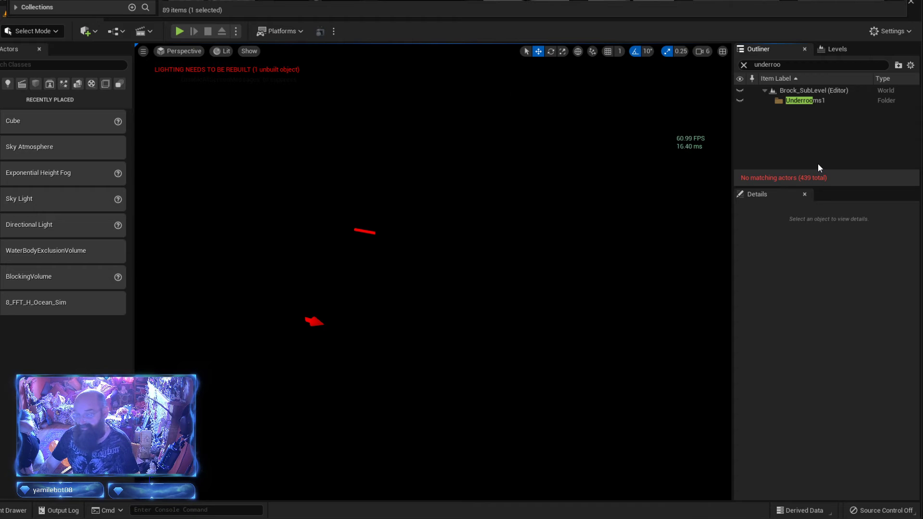
left_click(741, 65)
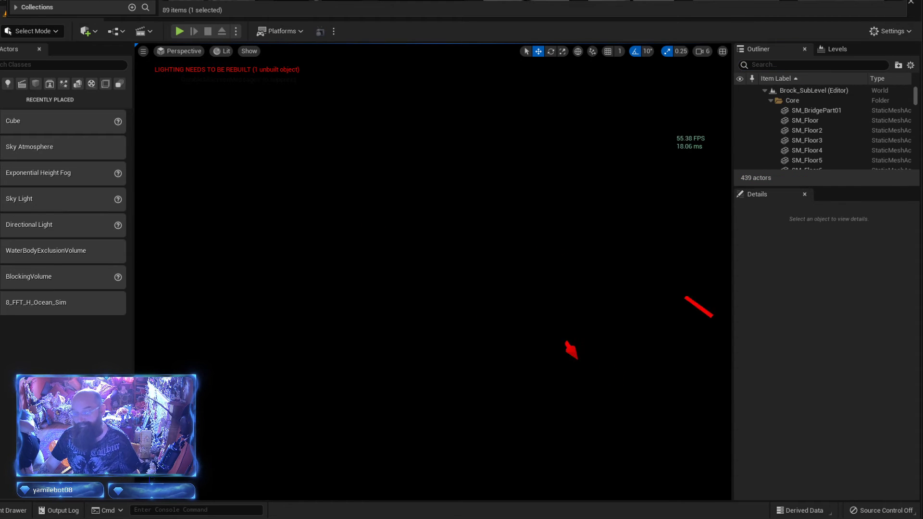
- Examine the stone chamber and its frame rate in the Unlit view mode and return to Lit
right_click_drag(322, 218, 301, 192)
right_click_drag(444, 278, 425, 279)
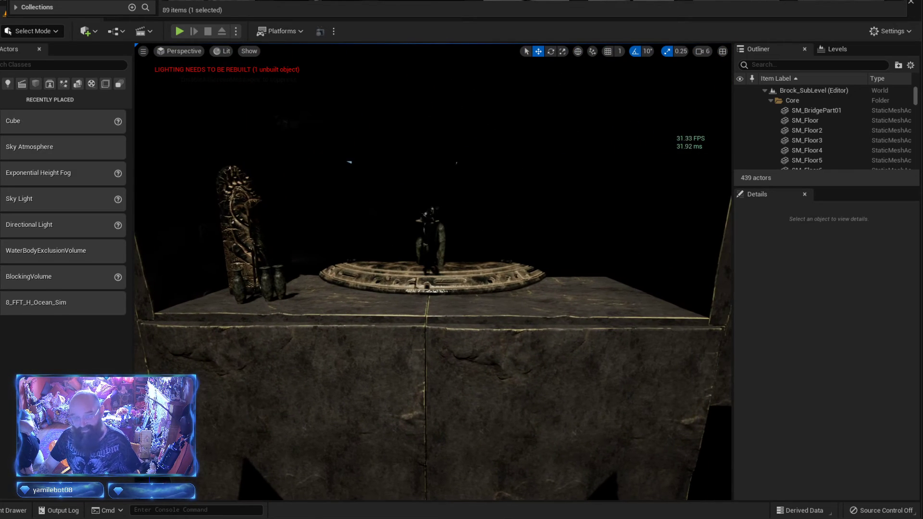
left_click(224, 52)
left_click(242, 88)
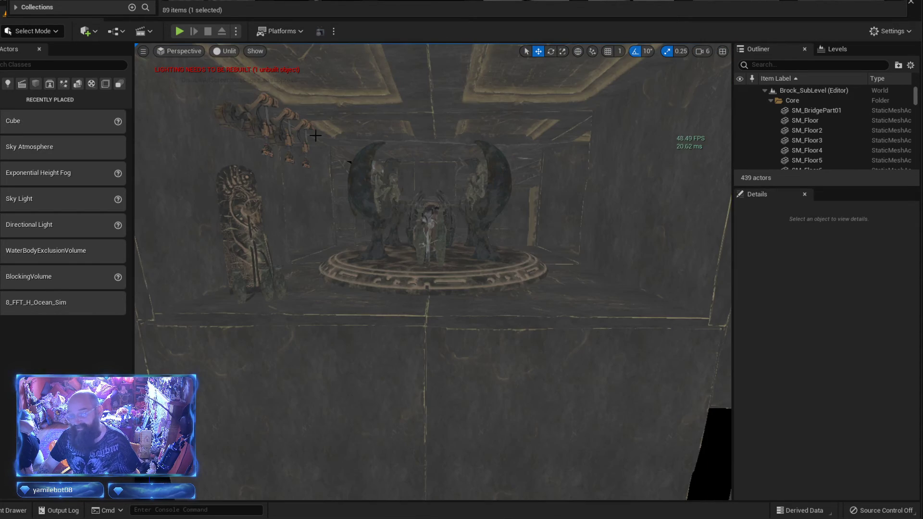
right_click_drag(308, 202, 318, 197)
right_click_drag(425, 164, 426, 164)
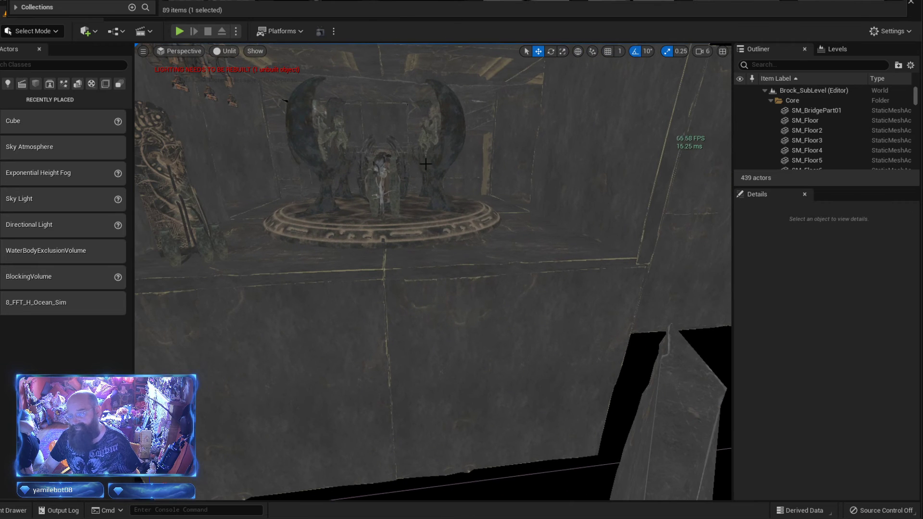
left_click(232, 52)
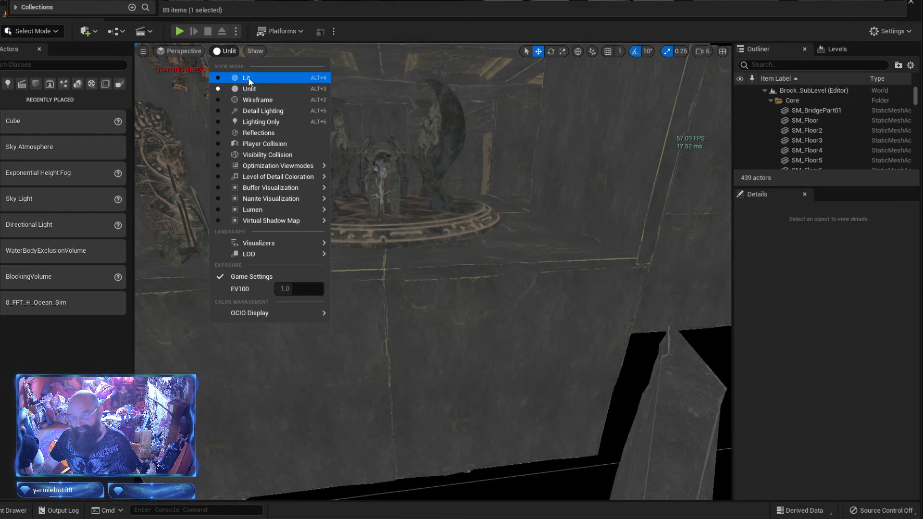
left_click(249, 78)
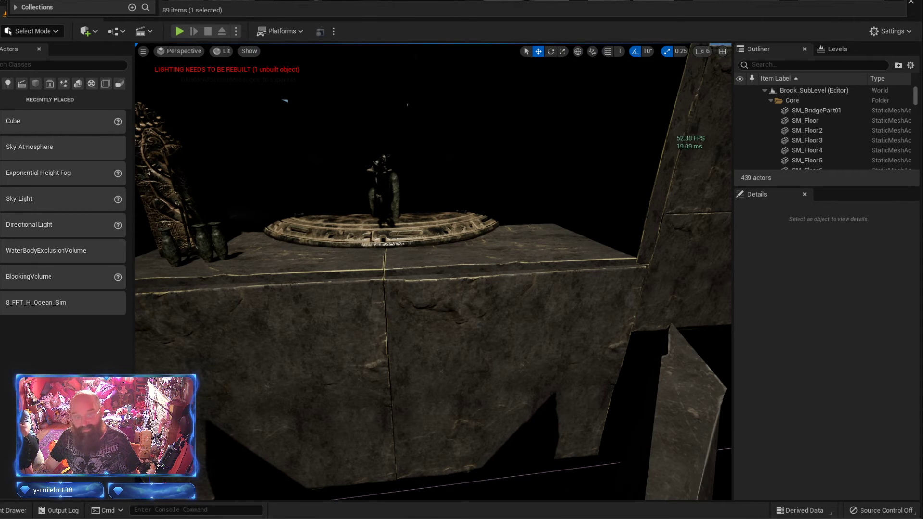
- Play the level from the white platform to view the placed lights in game, and stop the session
right_click_drag(432, 272, 342, 265)
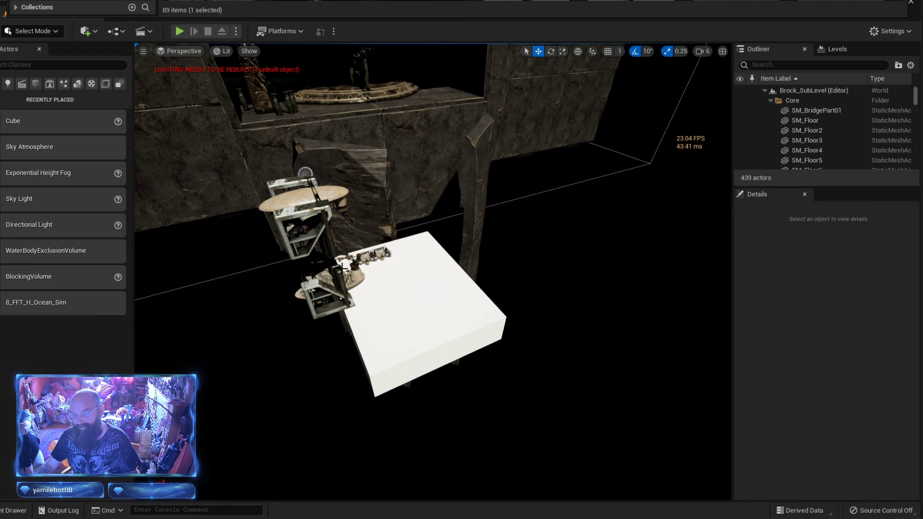
right_click(411, 287)
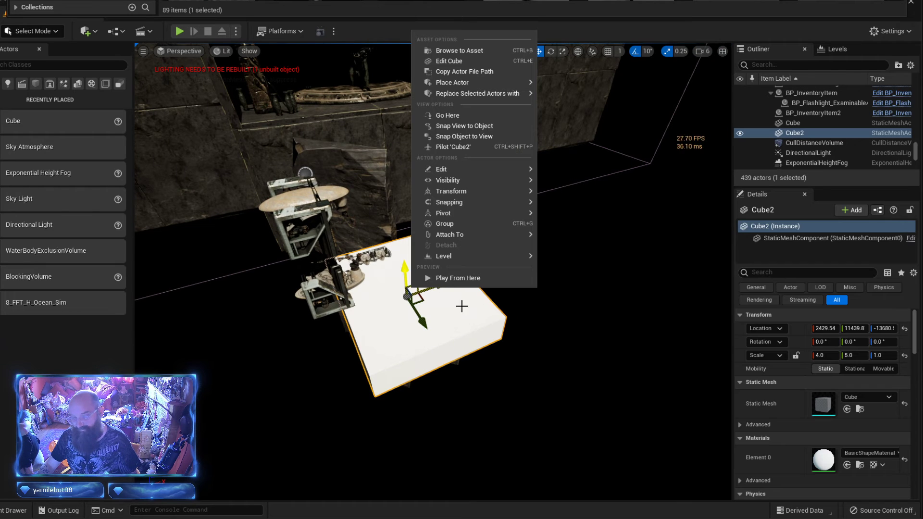
left_click(472, 282)
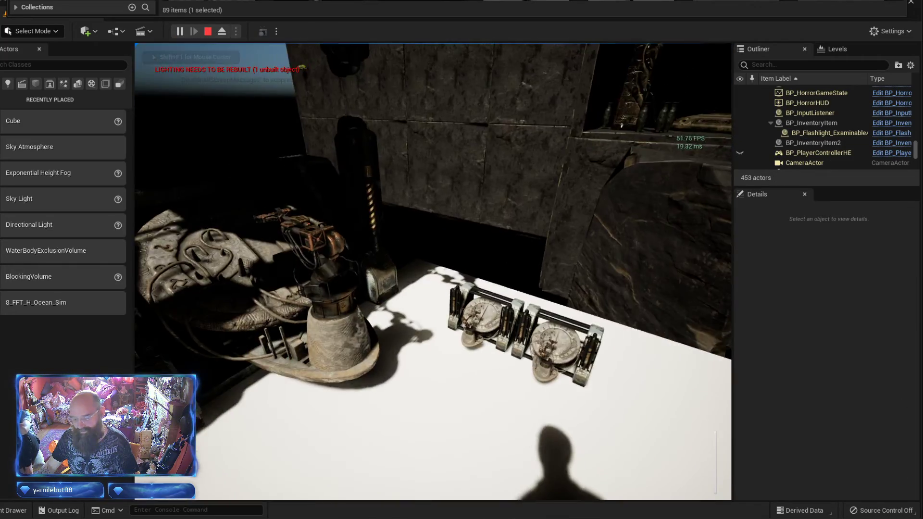
key("Escape")
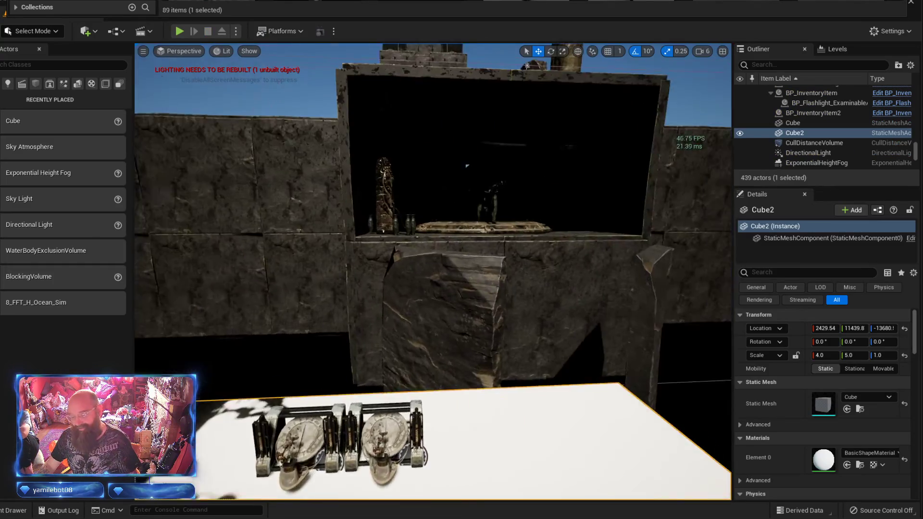
- Extend the white platform by duplicating Cube2 three times in a row leading away from the lights
right_click_drag(467, 202, 406, 280)
left_click_drag(501, 327, 174, 363, "alt")
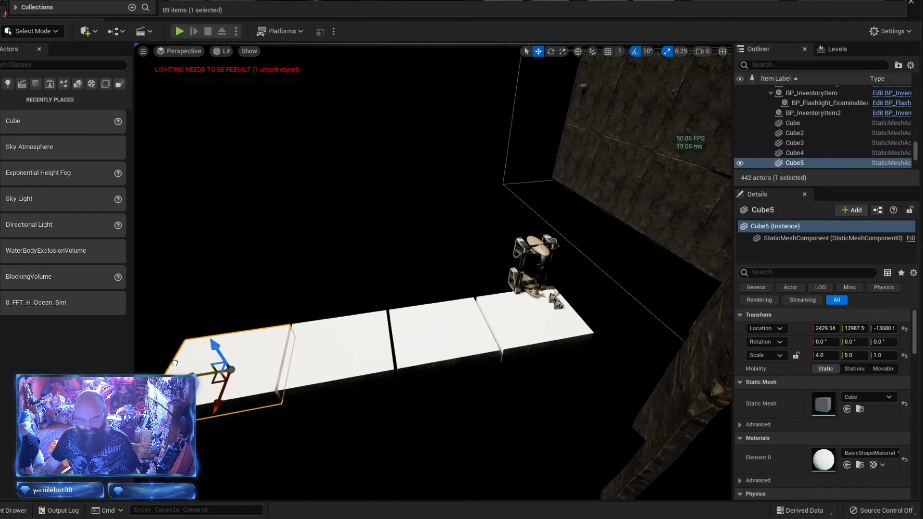
- Select BP_C_Esoteric_Light3 and BP_C_Esoteric_Light4 and rotate them together about the vertical axis so their fronts face along the platform
right_click_drag(215, 370, 462, 397)
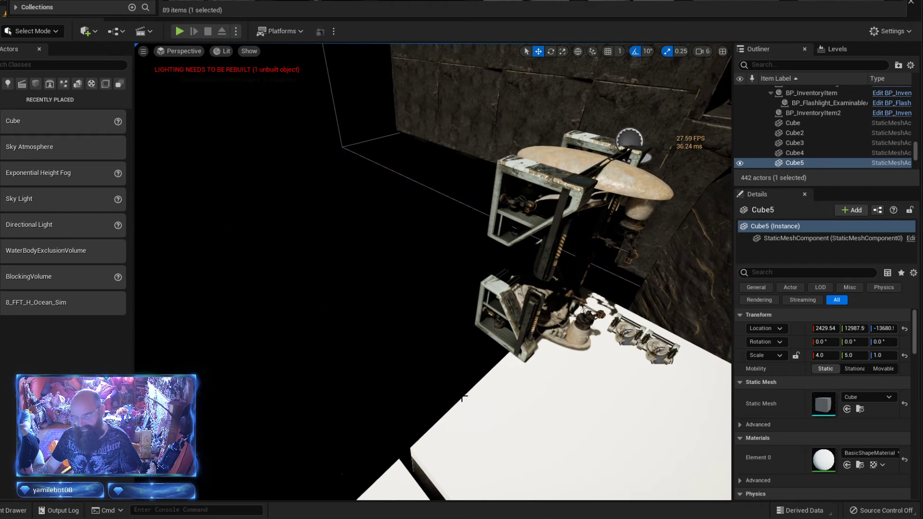
left_click(524, 316)
key("e")
mouse_move(582, 348)
left_mouse_down()
mouse_move(545, 346)
mouse_move(583, 348)
left_mouse_up()
left_click(555, 217, "ctrl")
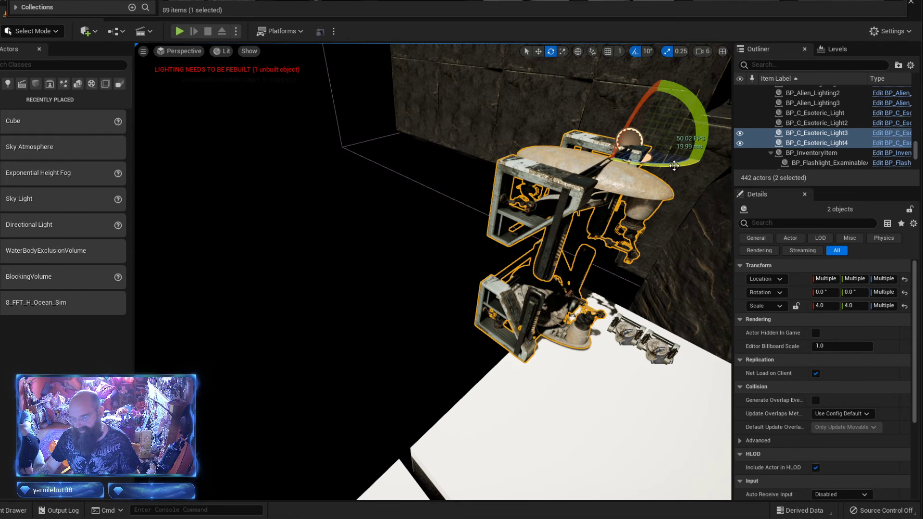
left_click_drag(674, 166, 663, 187)
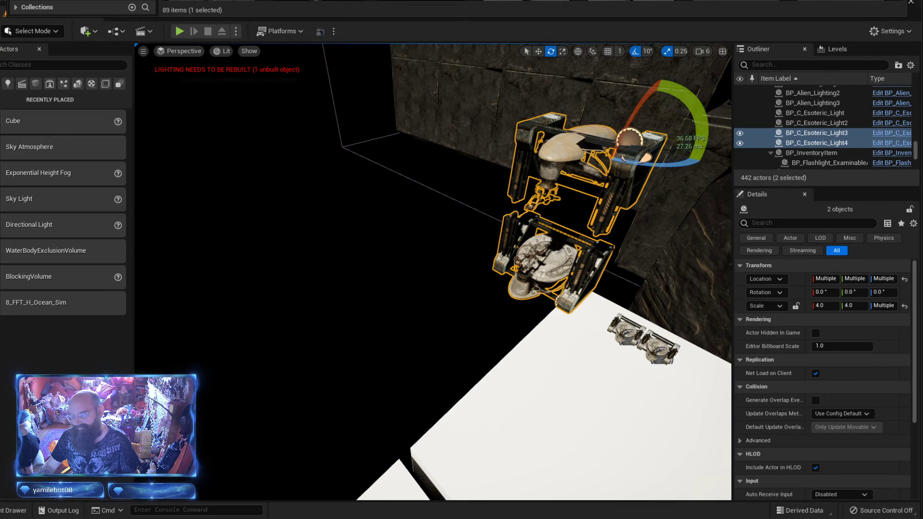
right_click_drag(449, 252, 468, 244)
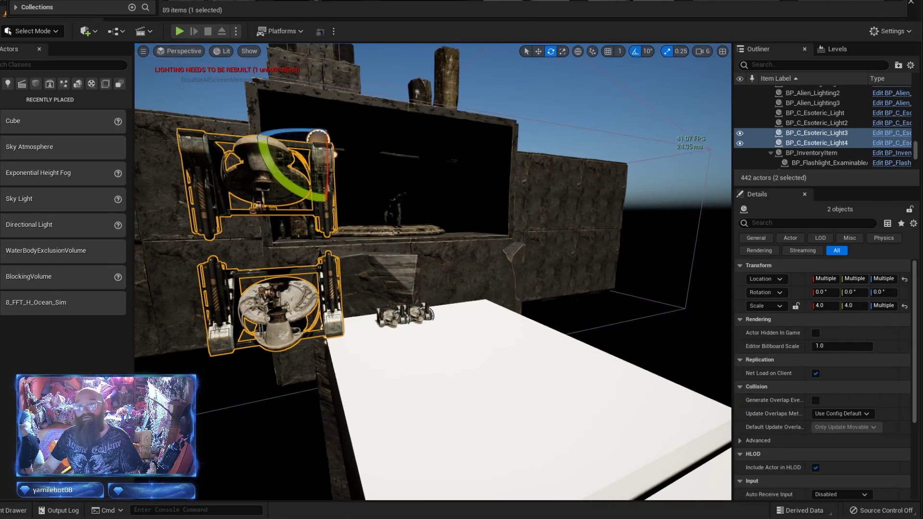
- Bring the floating mesh browser beside the platform view, leaving the platform visible, and set the viewport camera speed to 4
left_click_drag(320, 0, 317, 0)
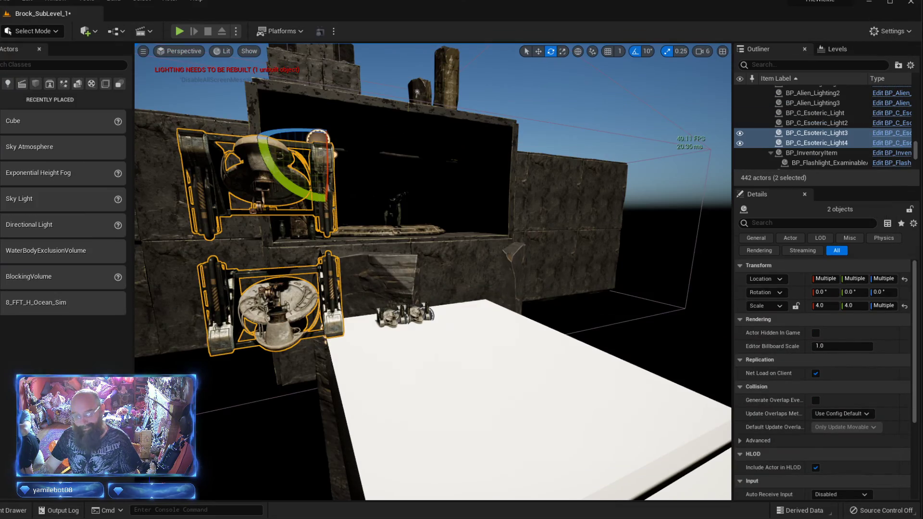
right_click_drag(433, 260, 474, 270)
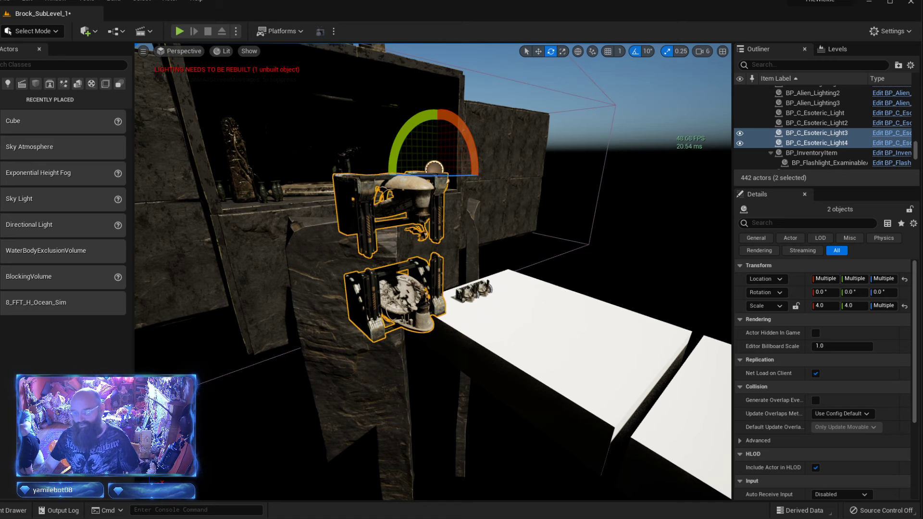
left_click_drag(308, 0, 136, 17)
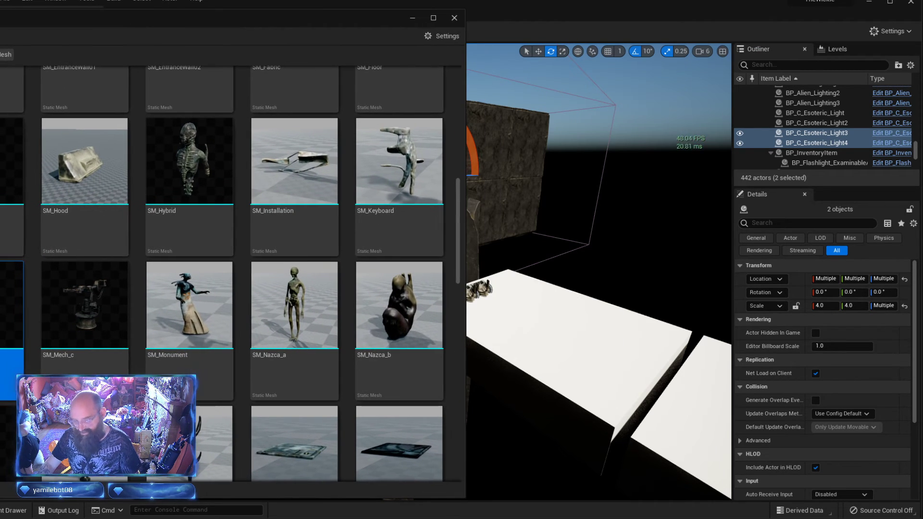
mouse_move(626, 256)
right_mouse_down()
mouse_move(577, 256)
mouse_move(626, 256)
right_mouse_up()
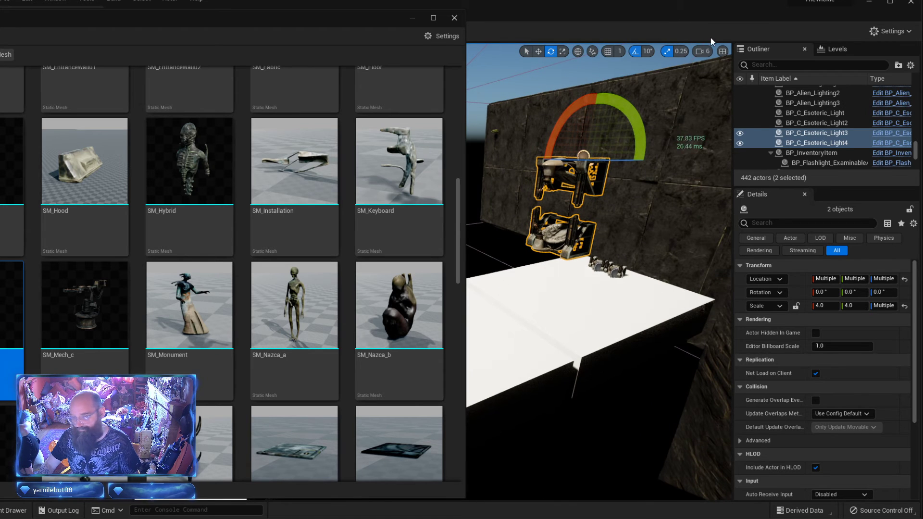
left_click(700, 52)
left_click(742, 72)
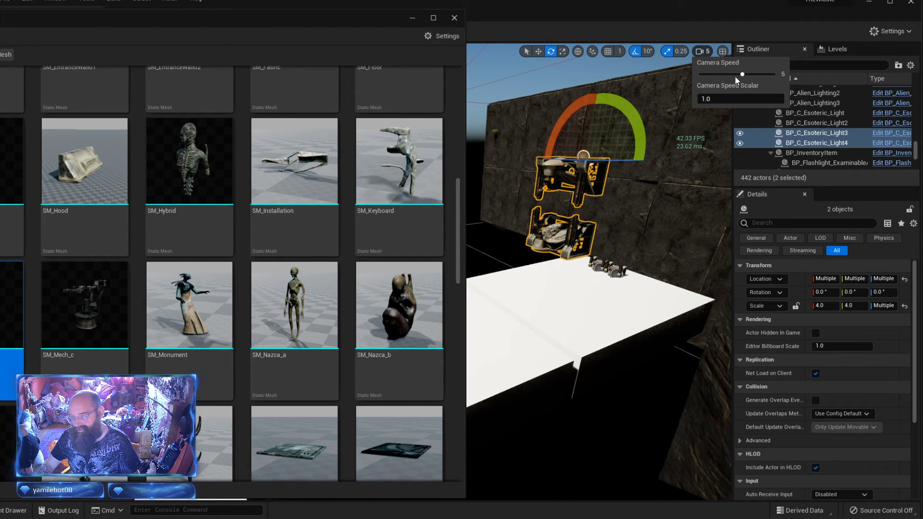
left_click_drag(364, 18, 124, 20)
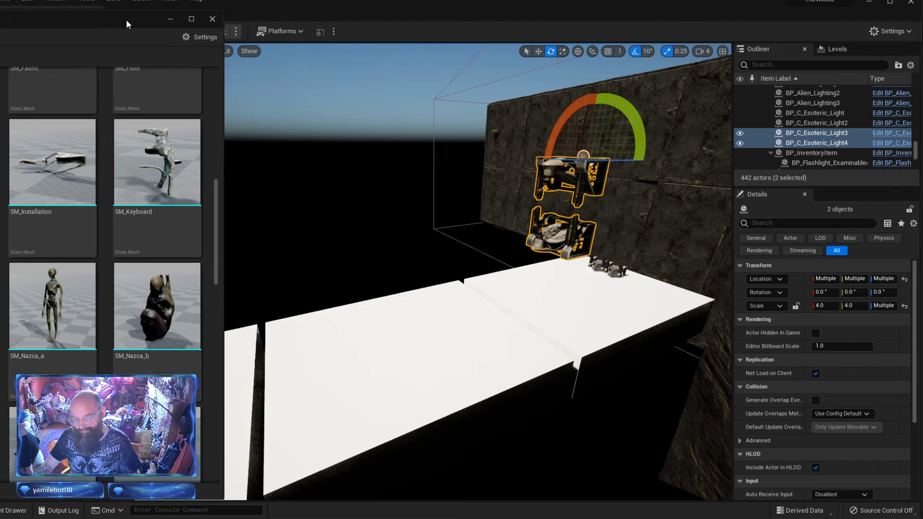
- Place the SM_Monument, SM_Nazca_a, SM_Nazca_b and SM_Hybrid meshes side by side on the white platform
right_click_drag(380, 202, 478, 212)
key("w")
key("w")
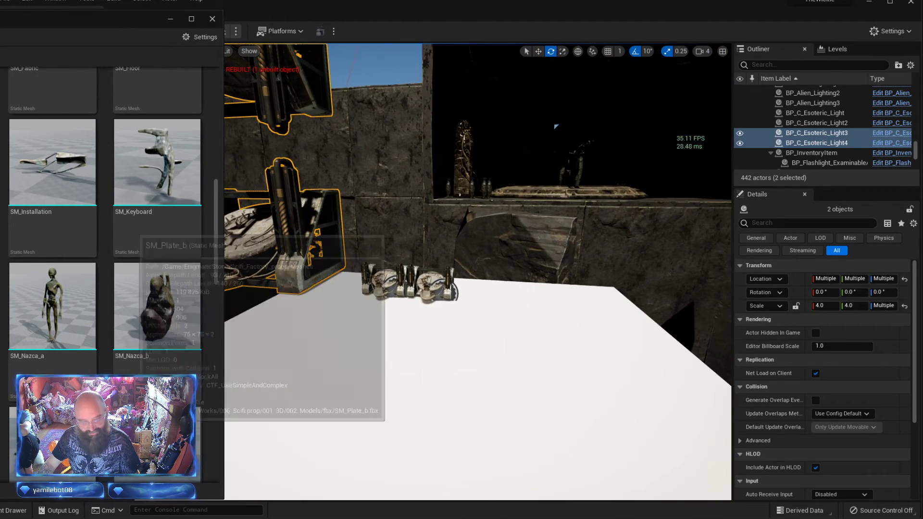
left_click_drag(0, 317, 529, 353)
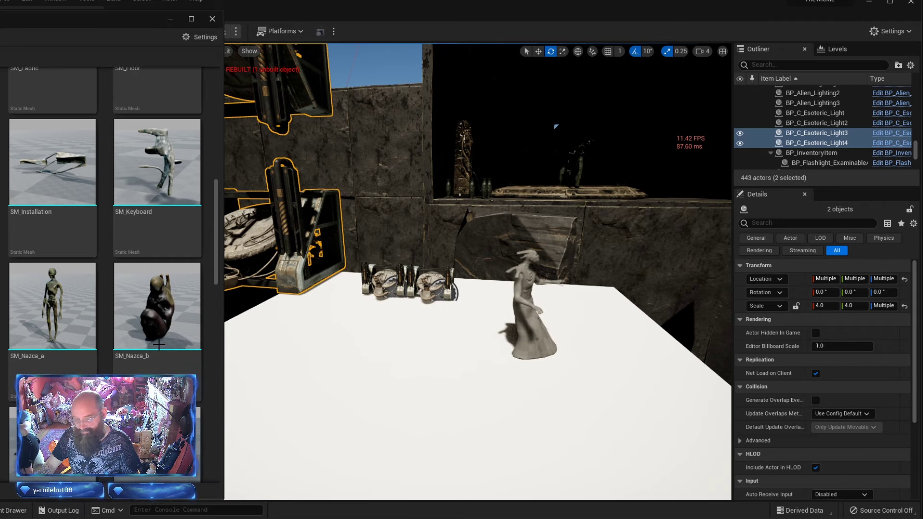
left_click_drag(52, 323, 428, 373)
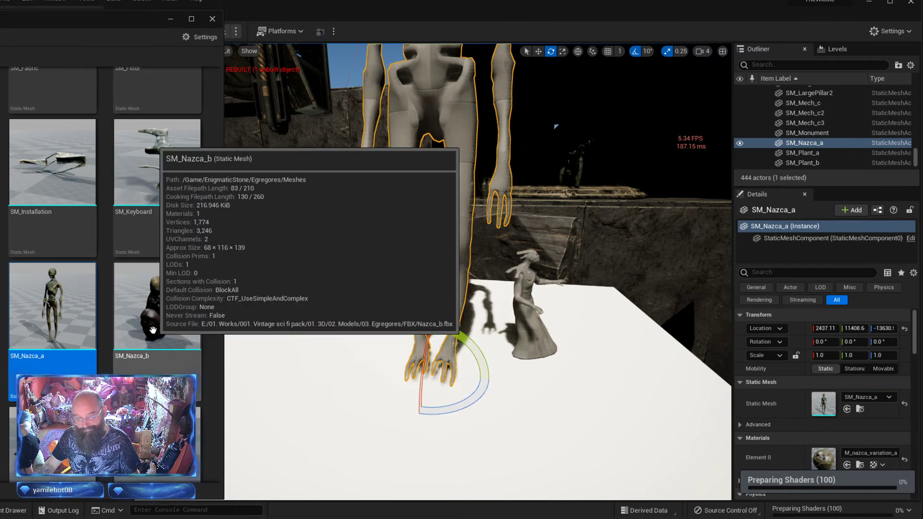
mouse_move(334, 347)
left_mouse_down()
mouse_move(347, 343)
mouse_move(340, 339)
left_mouse_up()
left_click_drag(120, 433, 600, 334)
- Find the SM_stand_b mesh among the assets and place it on the platform in front of the statues
scroll(157, 216, "down", 2)
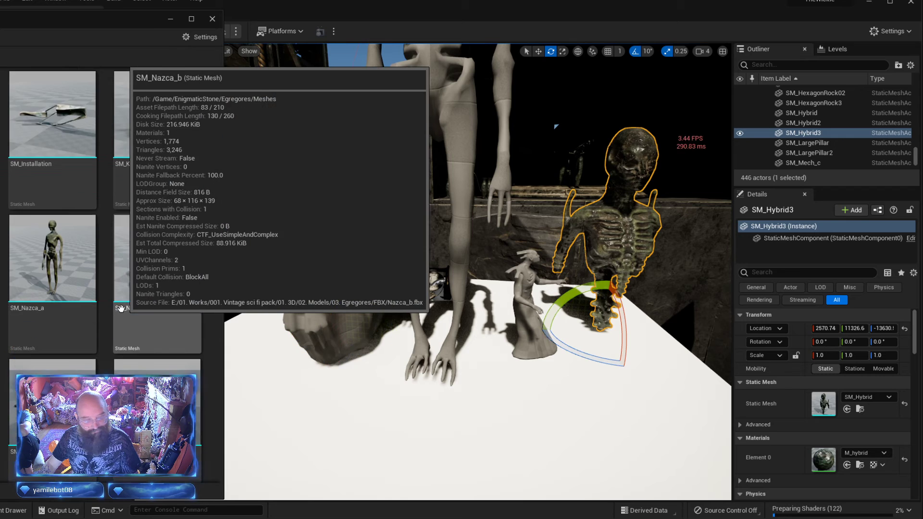
scroll(104, 338, "down", 3)
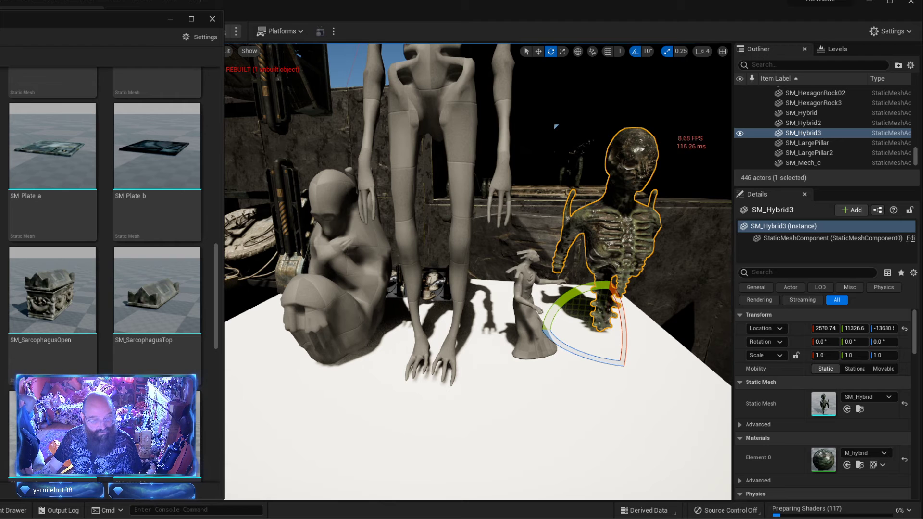
scroll(74, 329, "down", 1)
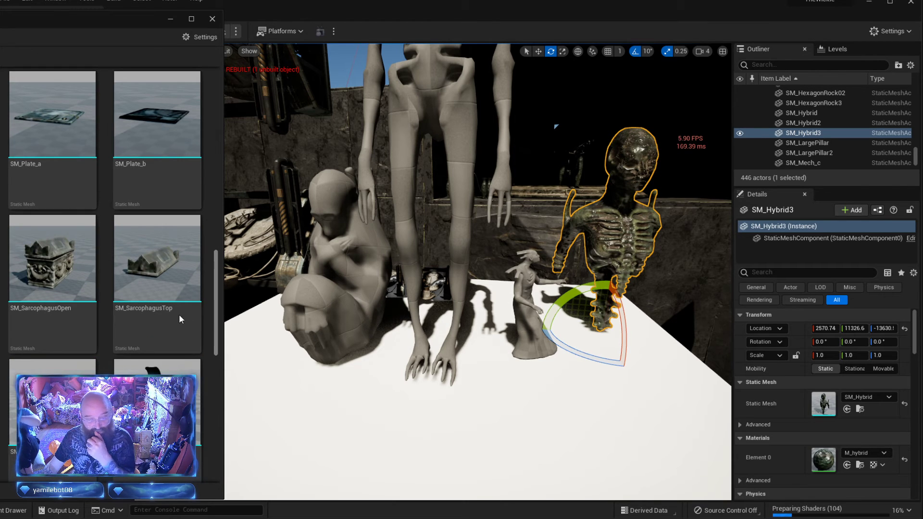
scroll(75, 328, "up", 1)
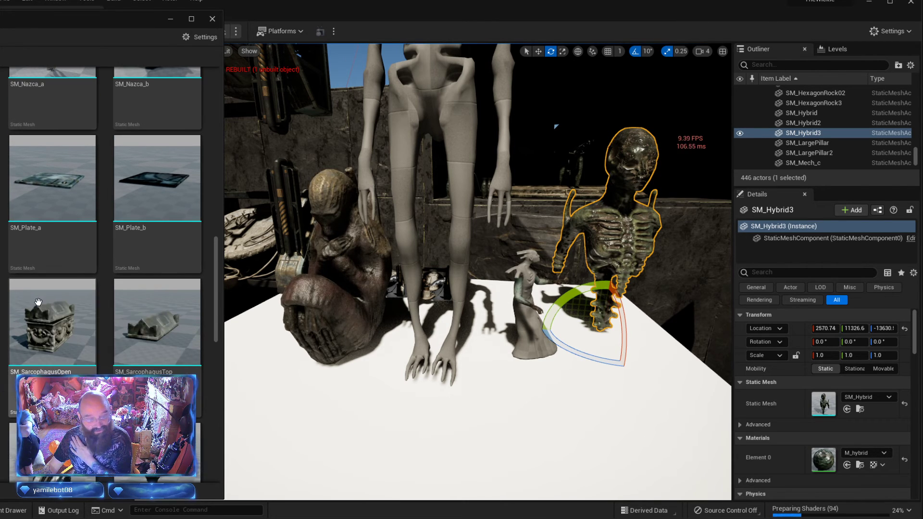
scroll(74, 329, "up", 2)
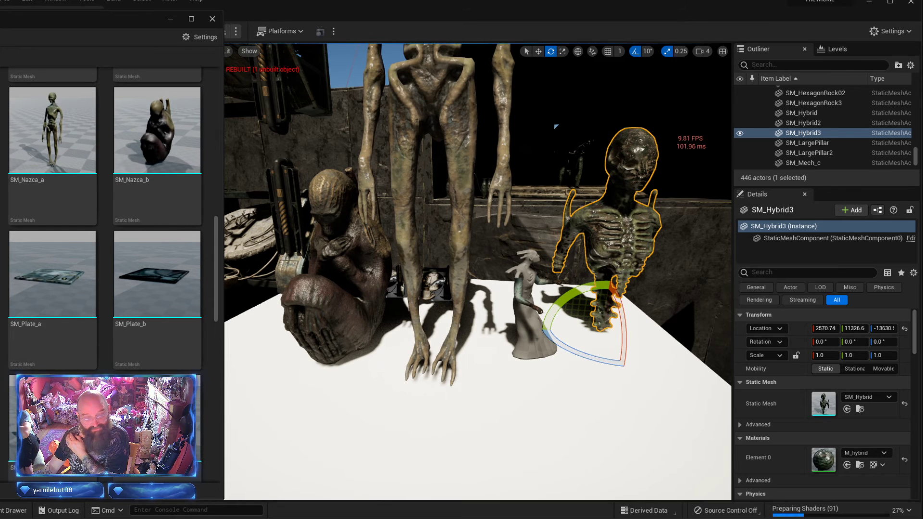
scroll(74, 329, "down", 2)
scroll(150, 293, "down", 2)
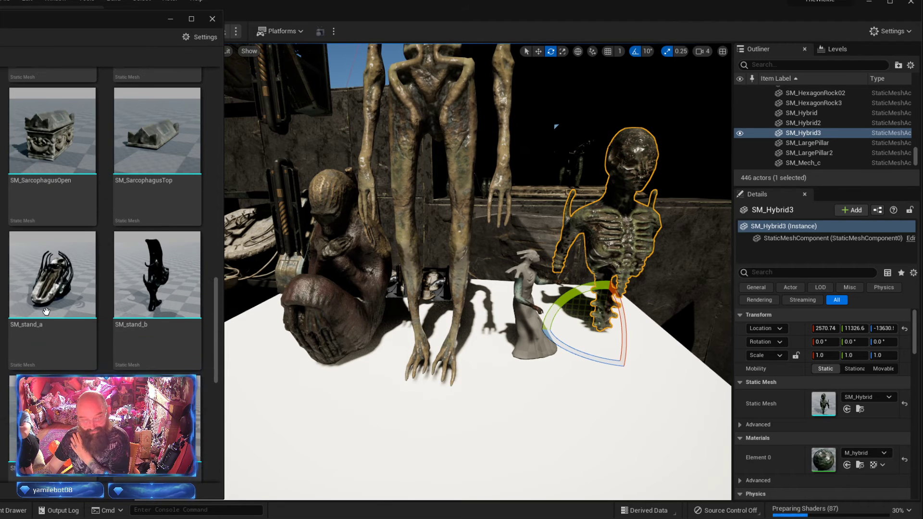
mouse_move(150, 292)
left_click_drag(150, 293, 557, 397)
key("f")
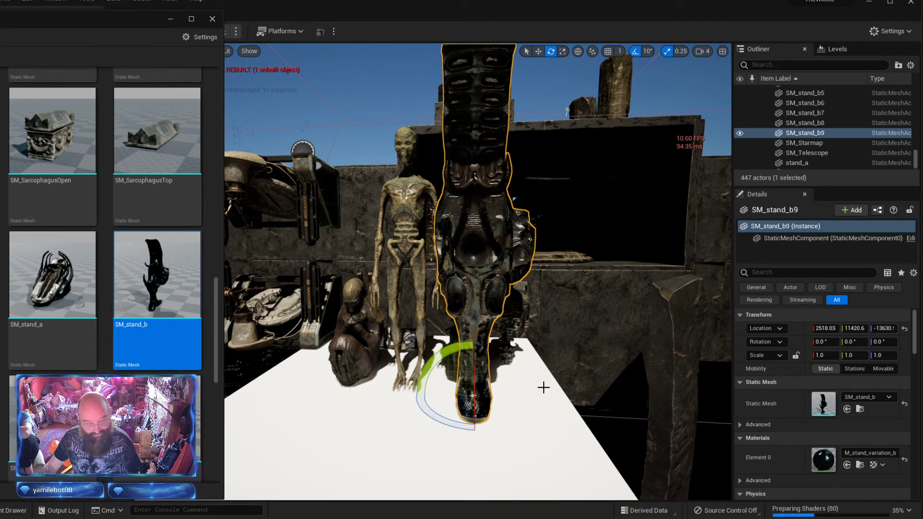
- Place the tall Stone_c_b and Stone_b_b statues on the platform and view them from a distance
scroll(78, 338, "down", 3)
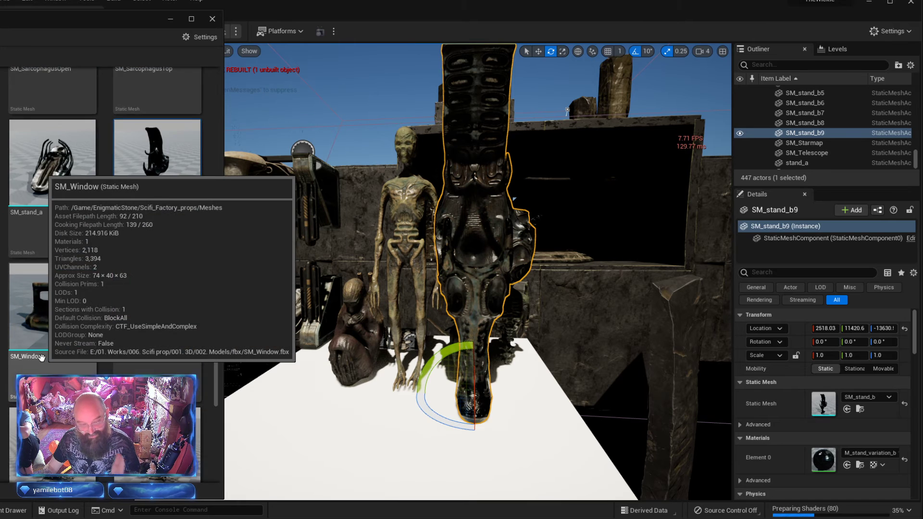
scroll(41, 357, "down", 3)
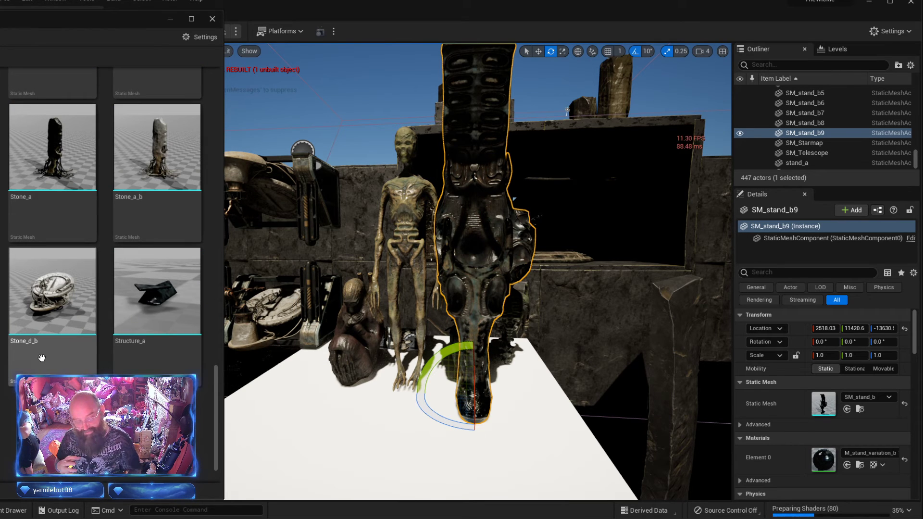
left_click_drag(42, 358, 534, 472)
left_click_drag(1, 307, 325, 452)
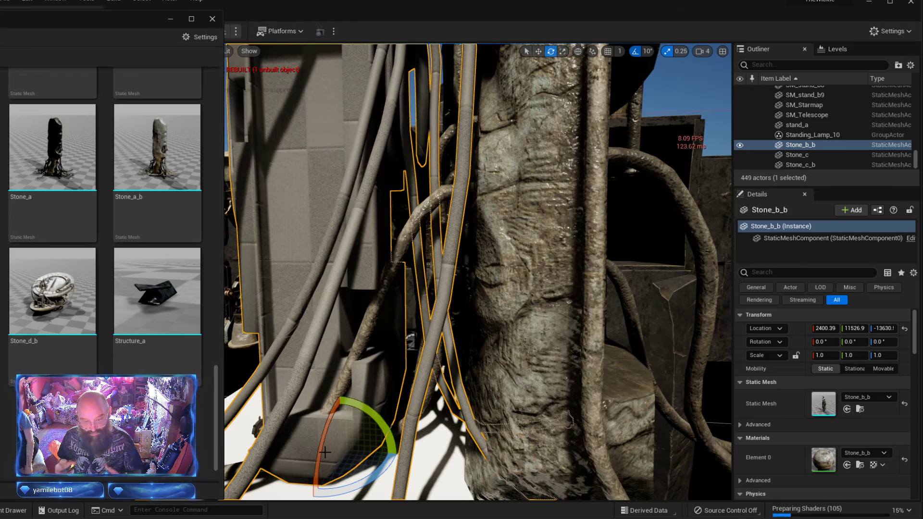
scroll(324, 452, "down", 10)
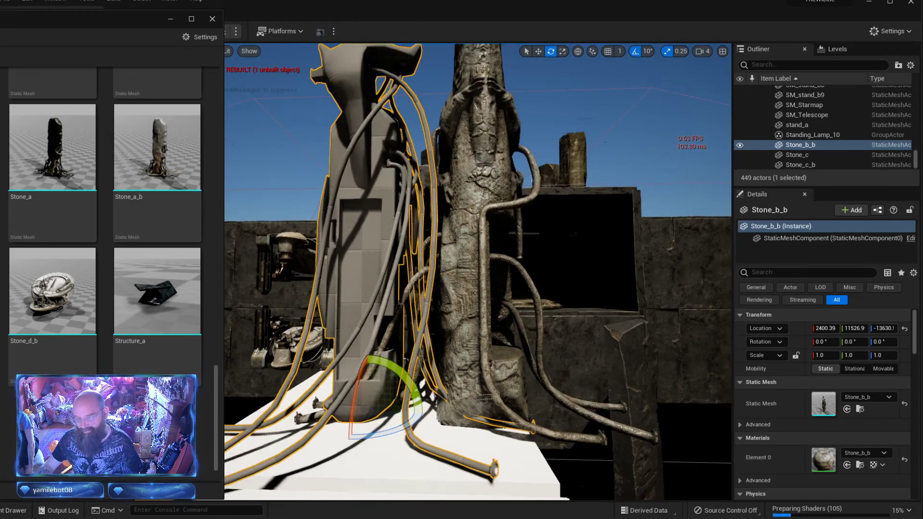
key("d")
right_click_drag(437, 371, 418, 358)
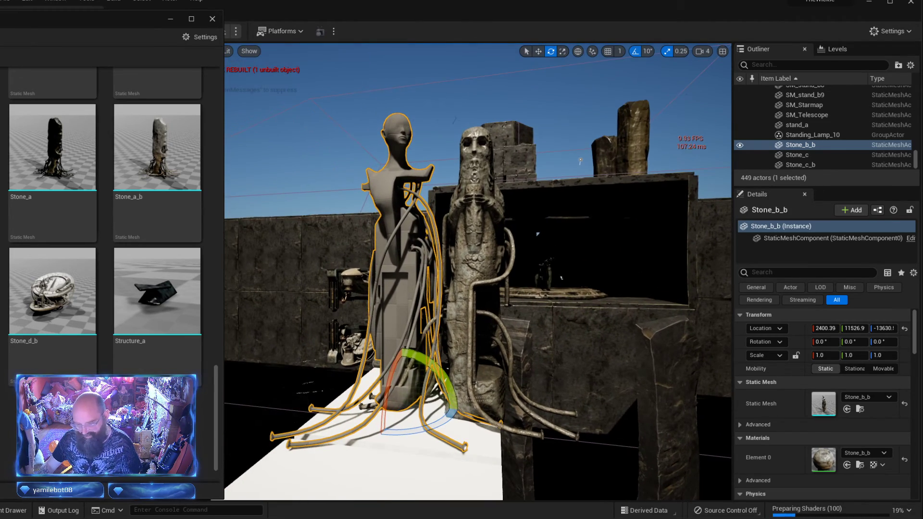
- Delete the Stone_b_b, Stone_c_b and SM_stand_b meshes from the platform
key("Delete")
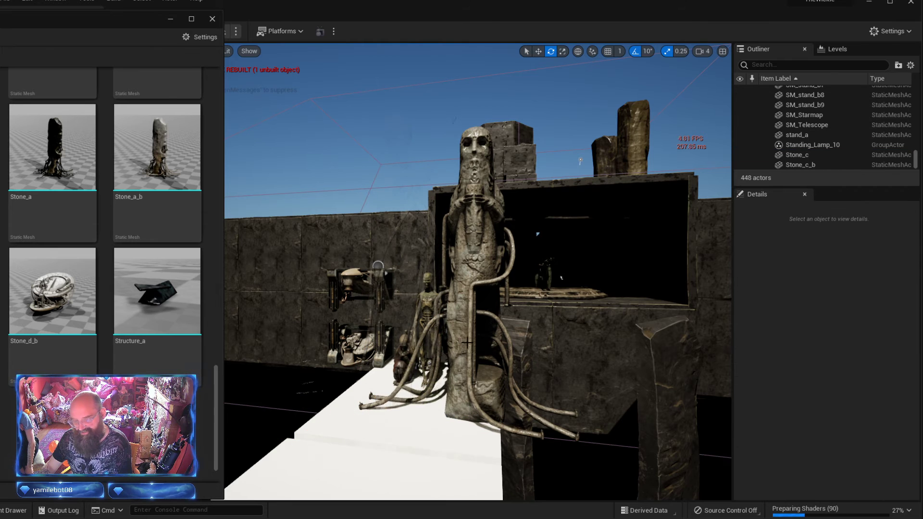
left_click(465, 371)
key("Delete")
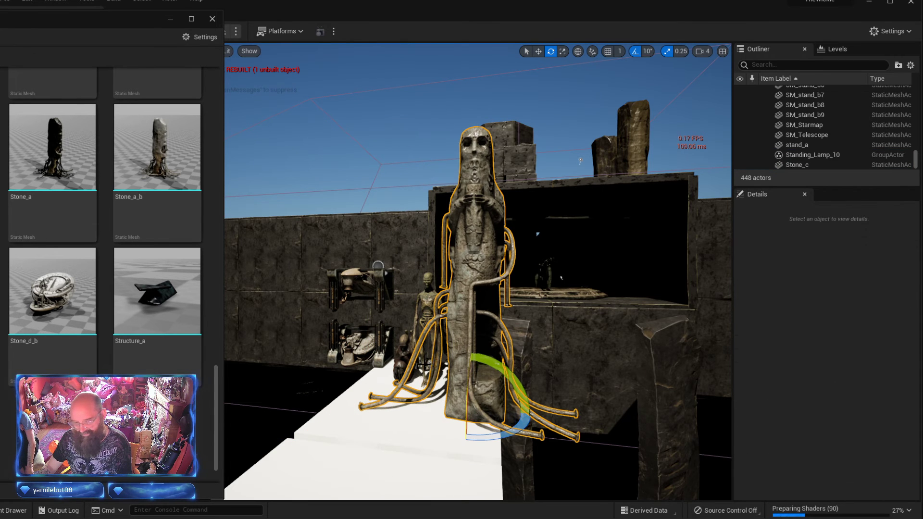
left_click(453, 341)
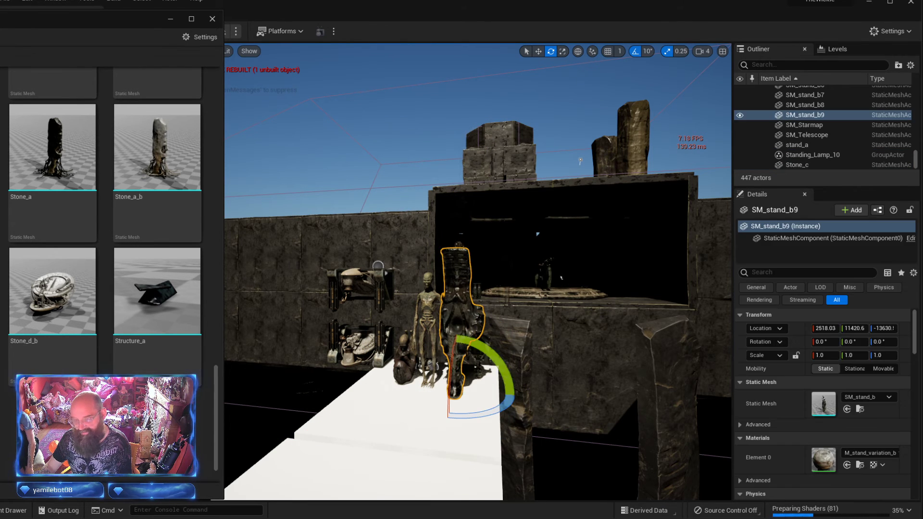
key("Delete")
- Delete the SM_Nazca_a, SM_Nazca_b, SM_Hybrid and SM_Monument meshes from the white platform and close the asset browser window
left_click(428, 321)
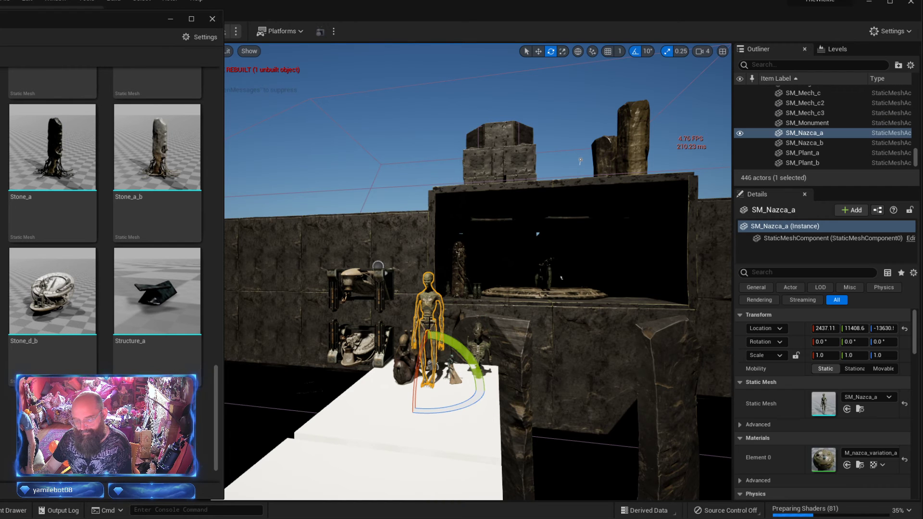
key("Delete")
left_click(405, 358)
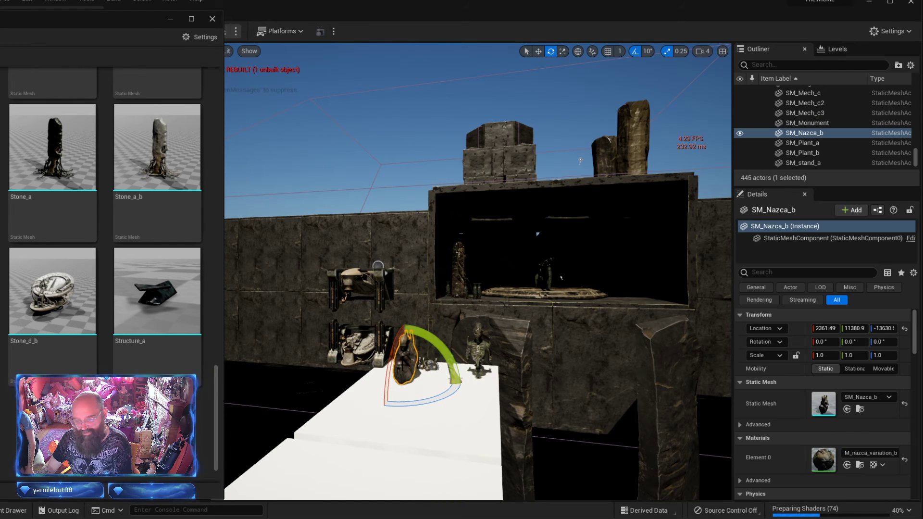
key("Delete")
left_click(477, 348)
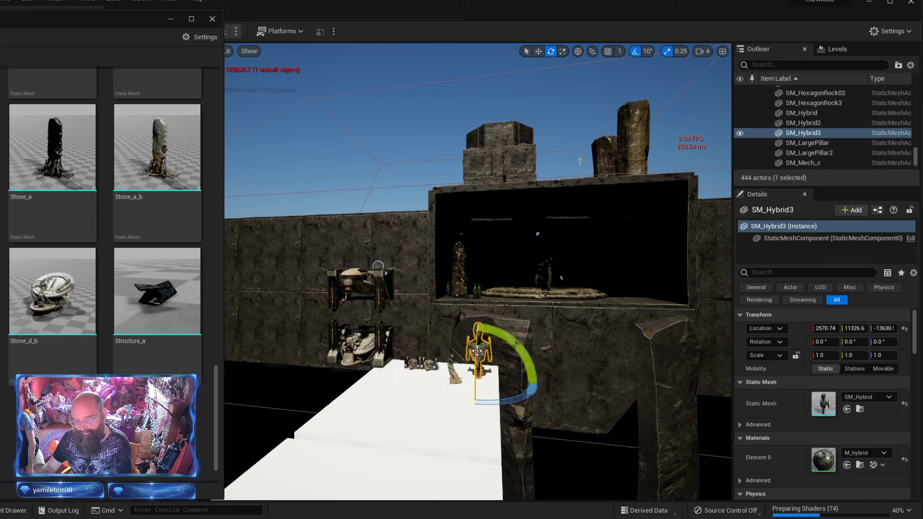
key("Delete")
left_click(453, 372)
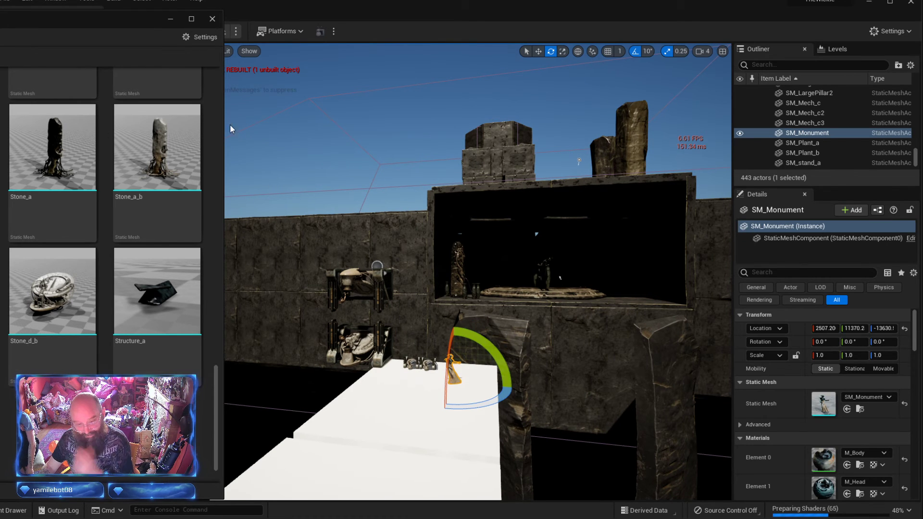
key("Delete")
left_click(212, 19)
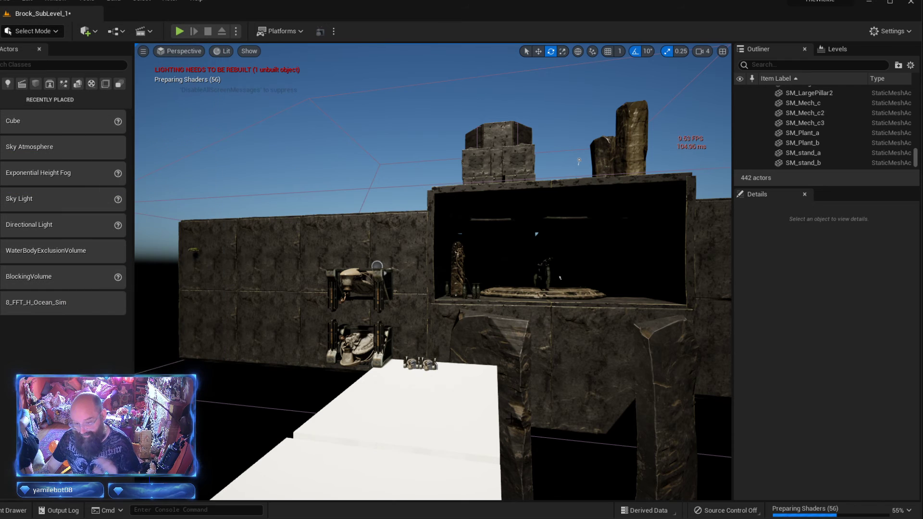
right_click_drag(427, 332, 413, 339)
key("w")
key("w")
key("w")
right_click_drag(494, 421, 498, 421)
key("q")
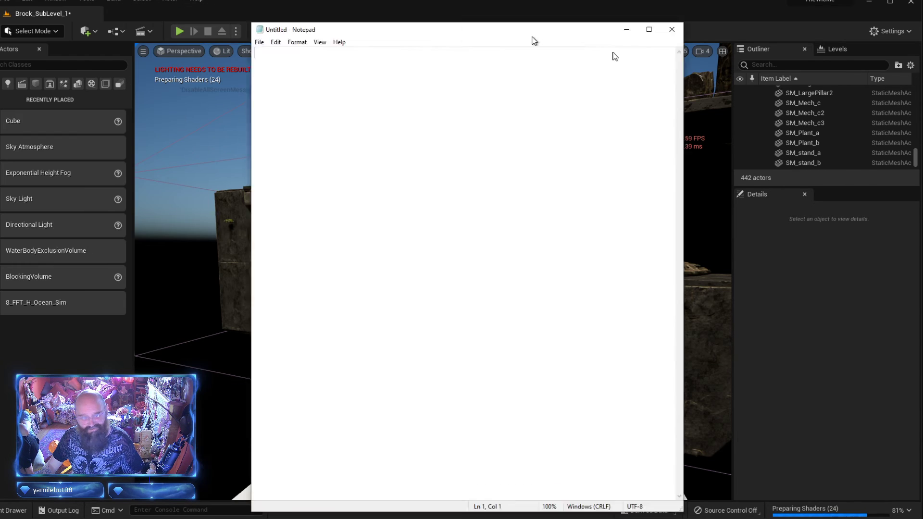
- In a blank Notepad document, write the heading "Broch sublevels." and list Dark, Alien, Spooky, Weird and Dangerous on separate lines below it
left_click_drag(500, 33, 603, 18)
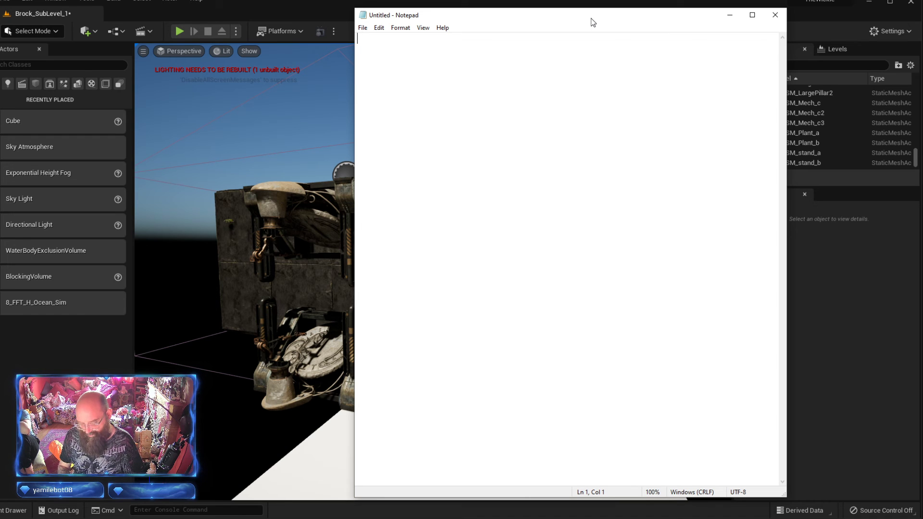
type("Broch sublevels.")
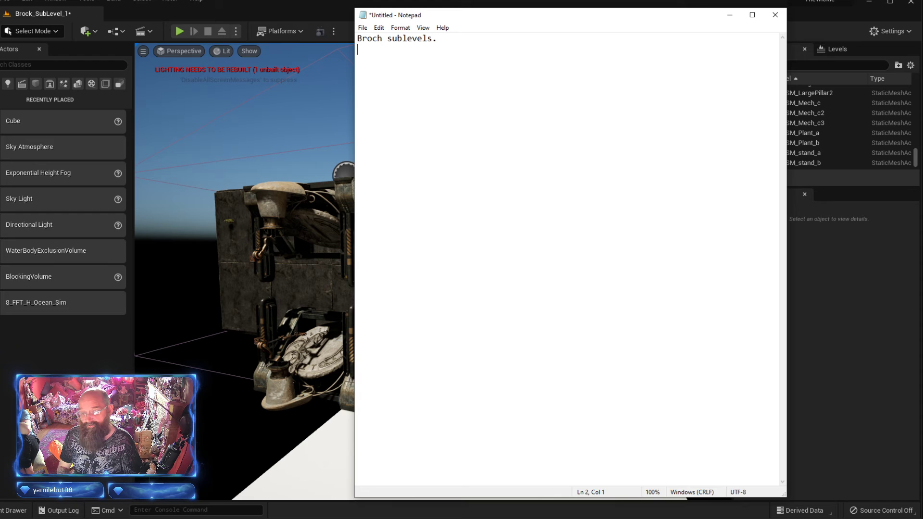
key("Return")
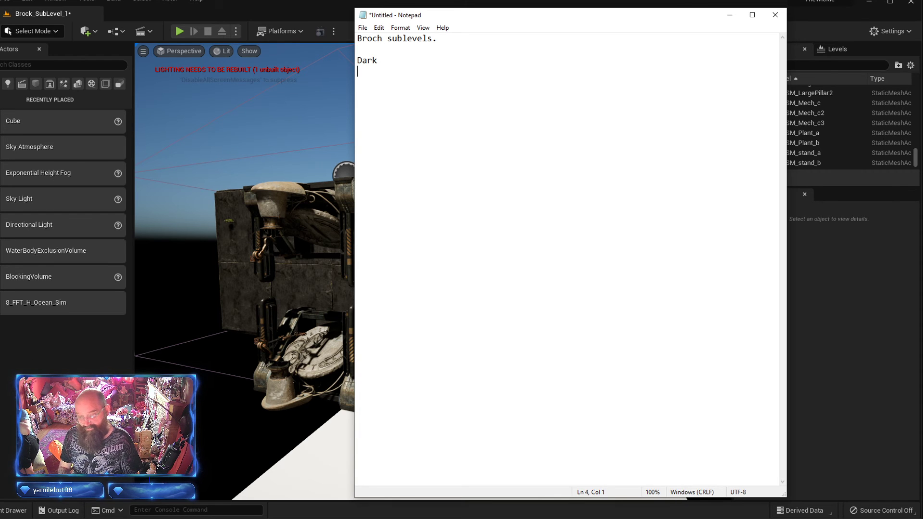
type("Alien")
key("Return")
type("Spooky")
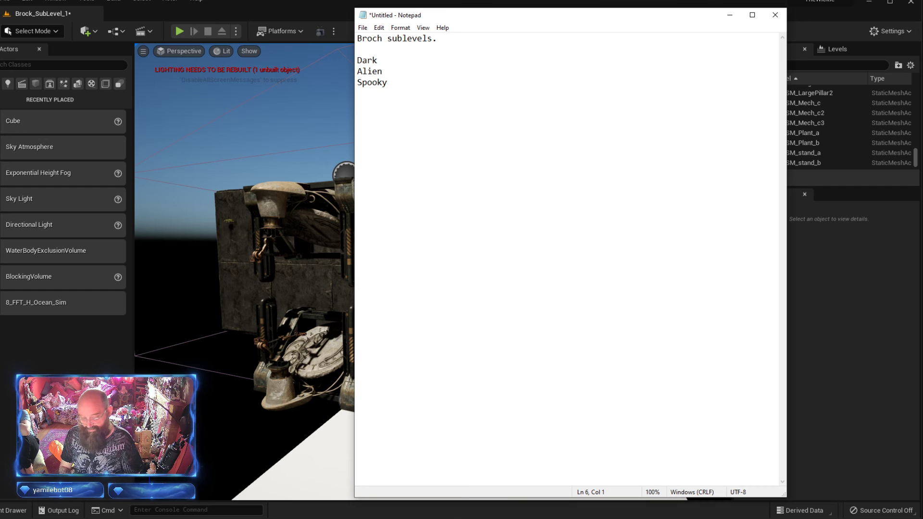
type("Weird")
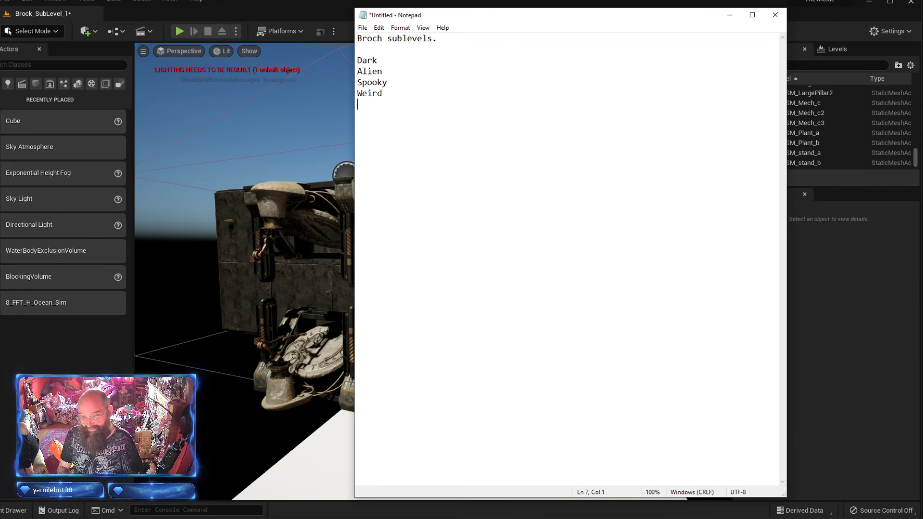
type("ngerous")
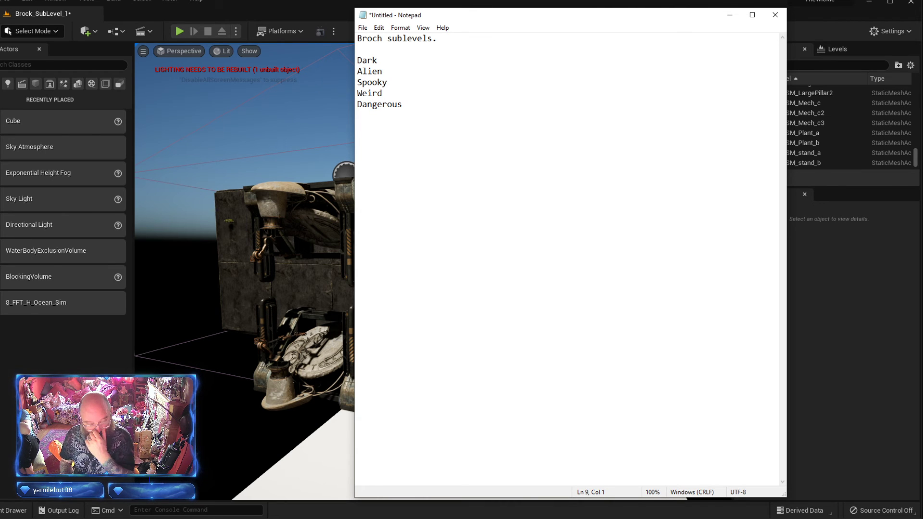
- Add a "-=-" separator below the mood words and list the inspirations Alien, Aliens, Geiger and Lovecraft on separate lines
type("-=-")
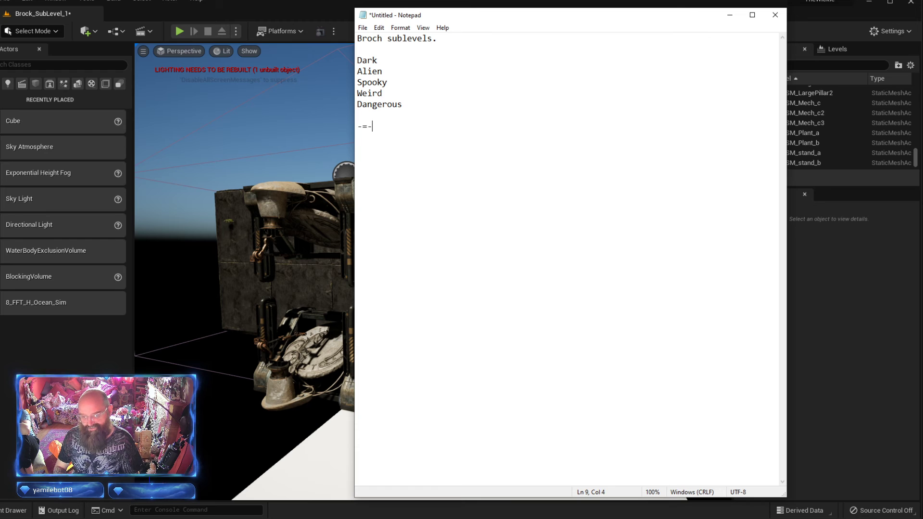
key("Return")
type("Aliens ")
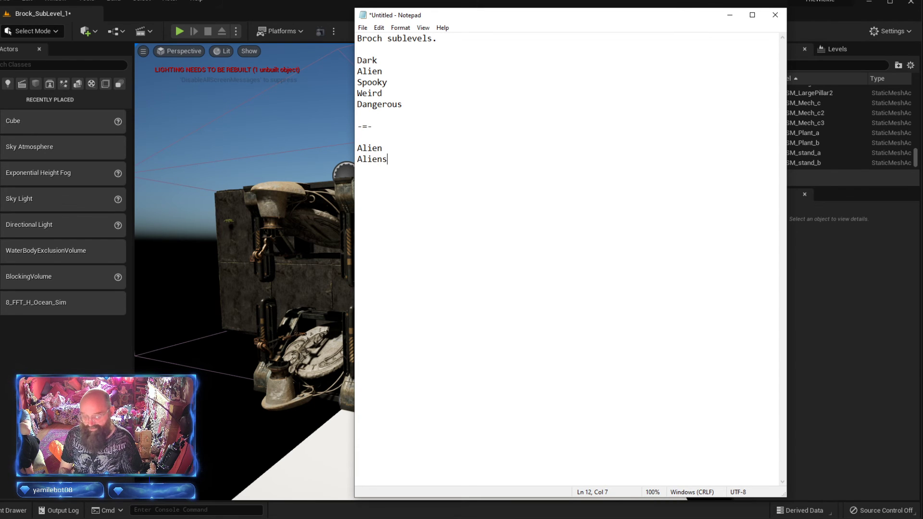
type("Geiger")
key("Return")
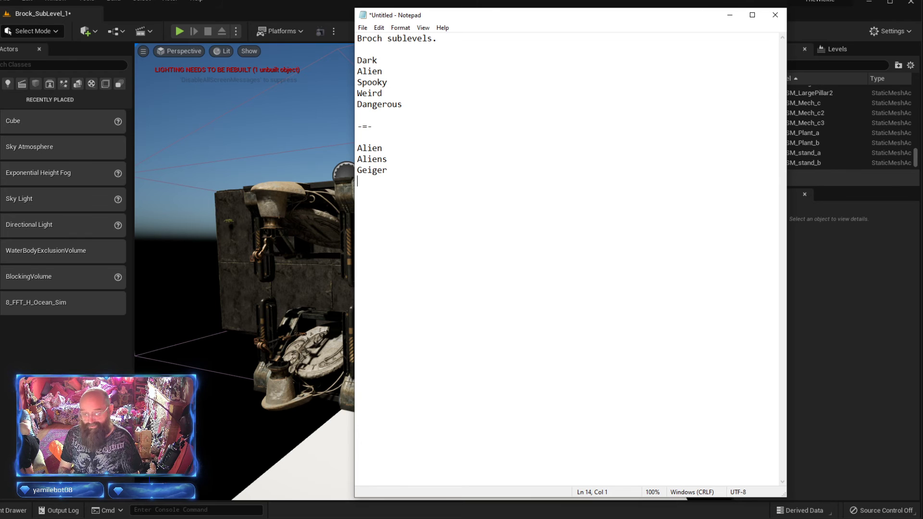
type("Lovecr")
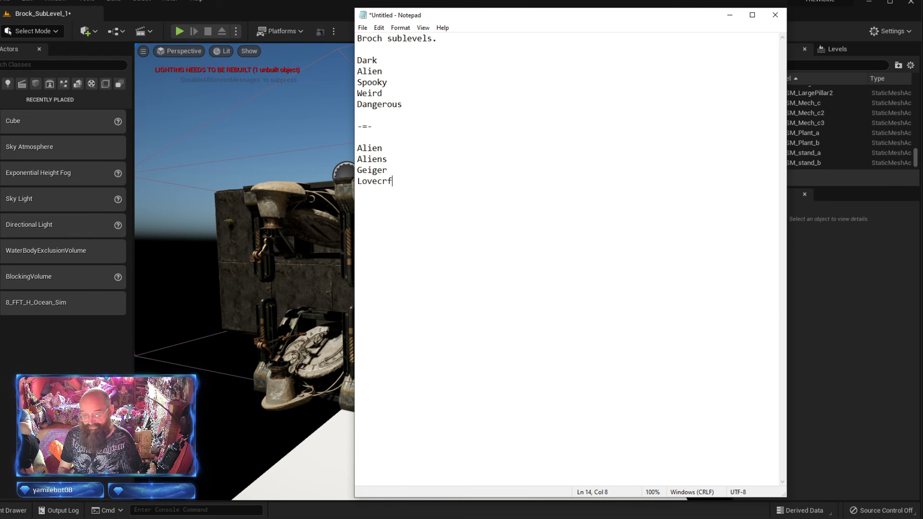
type("aft")
key("Return")
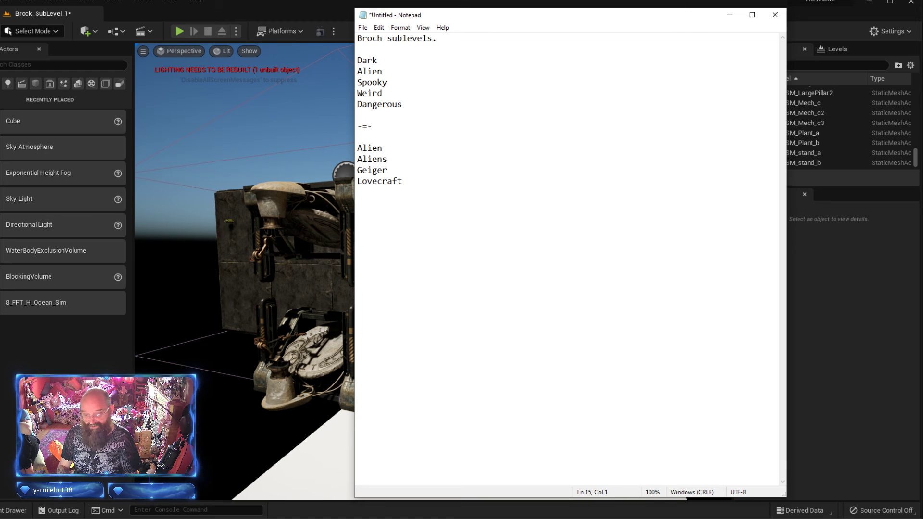
- Add another "-=-" separator and start a list of wanted items with "Wall panels", "Lighting mounts" and "Interesting machines"
key("Return")
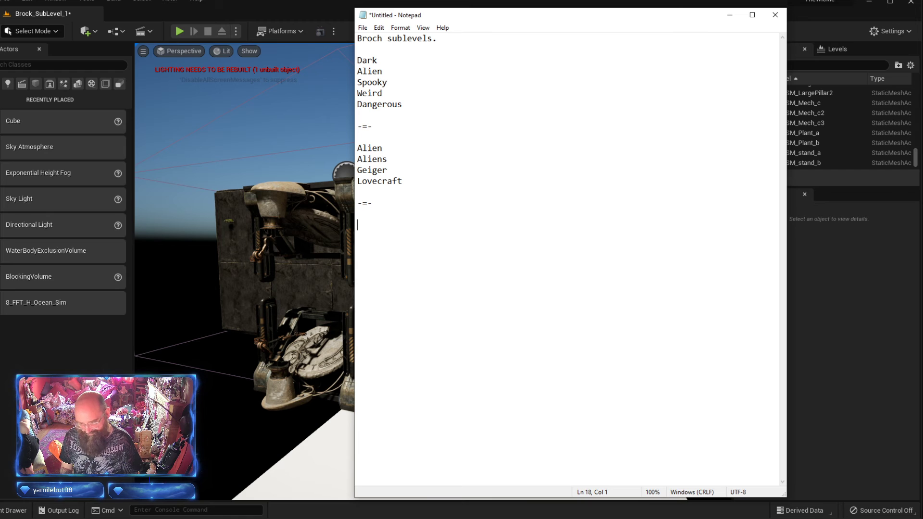
type("Wall p")
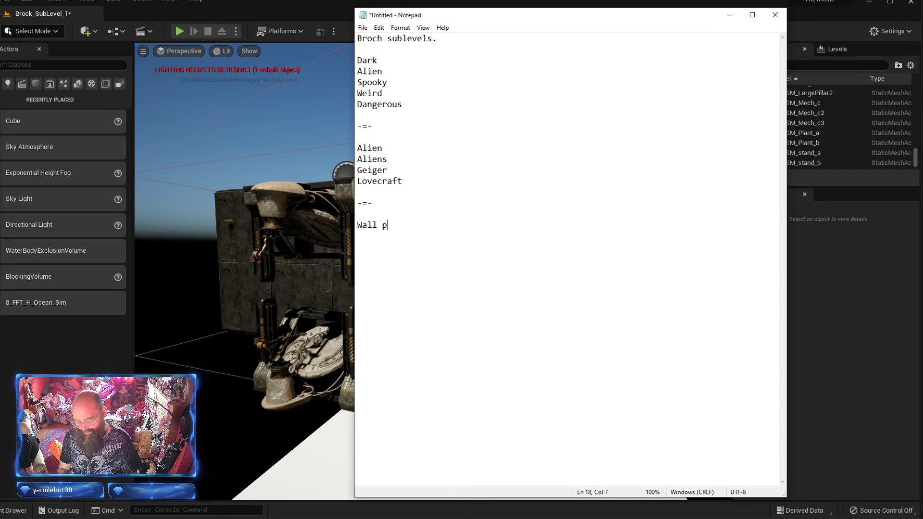
type("anels Ligh")
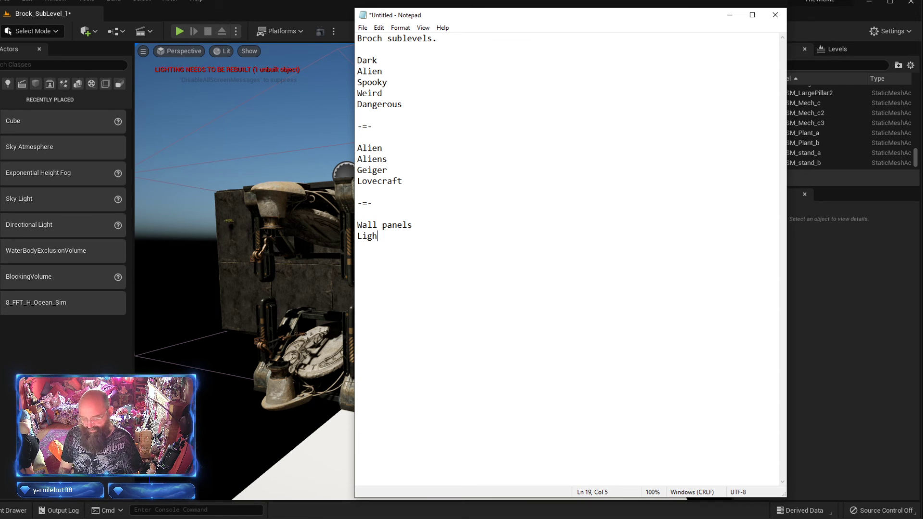
type("ting mounts ")
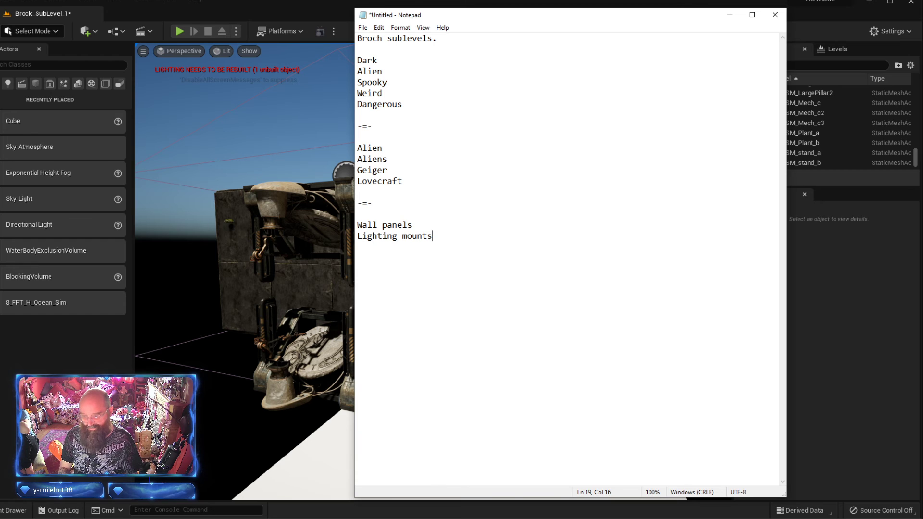
type("Interest")
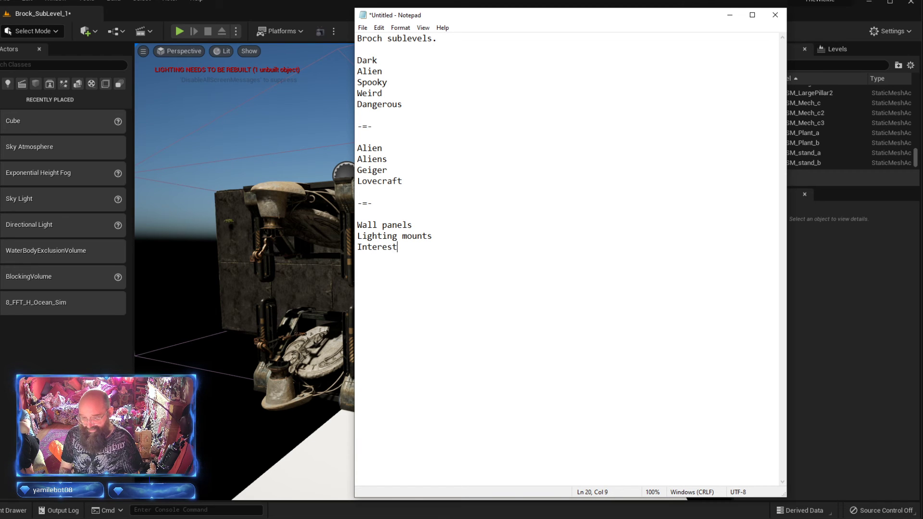
type("ing machines")
key("Return")
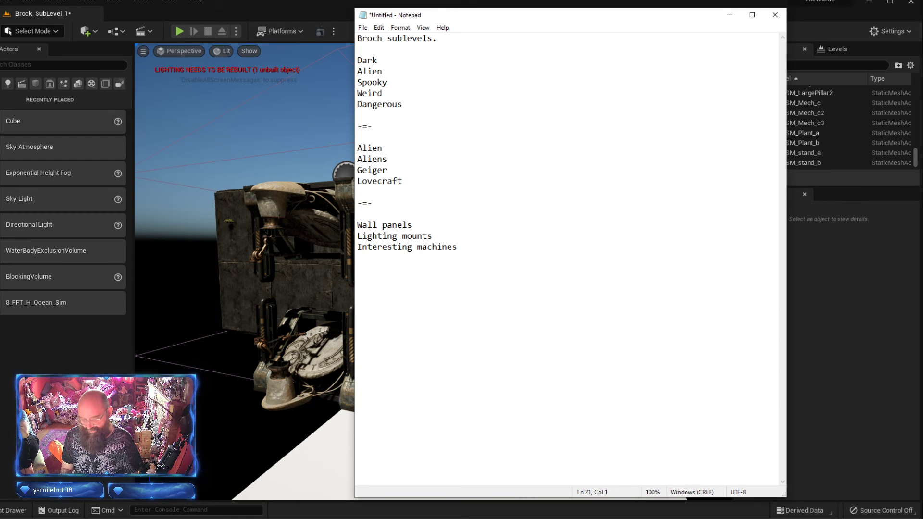
- Extend the item list with the lines "things in the floor", "odd stepping stone things" and "basically anything that fits"
type("things in the flo")
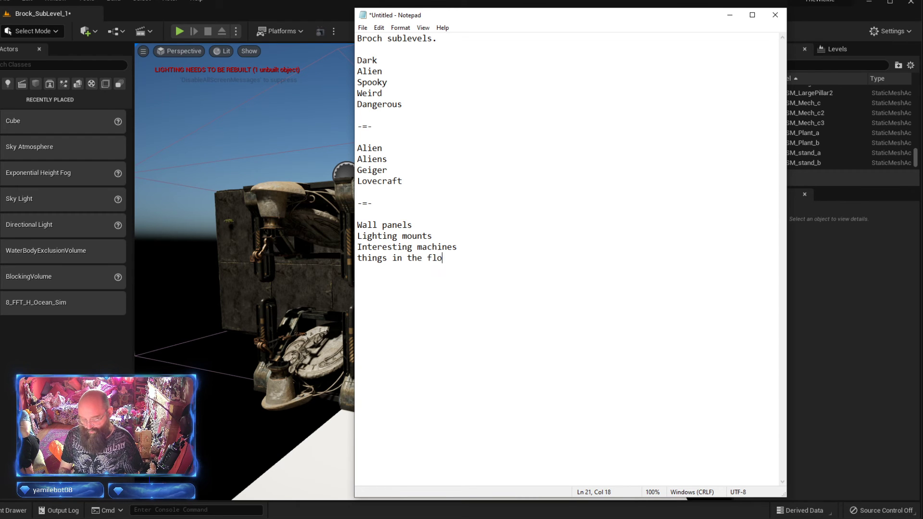
type("or")
key("Return")
type("od")
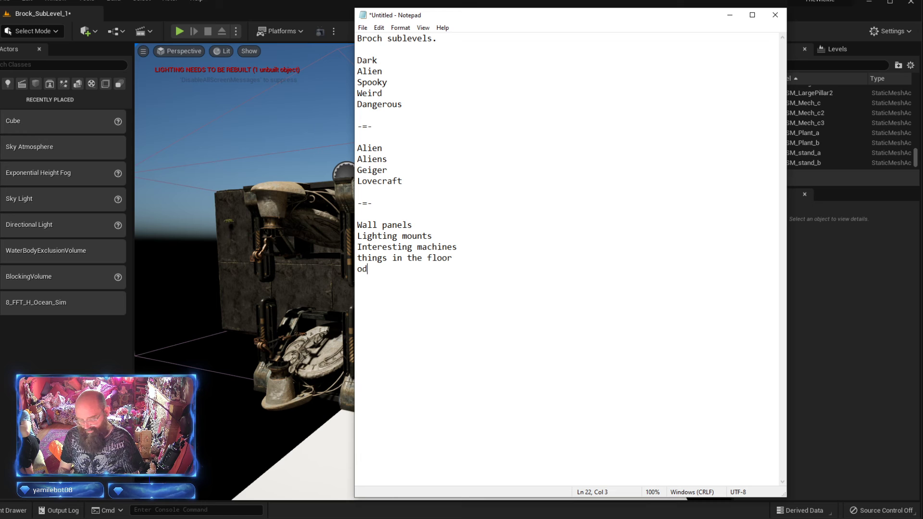
type("d steppi")
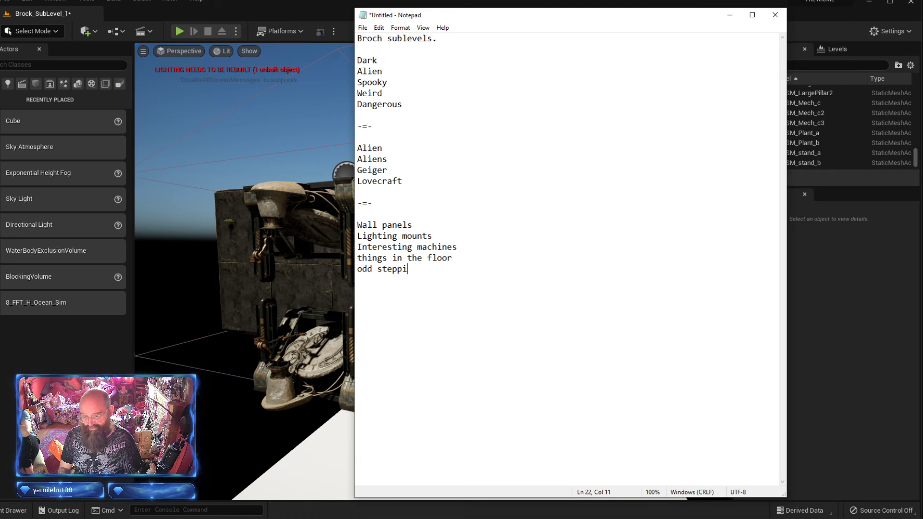
type("un stone things")
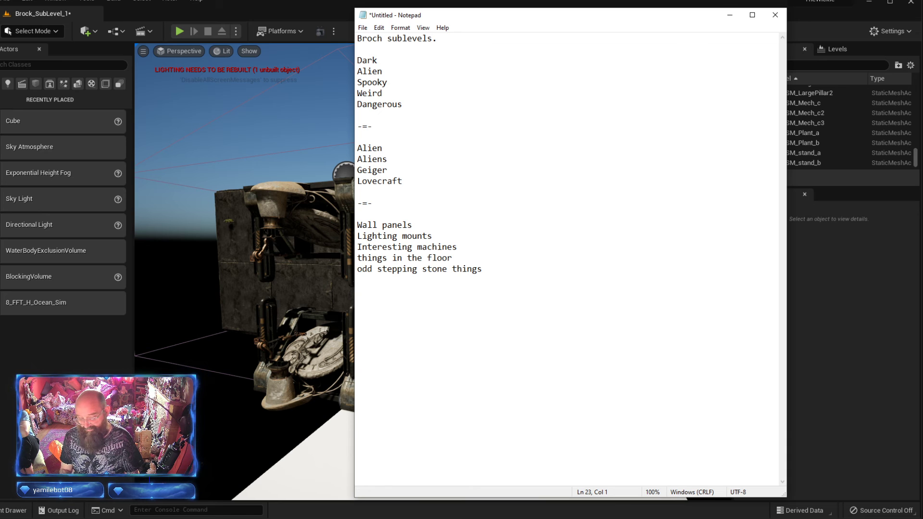
type("basically anything that fits")
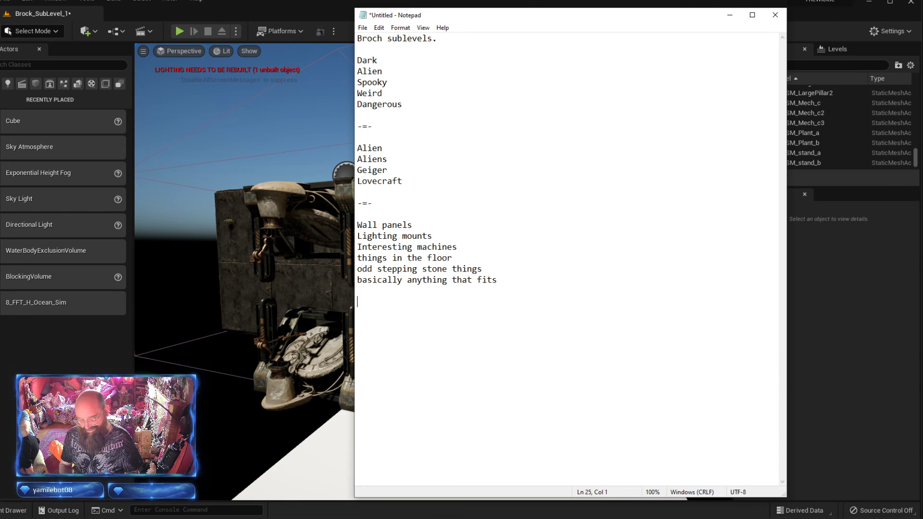
- Add the line "ANCIENT technology" beneath the wanted items list, separated by a blank line
type("ASNCIENT t")
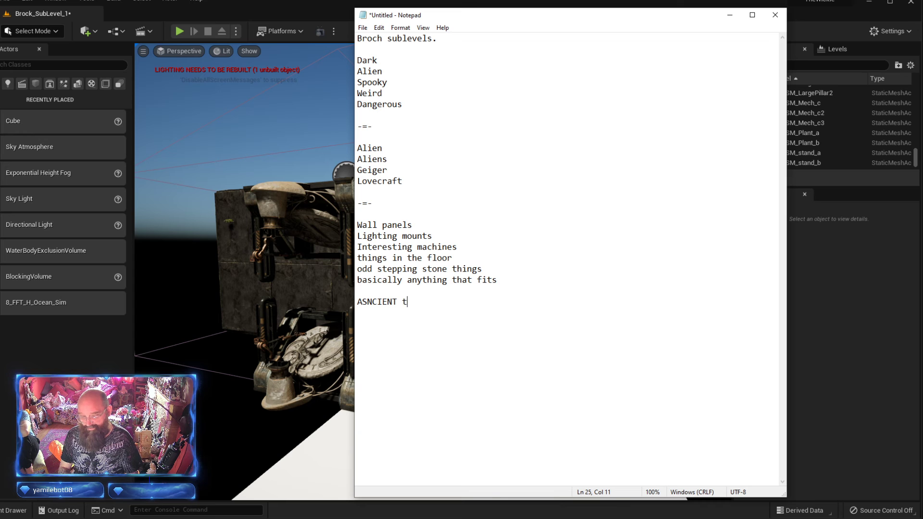
type("NT")
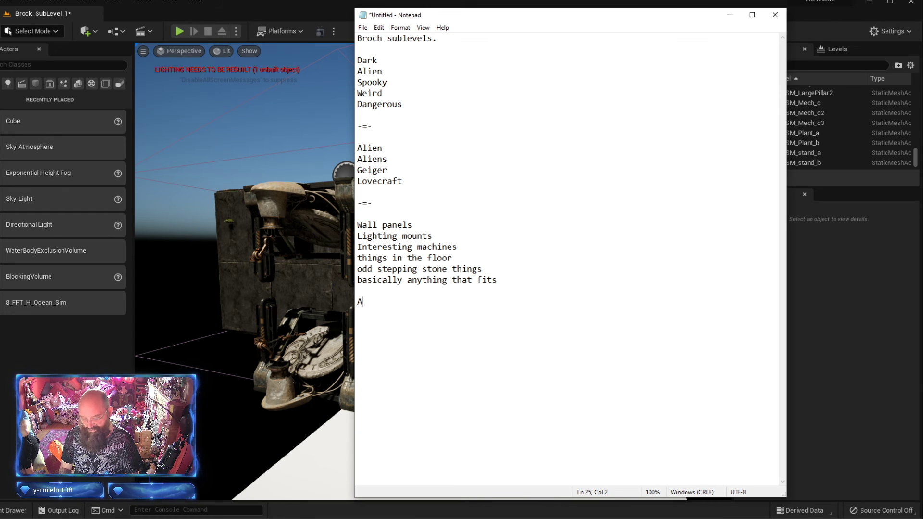
type("IENT")
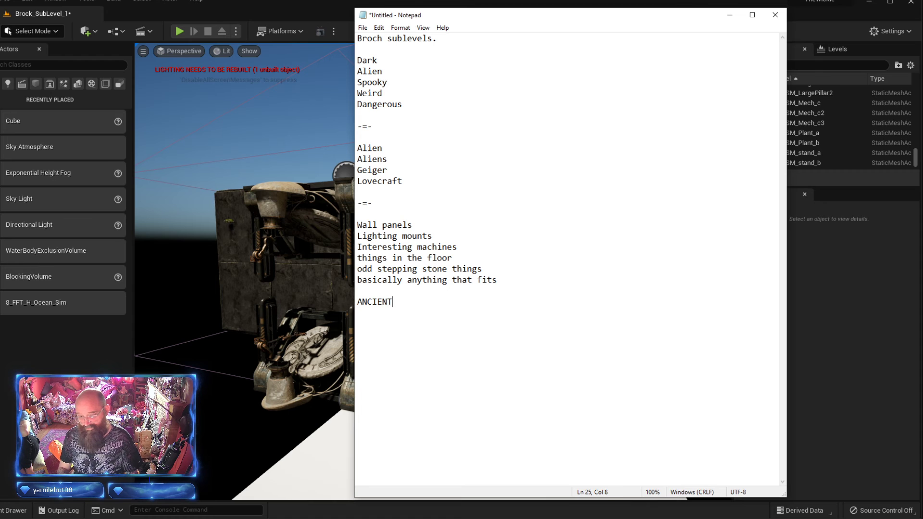
type(" technology")
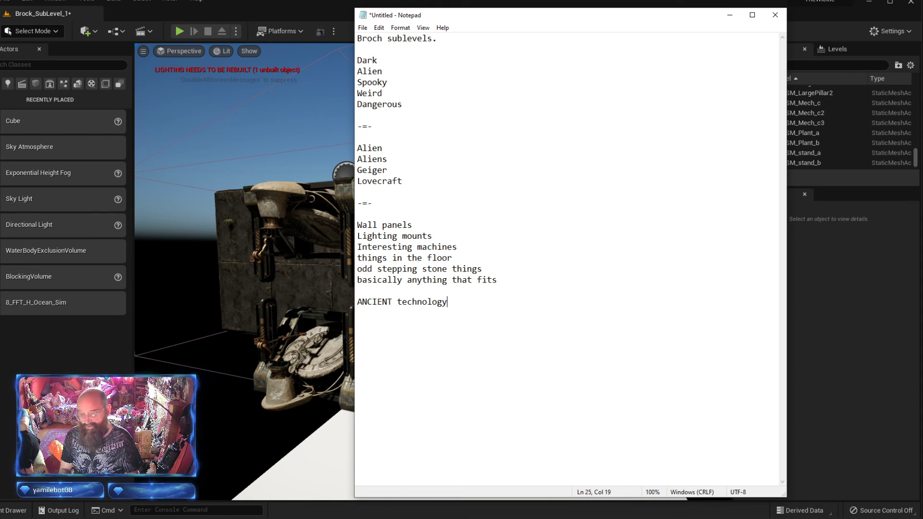
- Add the lines "Think - 100000+ year old", "REAL FUCKING OLD", "Dont worry about how it works" and "Just make it look like it should work"
type("Think")
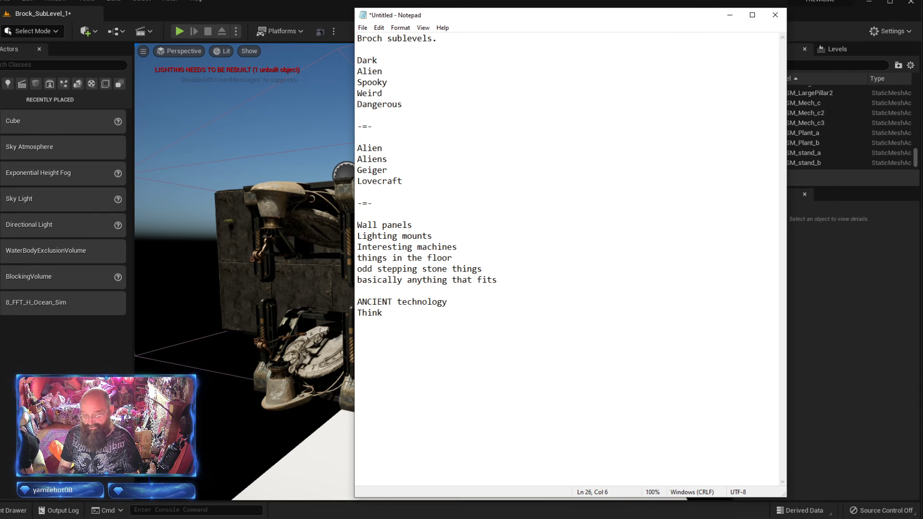
type(" - 100")
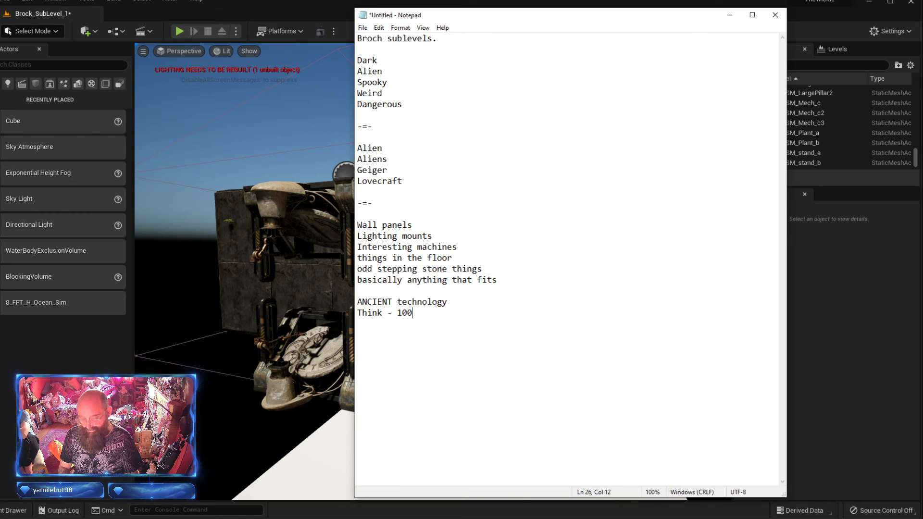
type("000")
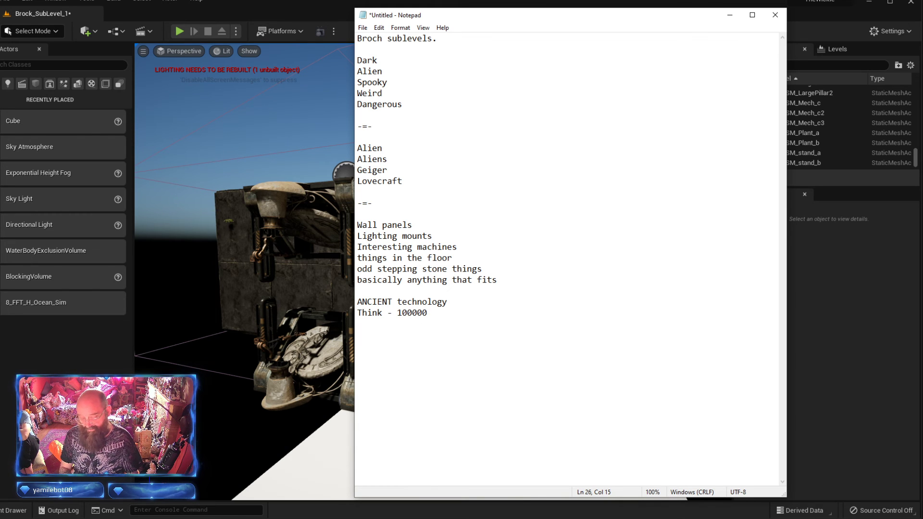
type("+ year ")
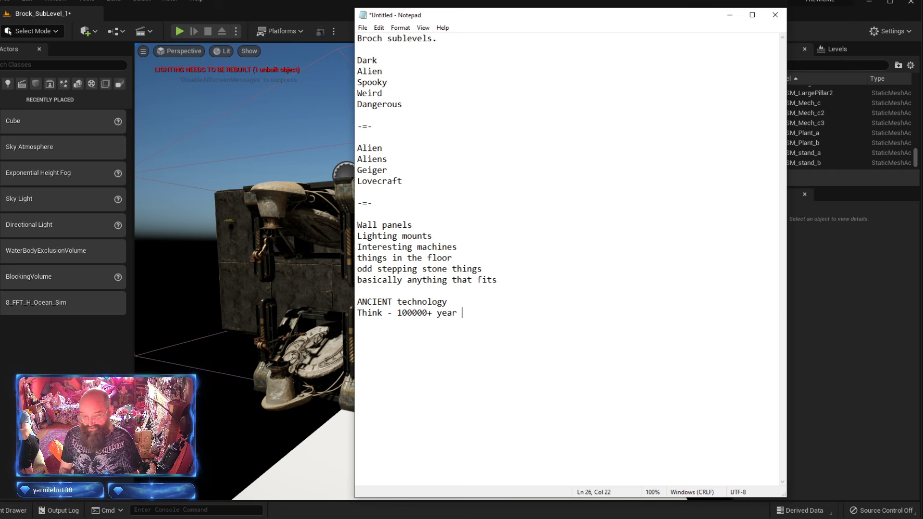
type("oldREAL FUCKING OPLD")
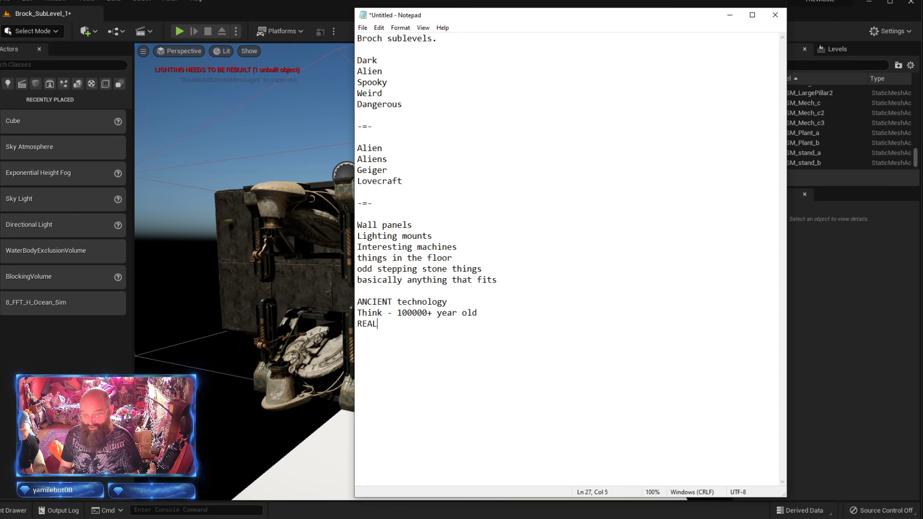
key("BackSpace")
key("BackSpace")
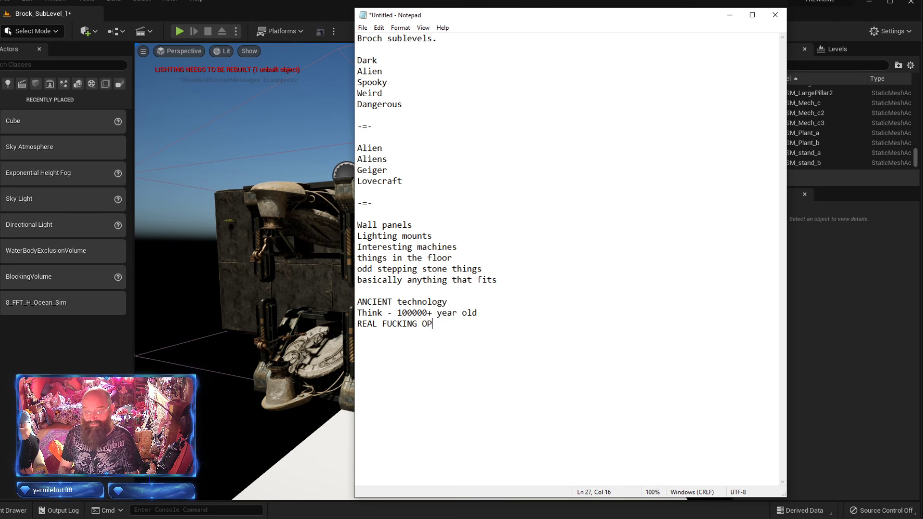
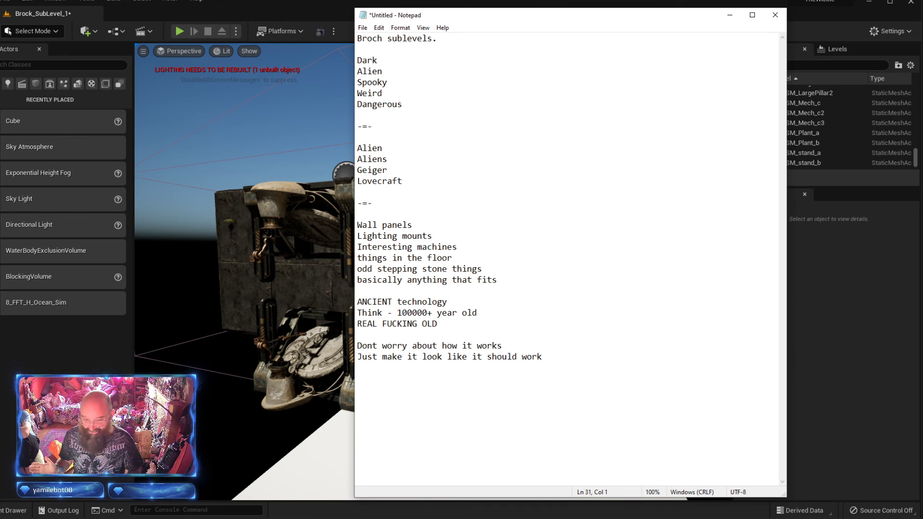
- Clear the Notepad document from the viewport and inspect the large mirrored light fixtures and the stone opening beside them
left_click_drag(543, 23, 507, 0)
right_click_drag(377, 386, 538, 392)
key("a")
key("w")
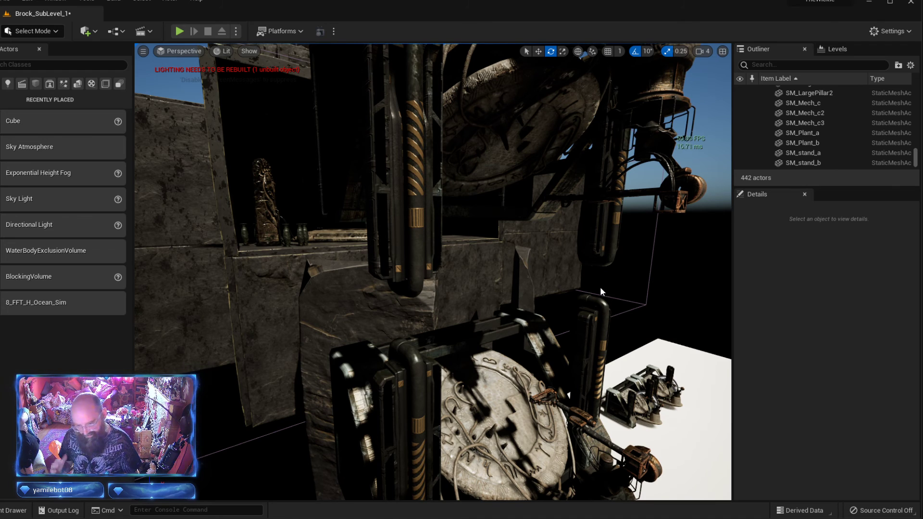
key("d")
right_click_drag(368, 236, 315, 237)
key("w")
right_click_drag(378, 357, 429, 370)
key("a")
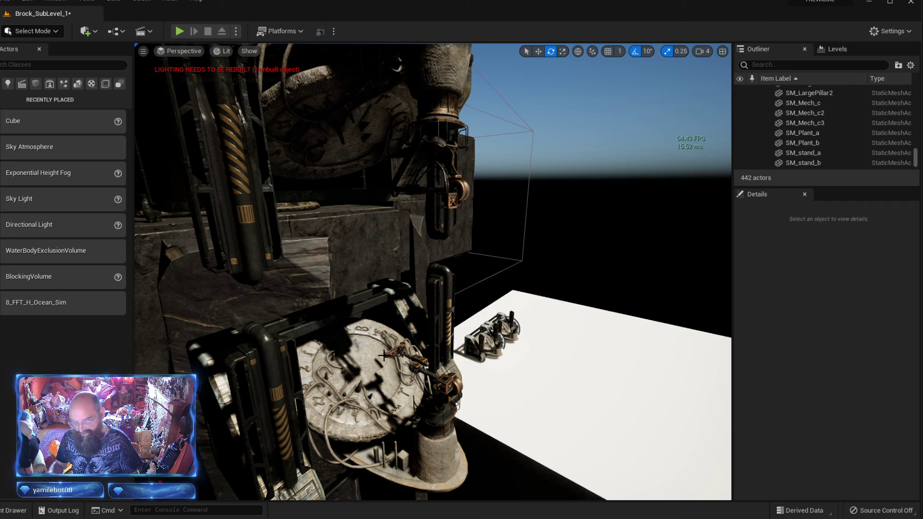
key("s")
right_click_drag(433, 272, 419, 286)
key("d")
key("a")
key("w")
key("e")
- Switch the viewport to Unlit mode and enter the dark stone corridor
left_click(230, 53)
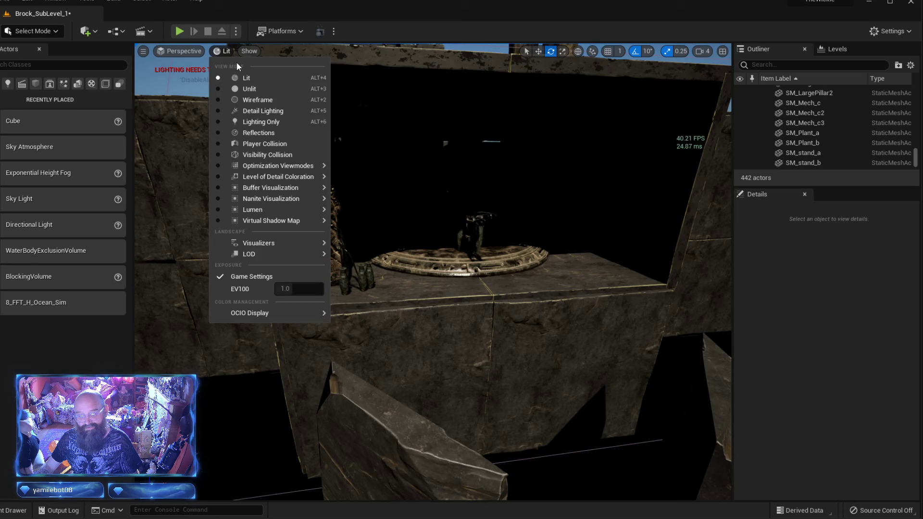
left_click(252, 91)
key("w")
right_click_drag(433, 269, 501, 276)
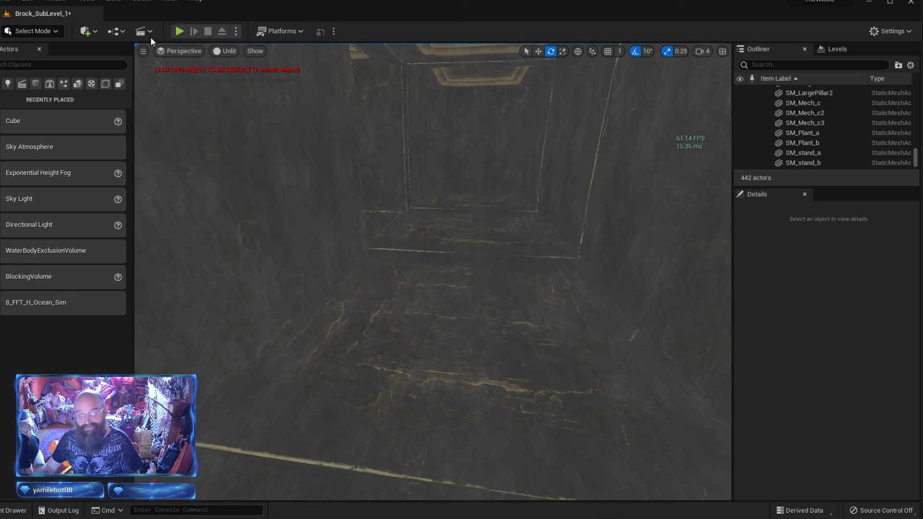
- Open a Content Browser window and go into the CR_MyBlueprint folder in MyBlueprints
left_click(53, 3)
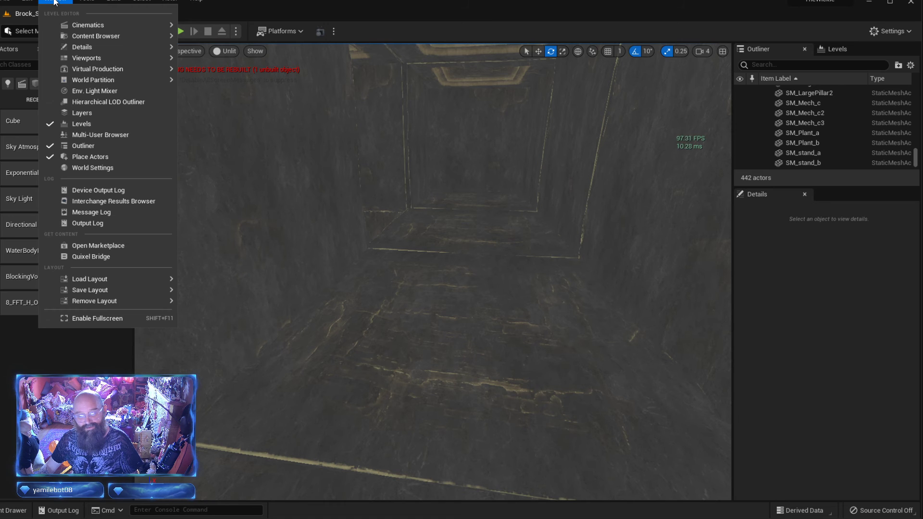
mouse_move(85, 38)
left_click(201, 43)
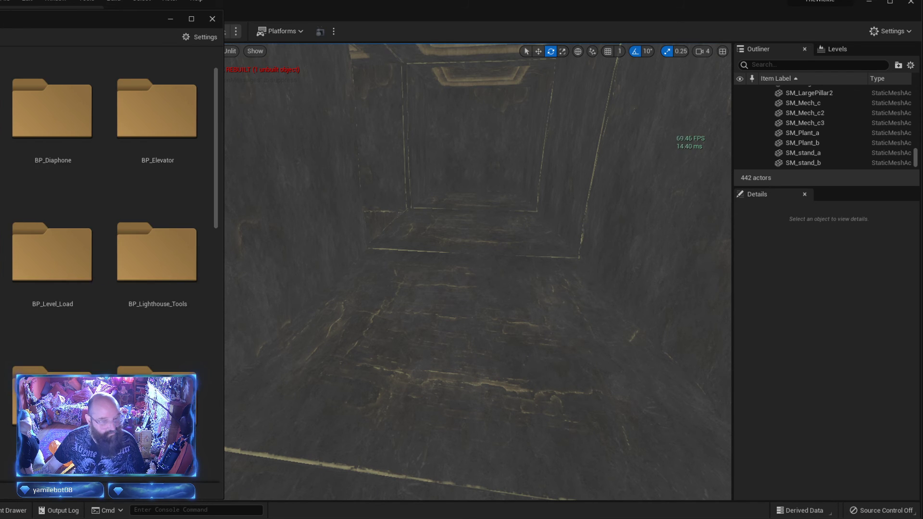
left_click_drag(73, 19, 578, 0)
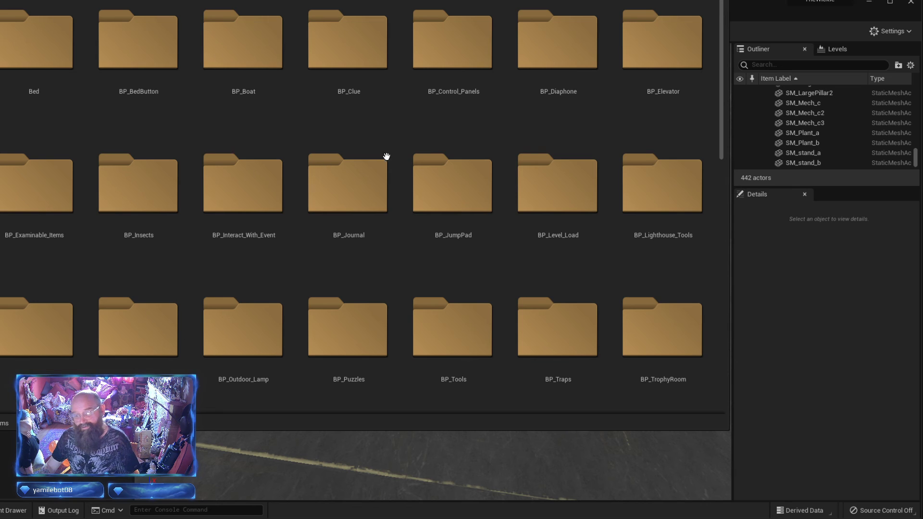
scroll(545, 121, "down", 5)
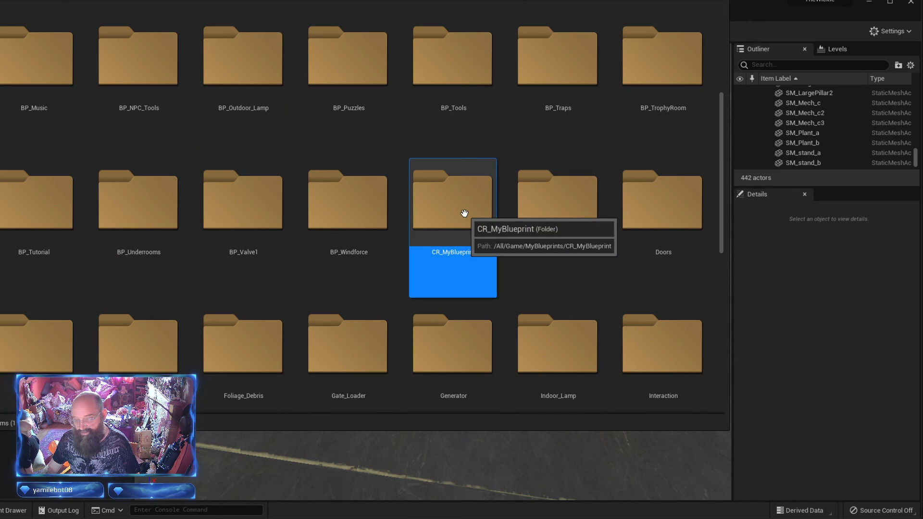
double_click(466, 239)
- Place a BP_C_Esoteric_Light from the blueprint folder into the level through the corridor view
left_click(8, 63)
left_click_drag(96, 0, 199, 0)
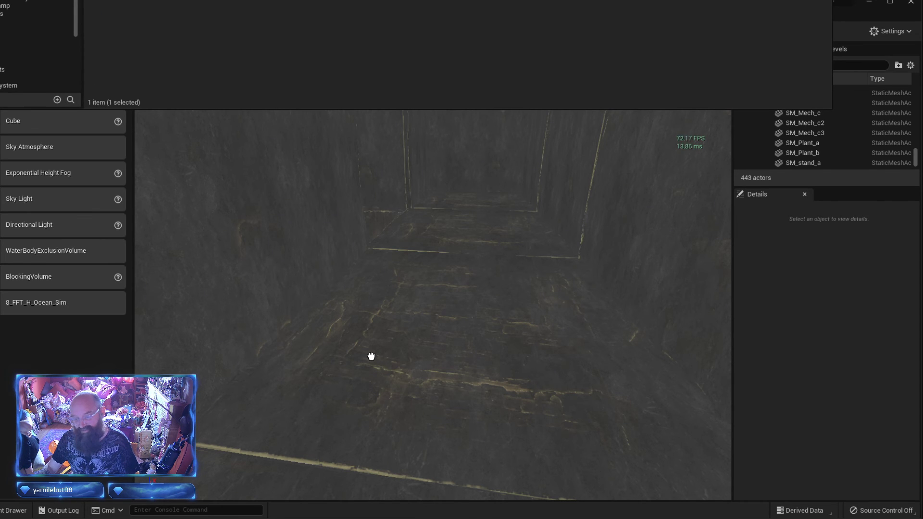
left_click_drag(371, 356, 465, 172)
key("w")
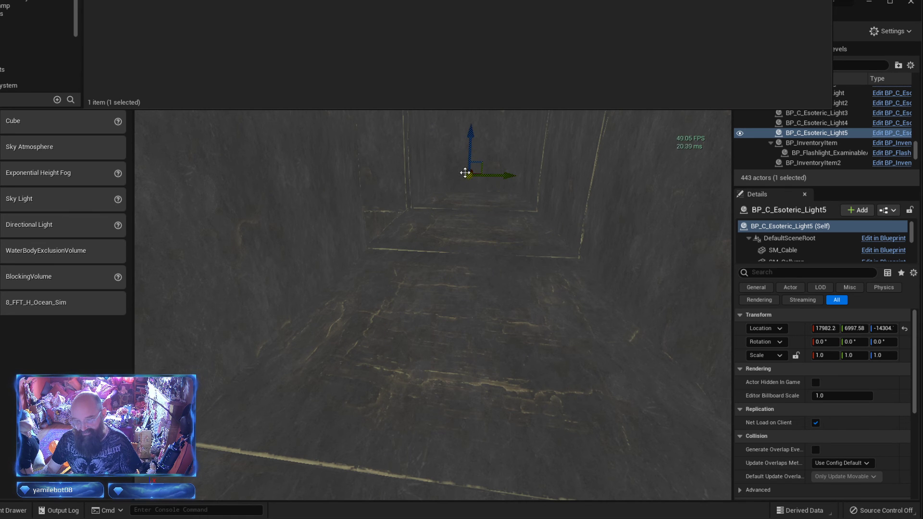
- Bring the new esoteric light inside the corridor, moving it to about X 4846 and Z -13529
right_click_drag(502, 160, 530, 154)
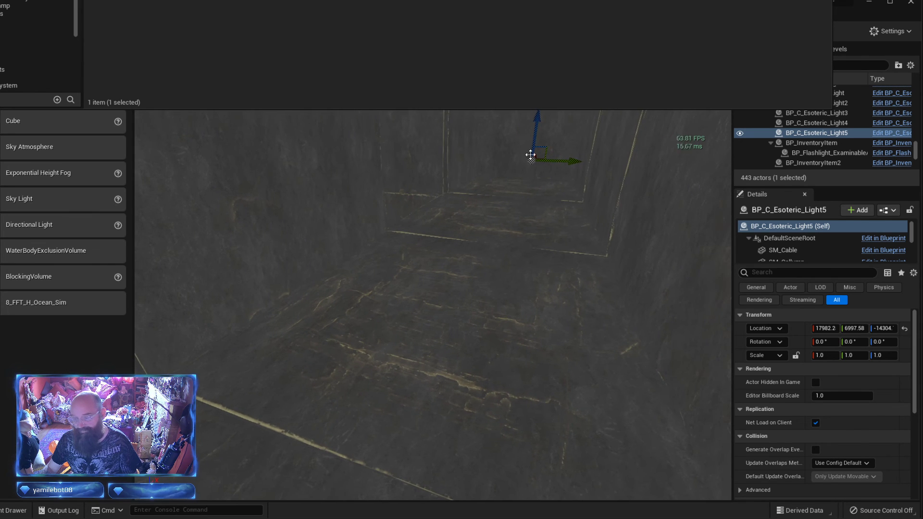
left_click_drag(537, 154, 432, 249)
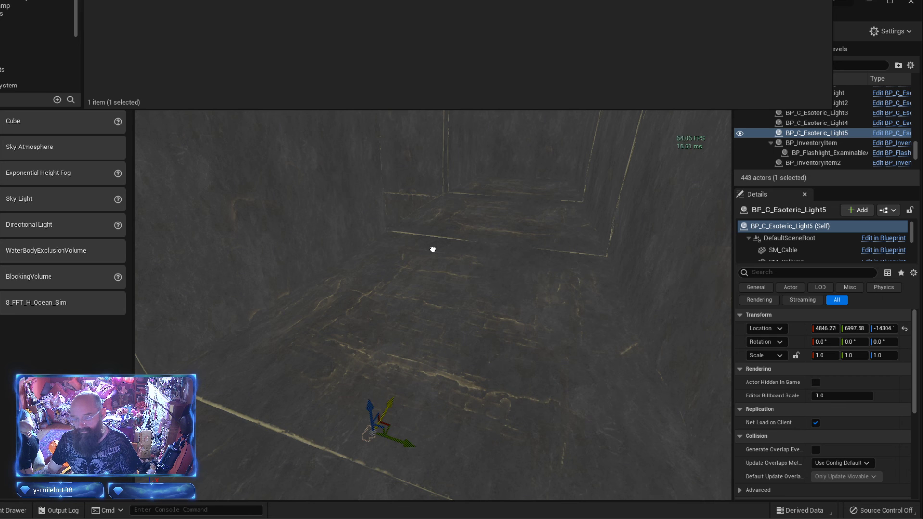
left_click_drag(371, 407, 352, 247)
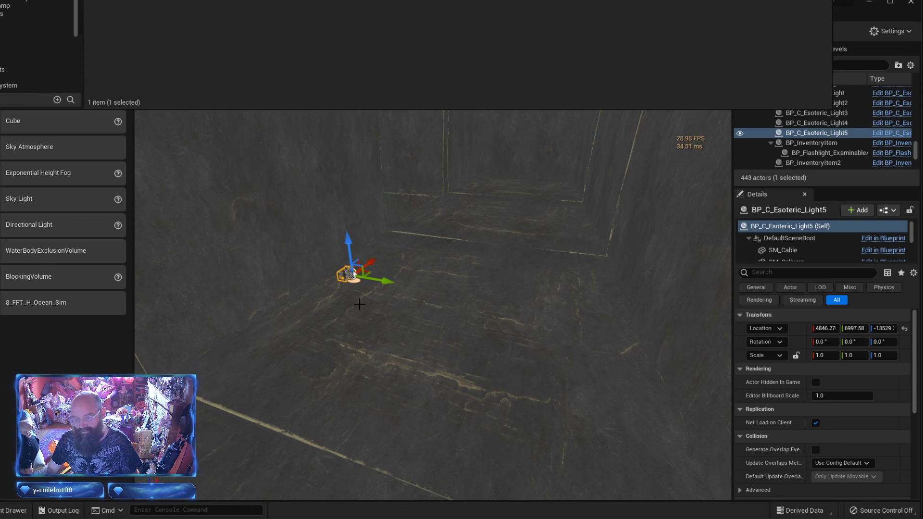
- Scale the esoteric light to 4 on all axes
right_click_drag(359, 304, 380, 317)
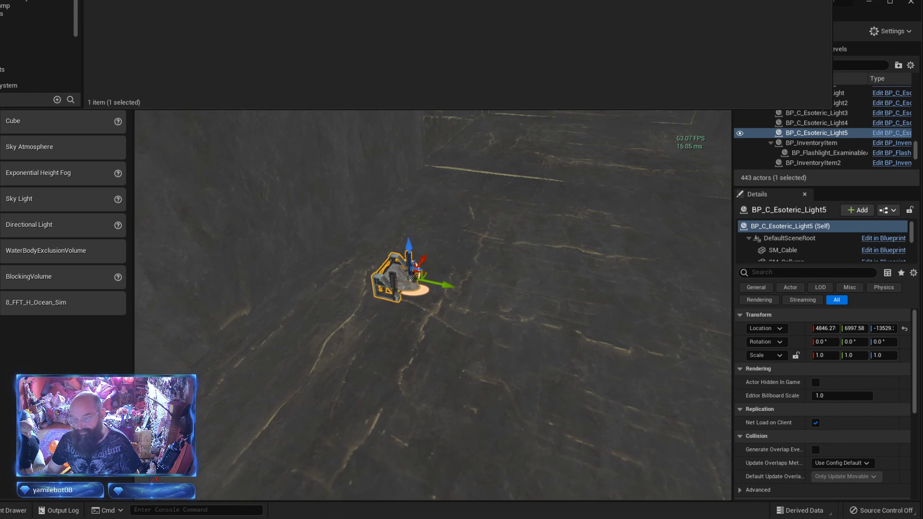
type("4")
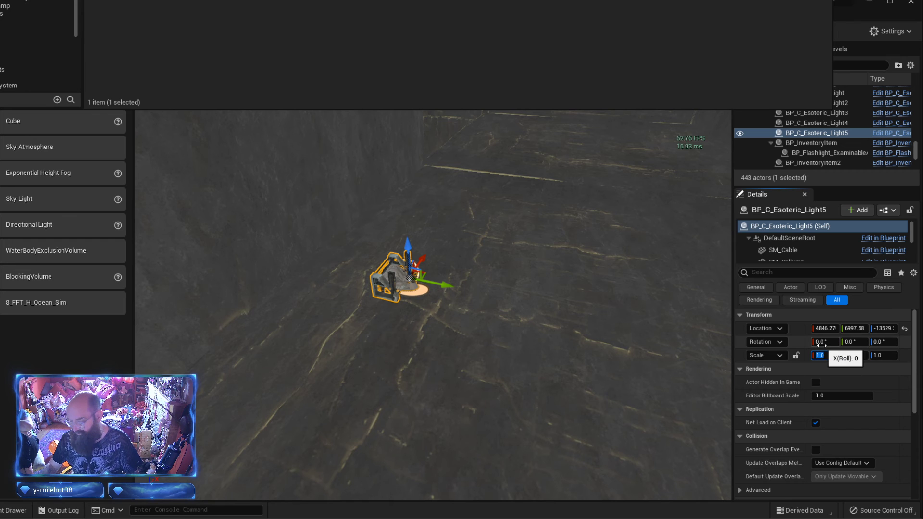
key("Return")
- Set the enlarged light on the floor against the corridor wall, at about X 4557, Y 6850 and Z -13624
right_click_drag(523, 263, 535, 257)
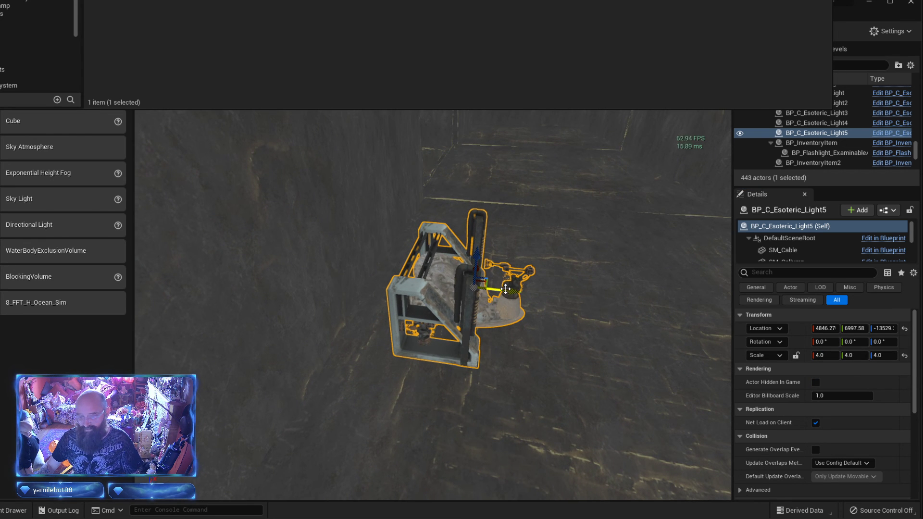
left_click_drag(505, 288, 408, 293)
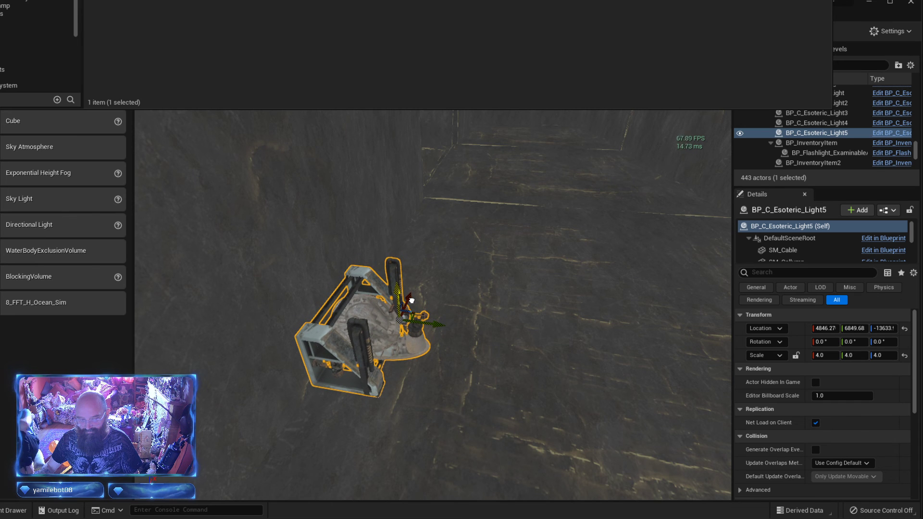
right_click_drag(411, 300, 313, 289)
left_click_drag(574, 355, 430, 337)
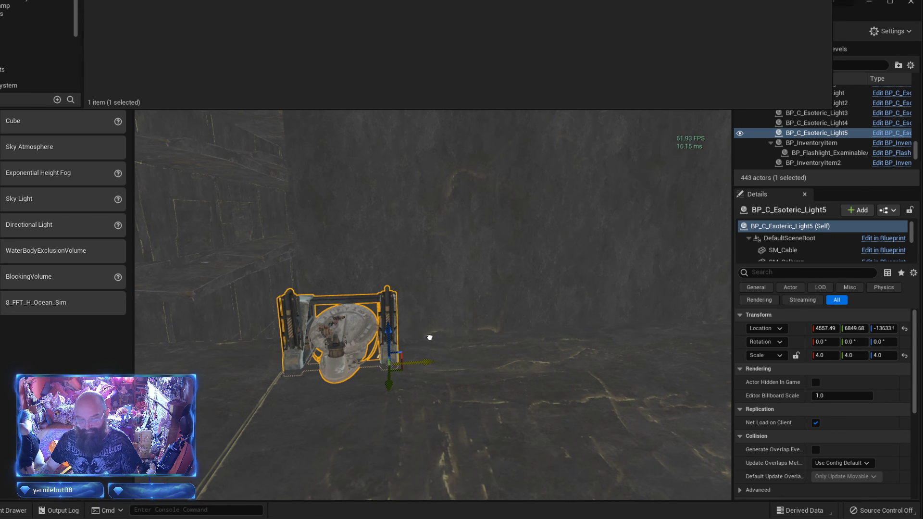
mouse_move(430, 337)
right_mouse_down()
mouse_move(476, 336)
mouse_move(485, 356)
mouse_move(480, 348)
mouse_move(528, 358)
mouse_move(414, 330)
right_mouse_up()
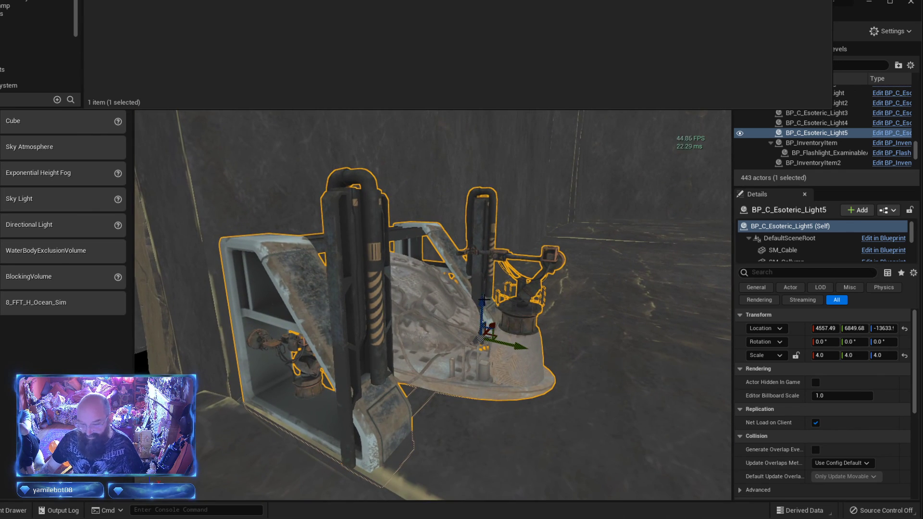
left_click_drag(483, 299, 490, 291)
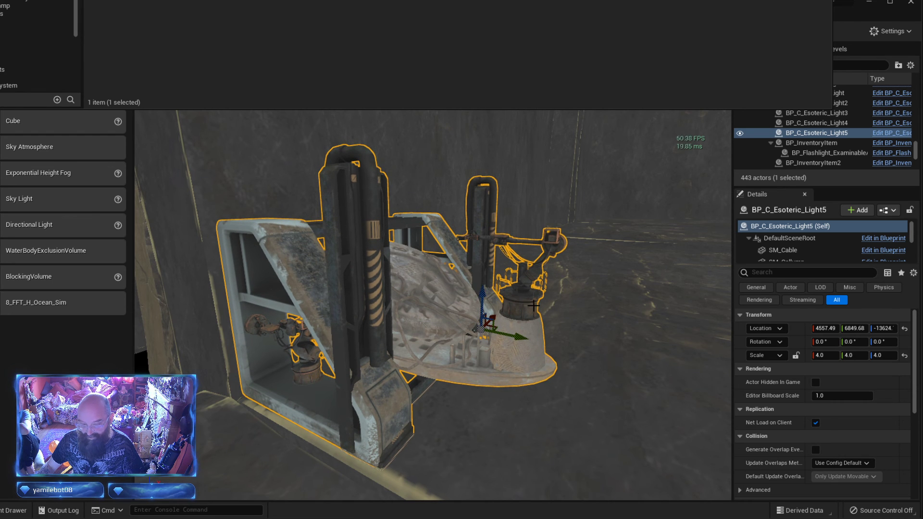
mouse_move(533, 306)
right_mouse_down()
mouse_move(515, 306)
mouse_move(576, 300)
mouse_move(539, 304)
right_mouse_up()
left_click_drag(285, 374, 521, 347, "alt")
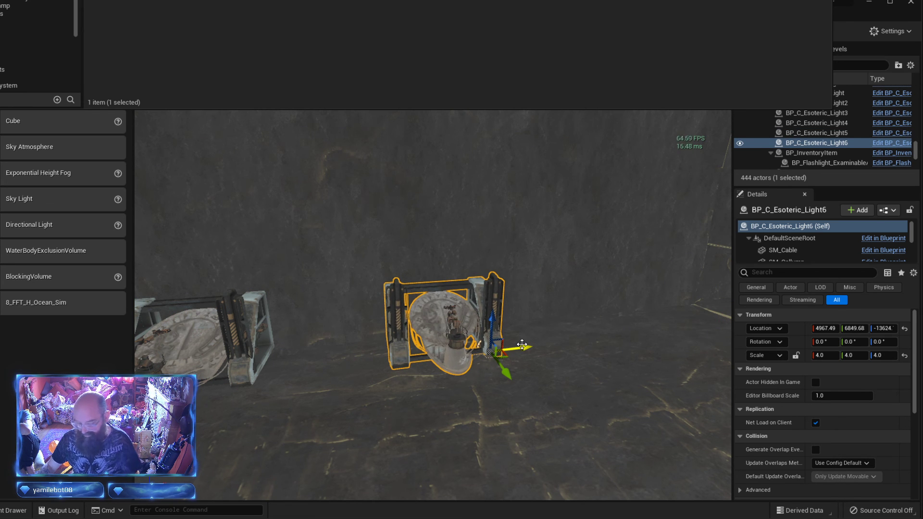
key("Delete")
- Duplicate the wall light straight up, placing the copy at about Z -13354
right_click_drag(363, 325, 315, 327)
left_click(363, 325)
key("e")
key("w")
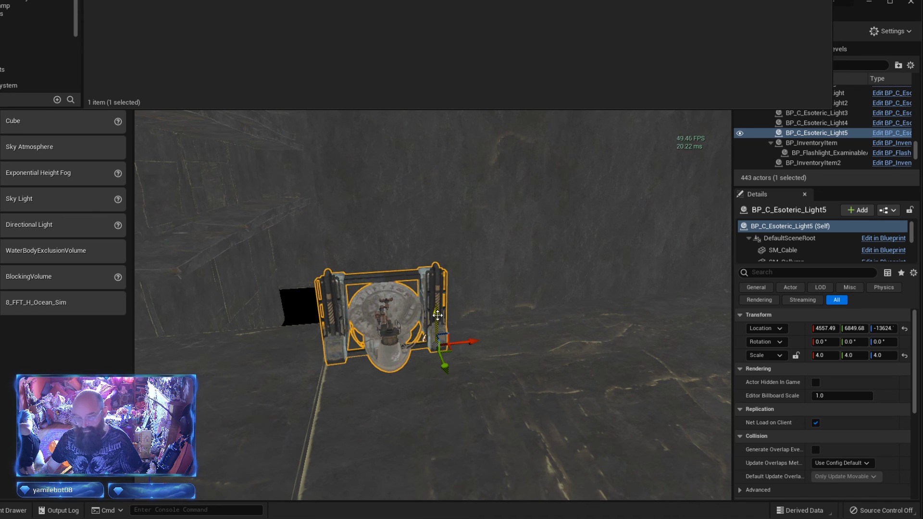
left_click_drag(437, 316, 436, 161, "alt")
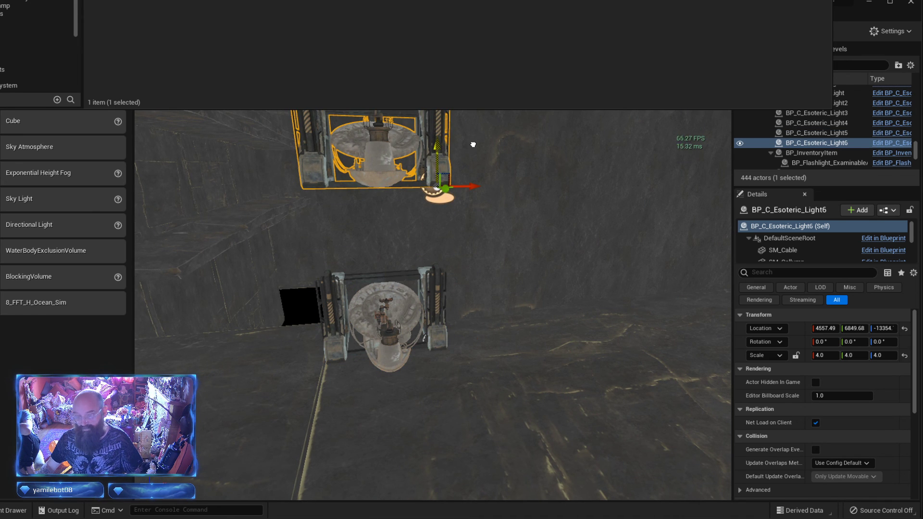
- Flip the upper light copy vertically by setting its Z scale to -4
left_click(879, 355)
type("-4")
key("Return")
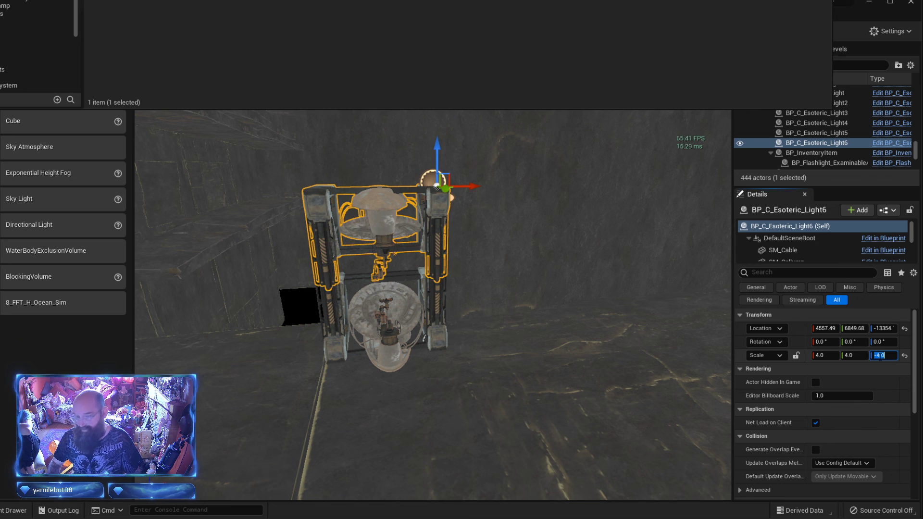
- Raise the vertically flipped light straight up the corridor wall to about Z -13092
right_click_drag(577, 333, 712, 298)
mouse_move(488, 270)
right_mouse_down()
mouse_move(517, 284)
mouse_move(488, 270)
right_mouse_up()
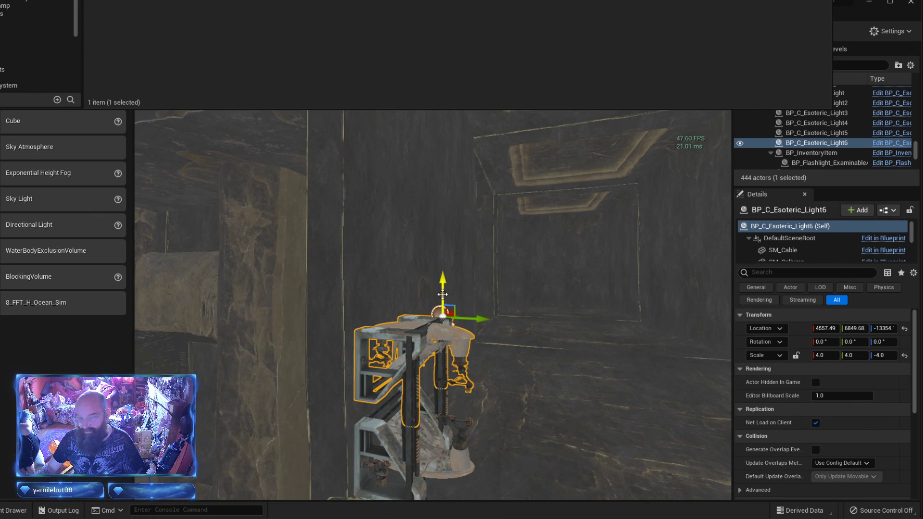
left_click_drag(443, 288, 467, 163)
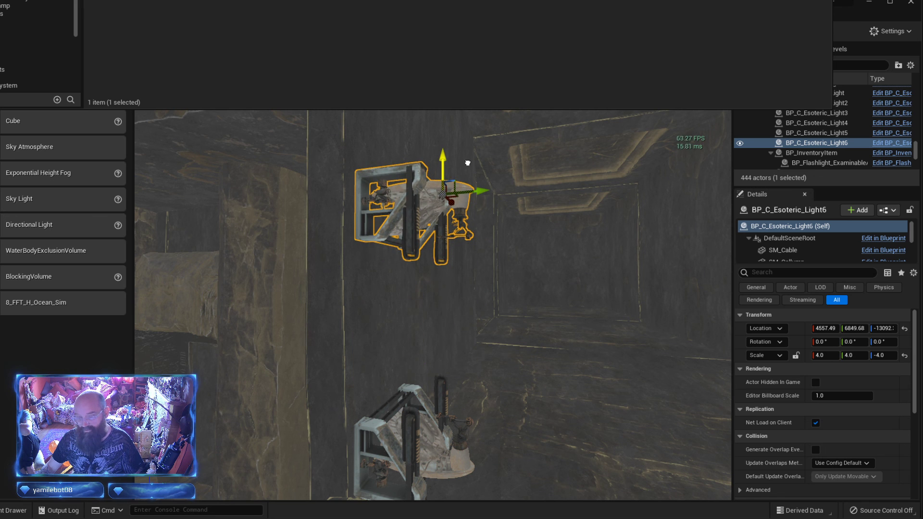
- Duplicate the upright floor light straight up, placing the copy at about Z -13094 against the flipped light
key("s")
right_click_drag(468, 163, 481, 172)
left_click(396, 369)
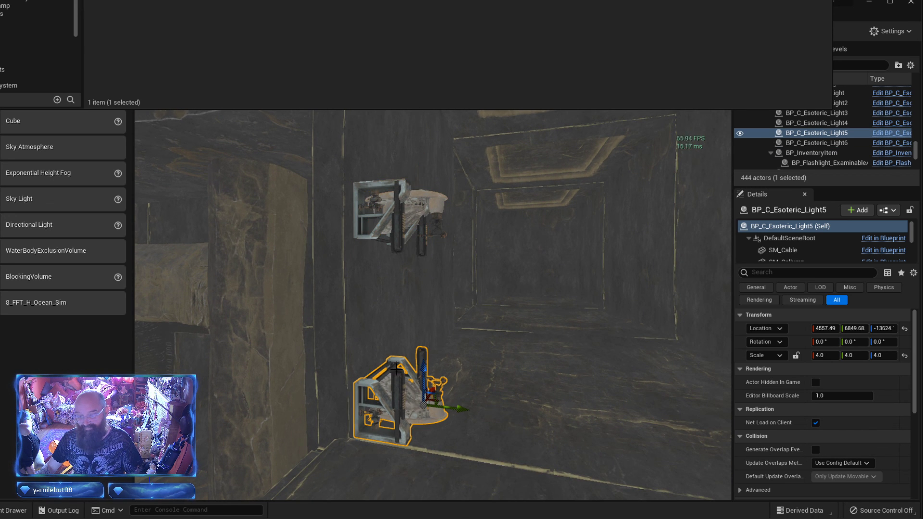
left_click_drag(427, 373, 430, 164, "alt")
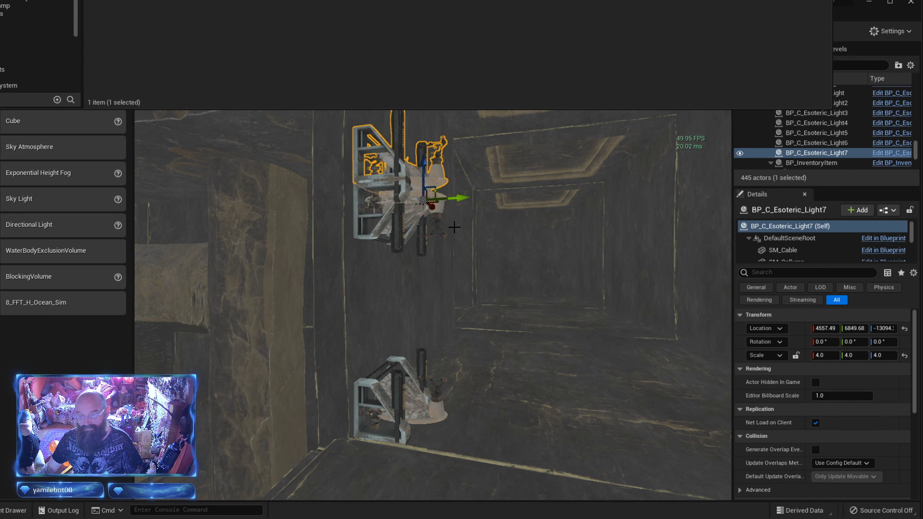
- Duplicate the flipped middle light straight up, placing the copy at about Z -12798
right_click_drag(454, 227, 443, 252)
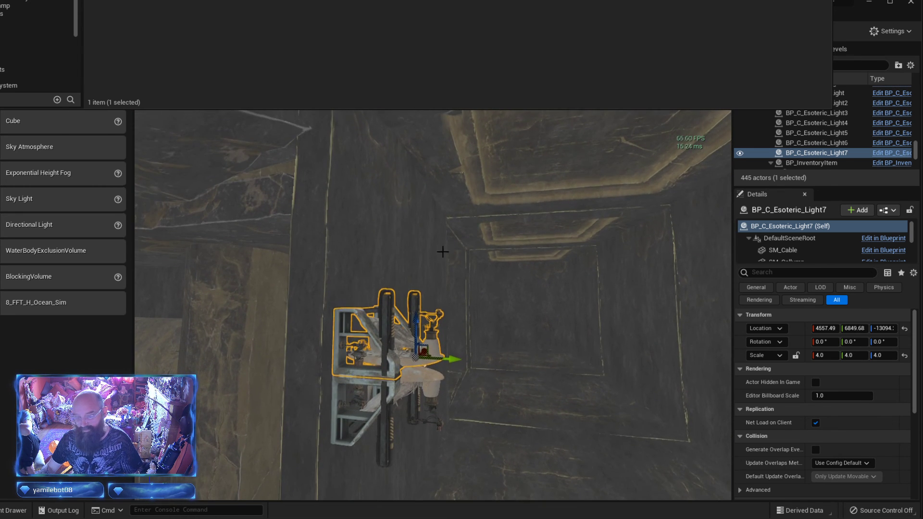
left_click(391, 386)
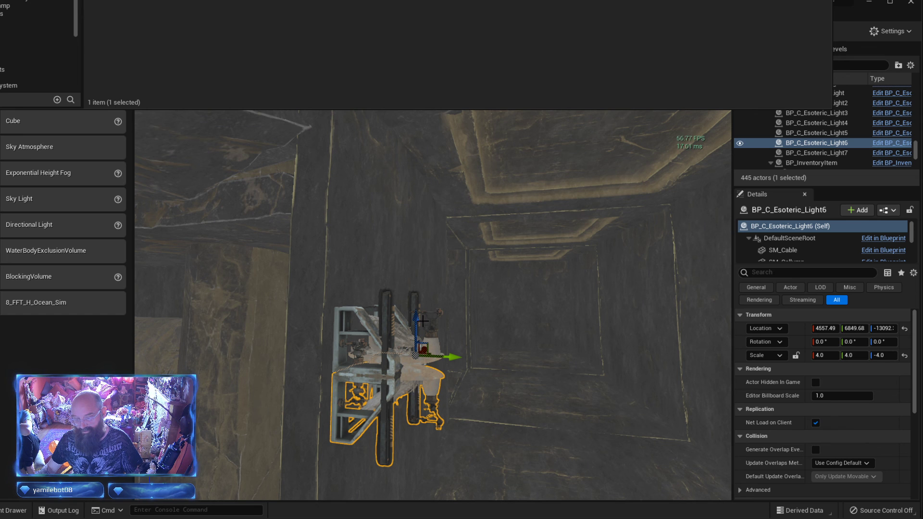
left_click_drag(415, 324, 424, 197, "alt")
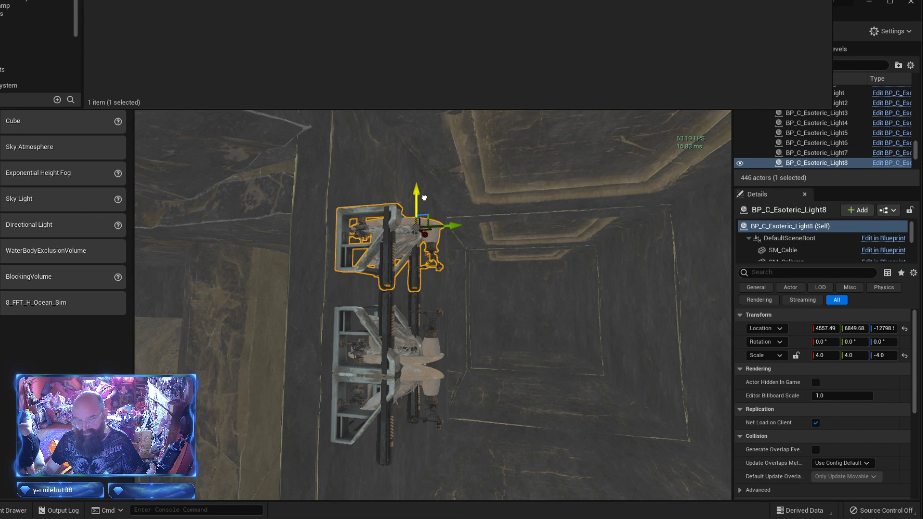
- Duplicate the upright middle light straight up, placing the copy at about Z -12795 against the top flipped light
left_click(364, 324, "ctrl")
mouse_move(395, 325)
right_mouse_down()
mouse_move(392, 269)
mouse_move(395, 325)
right_mouse_up()
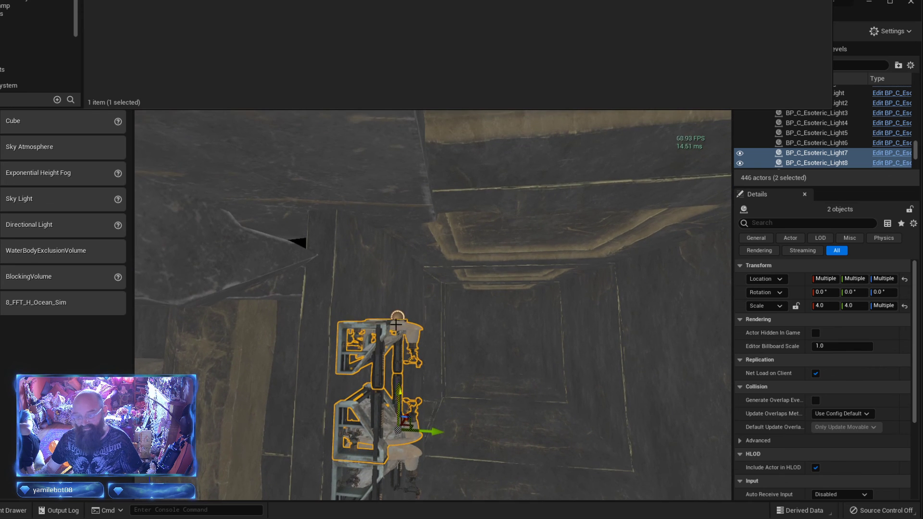
left_click(372, 386)
left_click(367, 402)
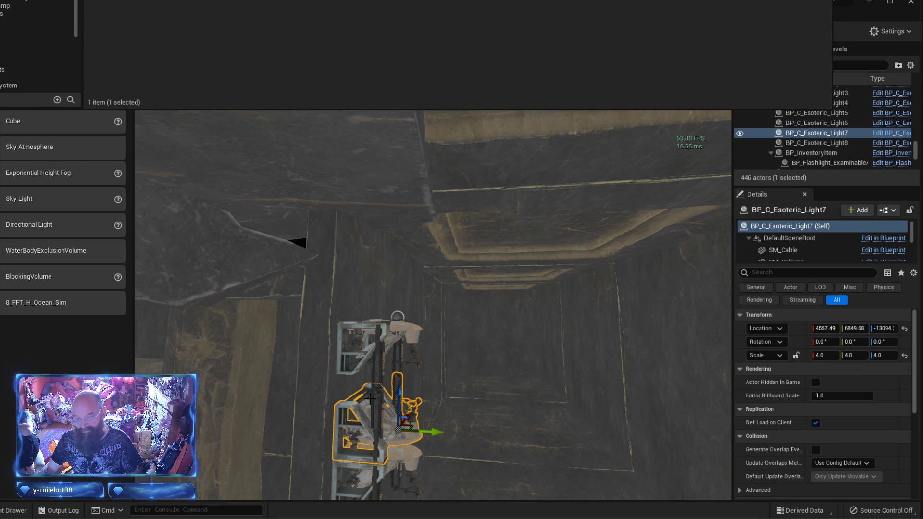
left_click_drag(399, 390, 405, 284, "alt")
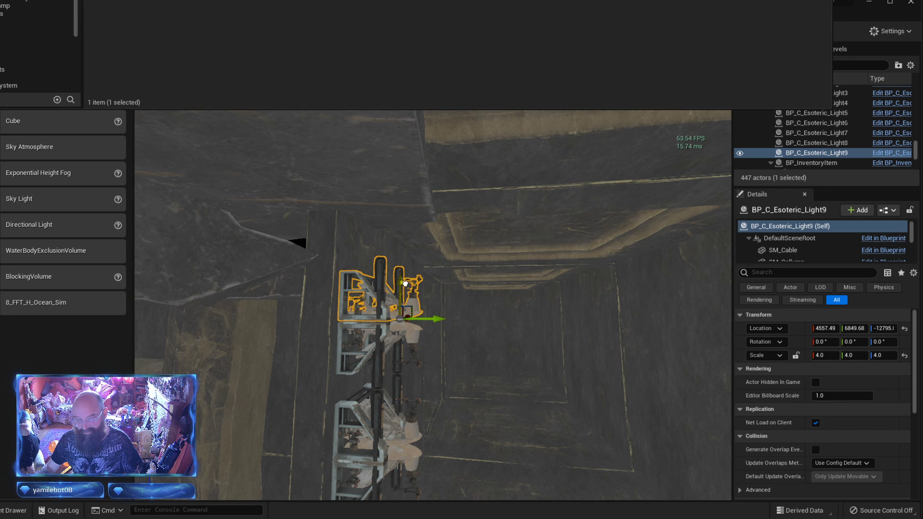
- Select four of the stacked lights, omitting the top flipped one, and duplicate them along the wall as two spaced sets
right_click_drag(457, 374, 454, 384)
left_click(431, 296, "ctrl")
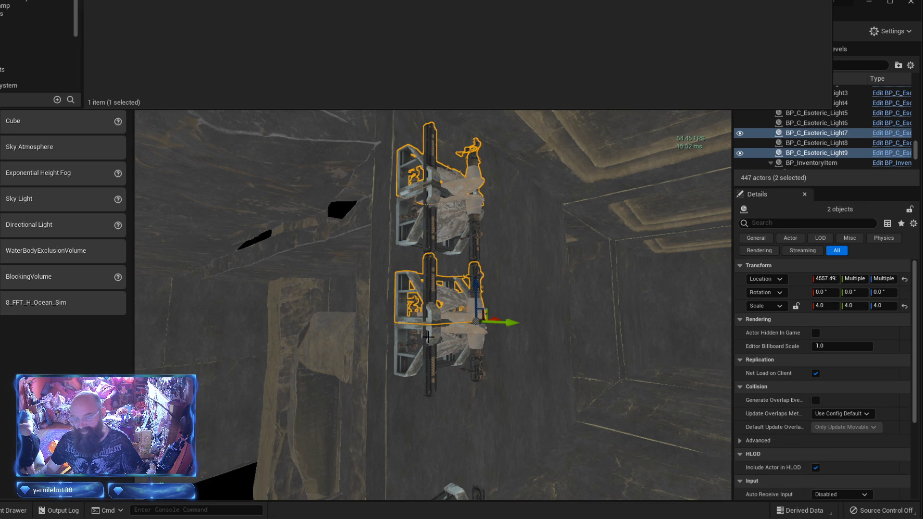
left_click(430, 348, "ctrl")
right_click_drag(480, 427, 477, 455)
left_click(465, 398, "ctrl")
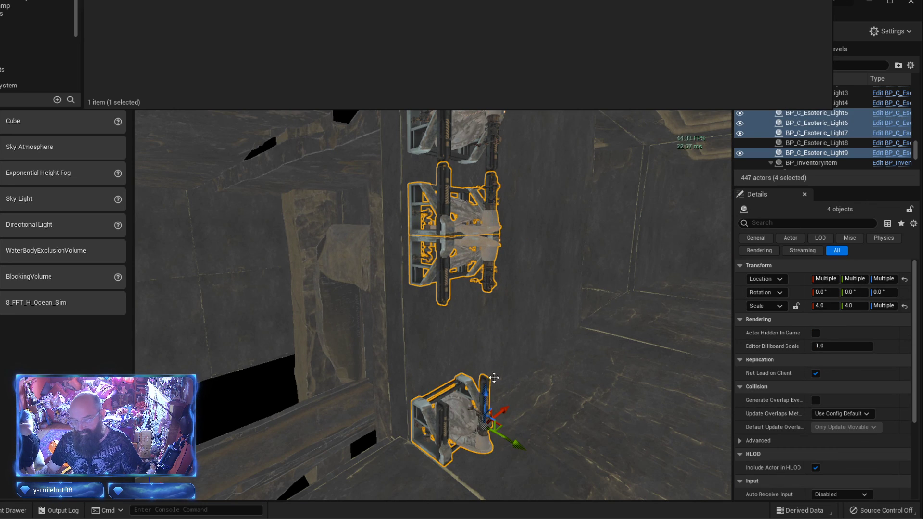
right_click_drag(464, 398, 486, 361)
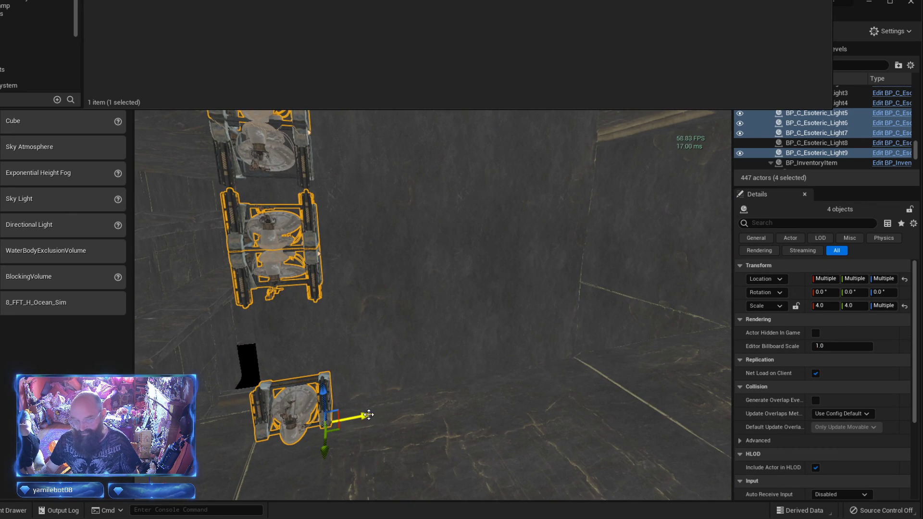
left_click_drag(365, 415, 605, 375, "alt")
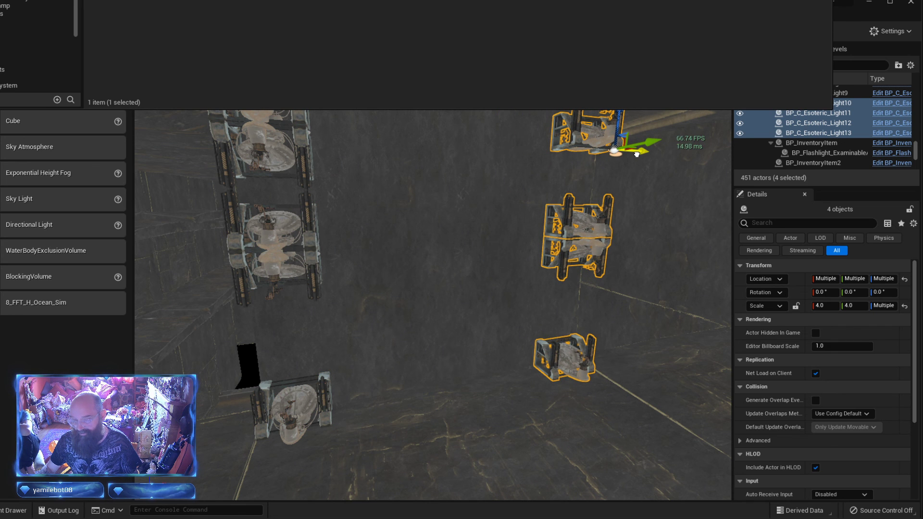
left_click_drag(636, 153, 504, 167, "alt")
- Place a point light by the wall lights and move it out into the corridor, at about Y 7226 and Z -13167
right_click_drag(526, 271, 526, 271)
key("w")
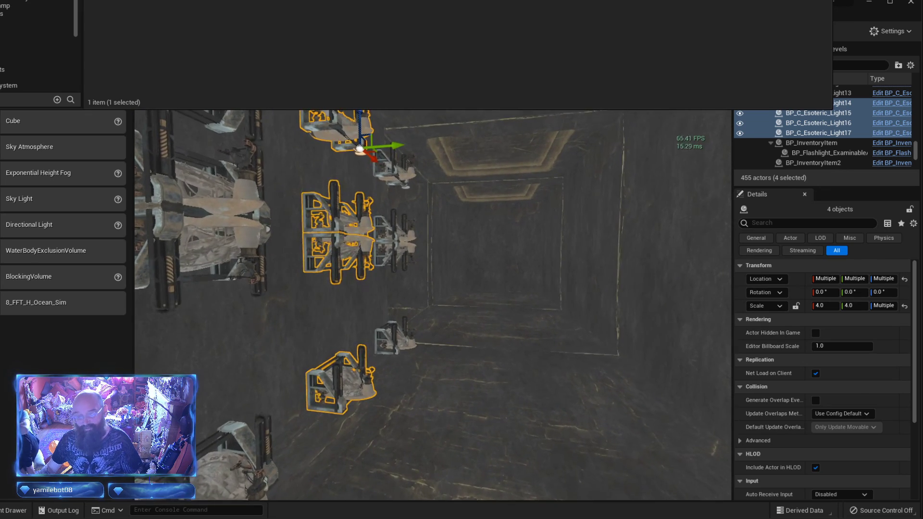
key("s")
right_click(359, 378)
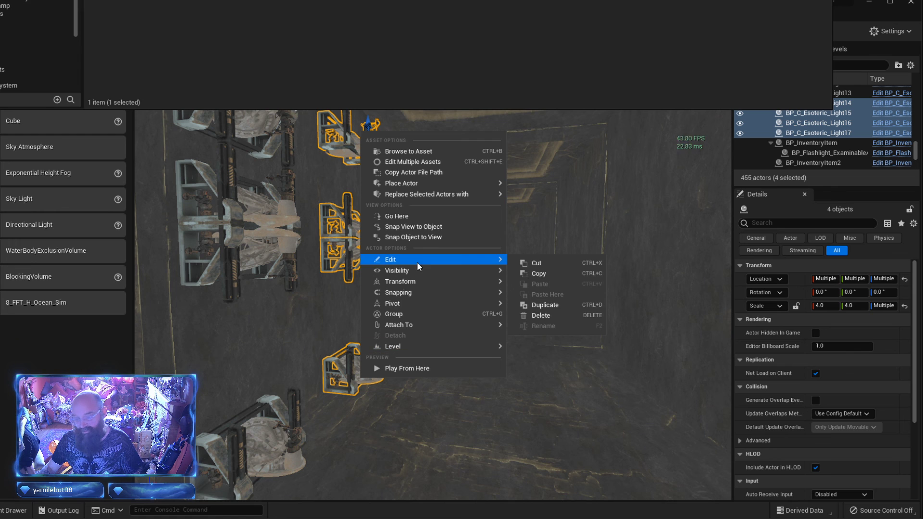
mouse_move(481, 194)
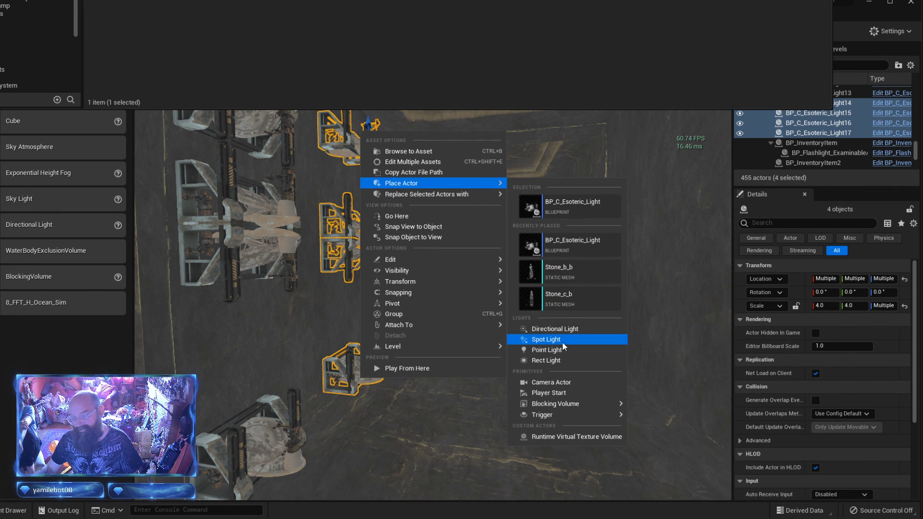
left_click(558, 350)
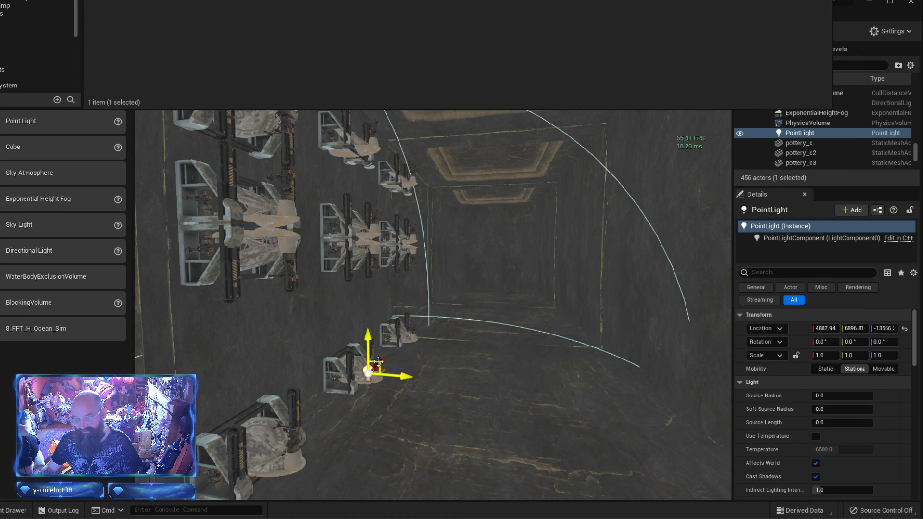
left_click_drag(377, 361, 375, 197)
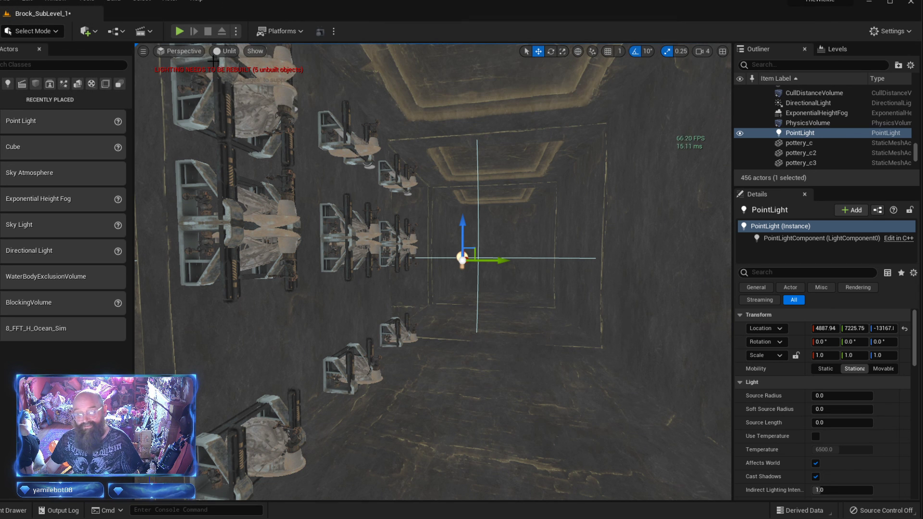
- Switch the viewport shading from Unlit to Lit
left_click(225, 51)
left_click(242, 68)
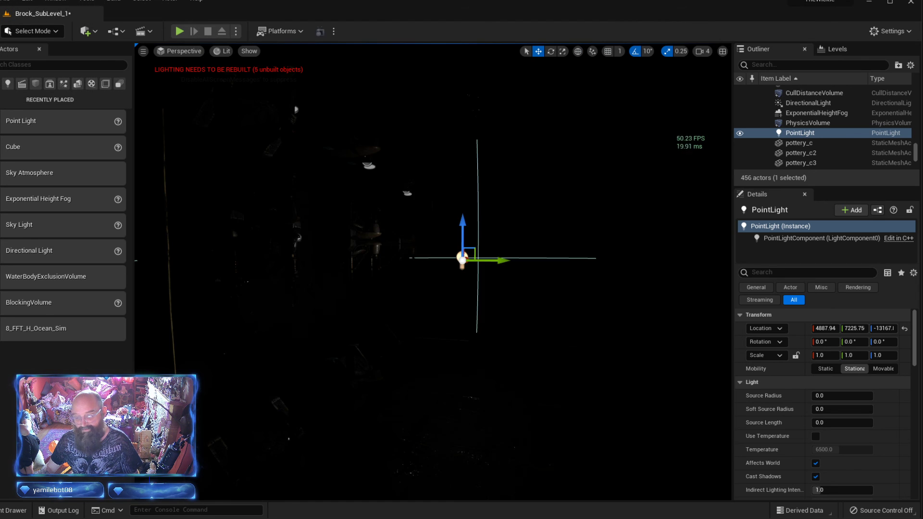
- Move the point light horizontally to about X 4654 and Y 7141, closer to the stacked wall lights
key("w")
right_click_drag(572, 255, 522, 296)
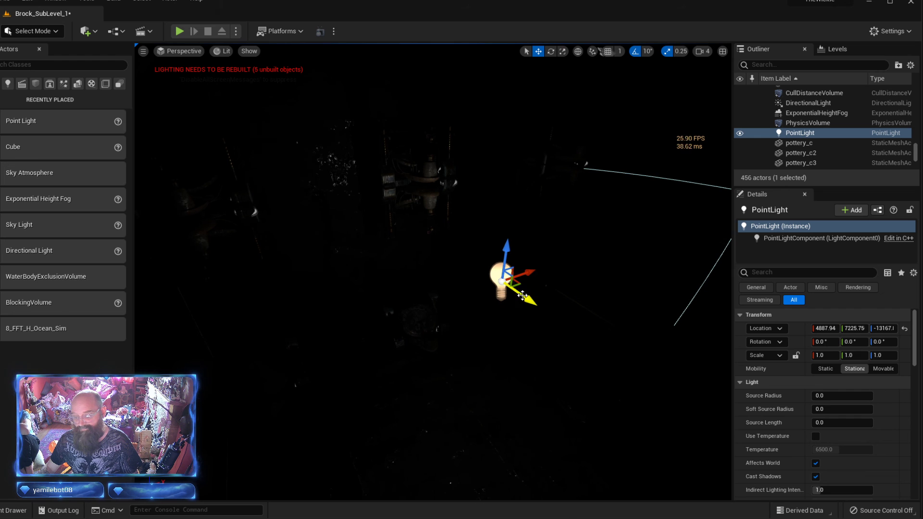
left_click_drag(520, 284, 351, 296)
right_click_drag(351, 297, 410, 266)
key("s")
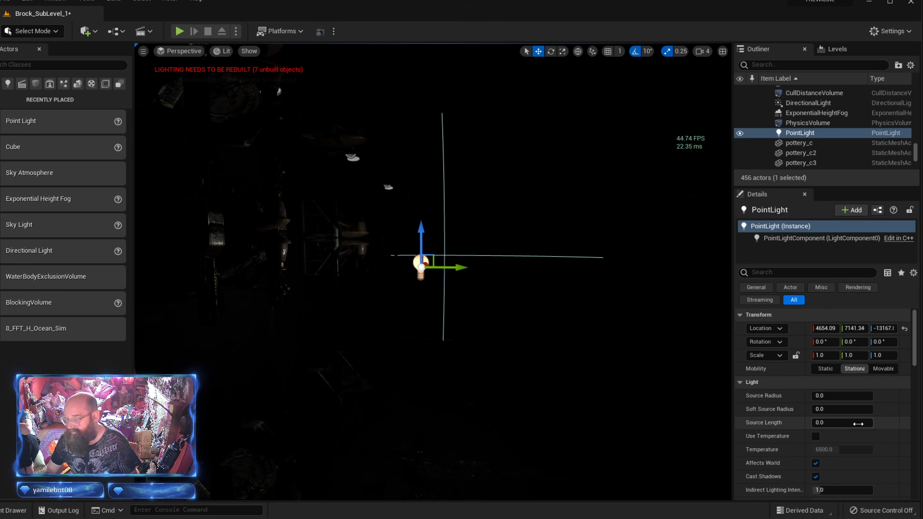
- Set the point light's intensity to 64 cd
scroll(852, 415, "down", 3)
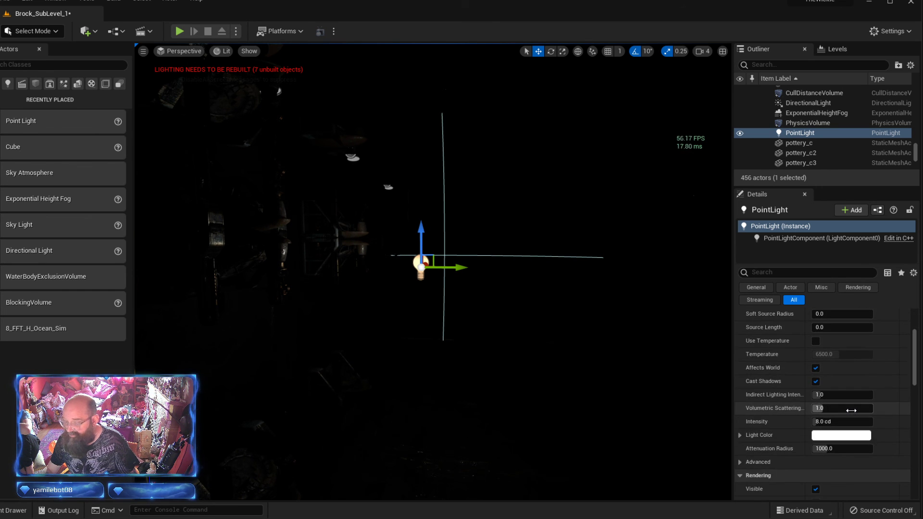
scroll(851, 410, "up", 3)
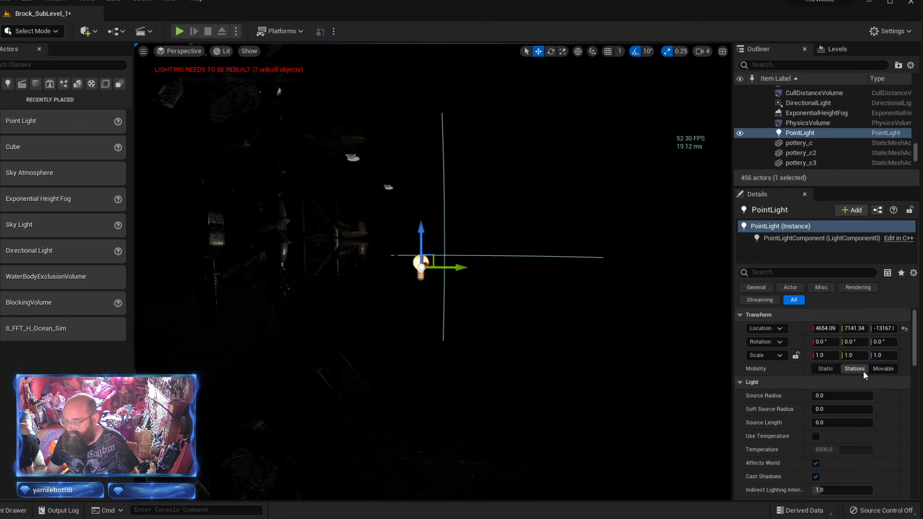
left_click(764, 287)
scroll(877, 408, "down", 2)
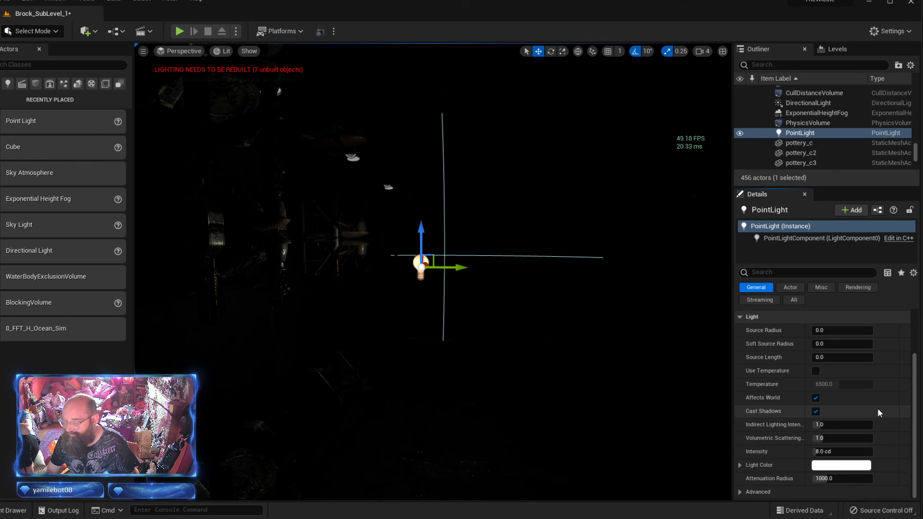
left_click(854, 447)
type("64")
key("Return")
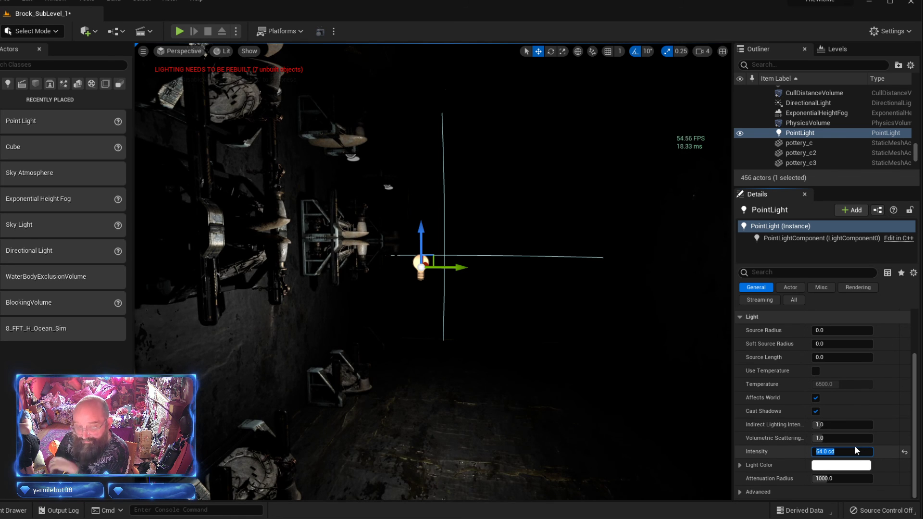
- Duplicate the point light straight down, placing the copy just above the corridor floor
key("s")
right_click_drag(461, 269, 447, 264)
left_click_drag(468, 238, 471, 370)
mouse_move(471, 370)
right_mouse_down()
mouse_move(370, 370)
mouse_move(408, 385)
mouse_move(439, 384)
mouse_move(442, 368)
mouse_move(478, 373)
right_mouse_up()
key("d")
key("w")
key("a")
key("s")
key("d")
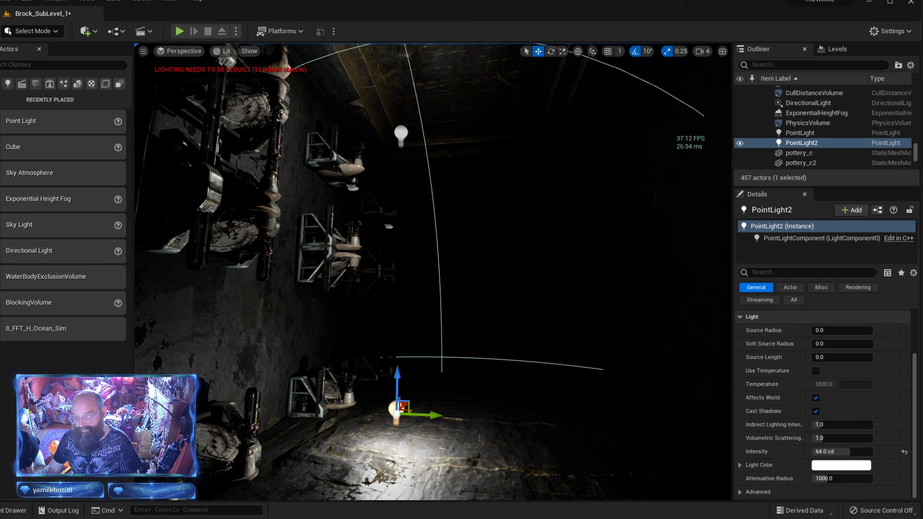
- Delete both point lights from the corridor
key("Delete")
left_click(401, 133)
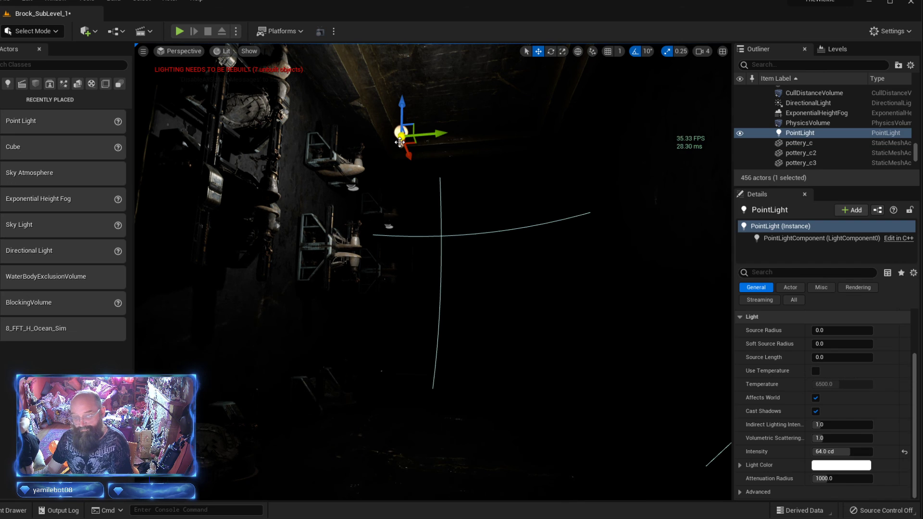
key("Delete")
- Switch to the Notepad brief and move its window down so the whole text can be read
key("alt+Tab")
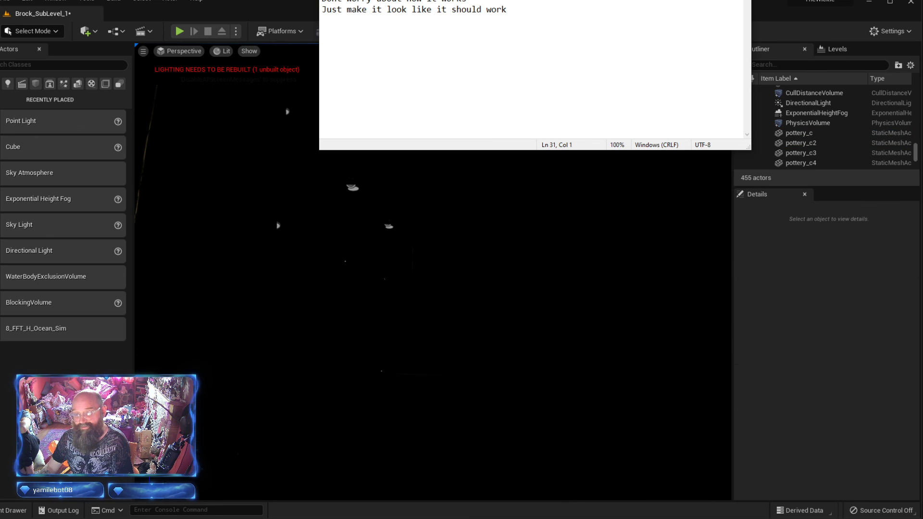
left_click_drag(491, 0, 374, 6)
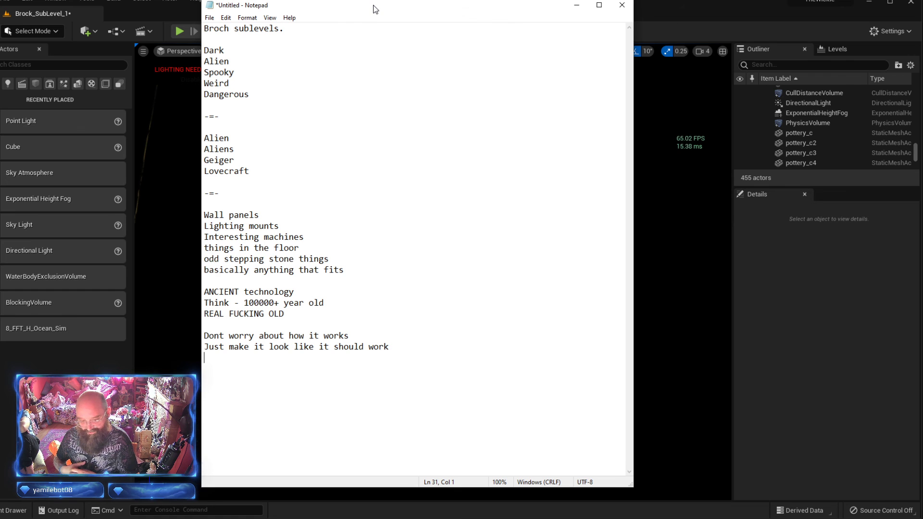